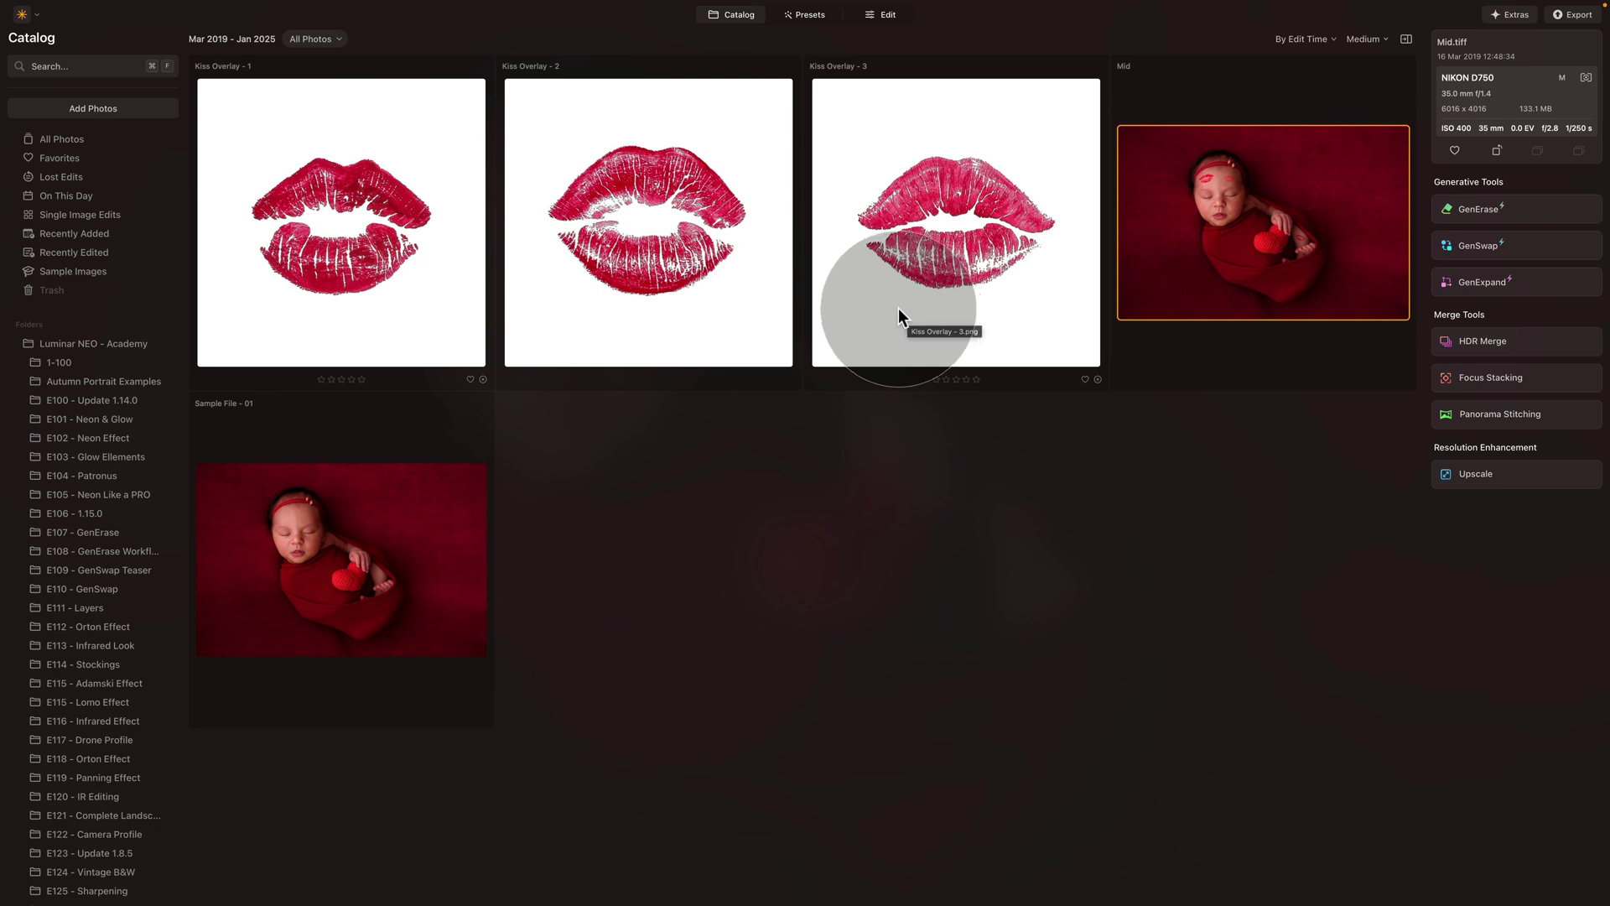
Examine the three kiss overlay images and the finished example Mid.tiff at full size in the catalog
{"action": "left_click", "coordinate": [742, 258]}
{"action": "left_click", "coordinate": [362, 245]}
{"action": "left_click", "coordinate": [864, 250]}
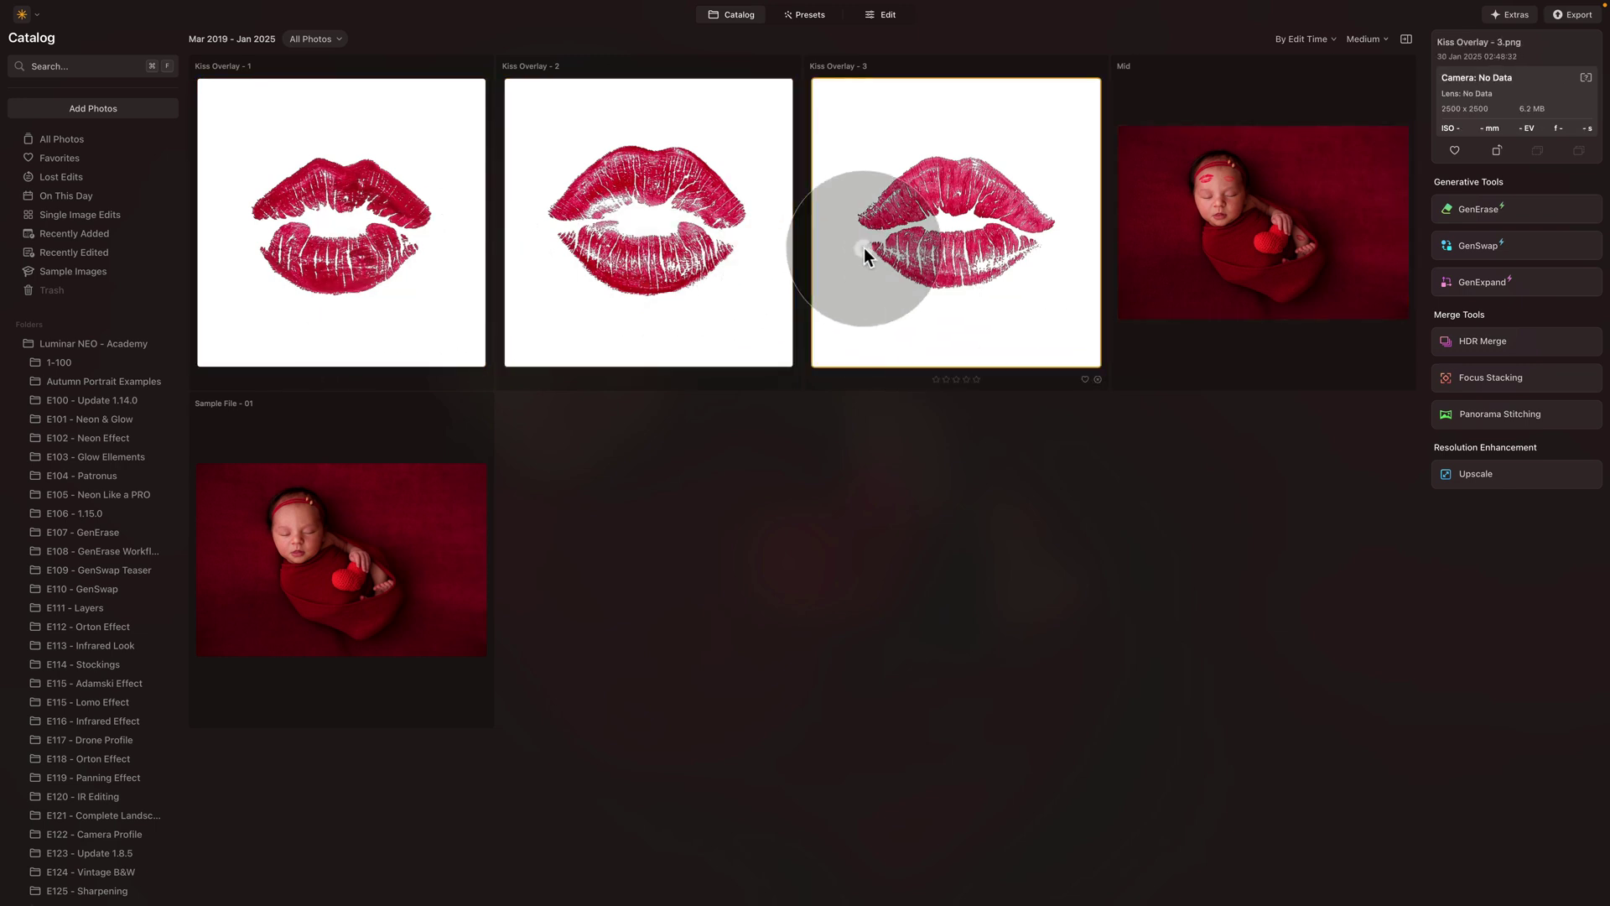
{"action": "left_click", "coordinate": [1231, 286]}
{"action": "double_click", "coordinate": [1233, 289]}
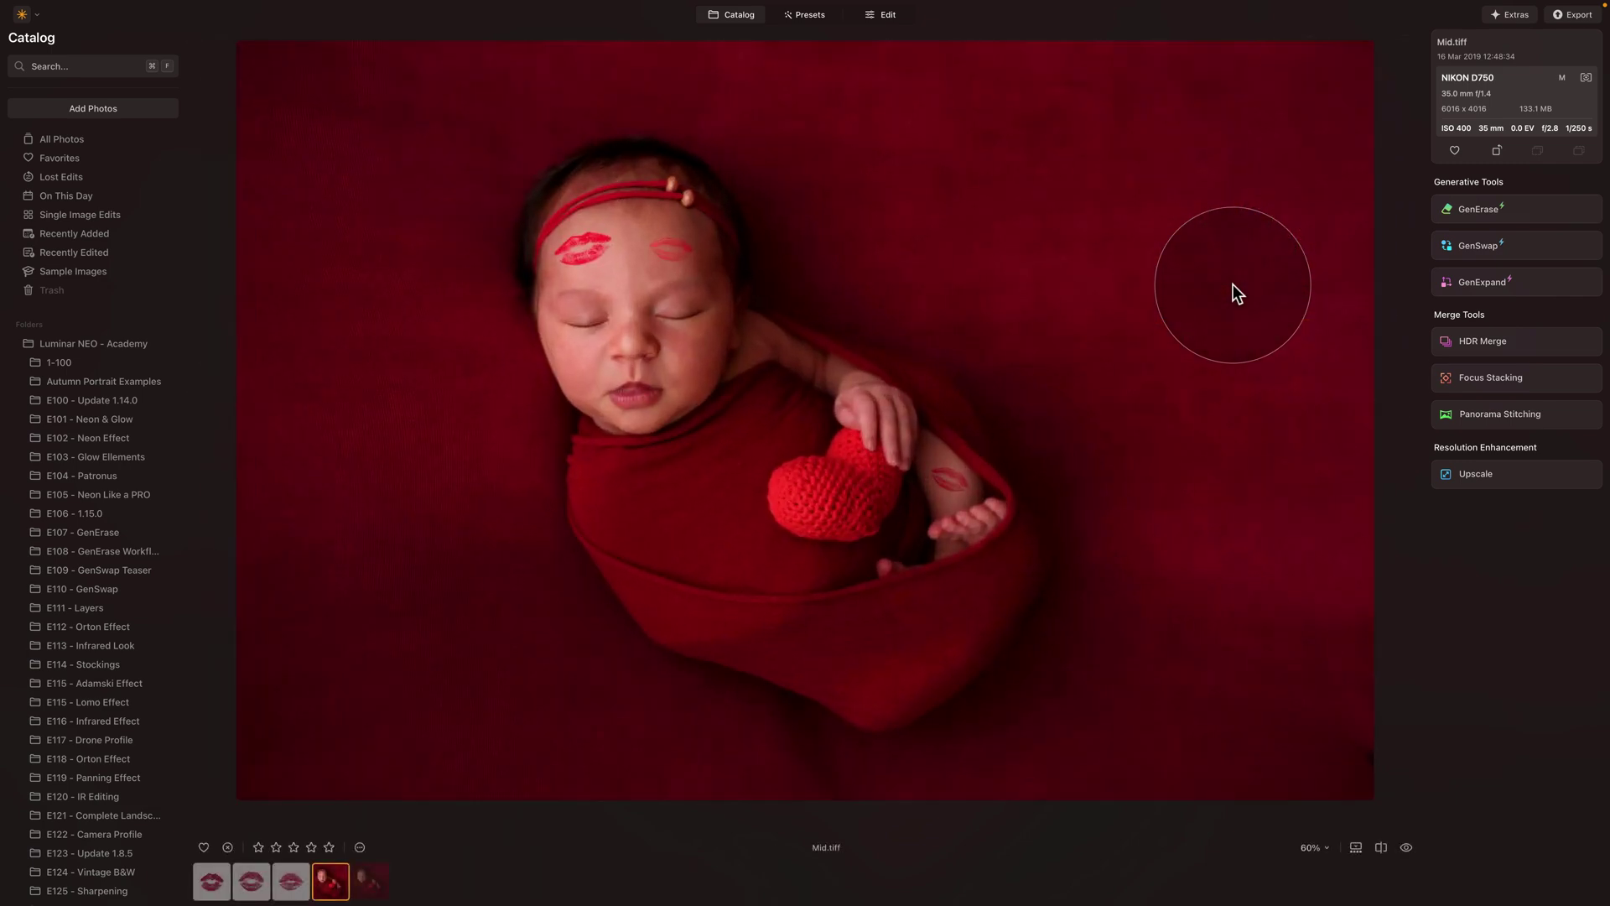
{"action": "double_click", "coordinate": [1233, 285]}
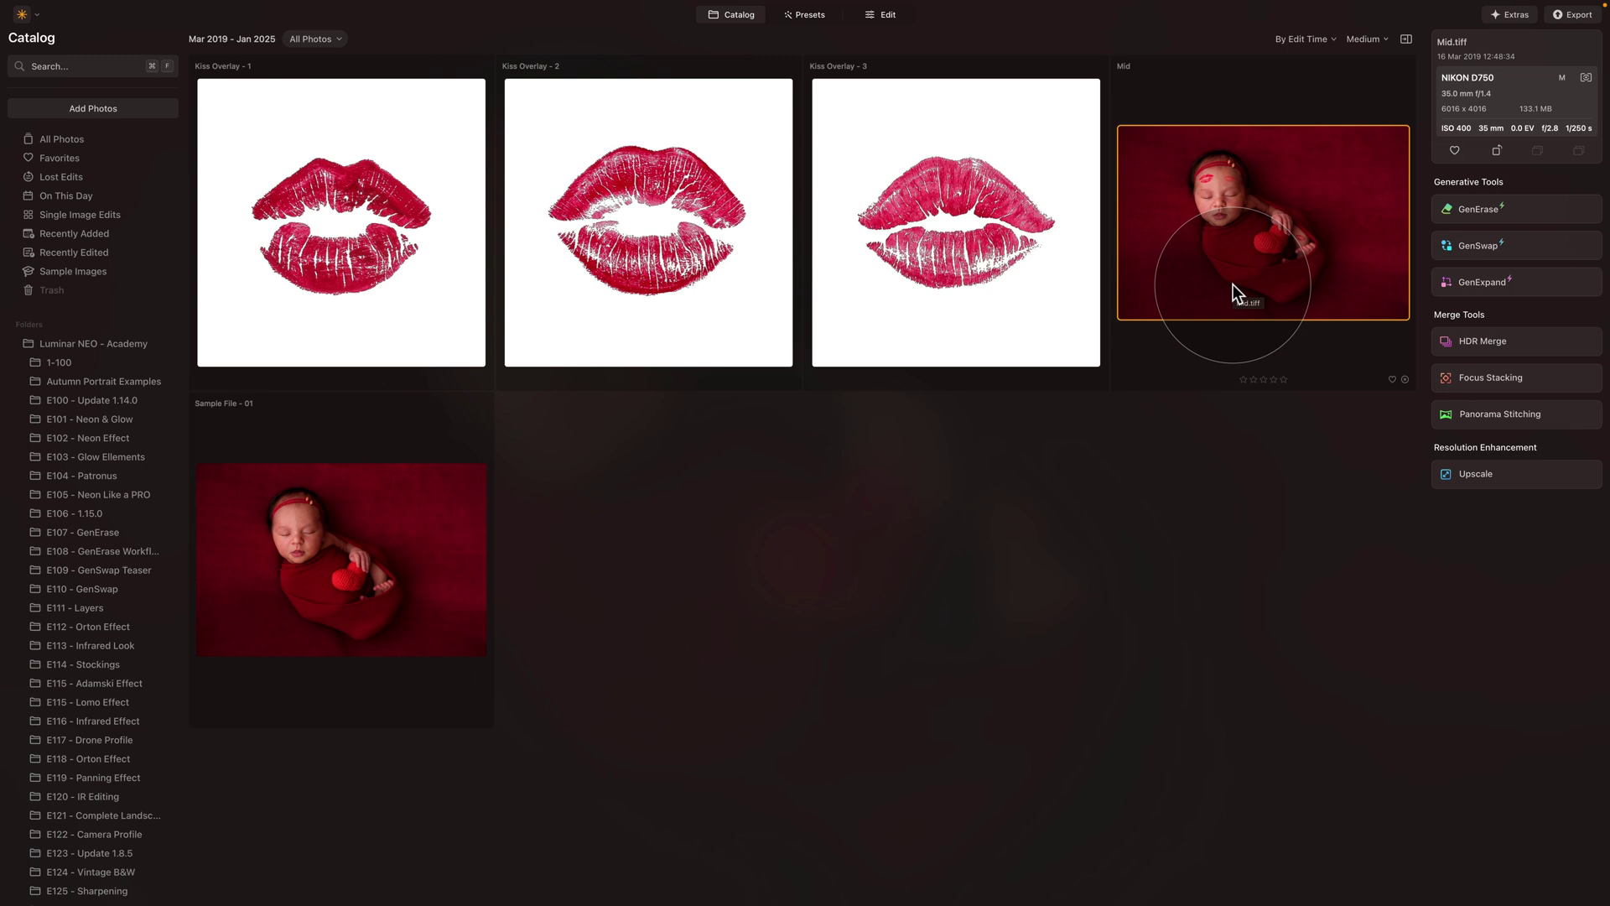
{"action": "double_click", "coordinate": [1232, 285]}
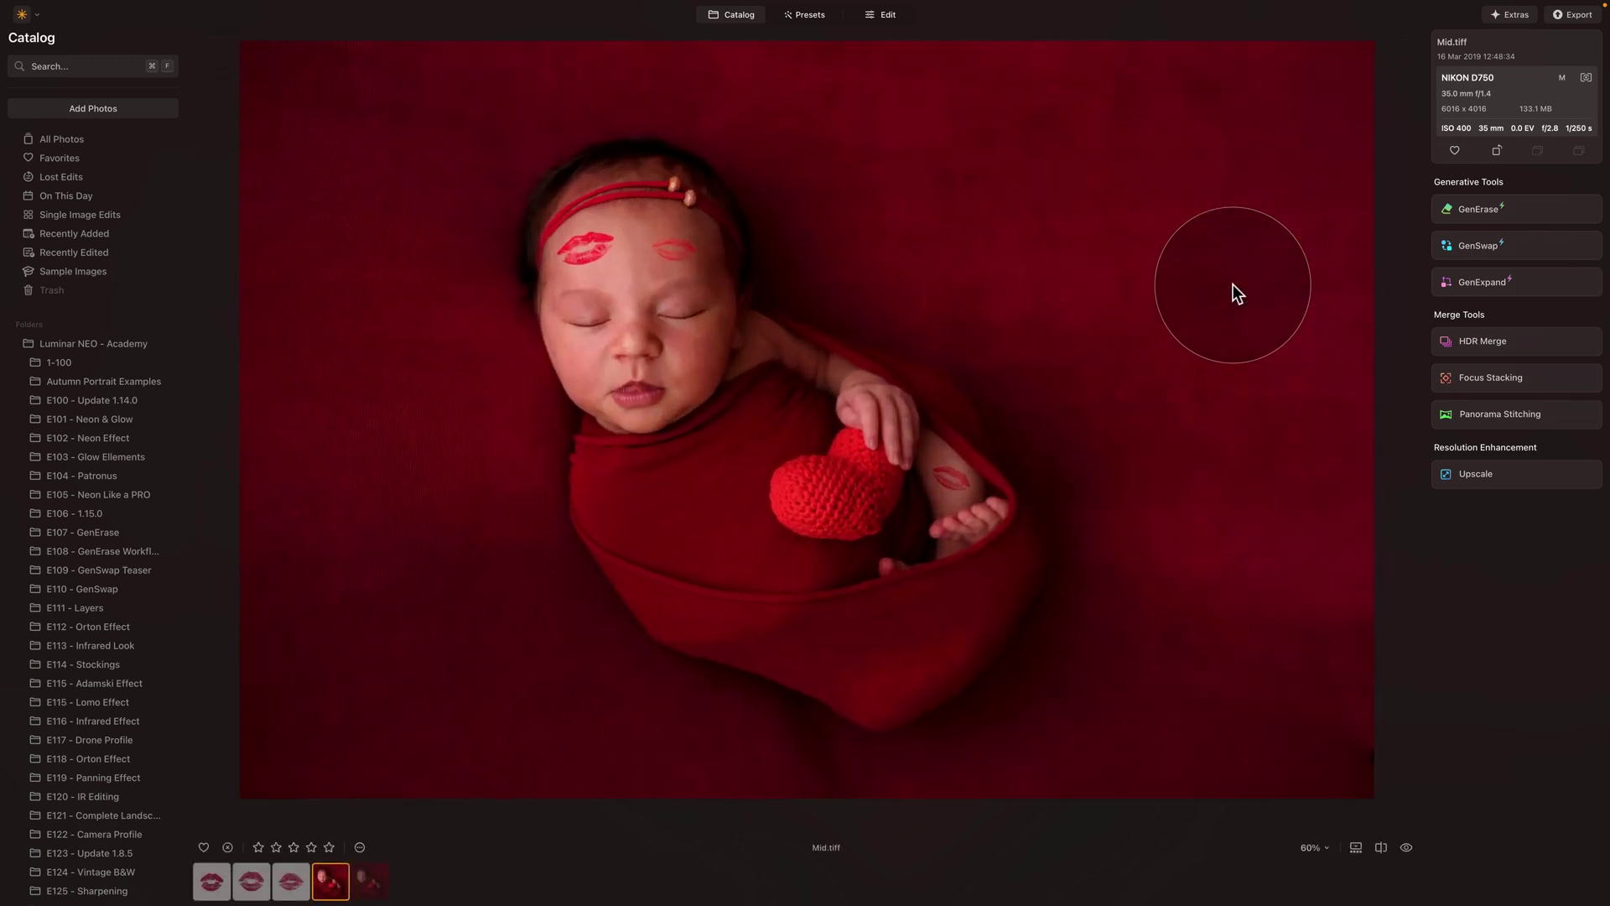
{"action": "double_click", "coordinate": [976, 316]}
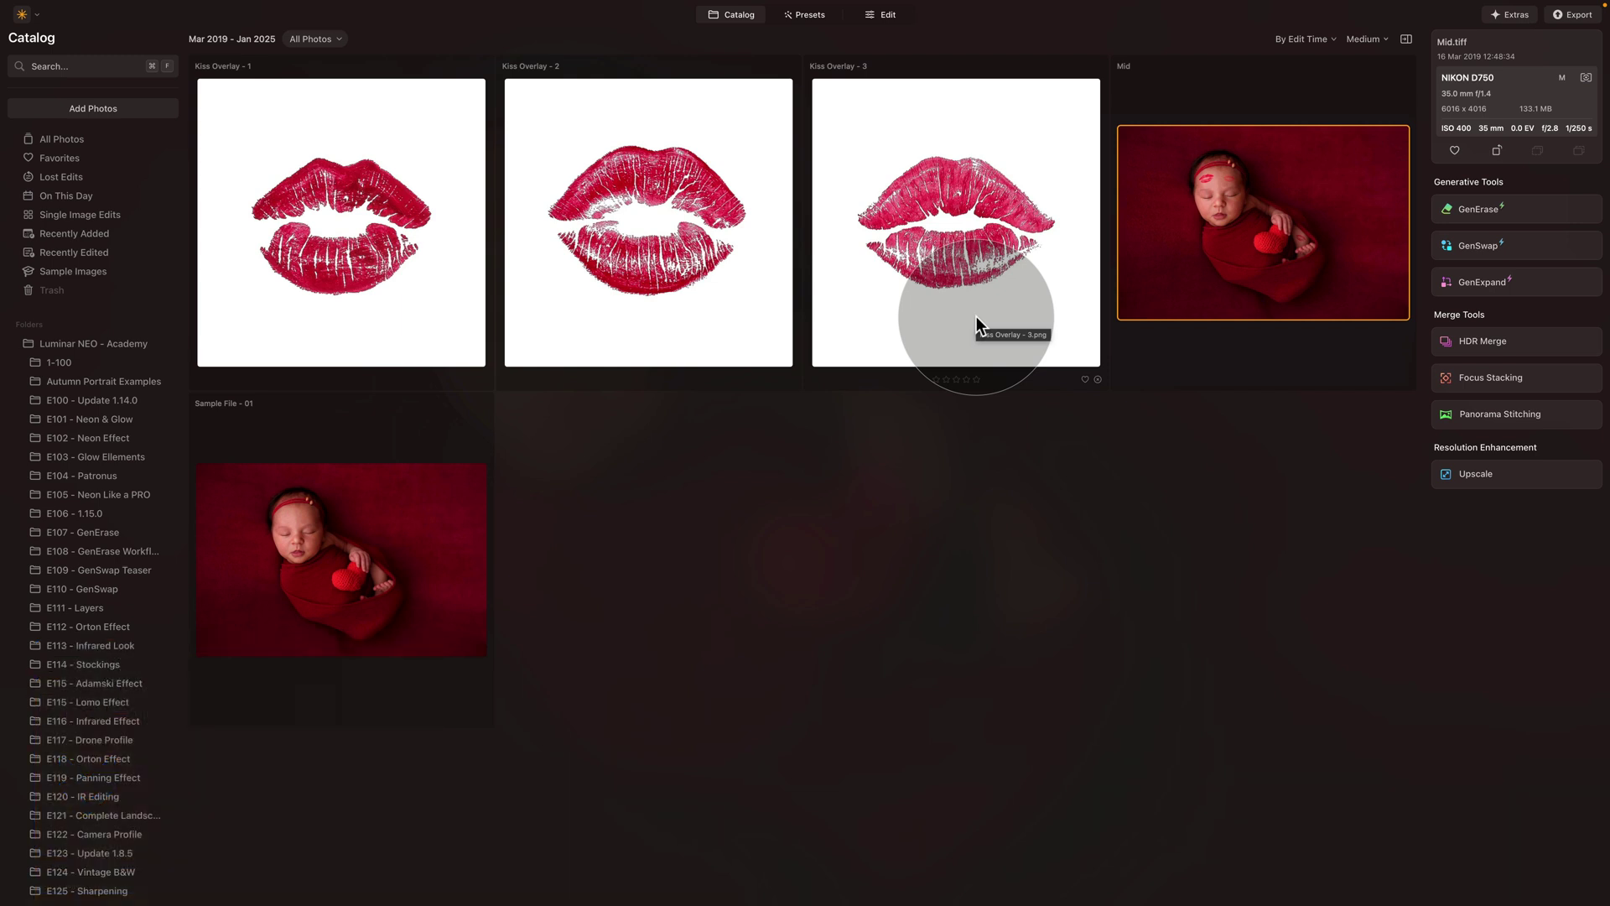
{"action": "left_click", "coordinate": [739, 238]}
{"action": "left_click", "coordinate": [421, 239]}
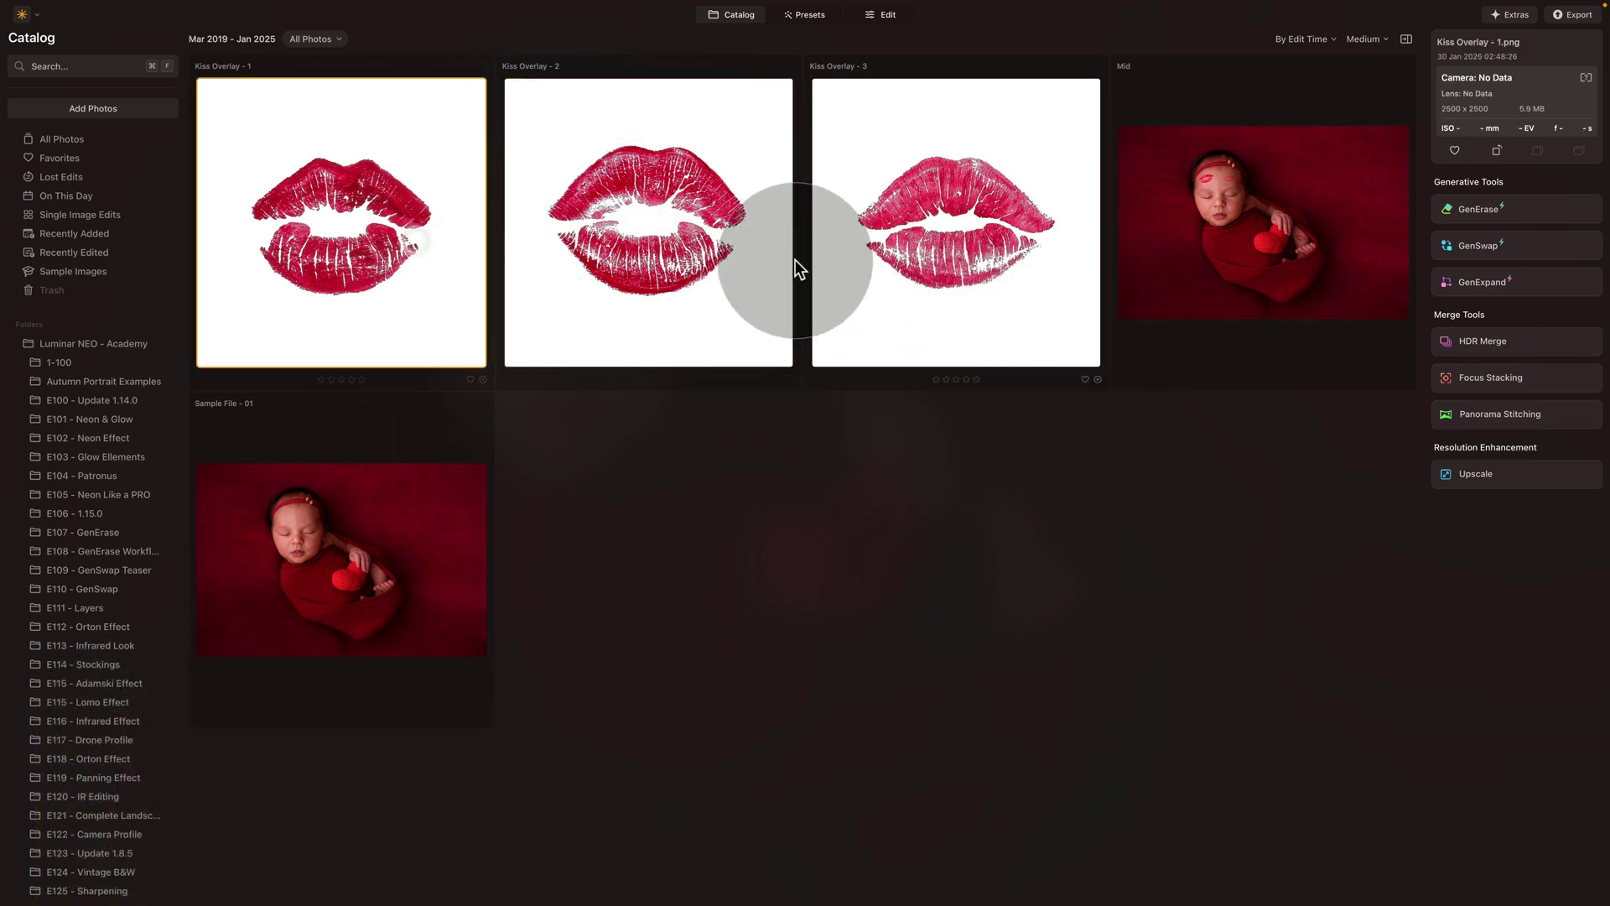
{"action": "left_click", "coordinate": [672, 249]}
{"action": "left_click", "coordinate": [935, 242]}
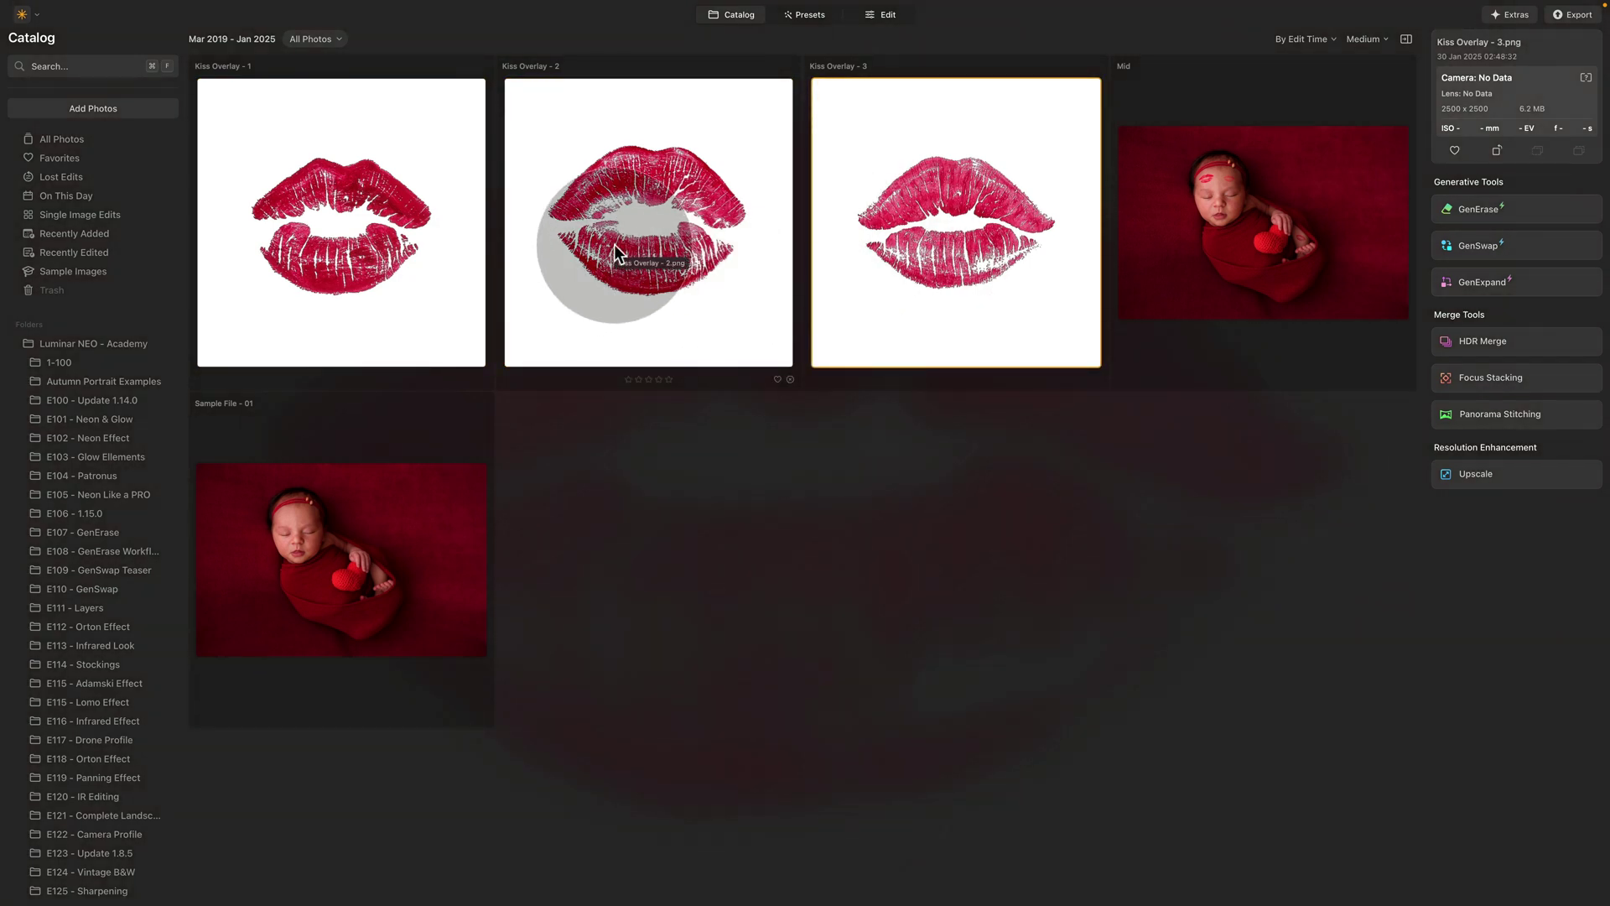
{"action": "left_click", "coordinate": [674, 204]}
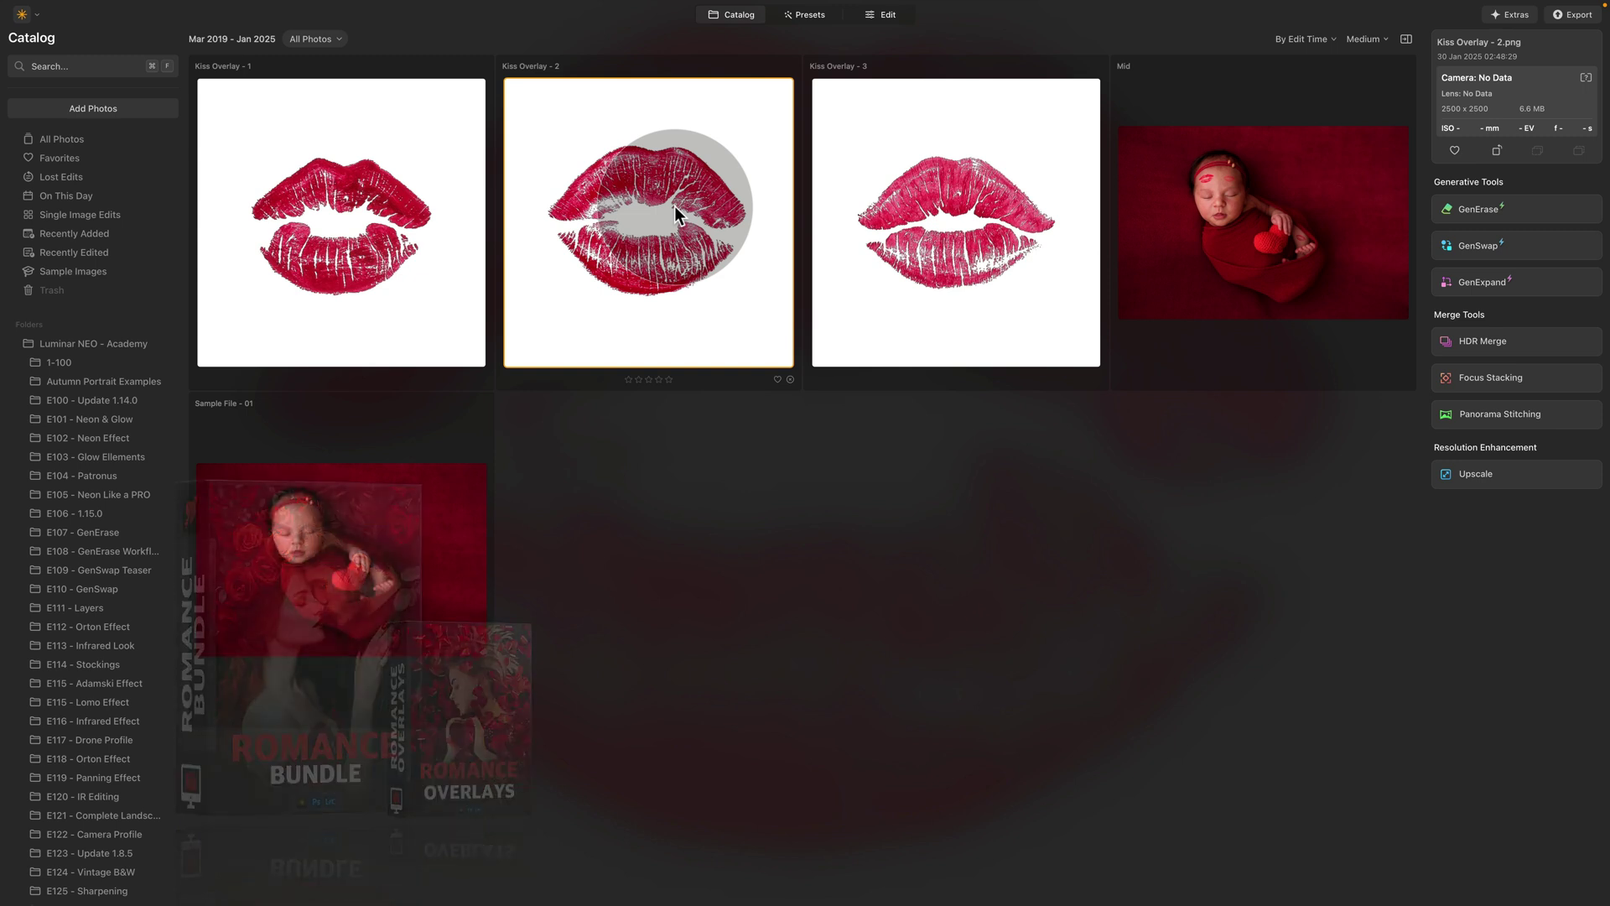
Open Sample File - 01.jpg for editing and load Kiss Overlay - 1.png from the Kisses Overlays folder as a layer image
{"action": "left_click", "coordinate": [409, 522]}
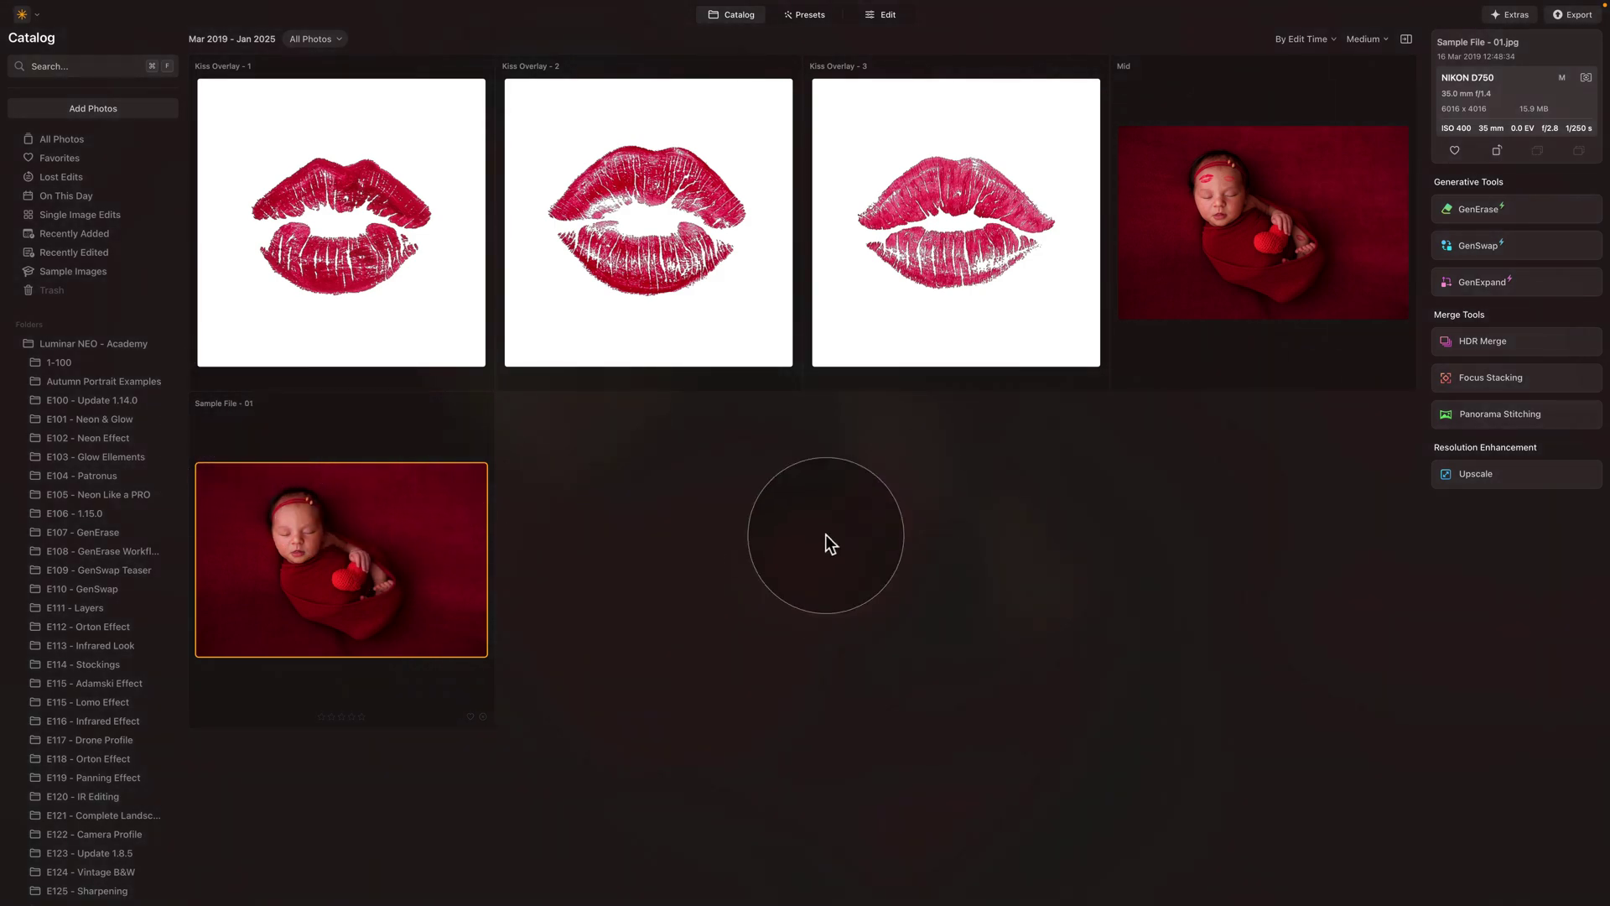
{"action": "left_click", "coordinate": [873, 19]}
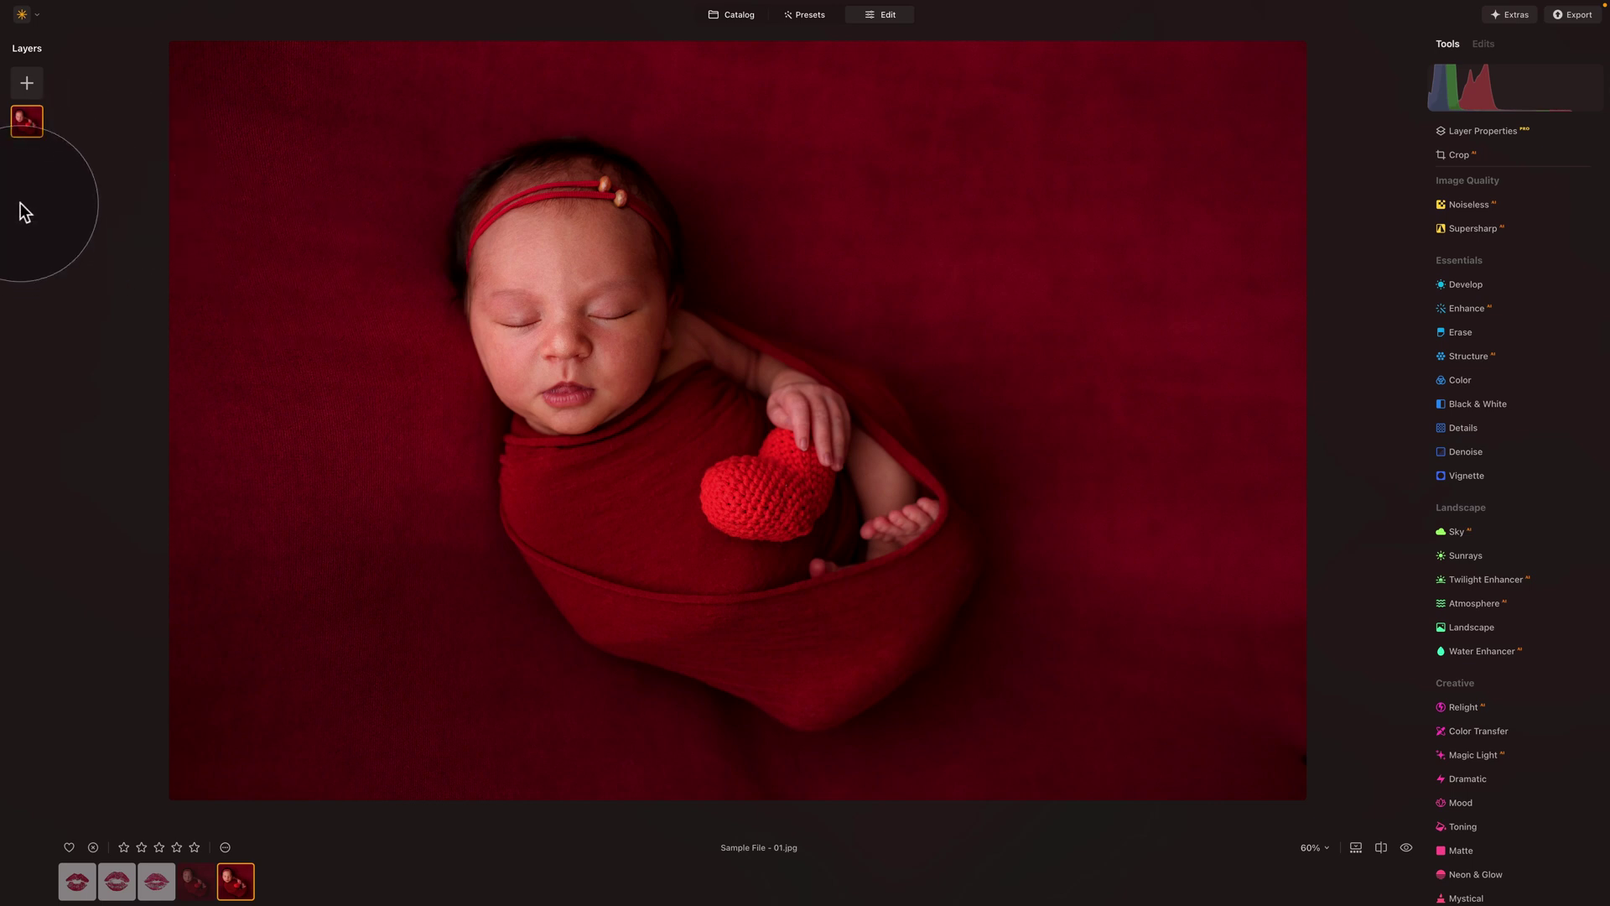
{"action": "left_click", "coordinate": [32, 91]}
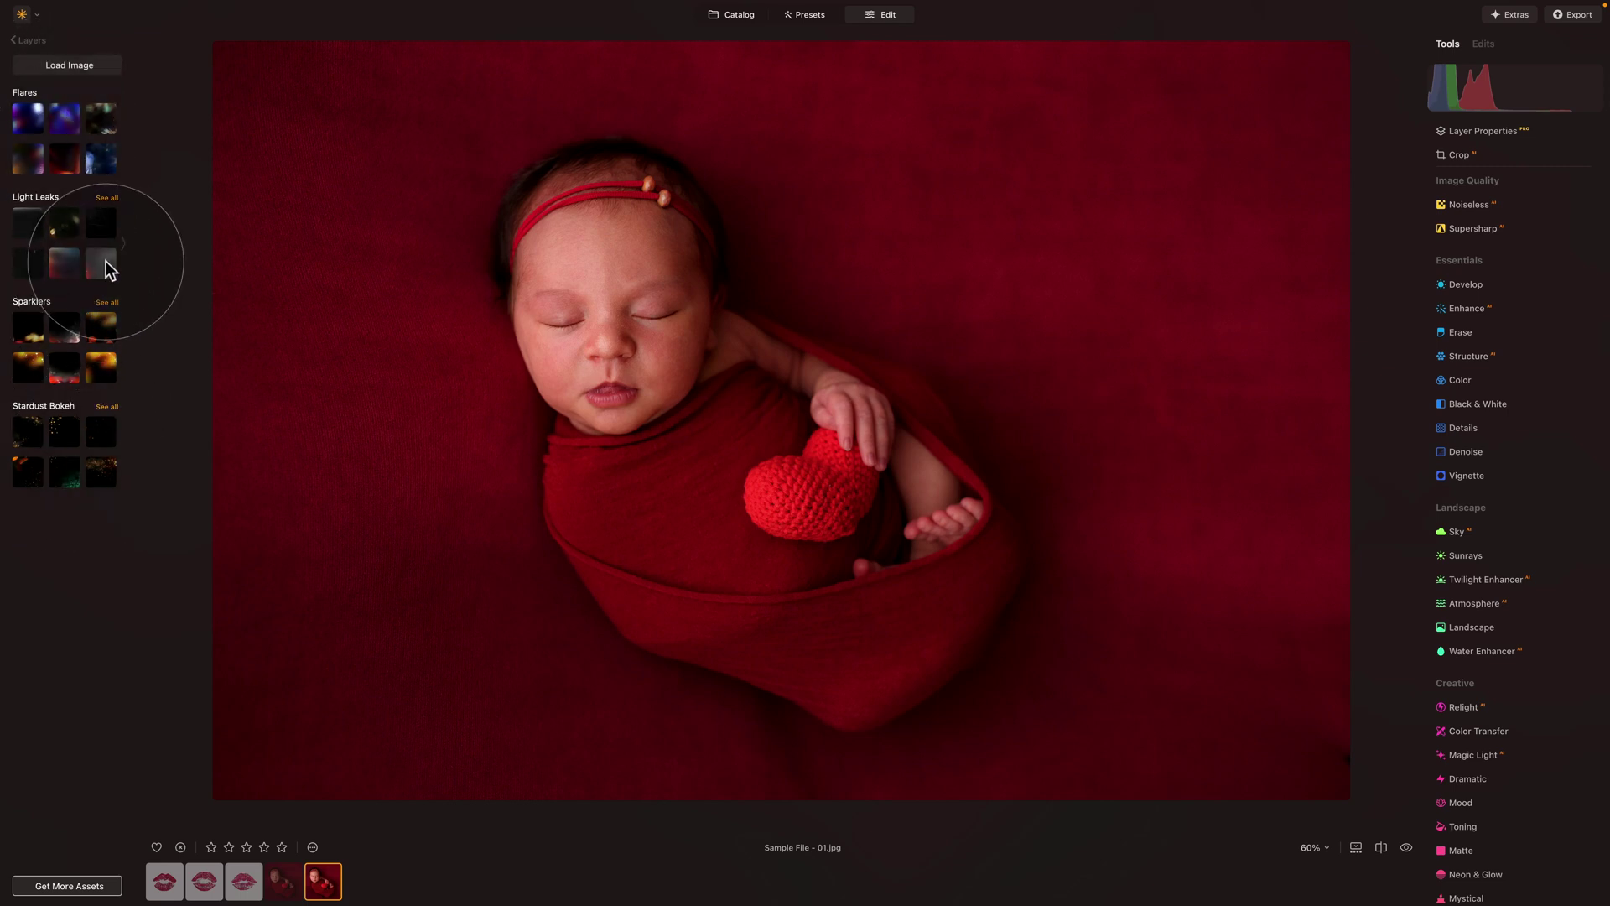
{"action": "left_click", "coordinate": [90, 67]}
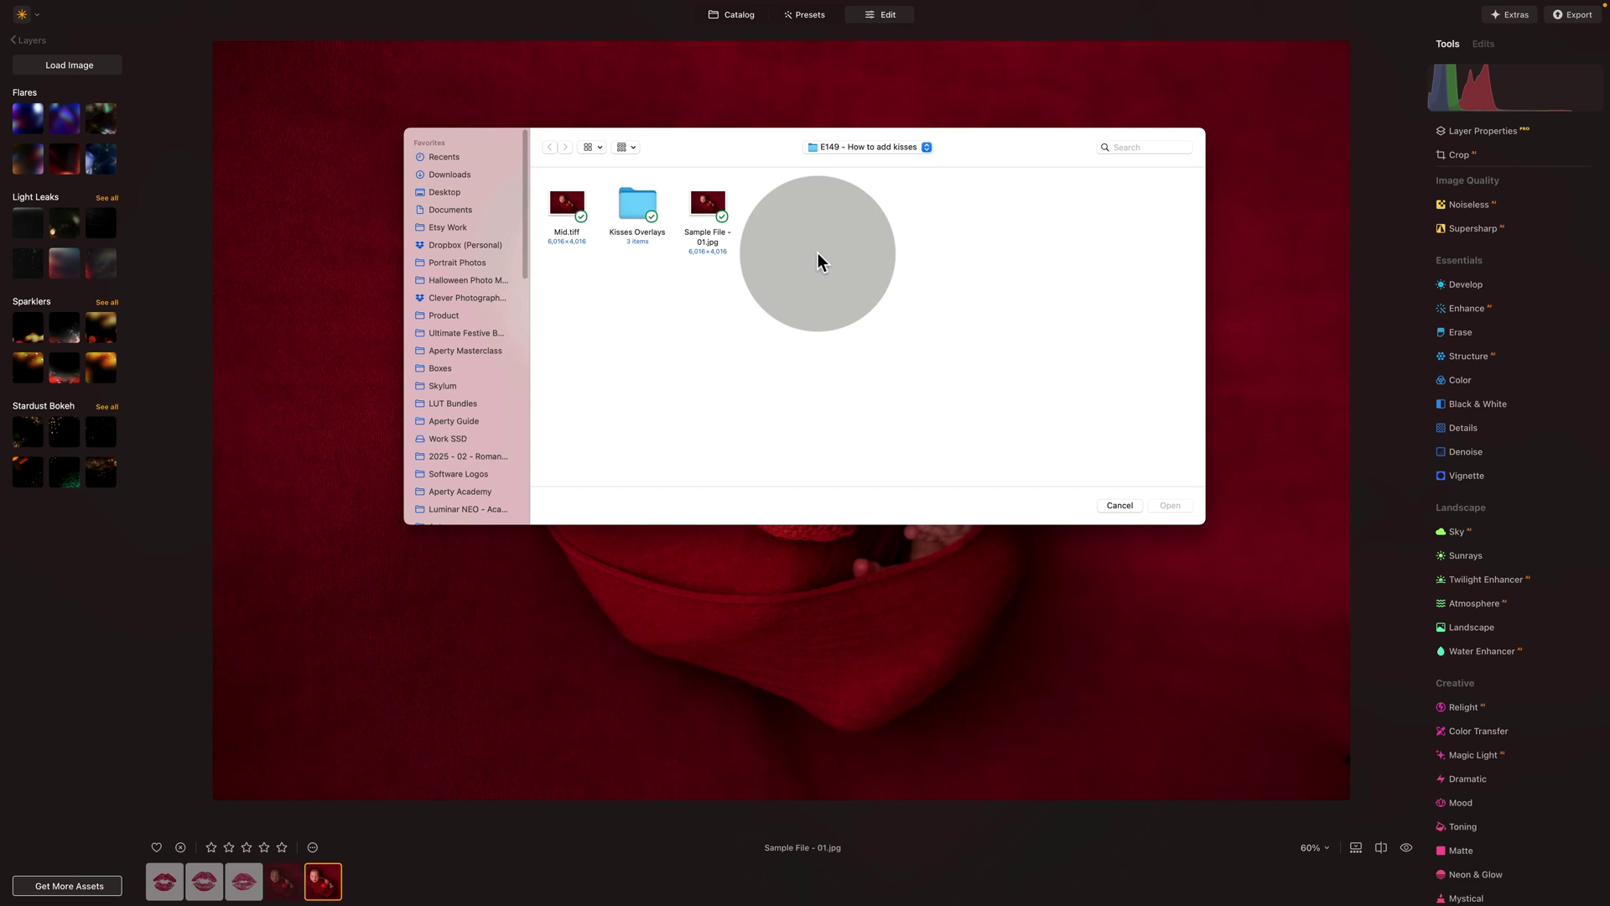
{"action": "left_click", "coordinate": [635, 206]}
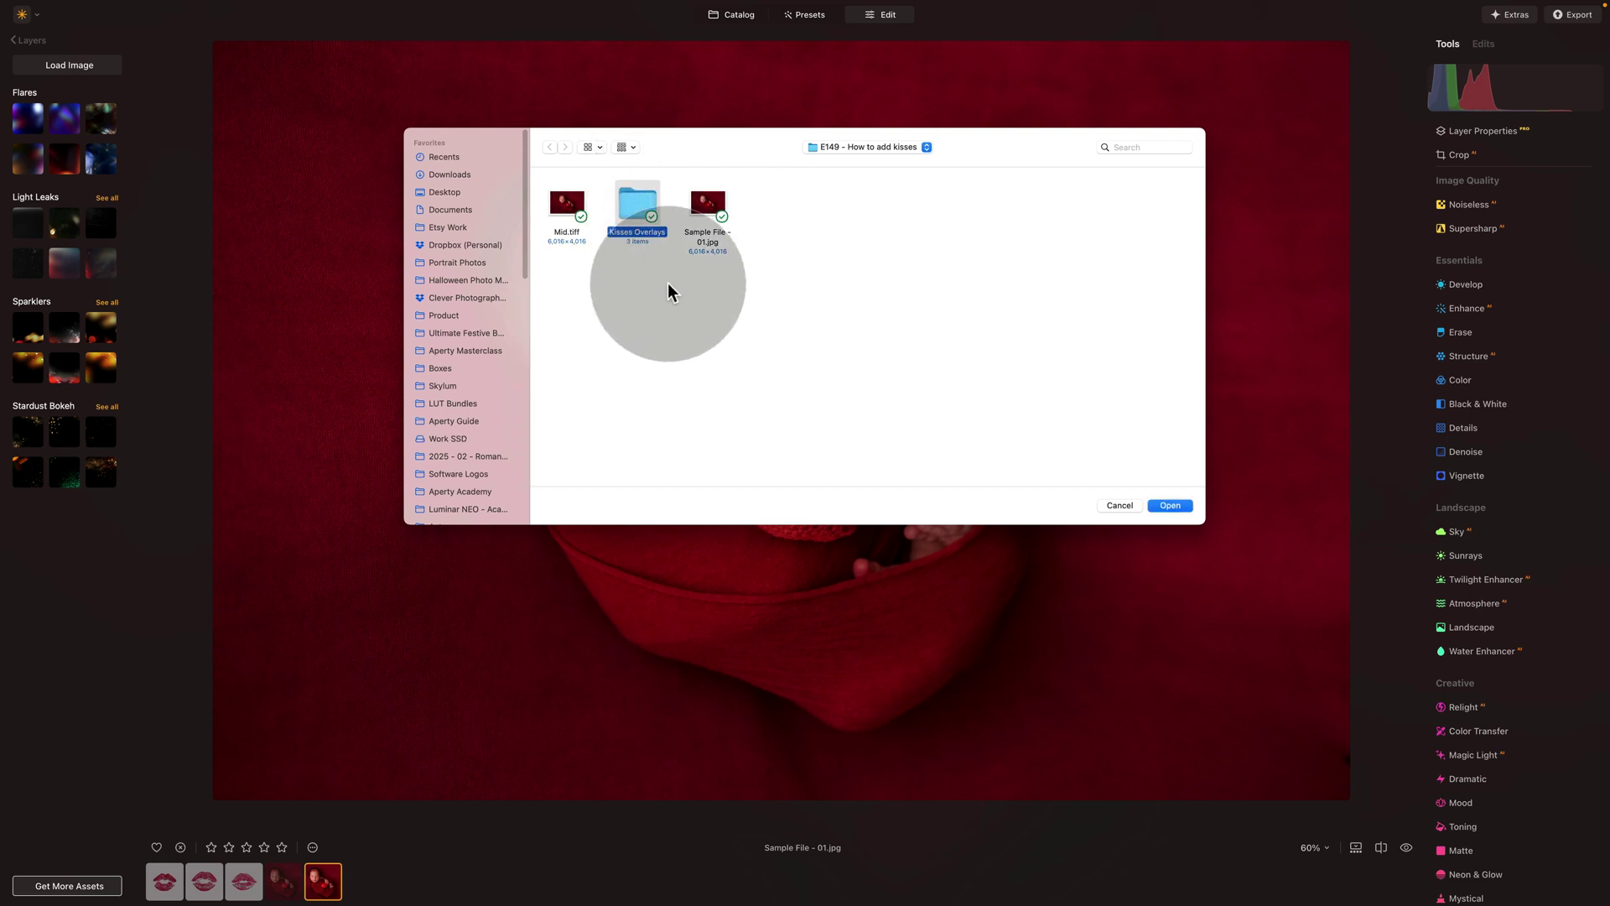
{"action": "double_click", "coordinate": [635, 207]}
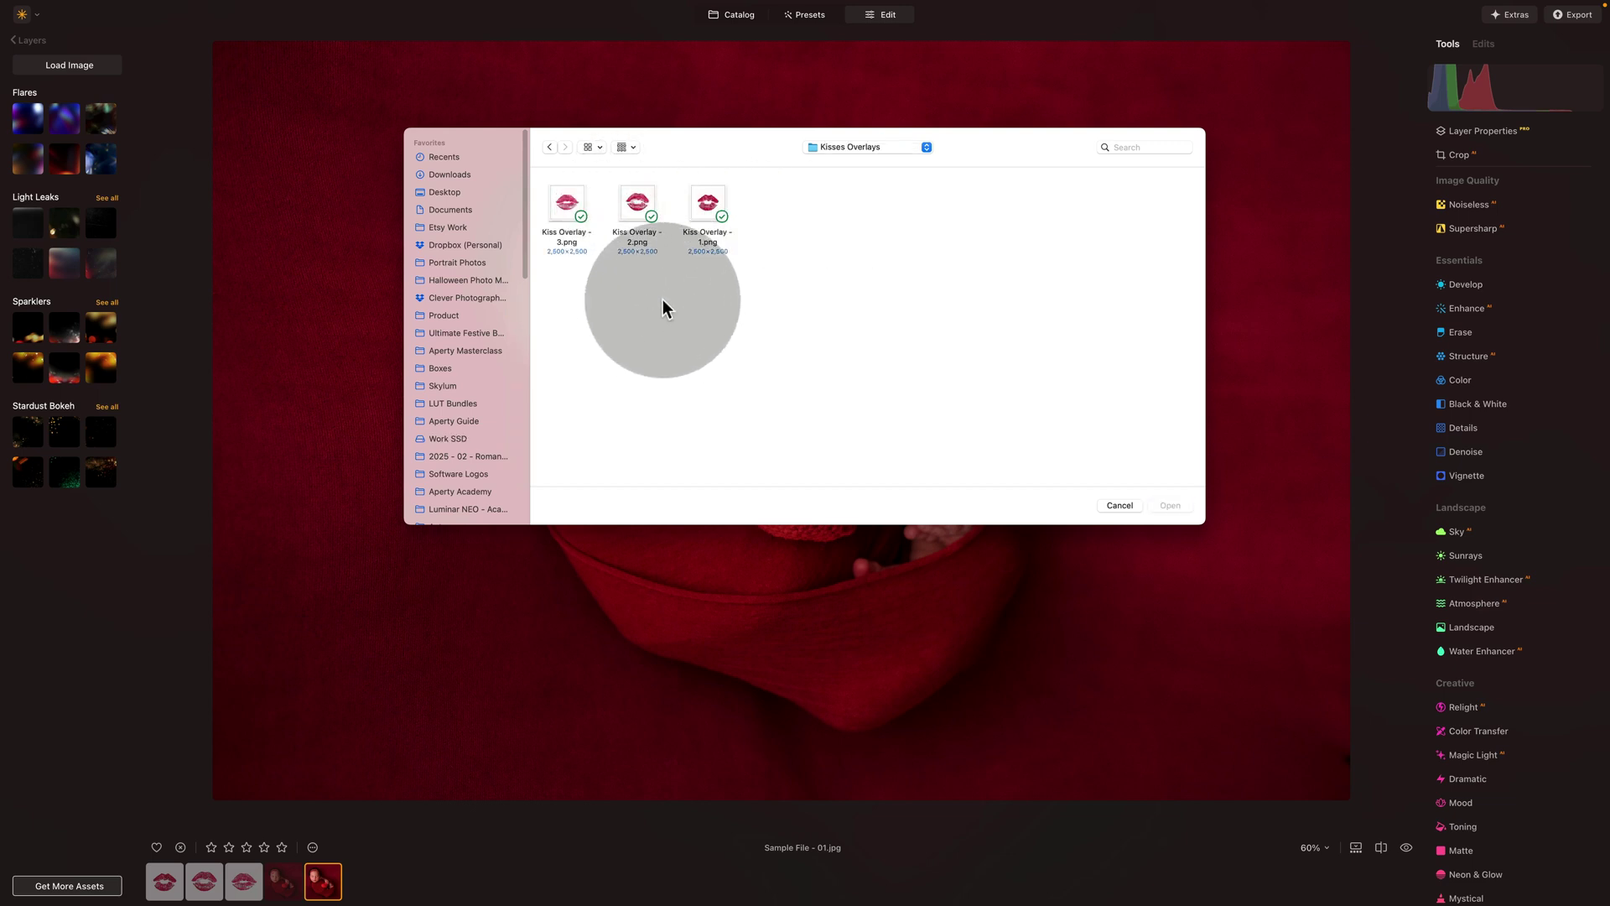
{"action": "left_click_drag", "start_coordinate": [765, 291], "coordinate": [693, 294]}
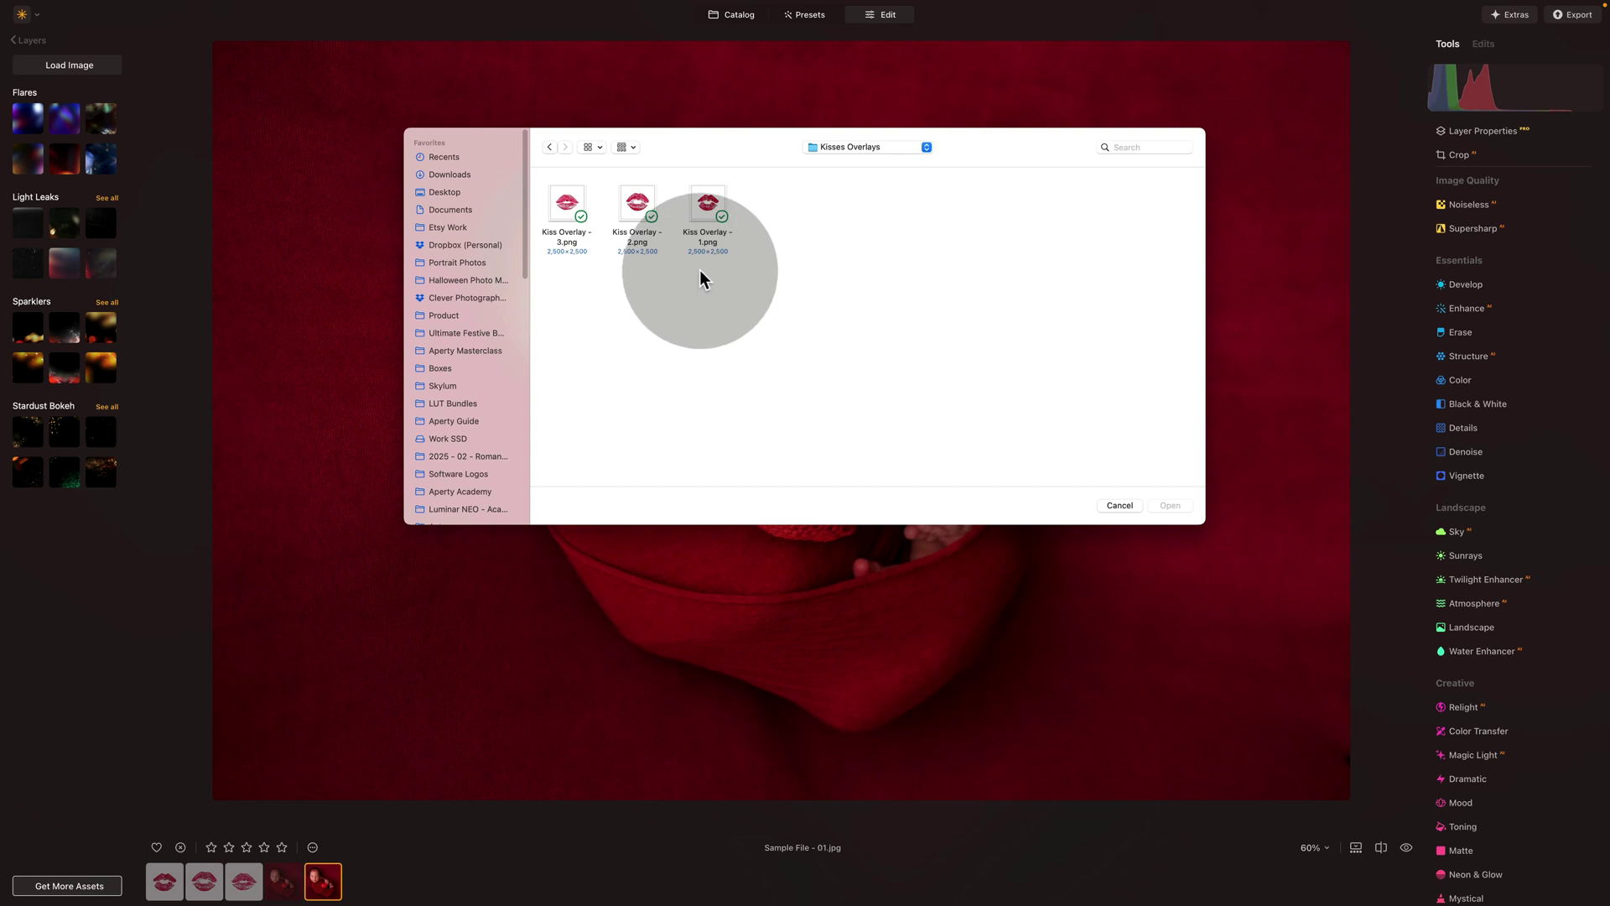
{"action": "left_click", "coordinate": [704, 201]}
{"action": "left_click", "coordinate": [1170, 505]}
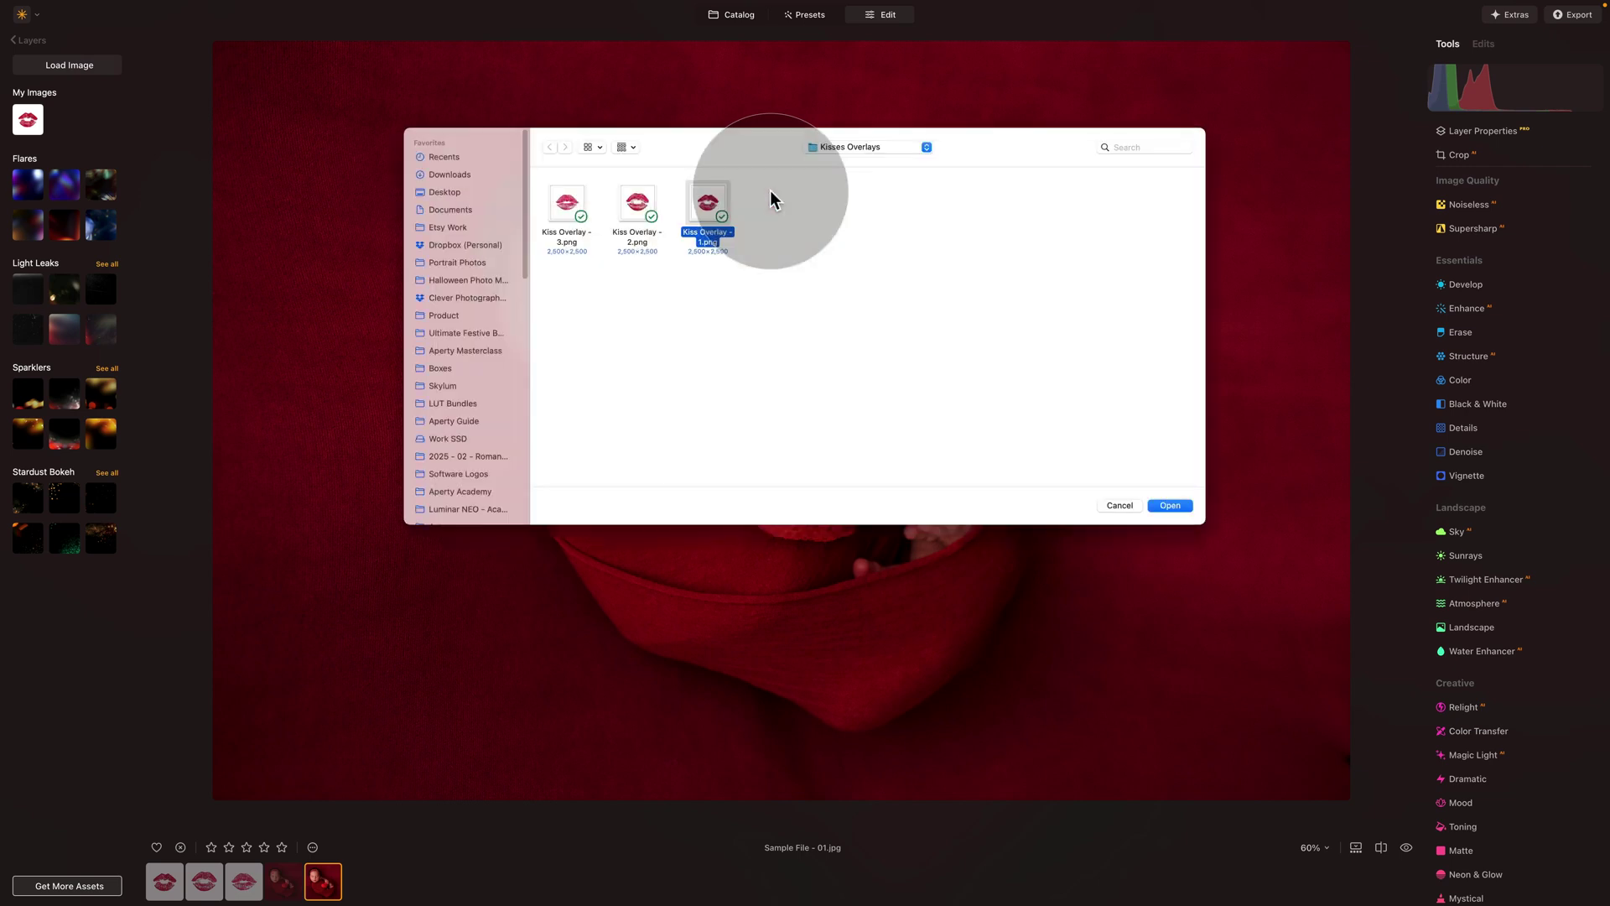
Load Kiss Overlay - 2.png and Kiss Overlay - 3.png into the available layer images as well
{"action": "left_click", "coordinate": [631, 204]}
{"action": "left_click", "coordinate": [1170, 505]}
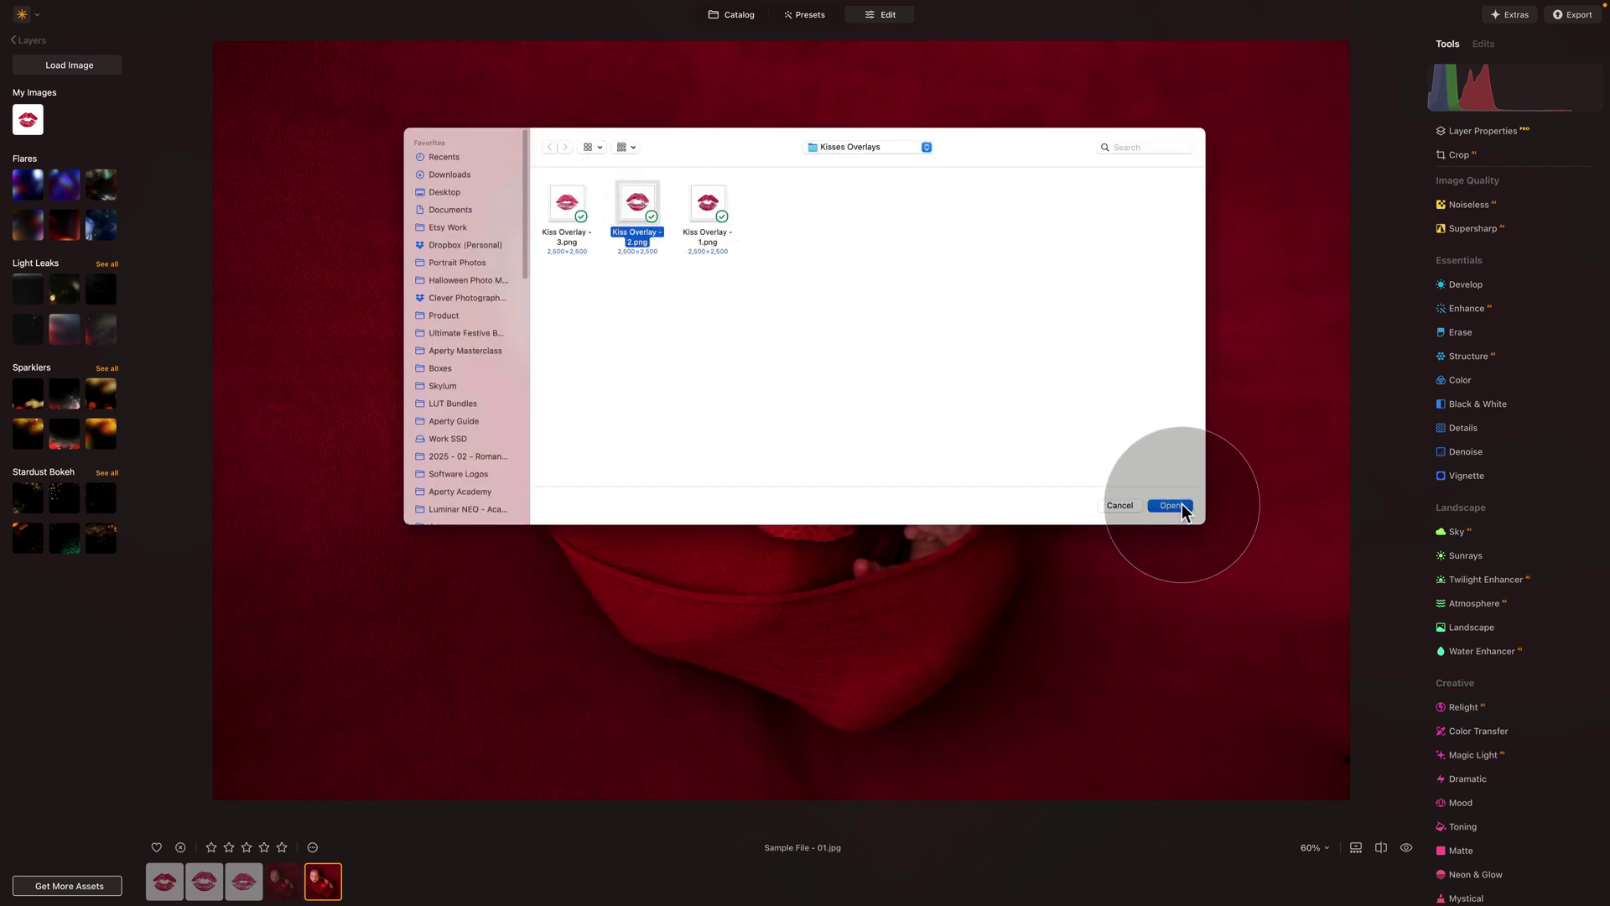
{"action": "left_click", "coordinate": [94, 64]}
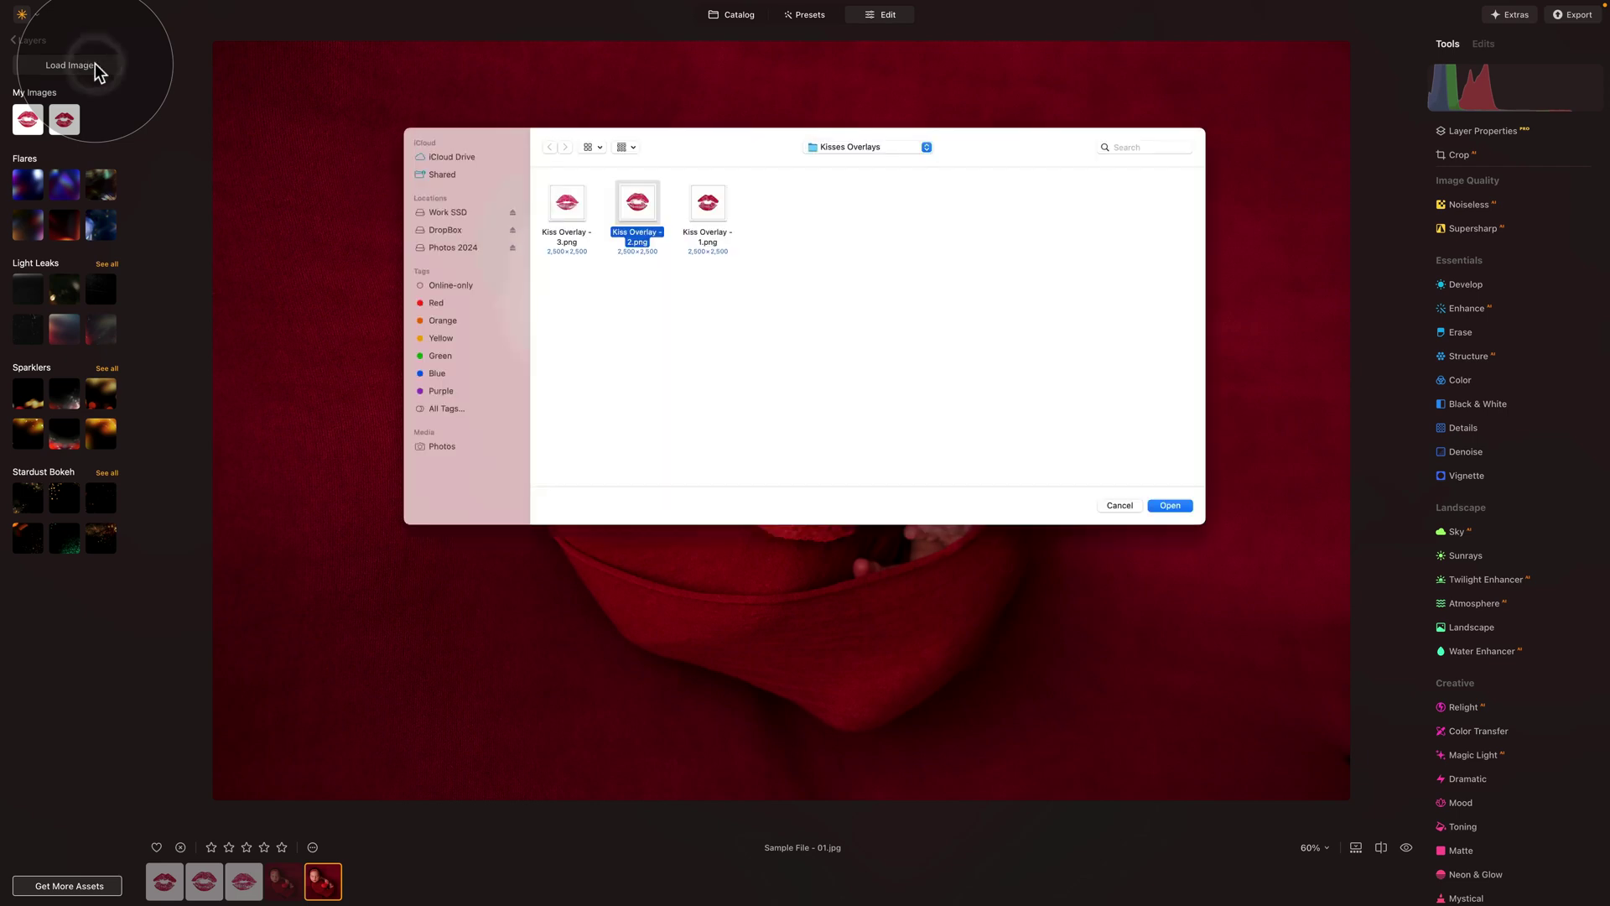
{"action": "left_click", "coordinate": [553, 204]}
{"action": "left_click", "coordinate": [1169, 505]}
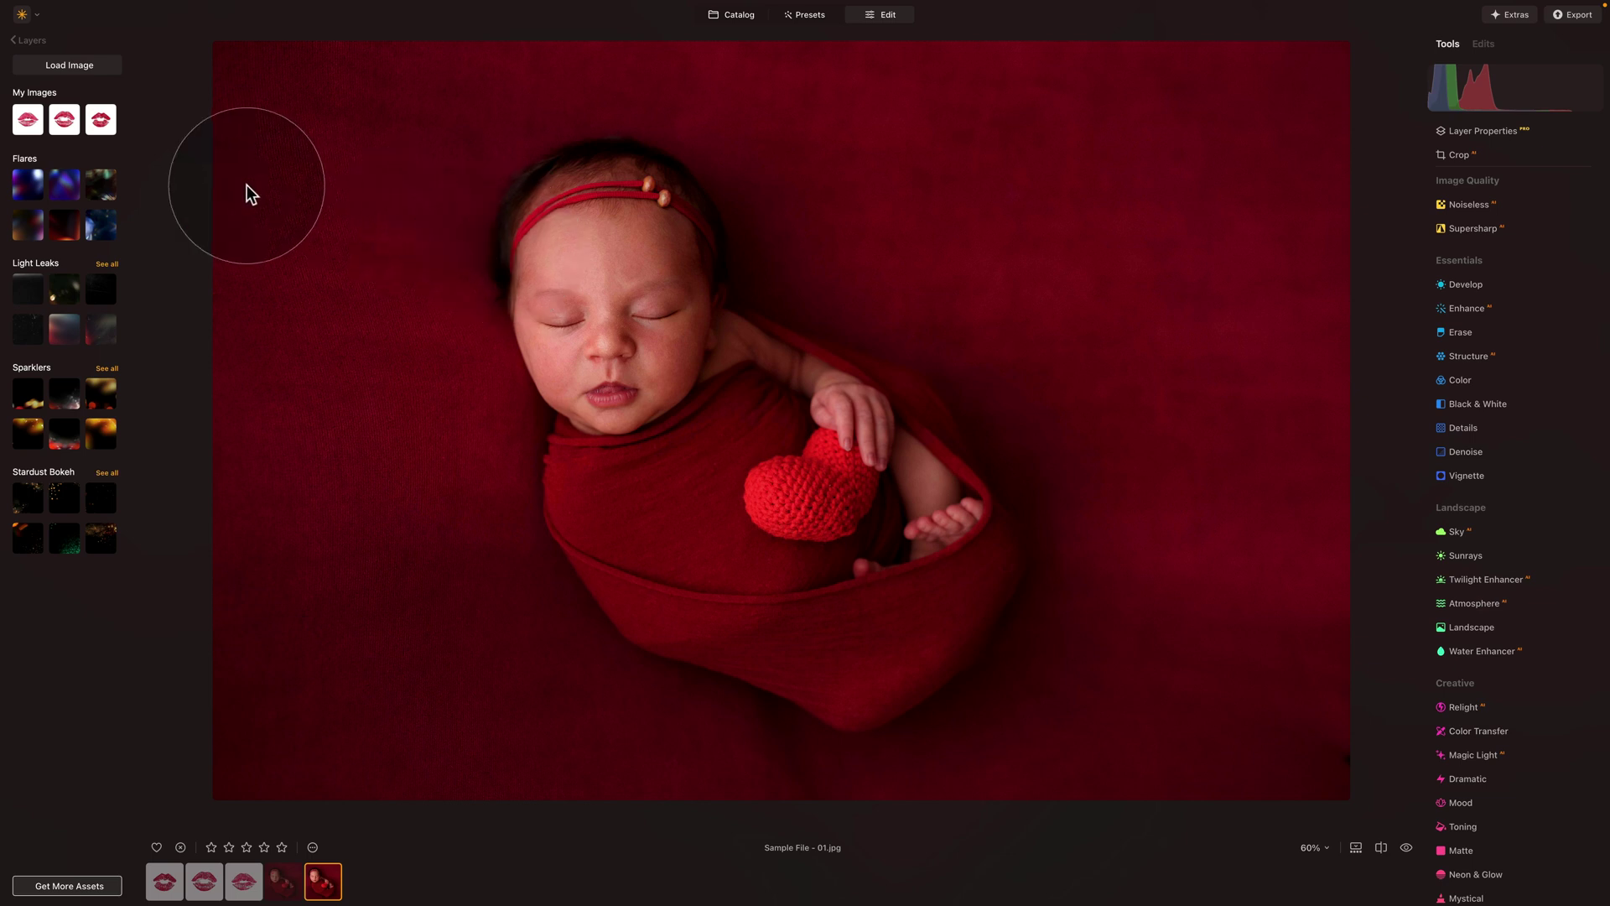
Add Kiss Overlay - 1 as a layer above the baby photo and set its image mapping to Fit
{"action": "left_click", "coordinate": [105, 121]}
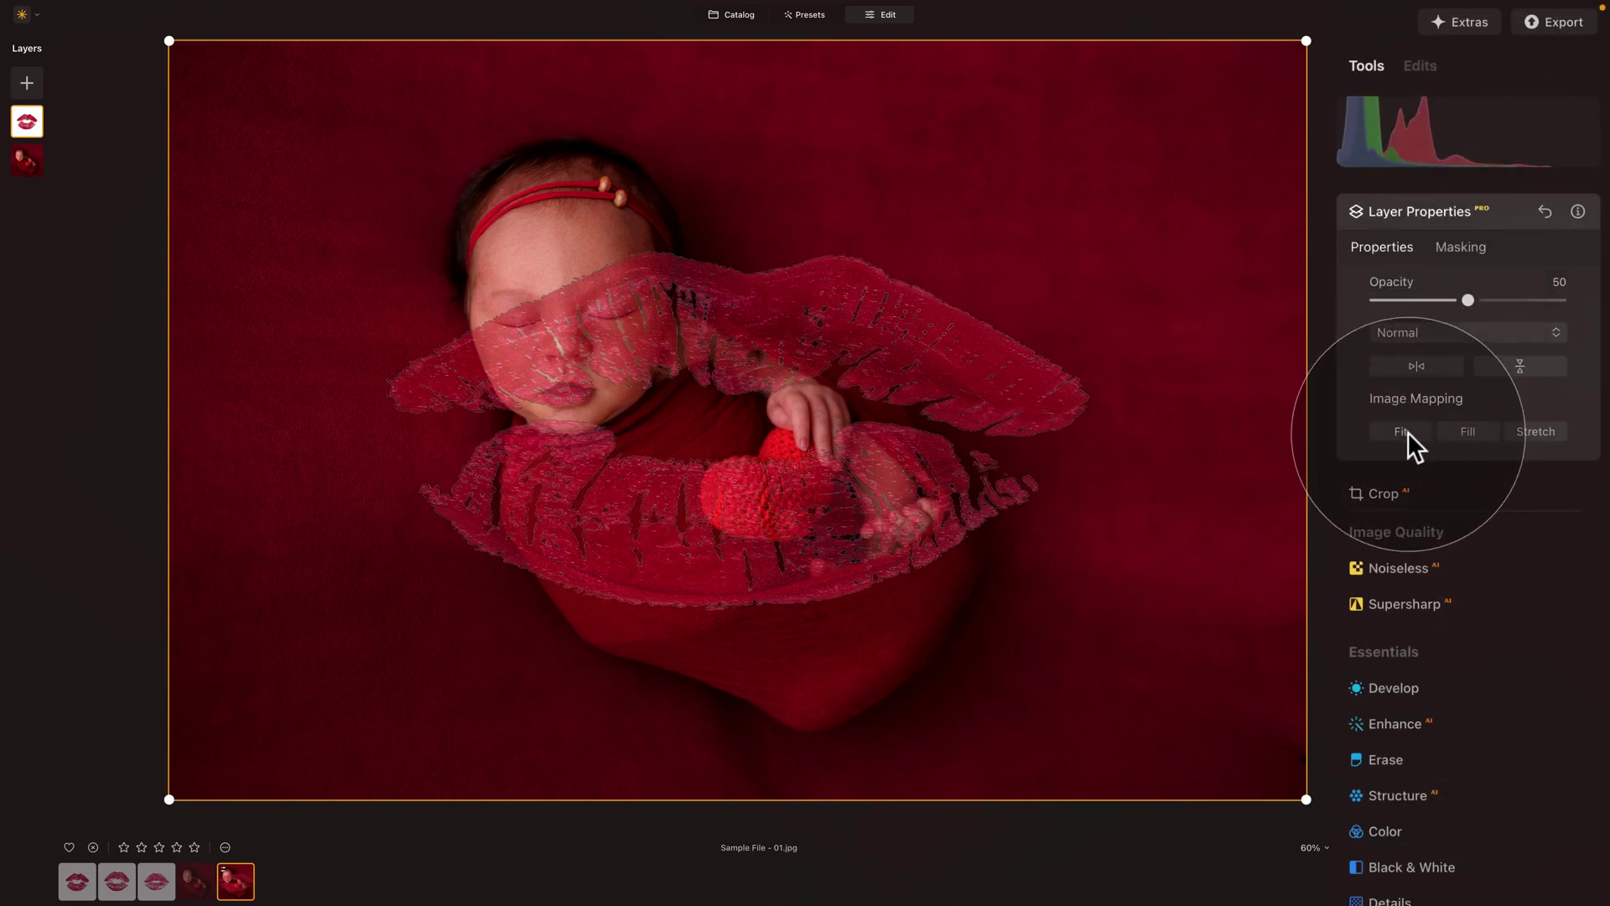
{"action": "left_click", "coordinate": [1407, 431]}
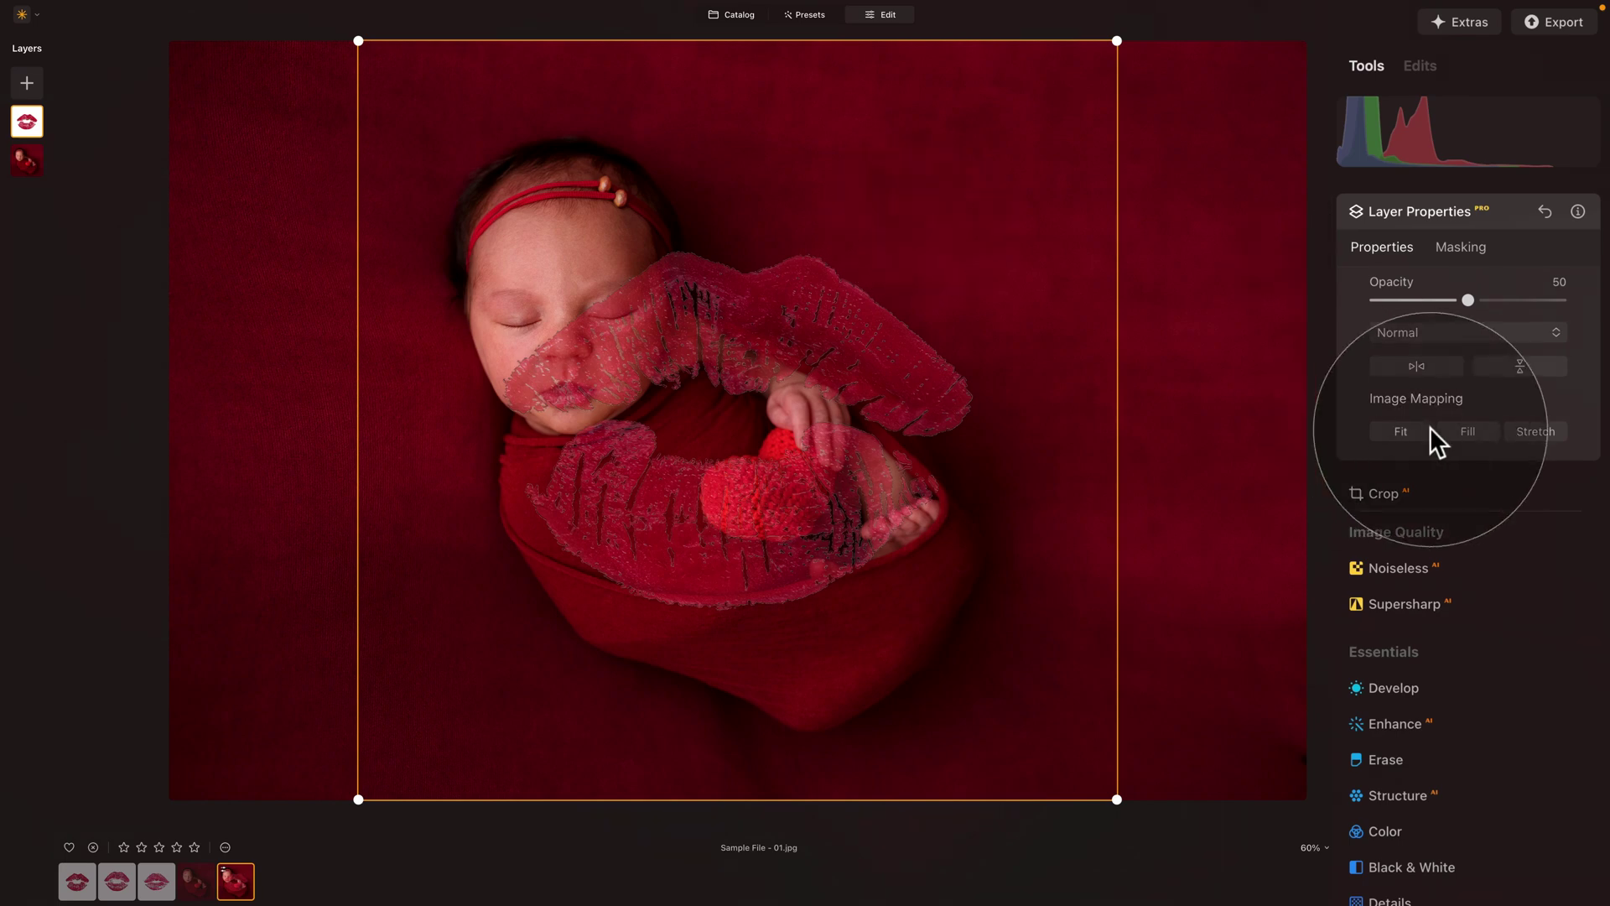
{"action": "left_click", "coordinate": [1469, 431]}
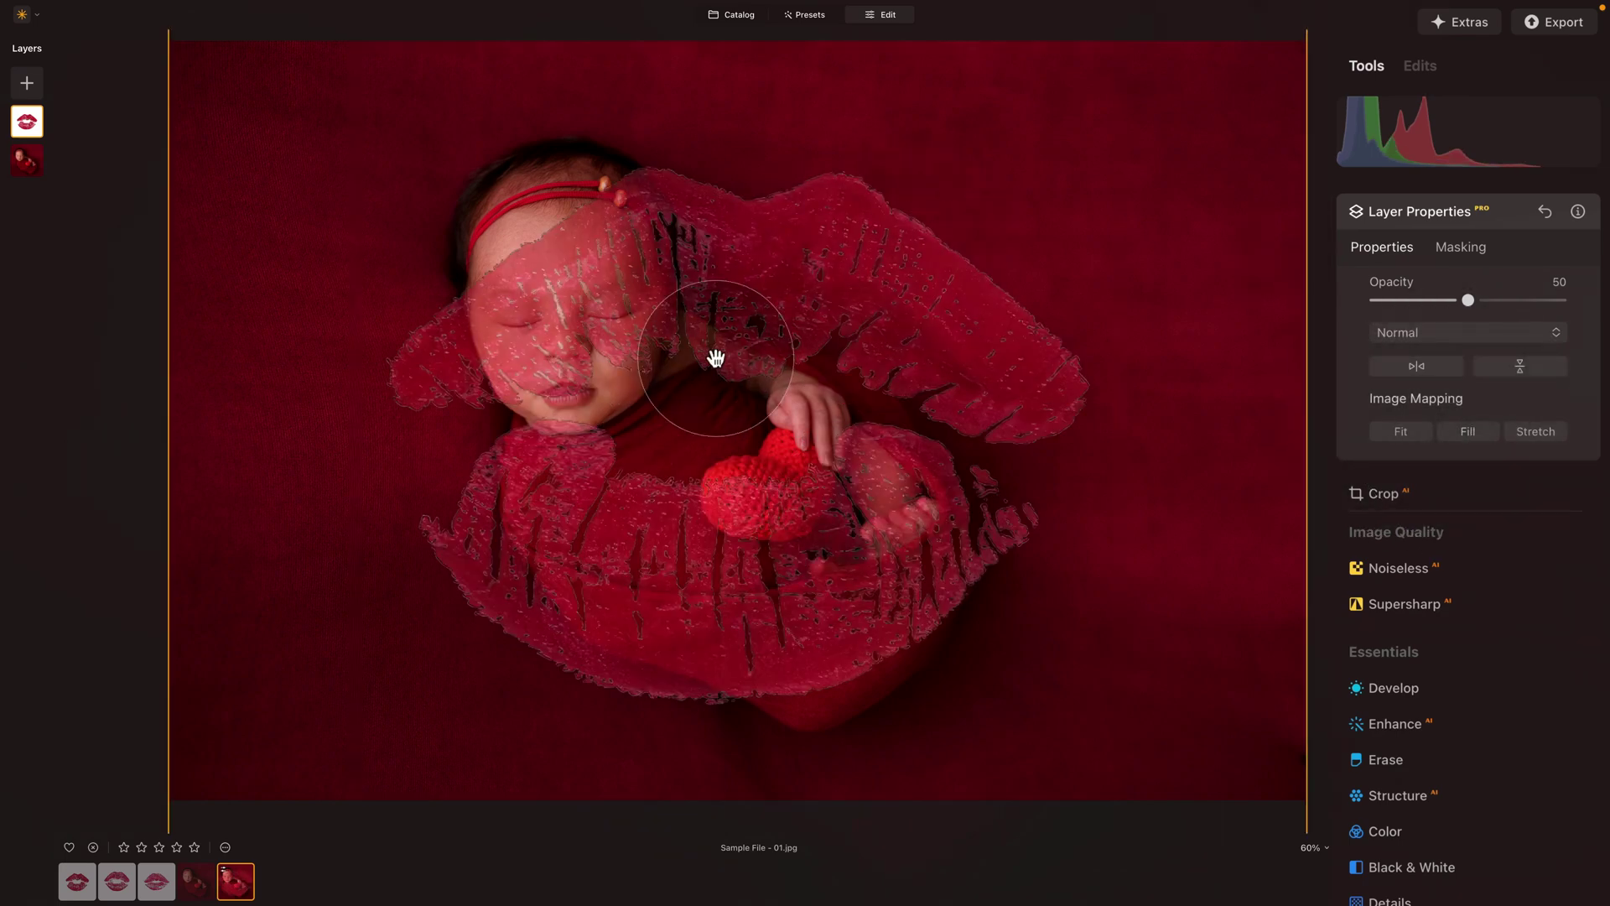
{"action": "scroll", "coordinate": [682, 345], "scroll_direction": "down", "scroll_amount": 3}
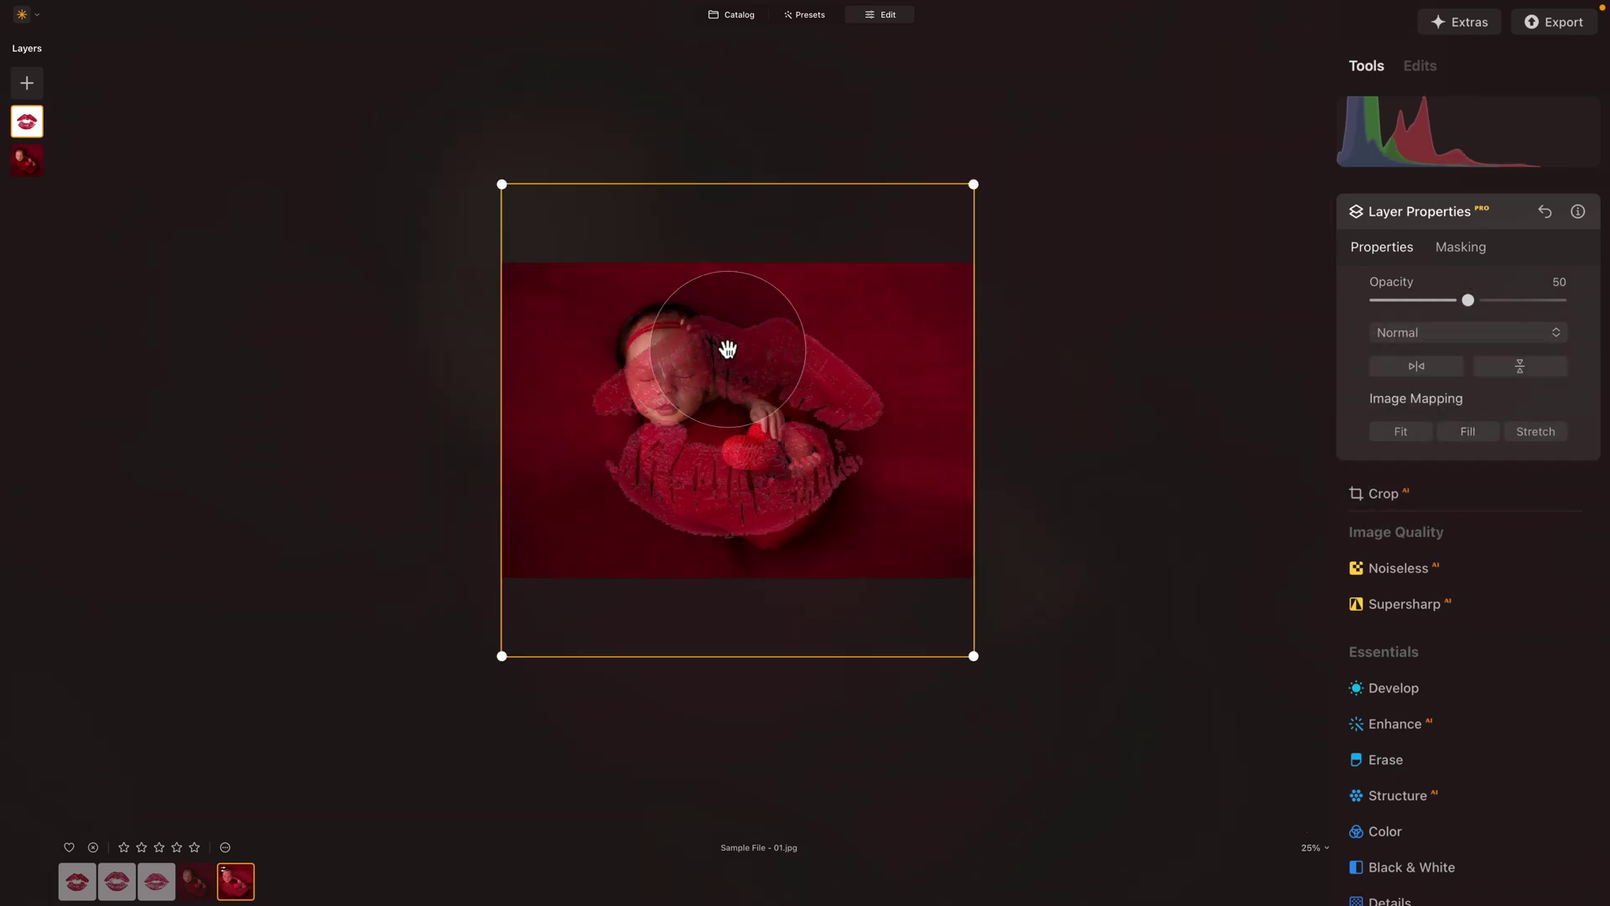
{"action": "left_click", "coordinate": [1544, 432]}
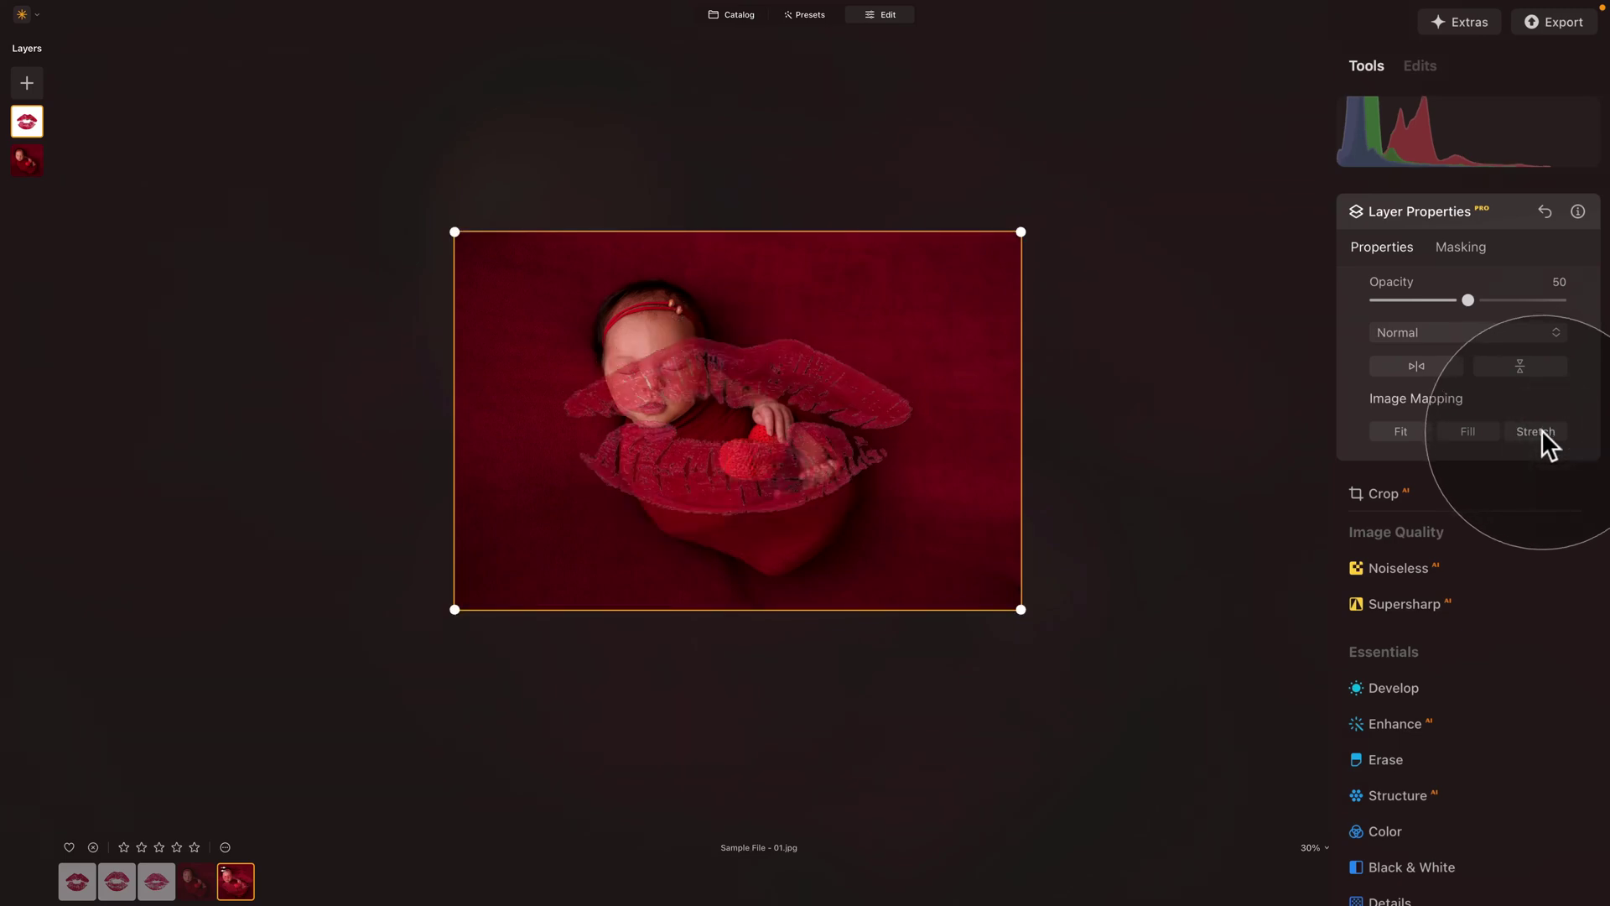
{"action": "left_click", "coordinate": [1467, 431]}
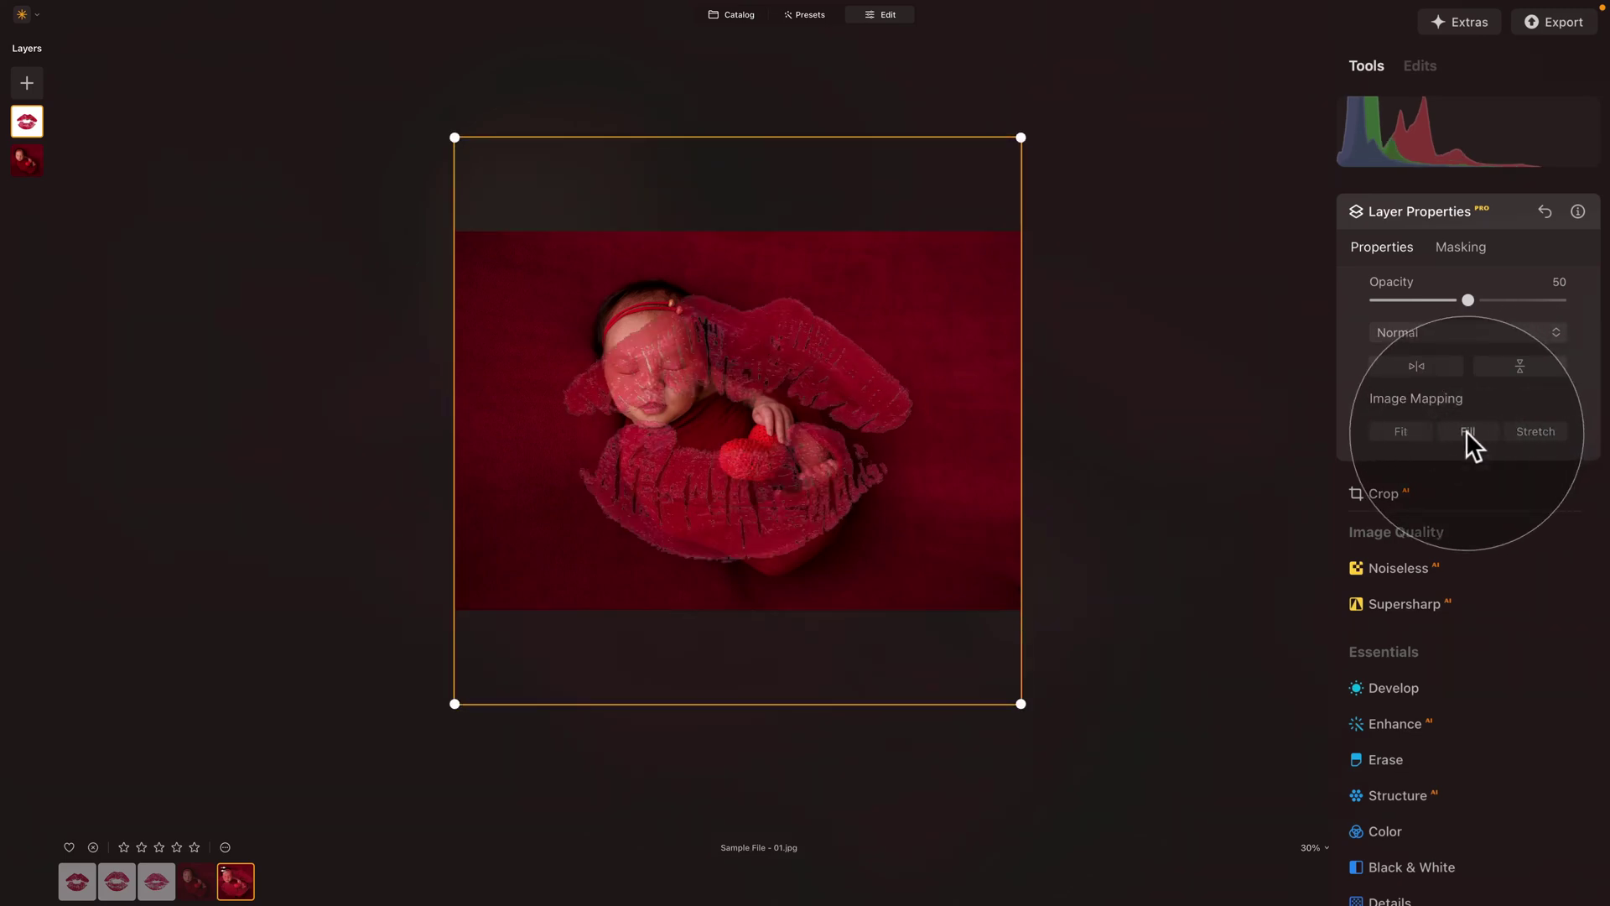
{"action": "left_click", "coordinate": [1402, 430]}
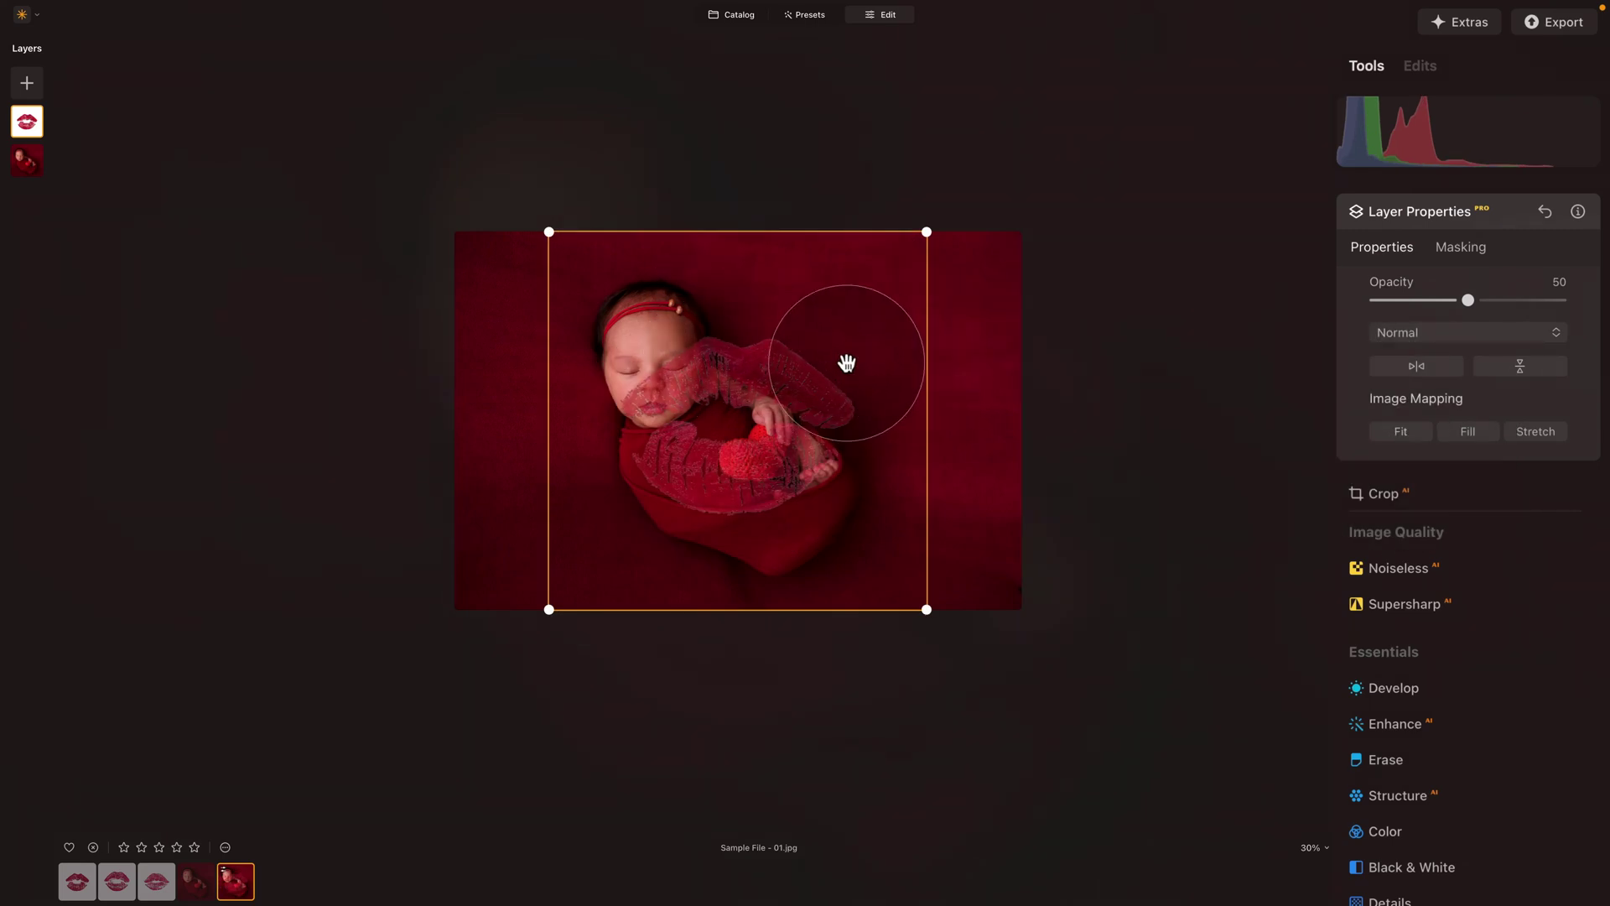
Shrink the kiss layer to about a tenth of the photo's width and move it onto the baby's forehead
{"action": "key", "text": "super+equal"}
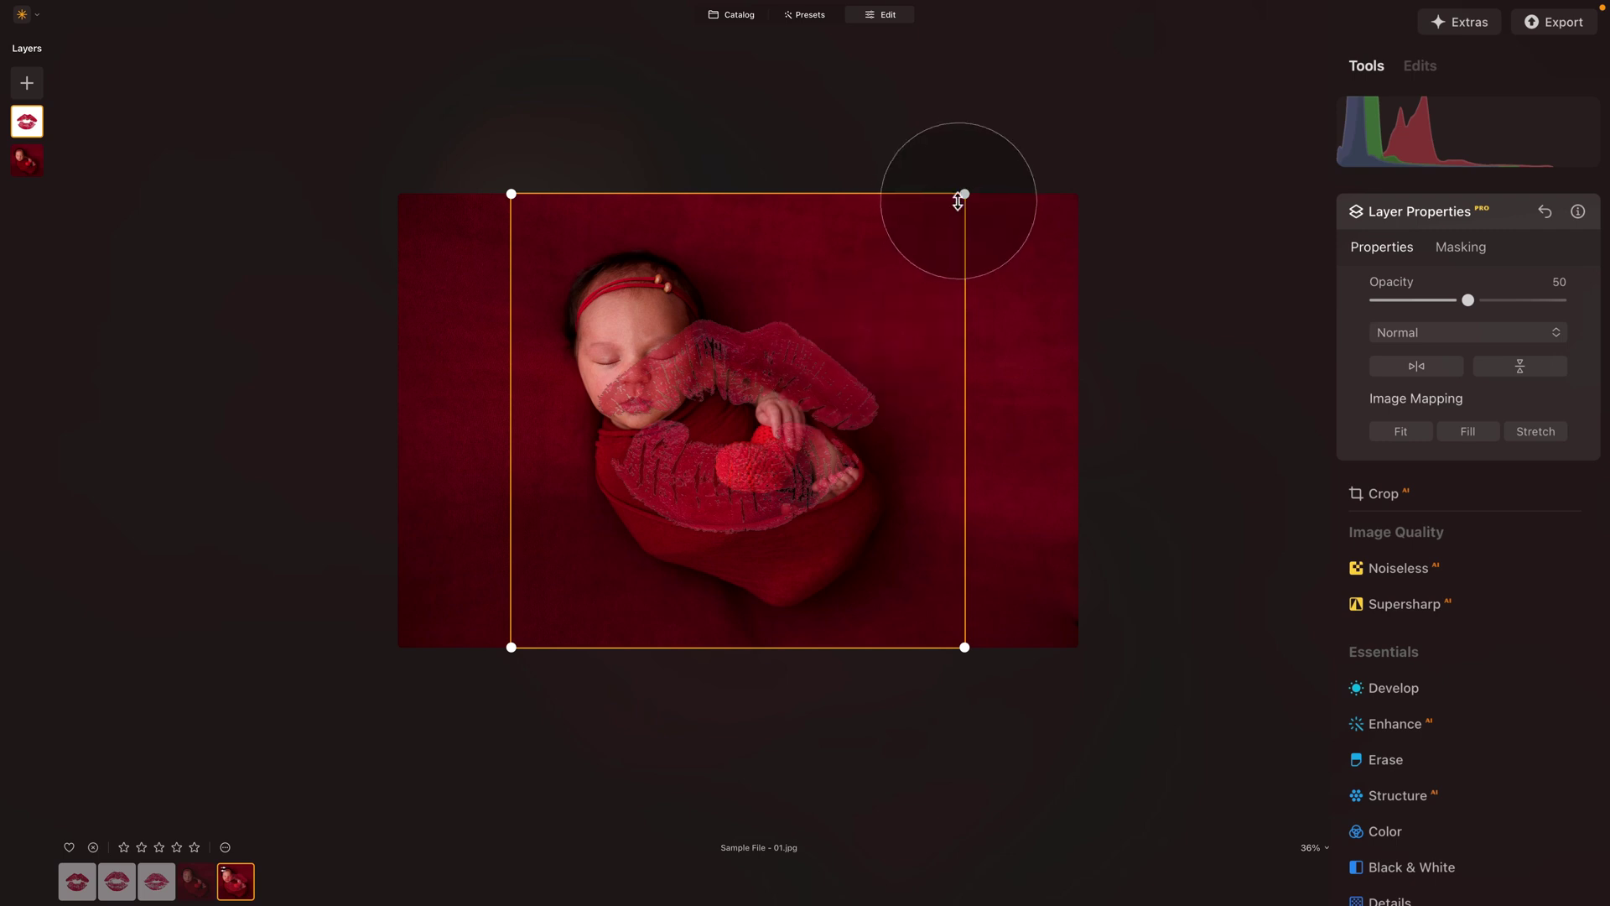
{"action": "left_click_drag", "start_coordinate": [964, 191], "coordinate": [586, 537]}
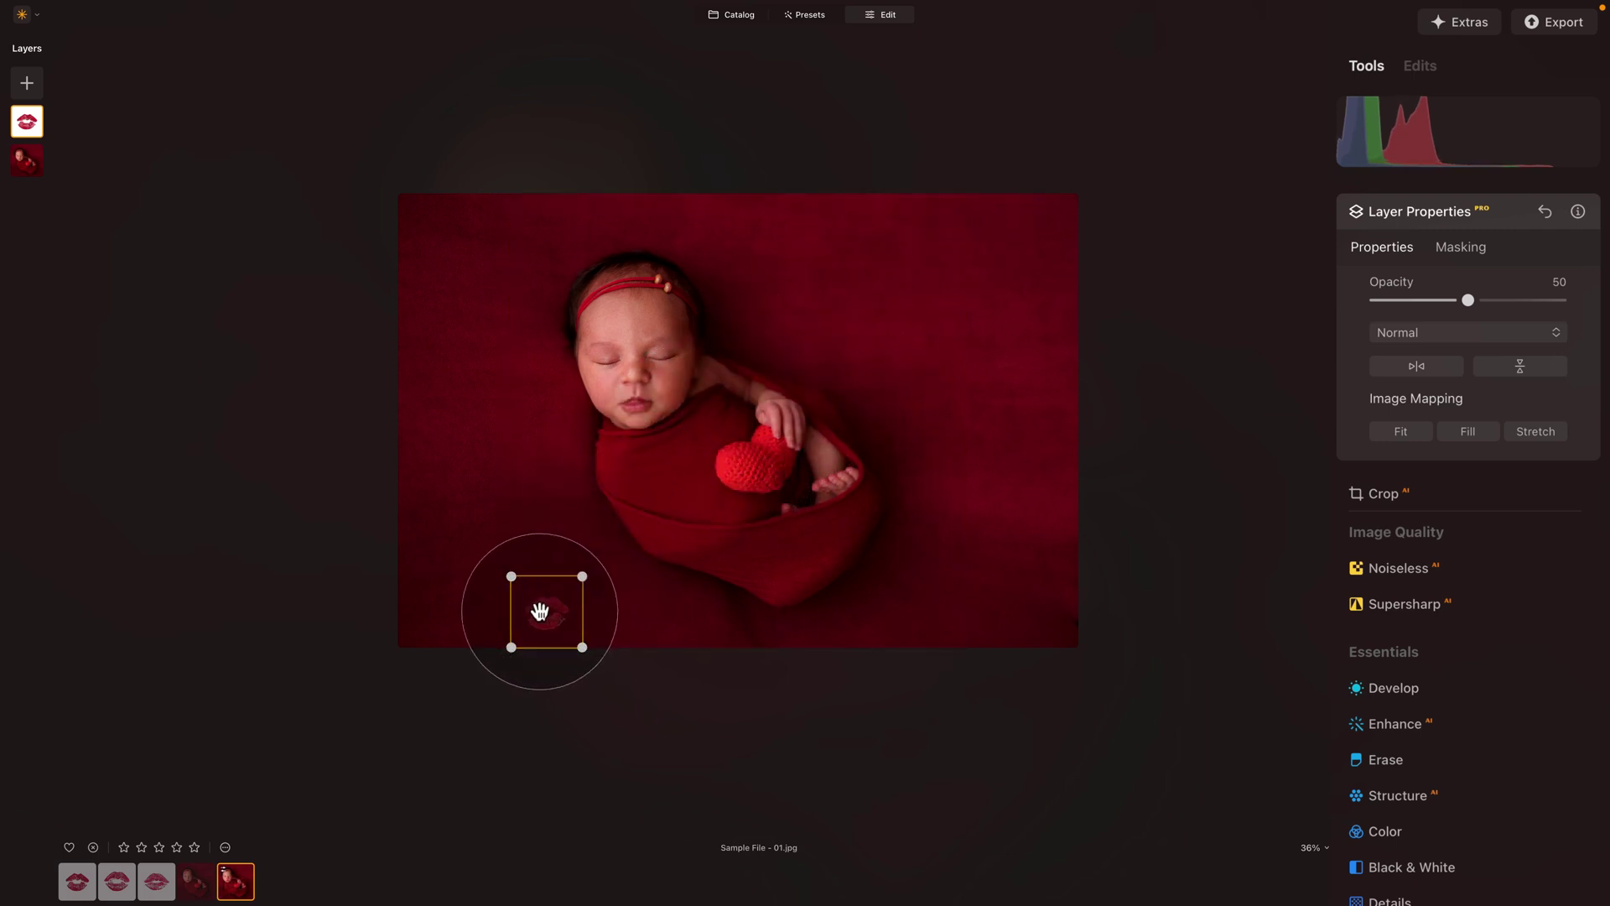
{"action": "left_click_drag", "start_coordinate": [539, 611], "coordinate": [649, 318]}
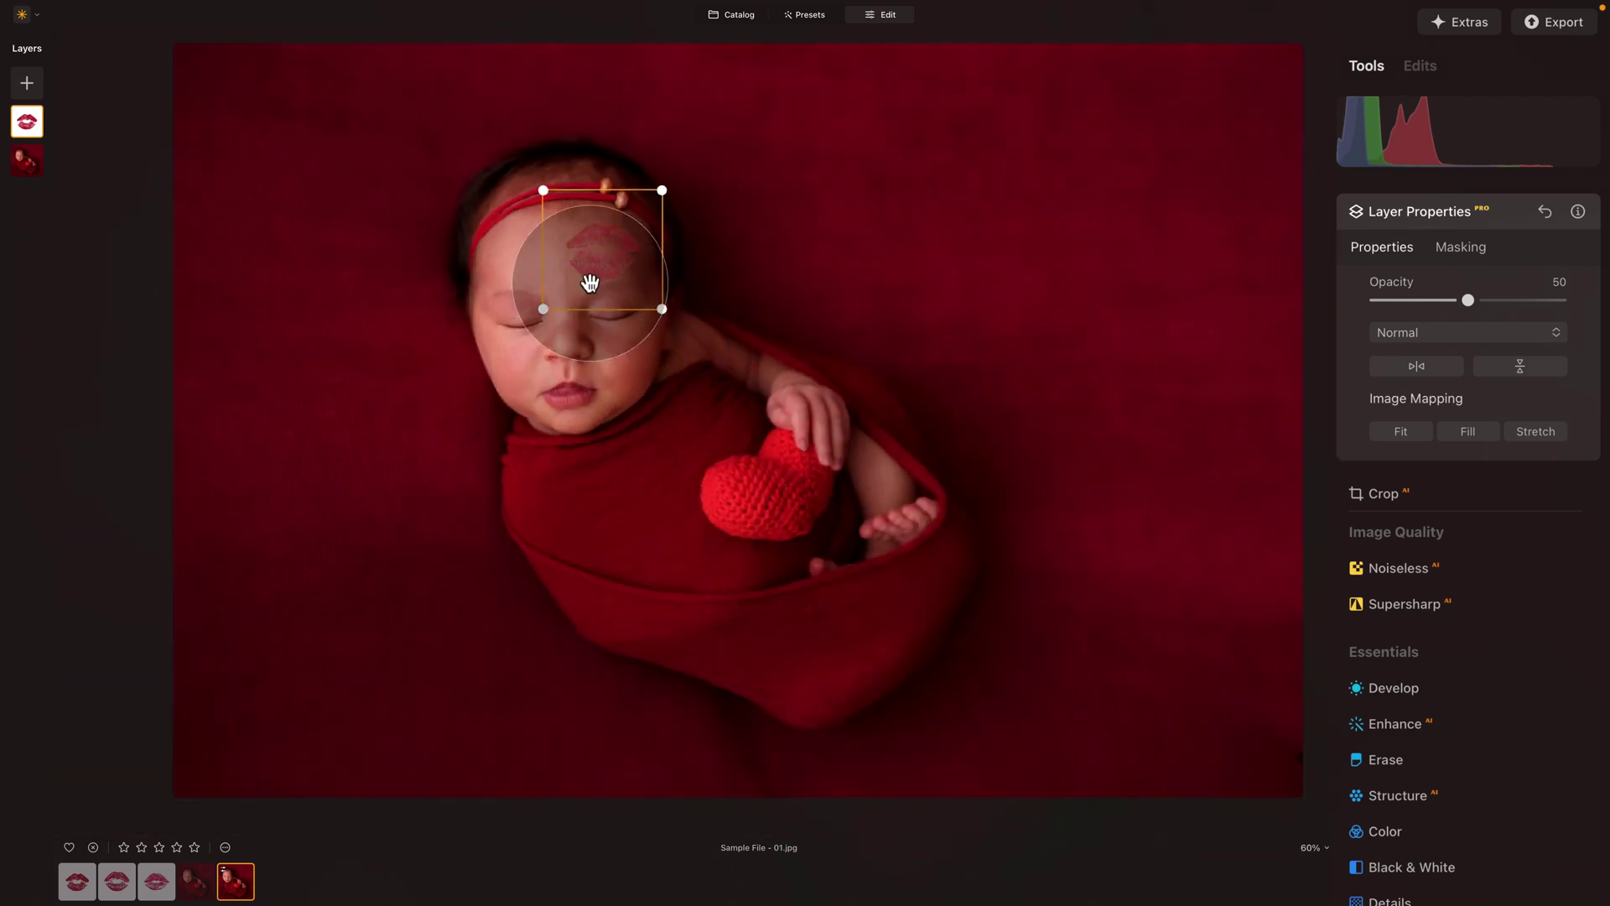
Rotate the kiss slightly clockwise to follow the head's tilt, reduce it a little more and position it below the headband
{"action": "scroll", "coordinate": [478, 235], "scroll_direction": "up", "scroll_amount": 2}
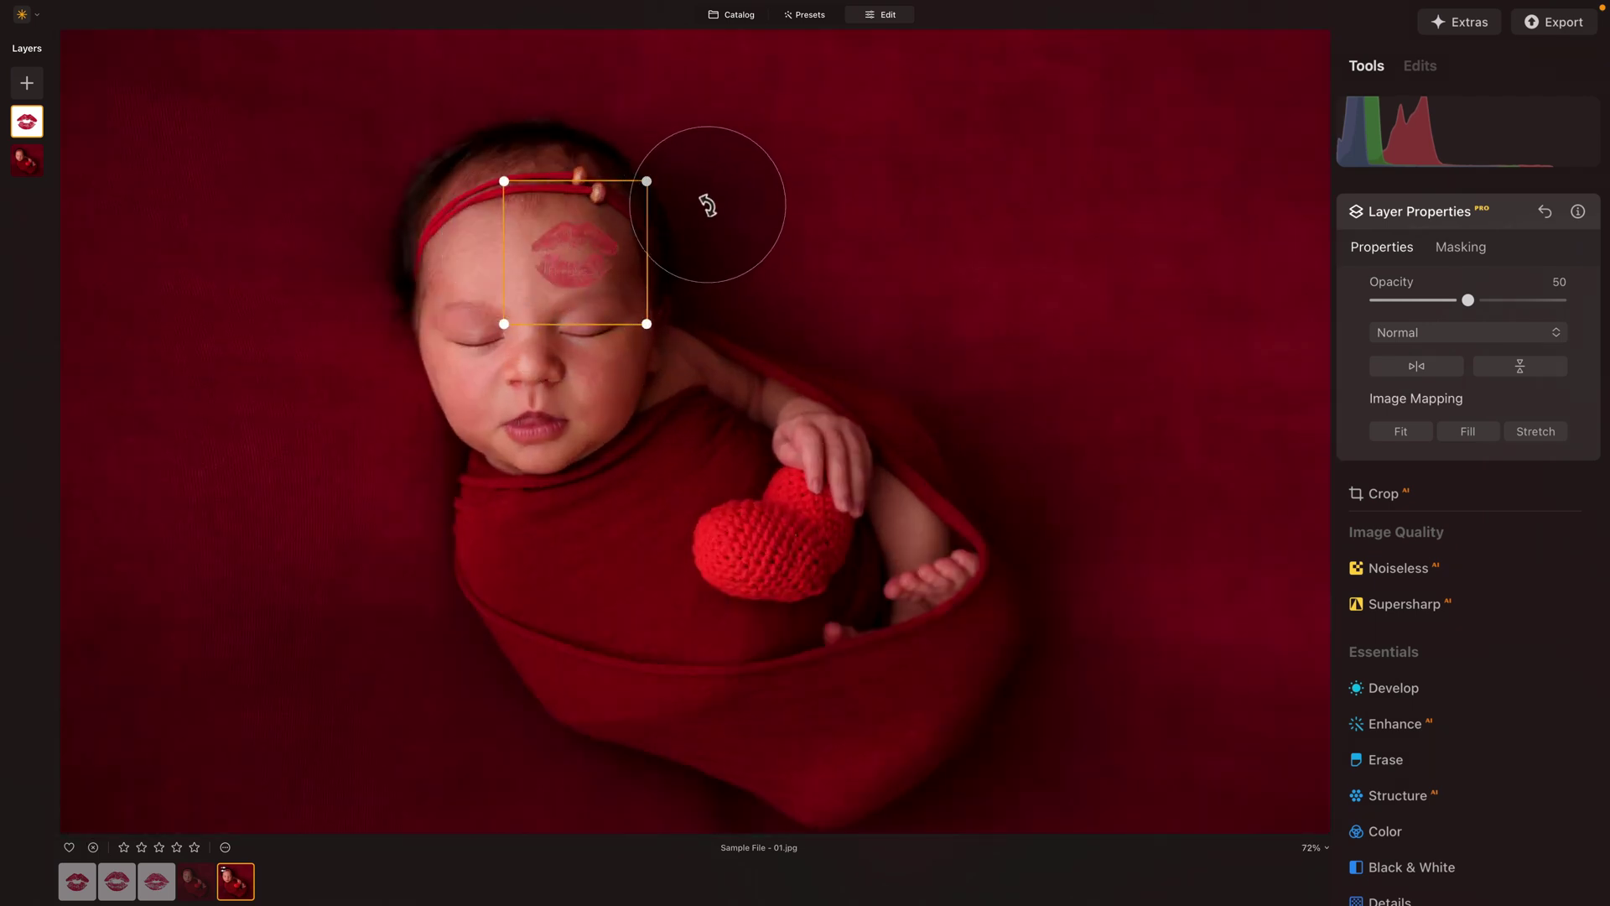
{"action": "left_click_drag", "start_coordinate": [704, 191], "coordinate": [712, 205]}
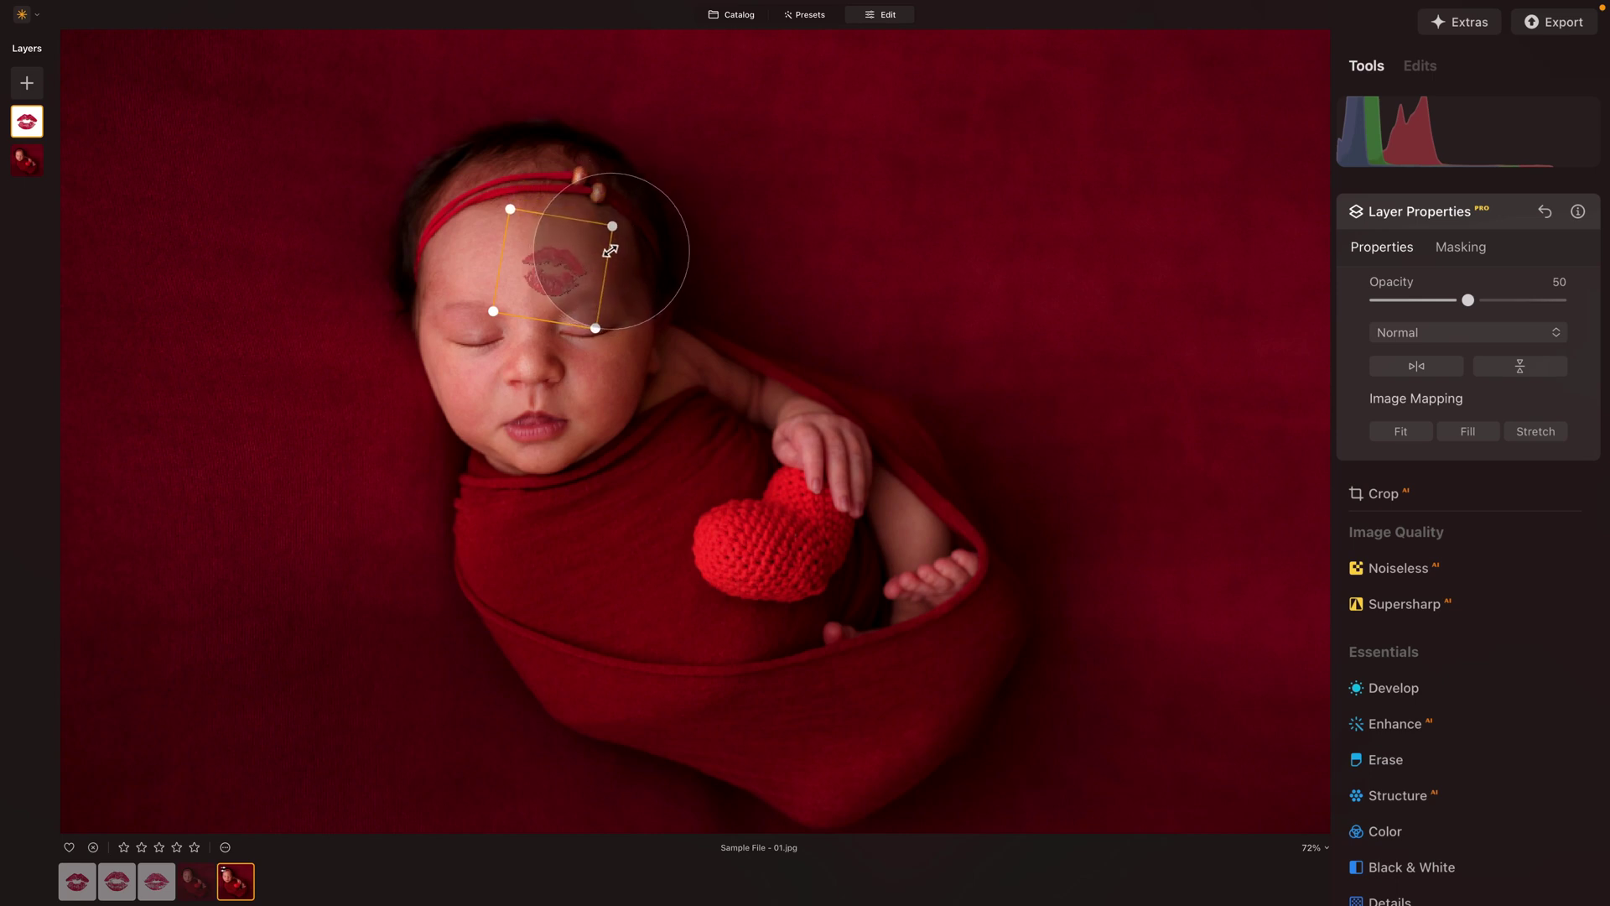
{"action": "left_click_drag", "start_coordinate": [552, 287], "coordinate": [578, 263]}
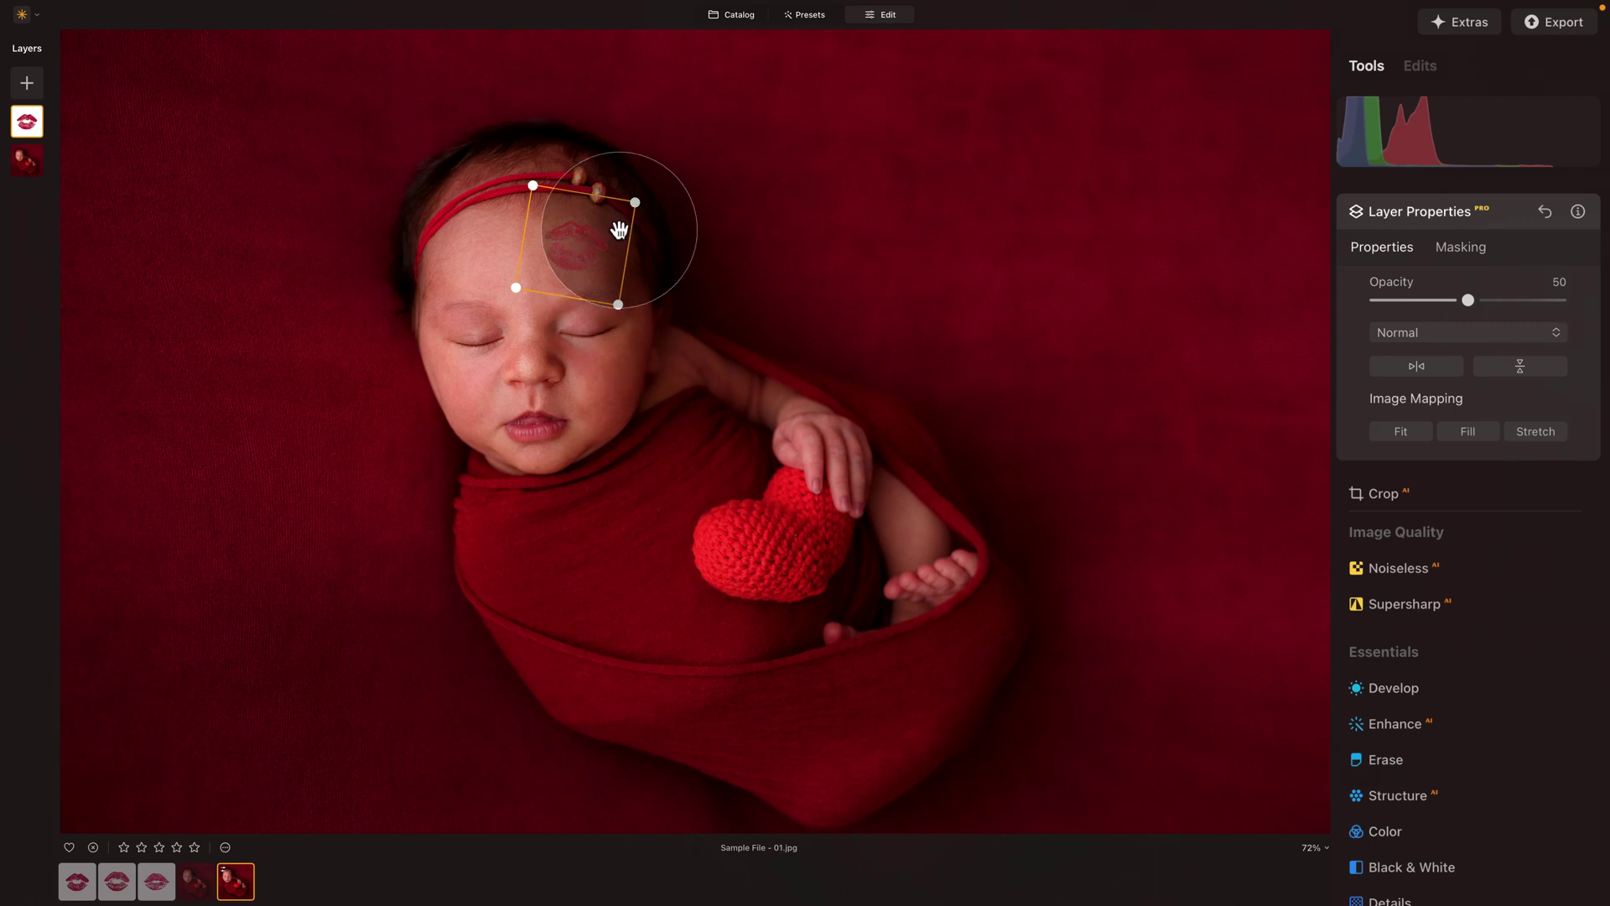
{"action": "left_click_drag", "start_coordinate": [635, 203], "coordinate": [631, 207]}
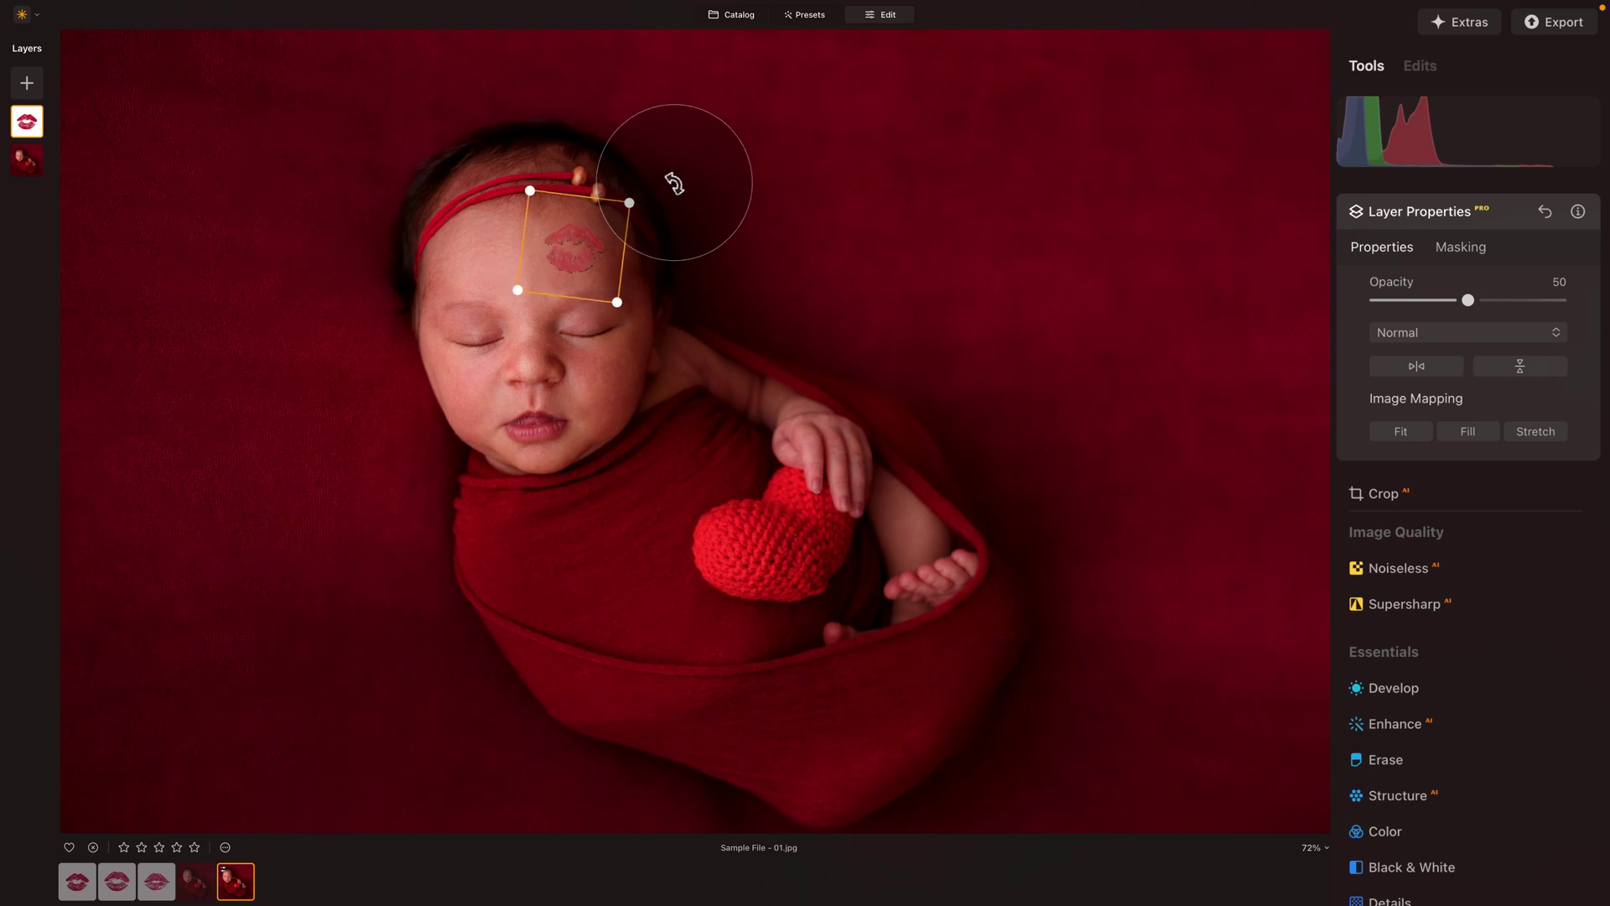
{"action": "left_click_drag", "start_coordinate": [683, 172], "coordinate": [688, 186]}
{"action": "mouse_move", "coordinate": [568, 251]}
{"action": "left_mouse_down"}
{"action": "mouse_move", "coordinate": [557, 269]}
{"action": "mouse_move", "coordinate": [582, 259]}
{"action": "left_mouse_up"}
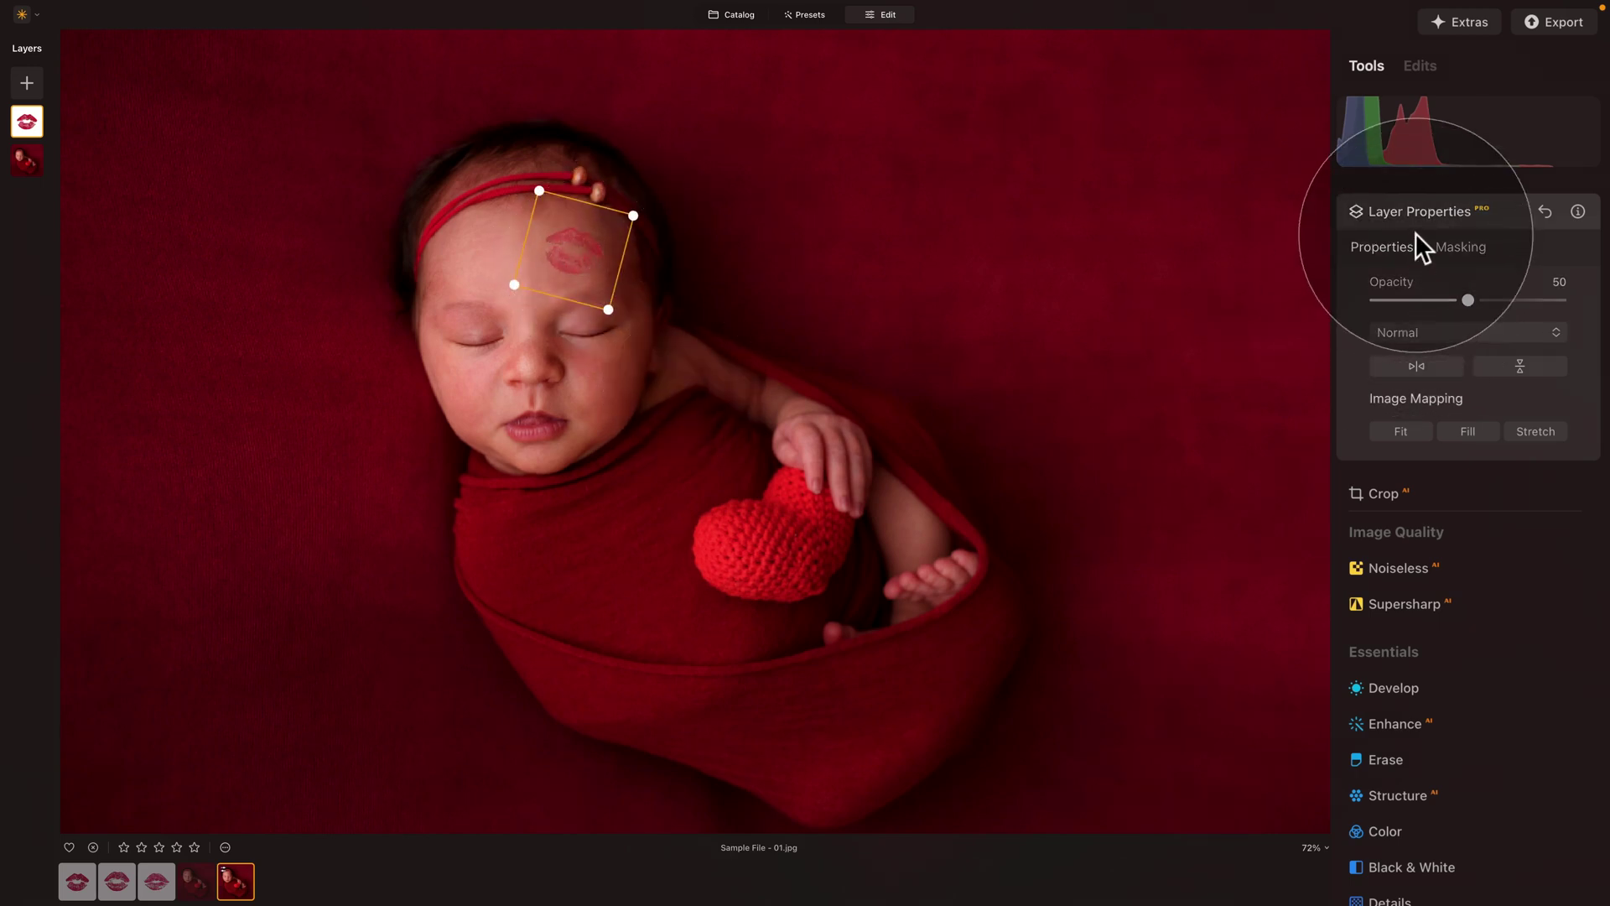
Set the kiss layer's opacity to 100
{"action": "left_click", "coordinate": [1470, 299]}
{"action": "left_click_drag", "start_coordinate": [1470, 299], "coordinate": [1581, 299]}
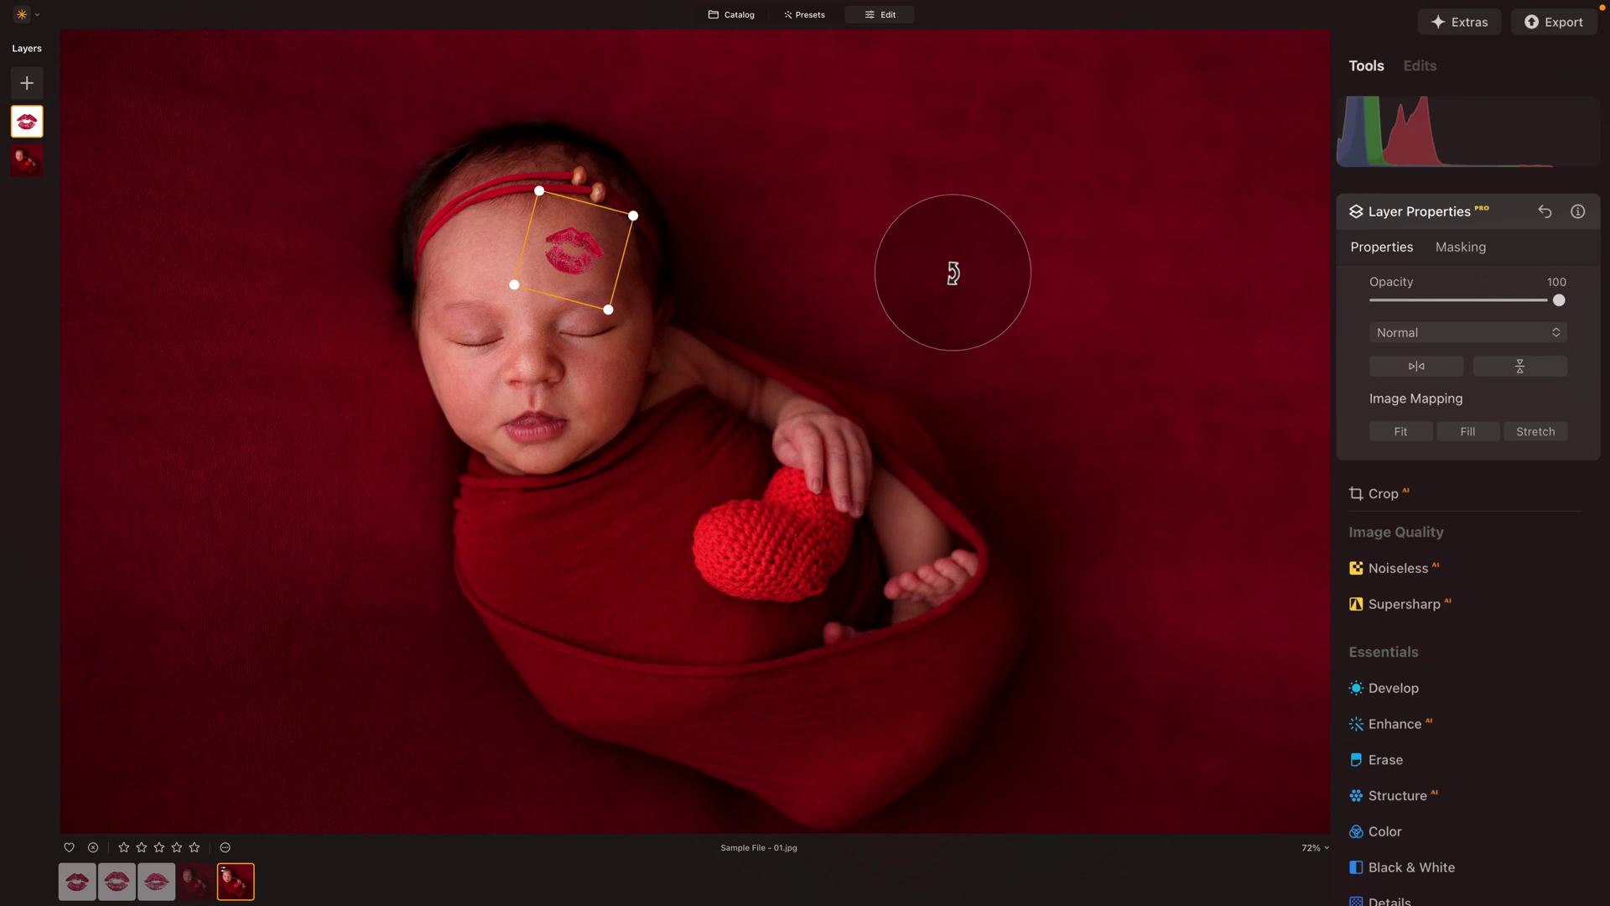
Try the forehead kiss layer at about 71 opacity and return it to 100
{"action": "left_click_drag", "start_coordinate": [1559, 299], "coordinate": [1496, 305]}
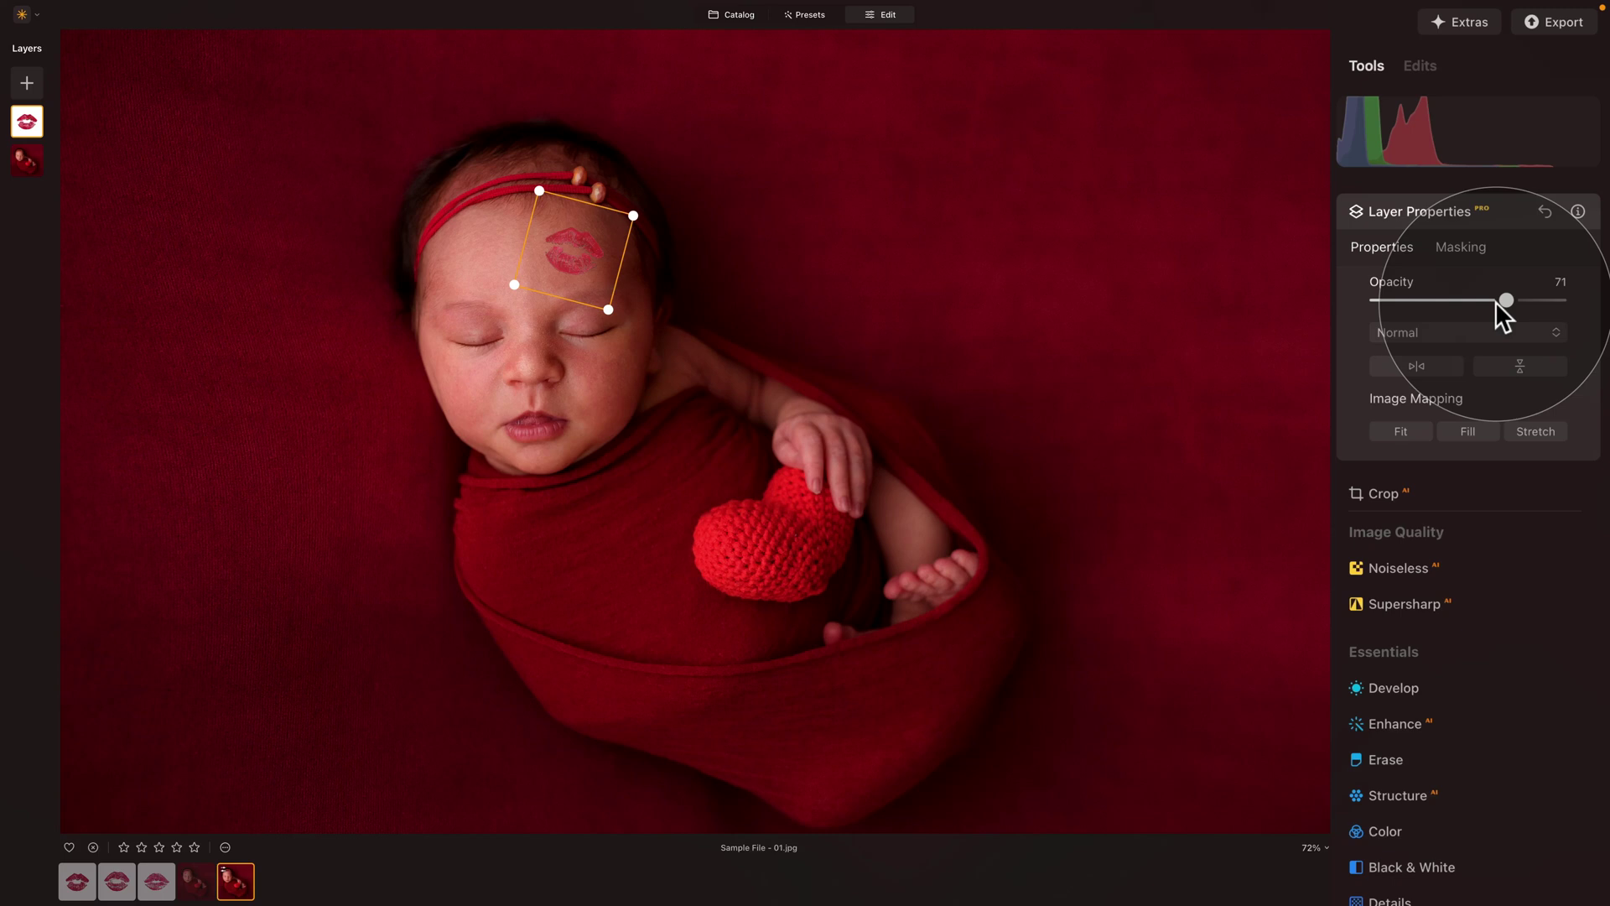
{"action": "left_click_drag", "start_coordinate": [1506, 300], "coordinate": [1566, 303]}
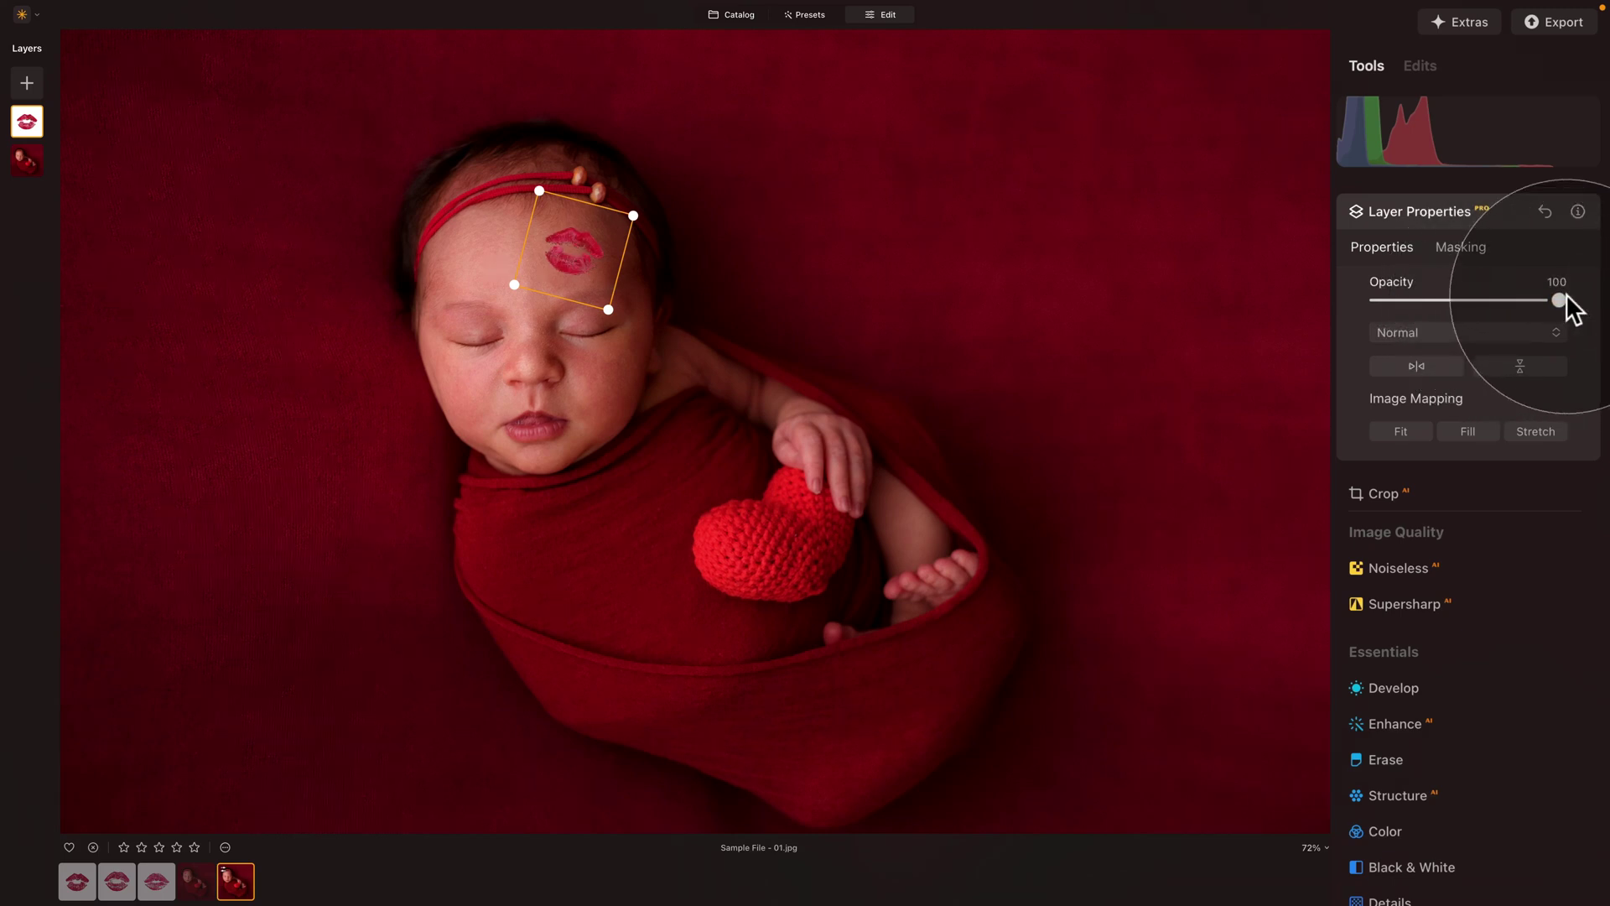
Try the Hard Light blend mode on the forehead kiss layer, testing a reduced opacity and returning it to full
{"action": "left_click", "coordinate": [1478, 332]}
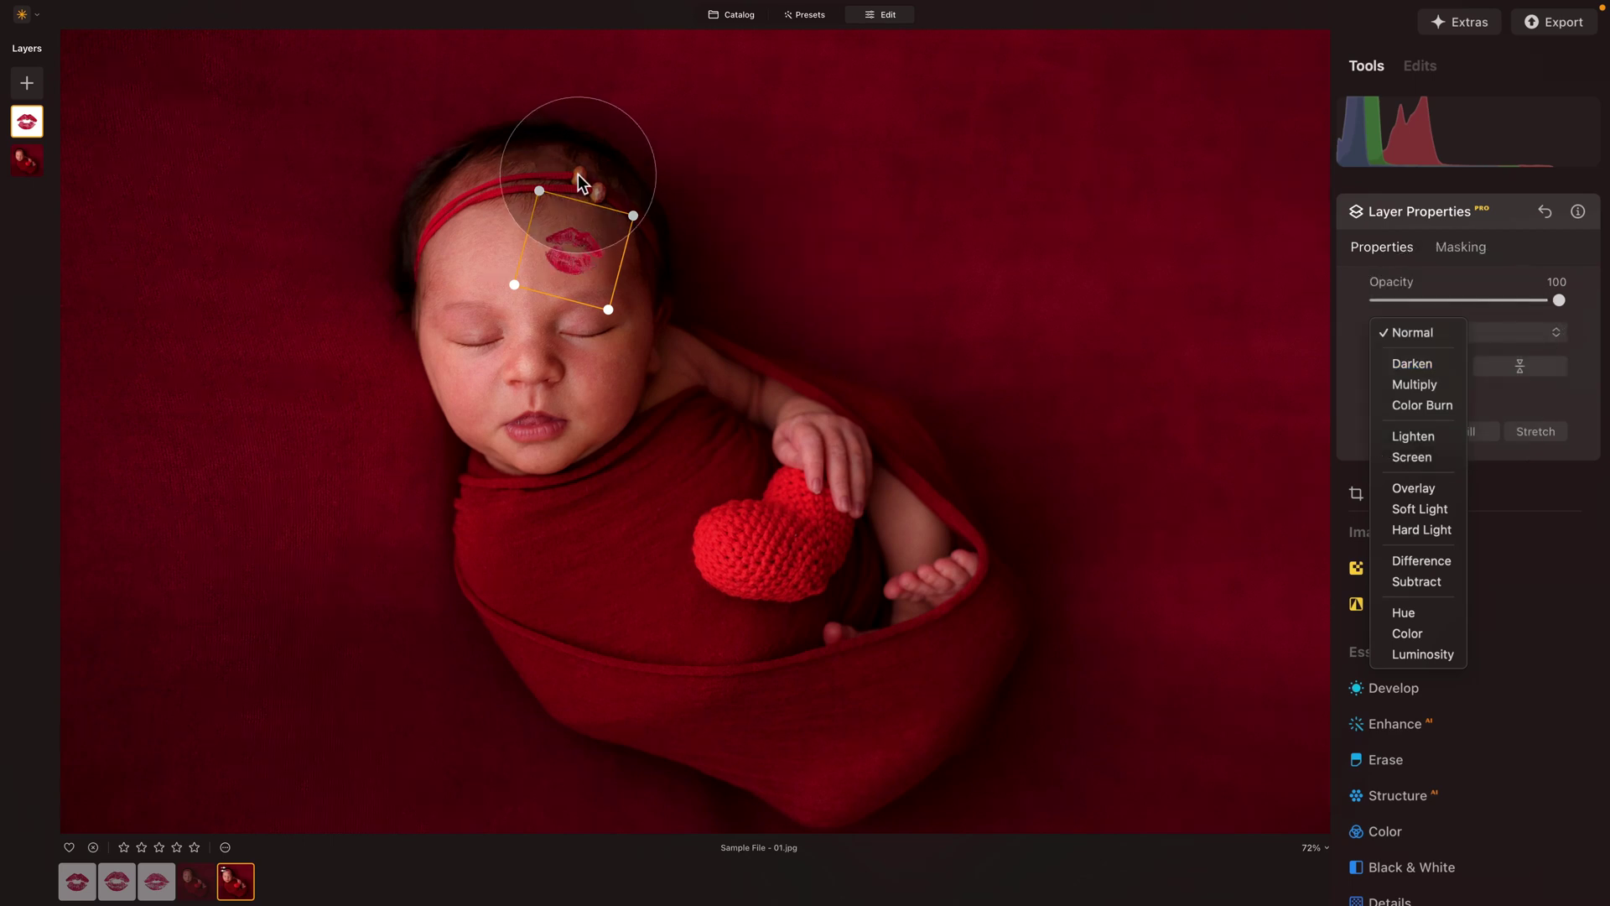
{"action": "left_click", "coordinate": [1311, 847]}
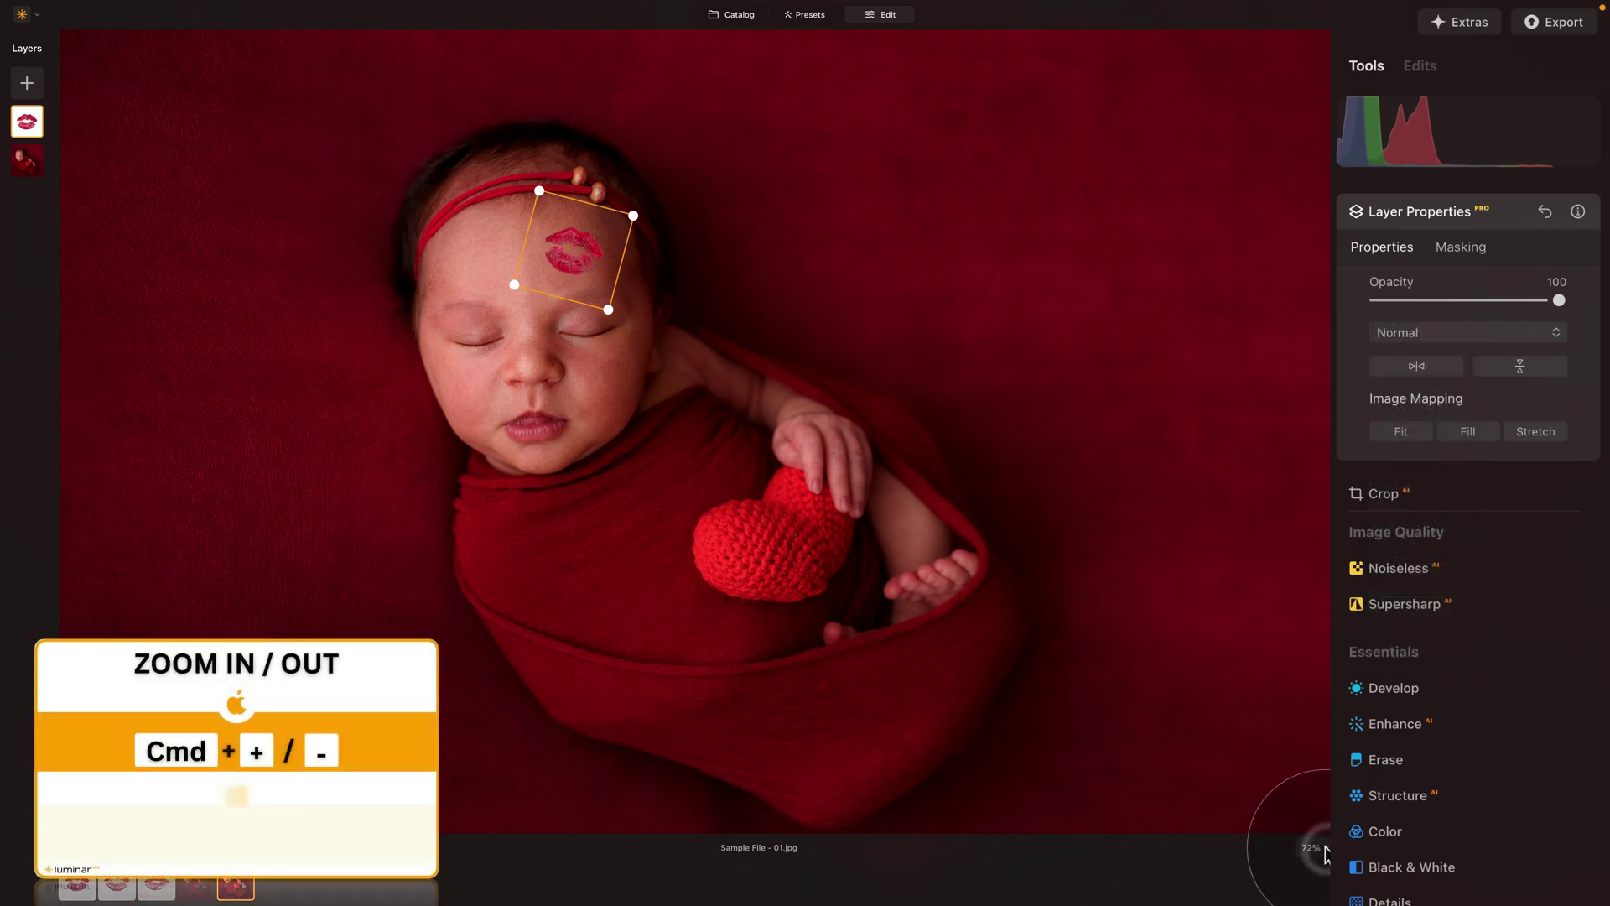
{"action": "left_click", "coordinate": [1315, 769]}
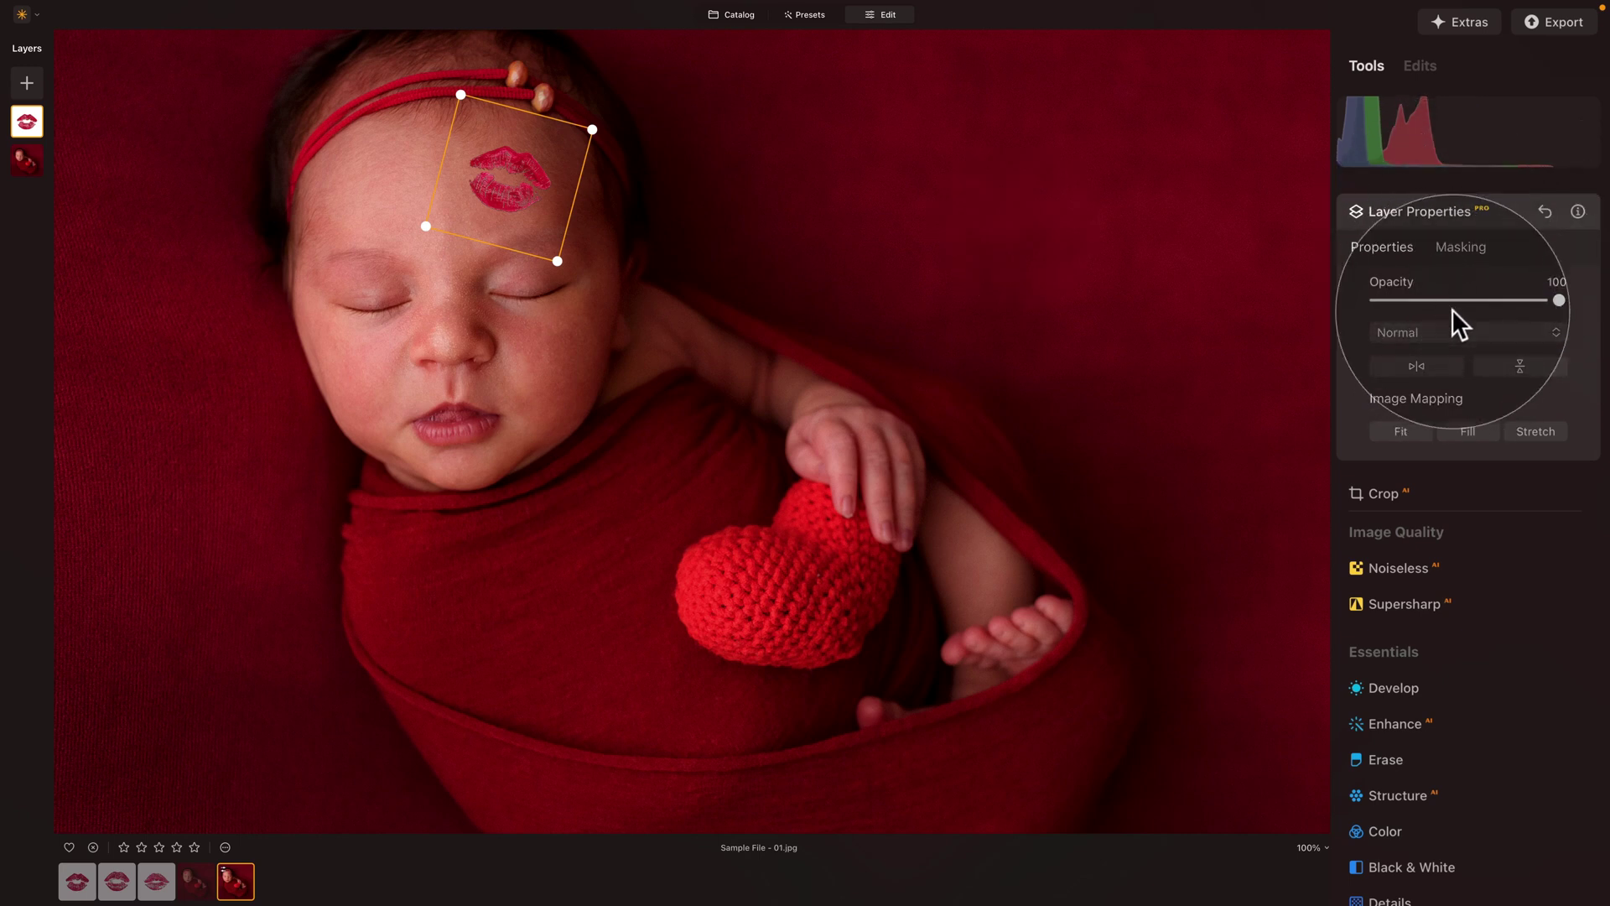
{"action": "left_click", "coordinate": [1481, 329]}
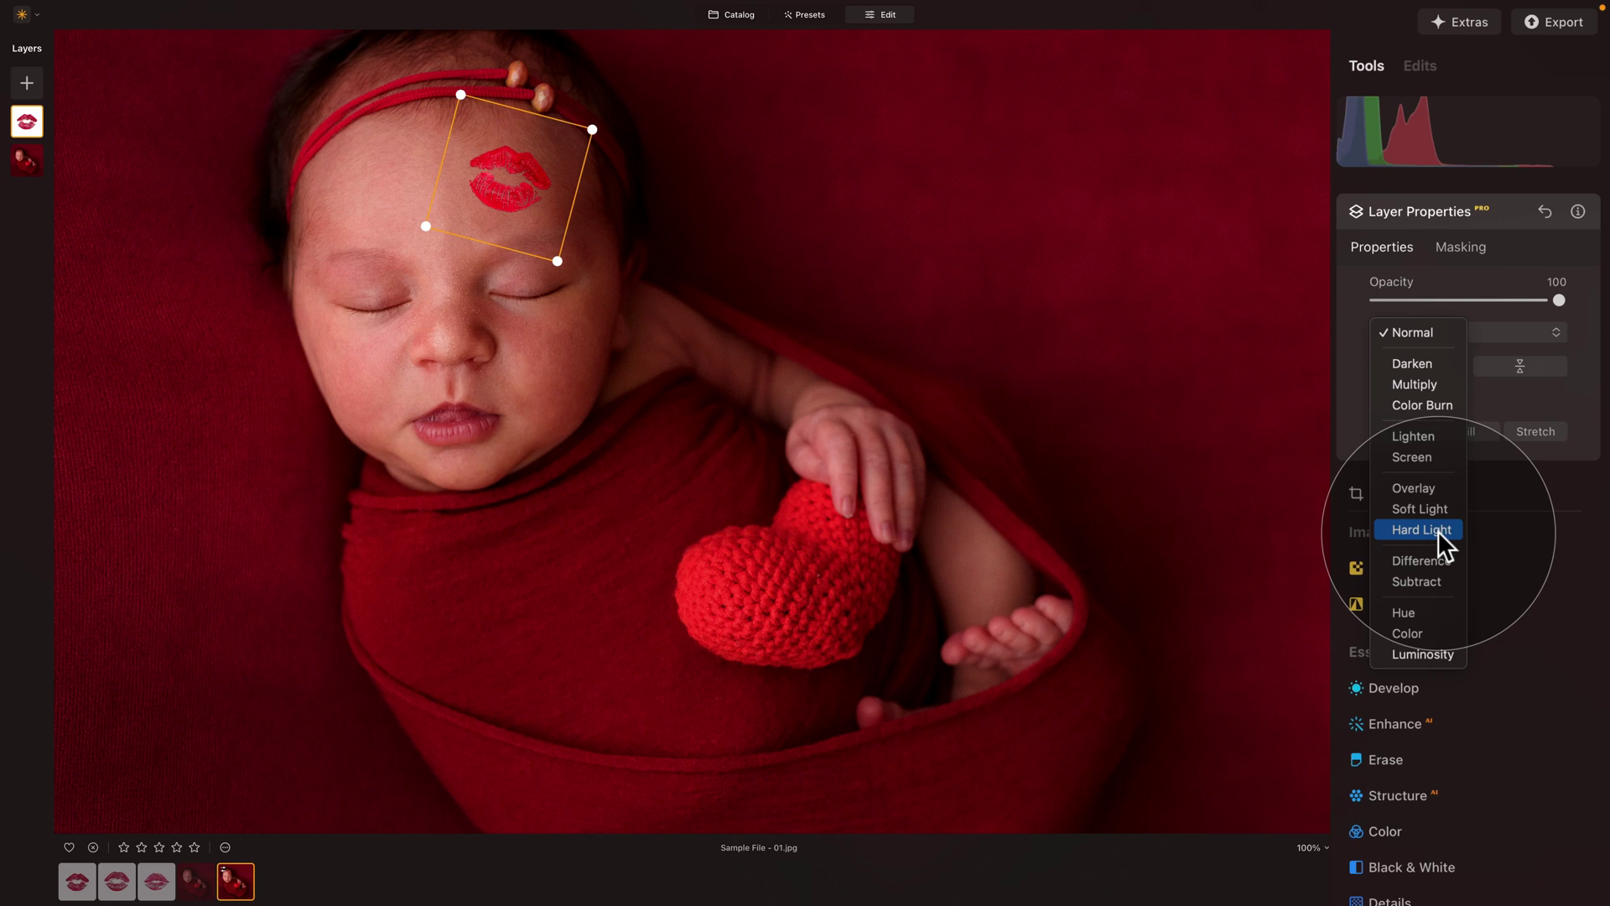
{"action": "left_click", "coordinate": [1437, 530]}
{"action": "left_click", "coordinate": [1487, 302]}
{"action": "left_click_drag", "start_coordinate": [1488, 302], "coordinate": [1566, 299]}
Set the forehead kiss layer's blend mode to Soft Light
{"action": "left_click", "coordinate": [1513, 327]}
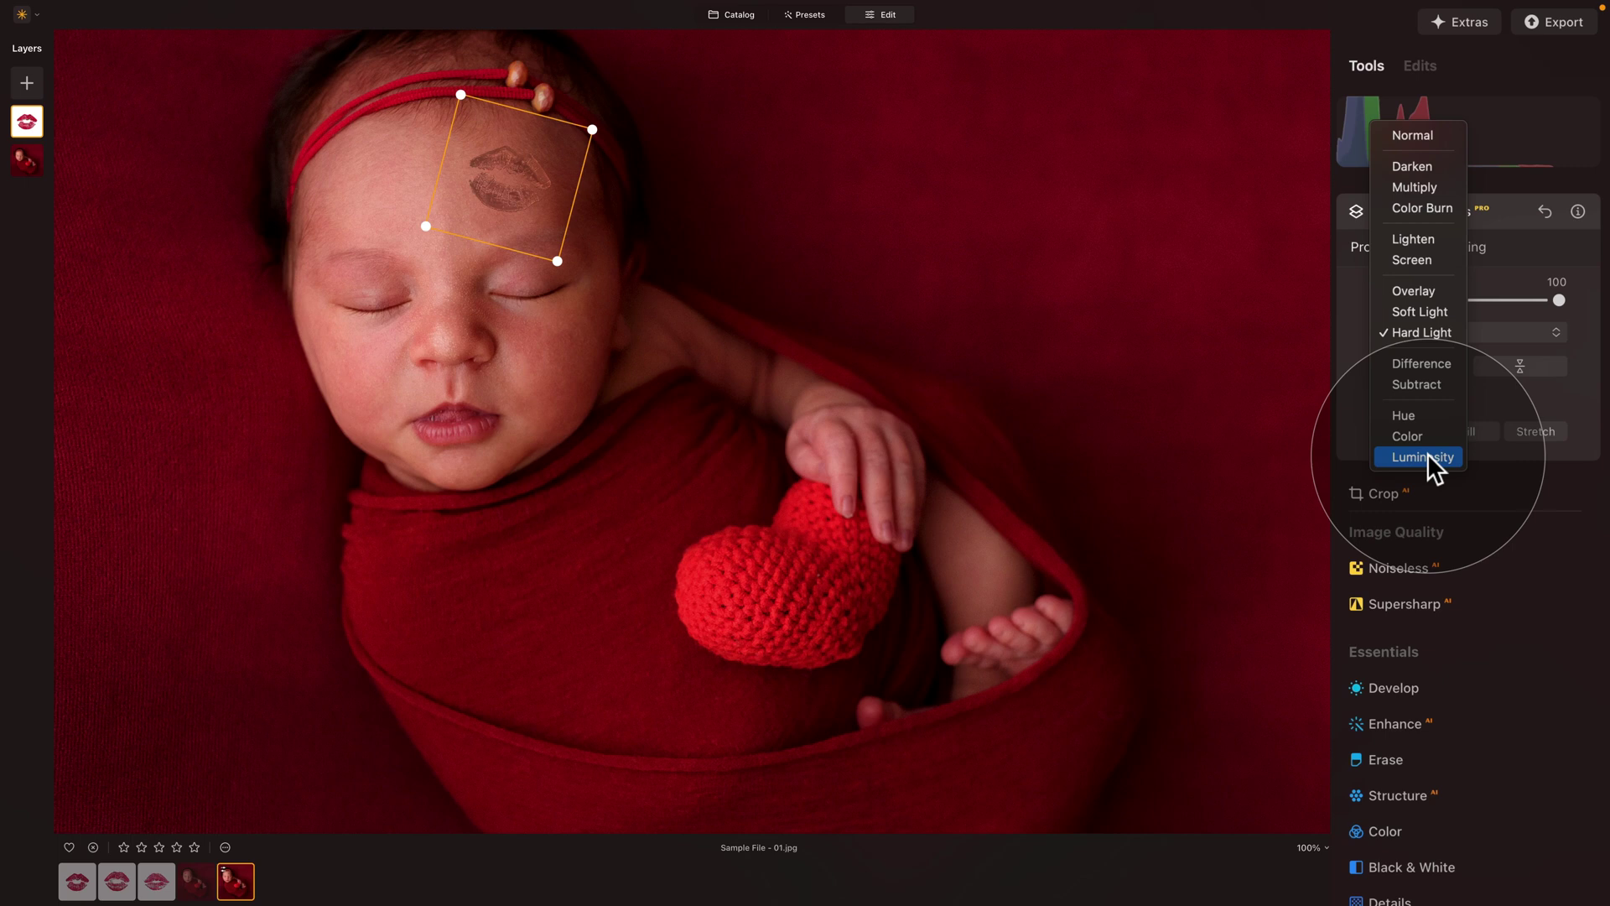
{"action": "left_click", "coordinate": [1436, 302]}
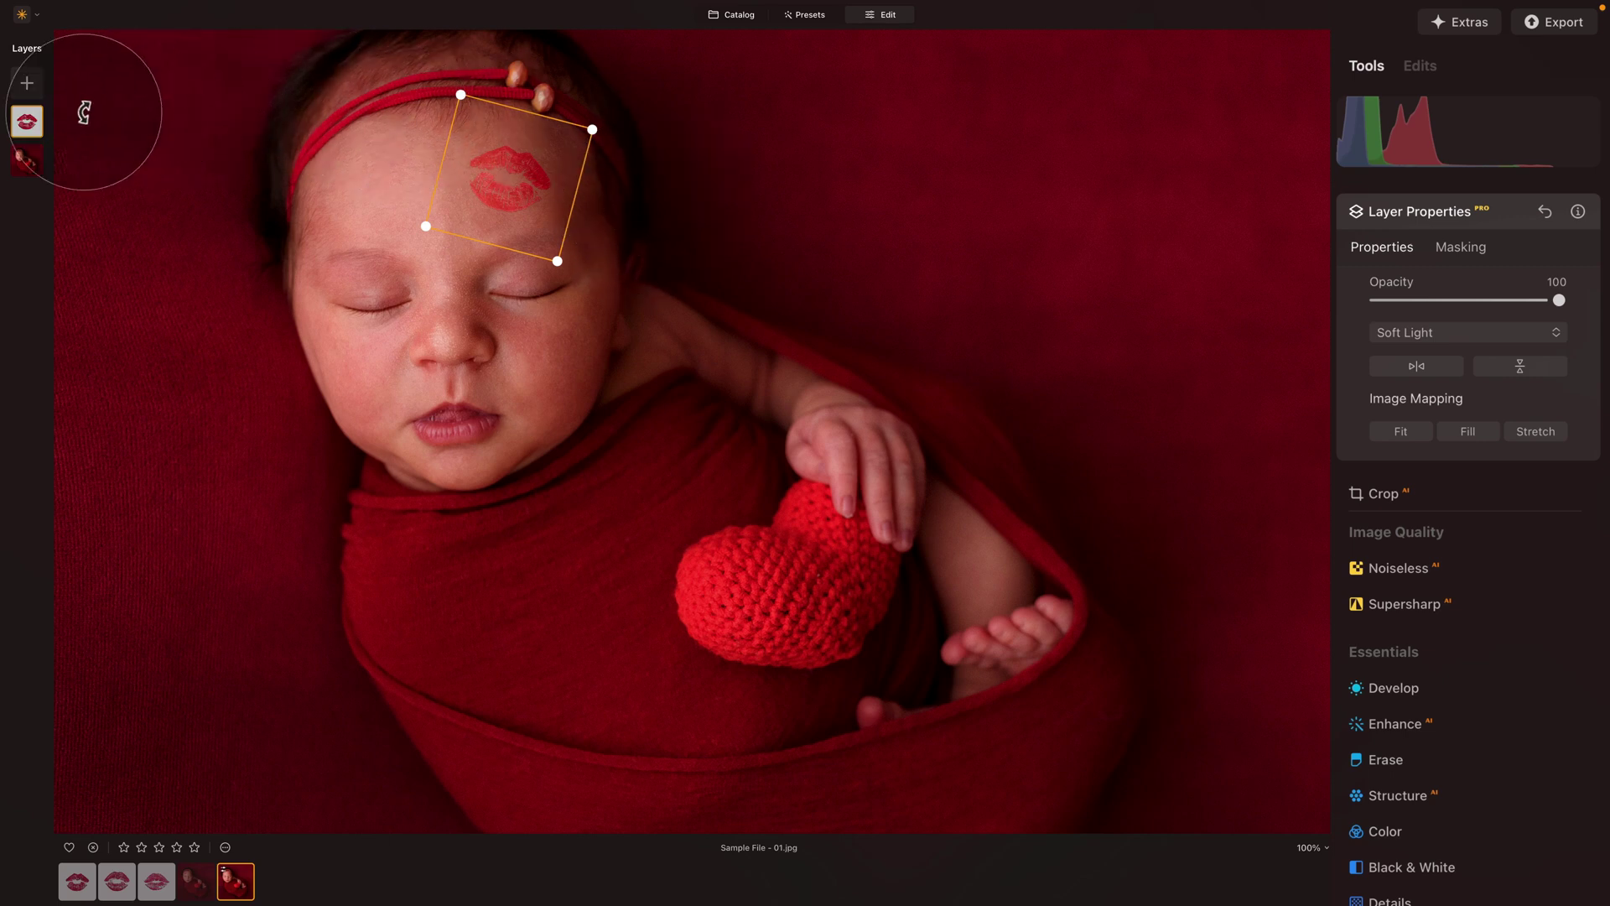
Add the middle kiss overlay from My Images as a new layer and set its image mapping to Fit
{"action": "left_click", "coordinate": [27, 83]}
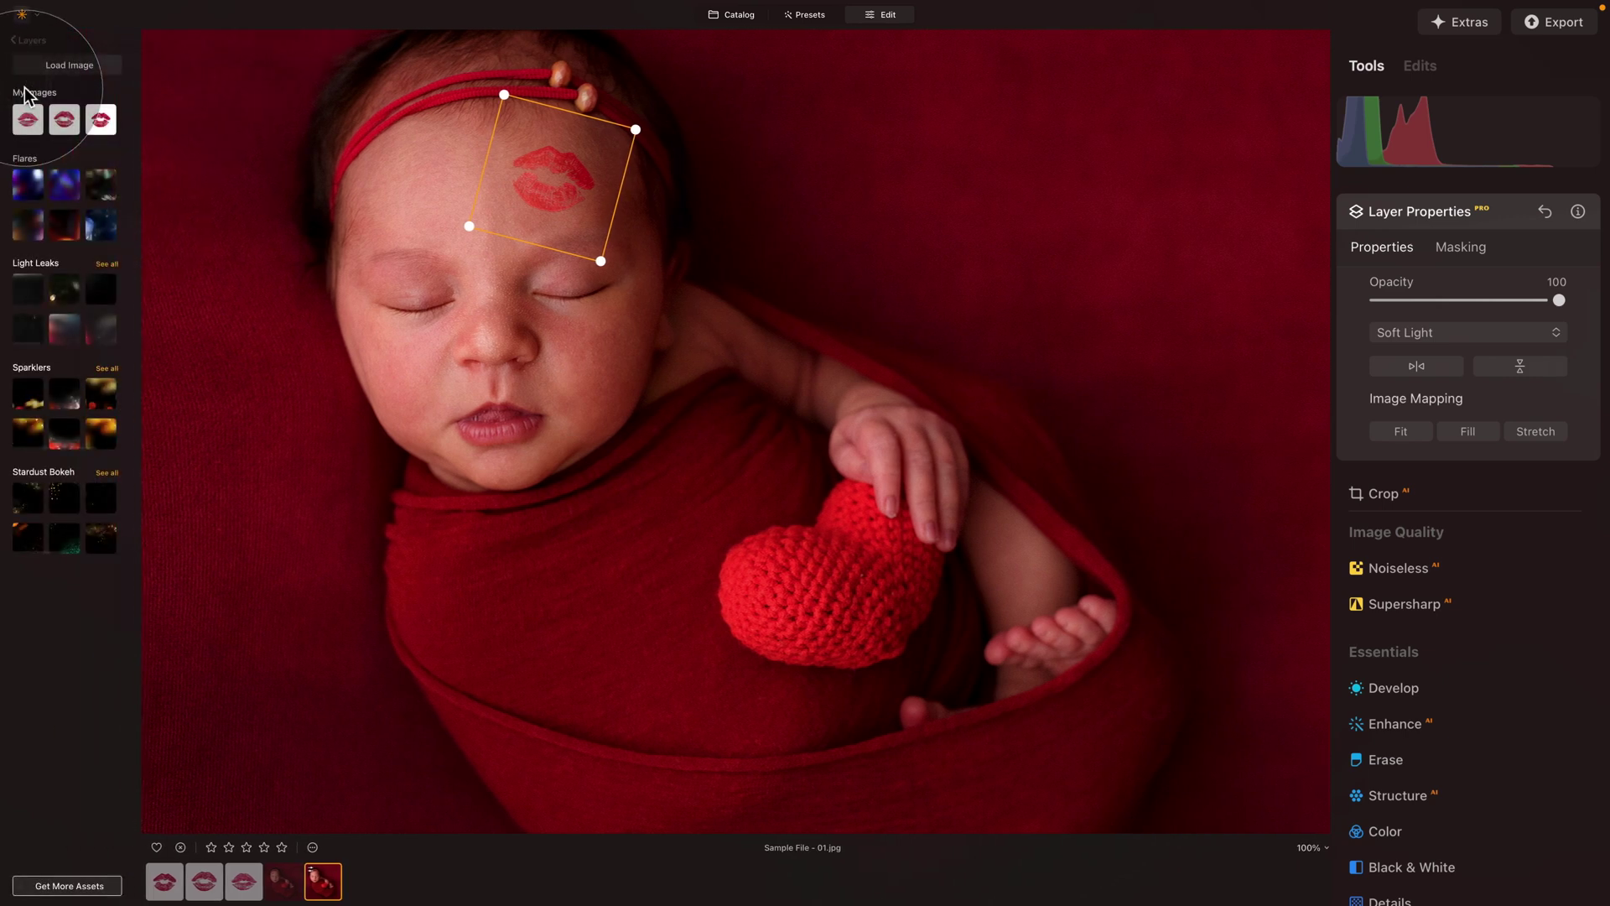
{"action": "left_click", "coordinate": [64, 119]}
{"action": "key", "text": "super+0"}
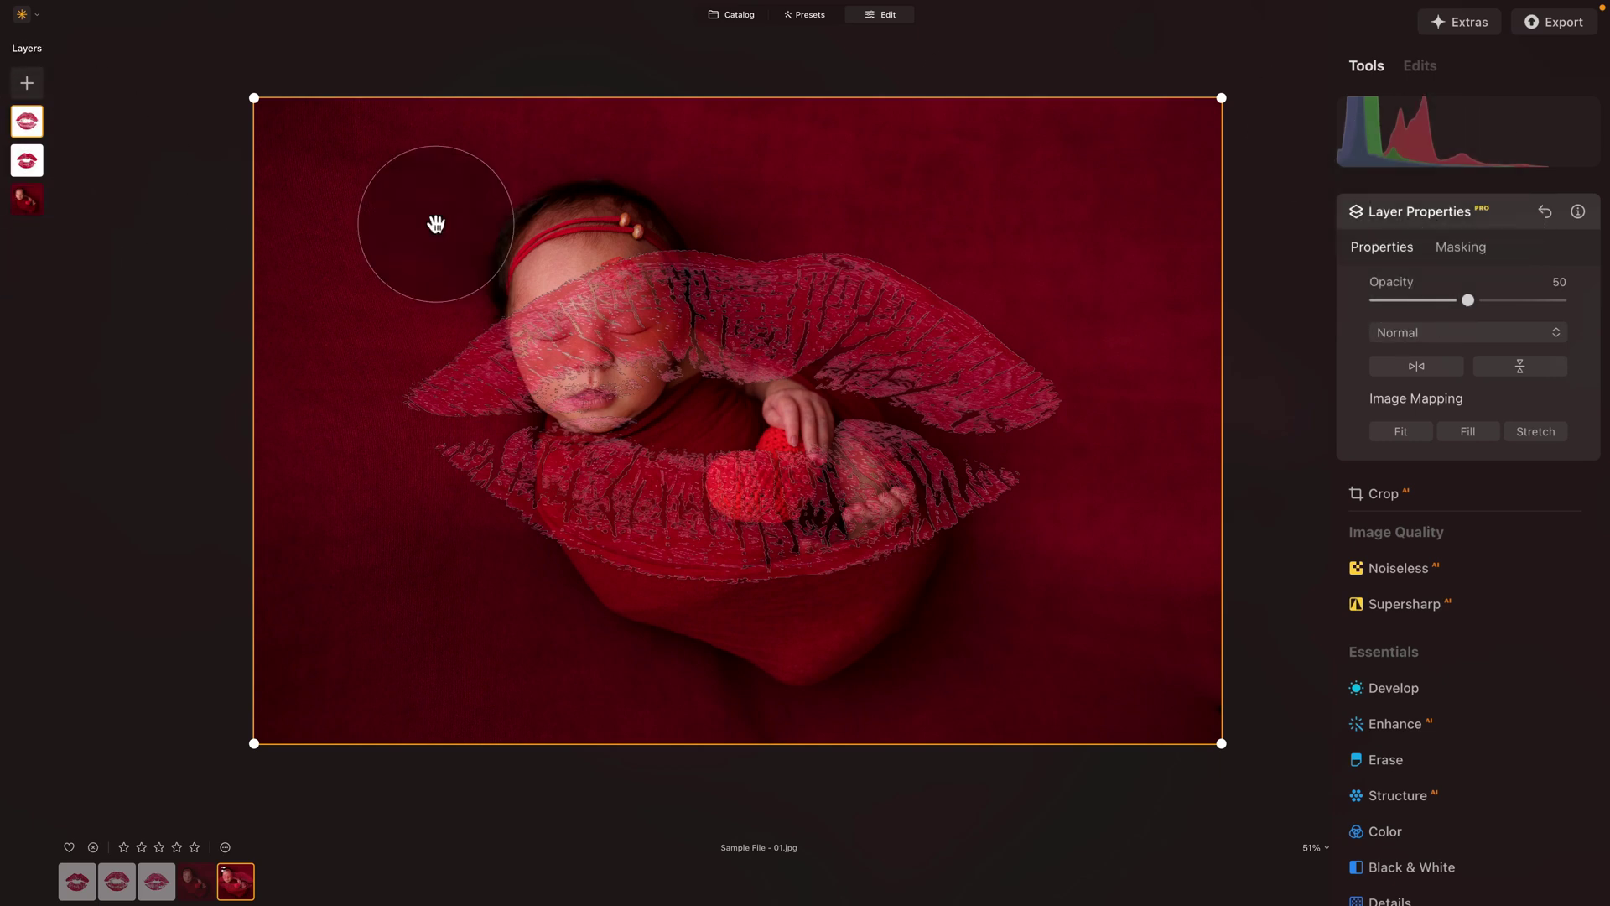
{"action": "left_click", "coordinate": [1419, 432]}
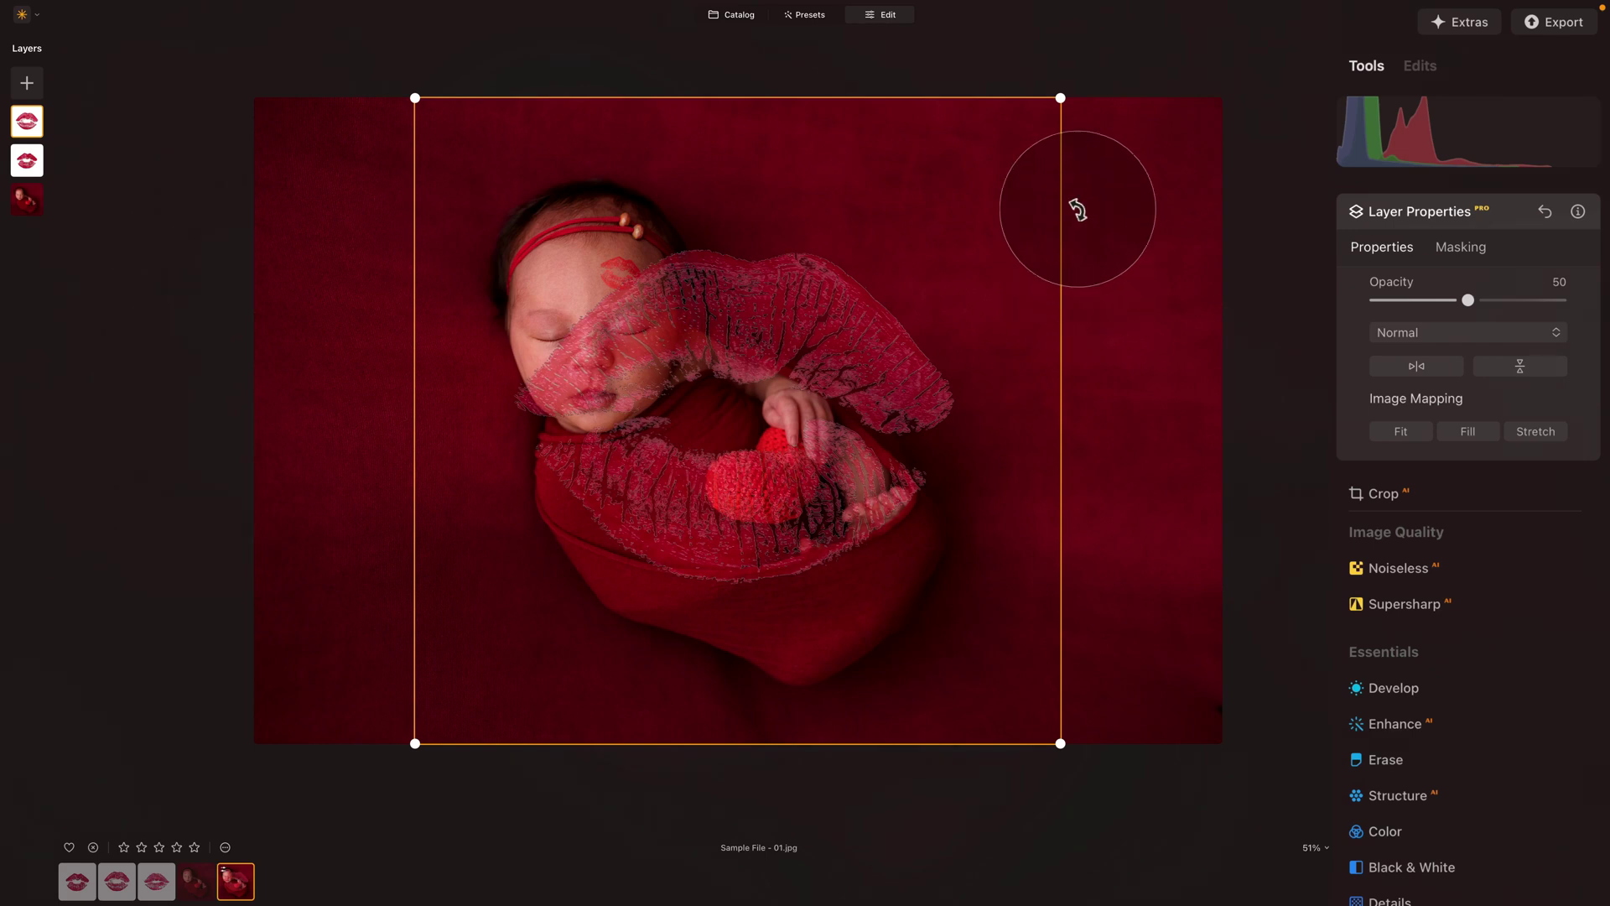
Shrink the second kiss to about a twentieth of the photo's width, tilted counterclockwise on the forehead's left half
{"action": "left_click_drag", "start_coordinate": [1060, 99], "coordinate": [478, 640]}
{"action": "left_click_drag", "start_coordinate": [446, 718], "coordinate": [609, 310]}
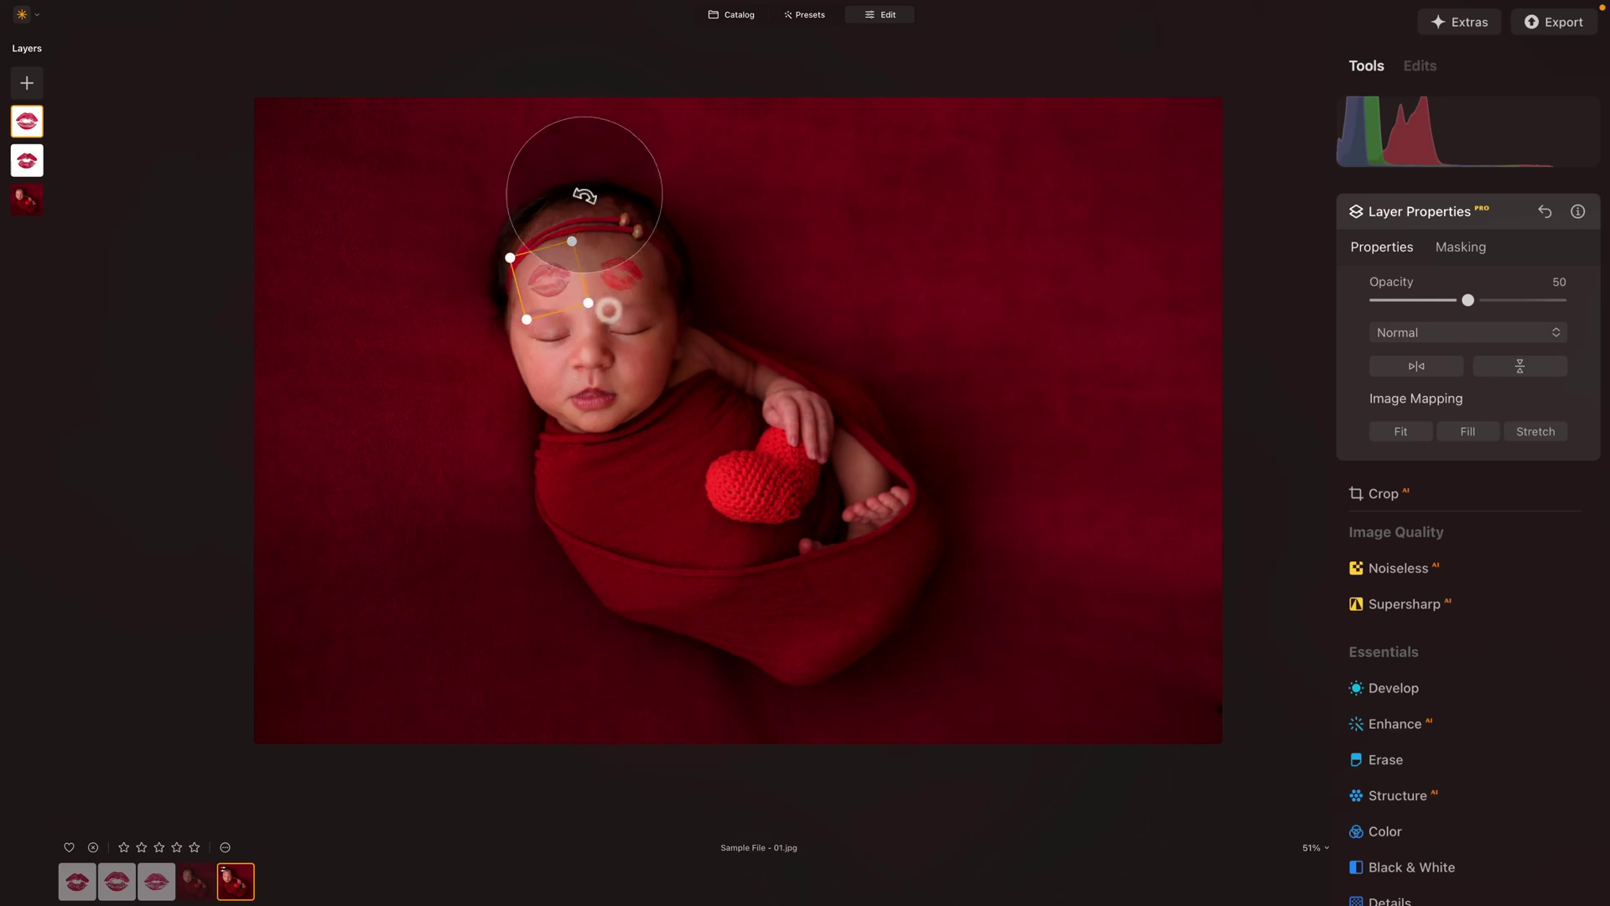
{"action": "left_click_drag", "start_coordinate": [572, 241], "coordinate": [559, 269]}
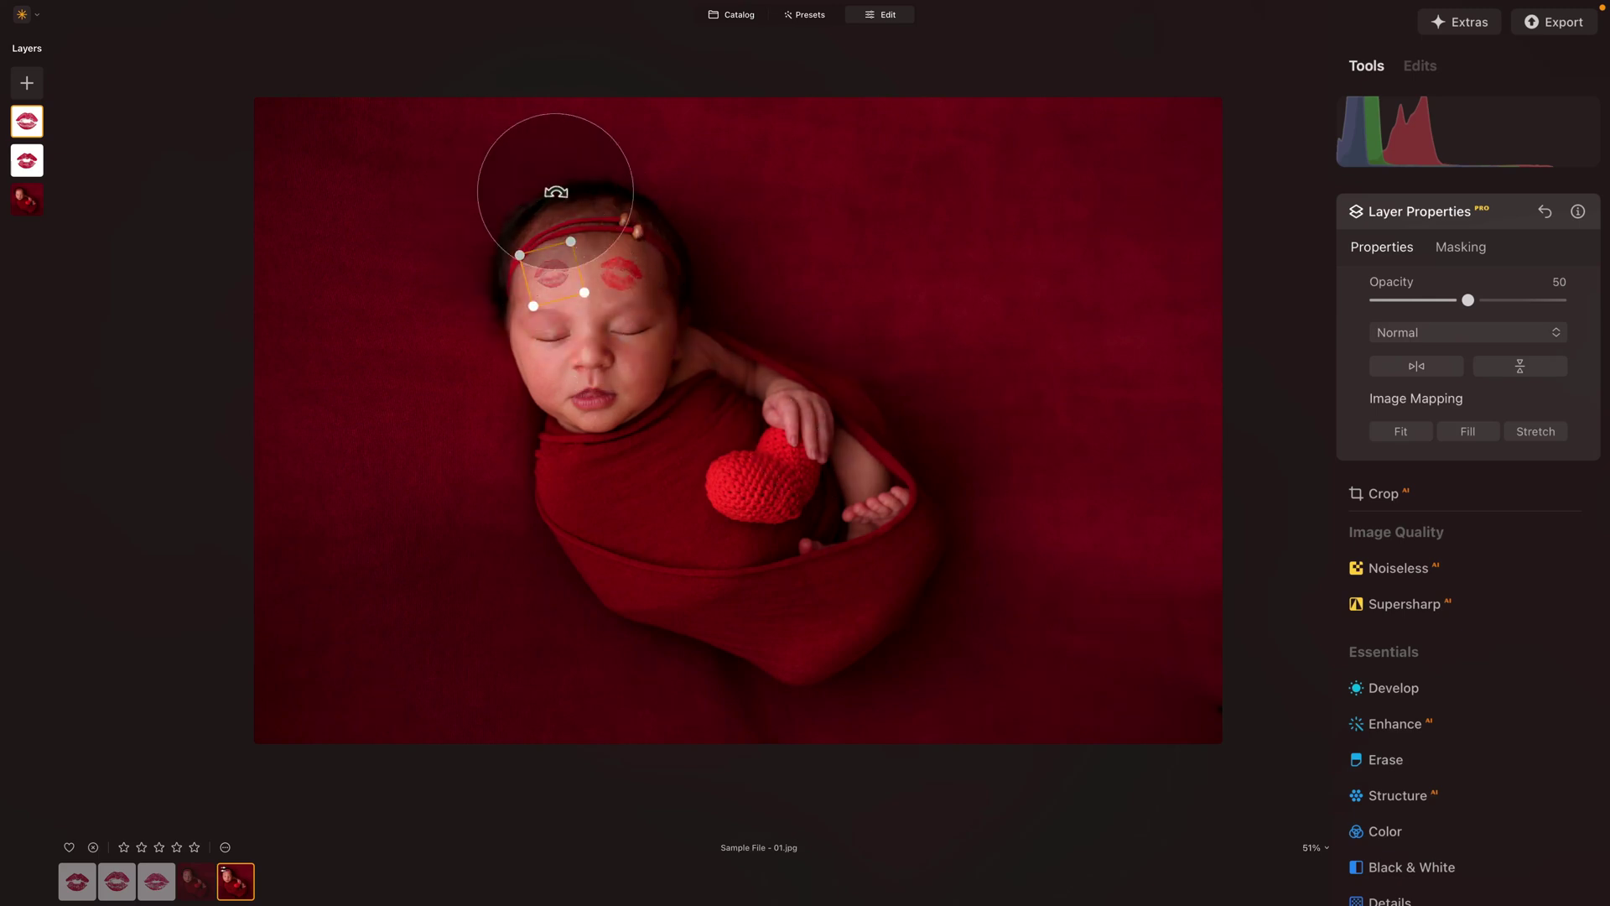
Set the second kiss layer to 100 opacity with Soft Light blending and nudge it slightly toward the forehead's center
{"action": "scroll", "coordinate": [556, 191], "scroll_direction": "up", "scroll_amount": 5}
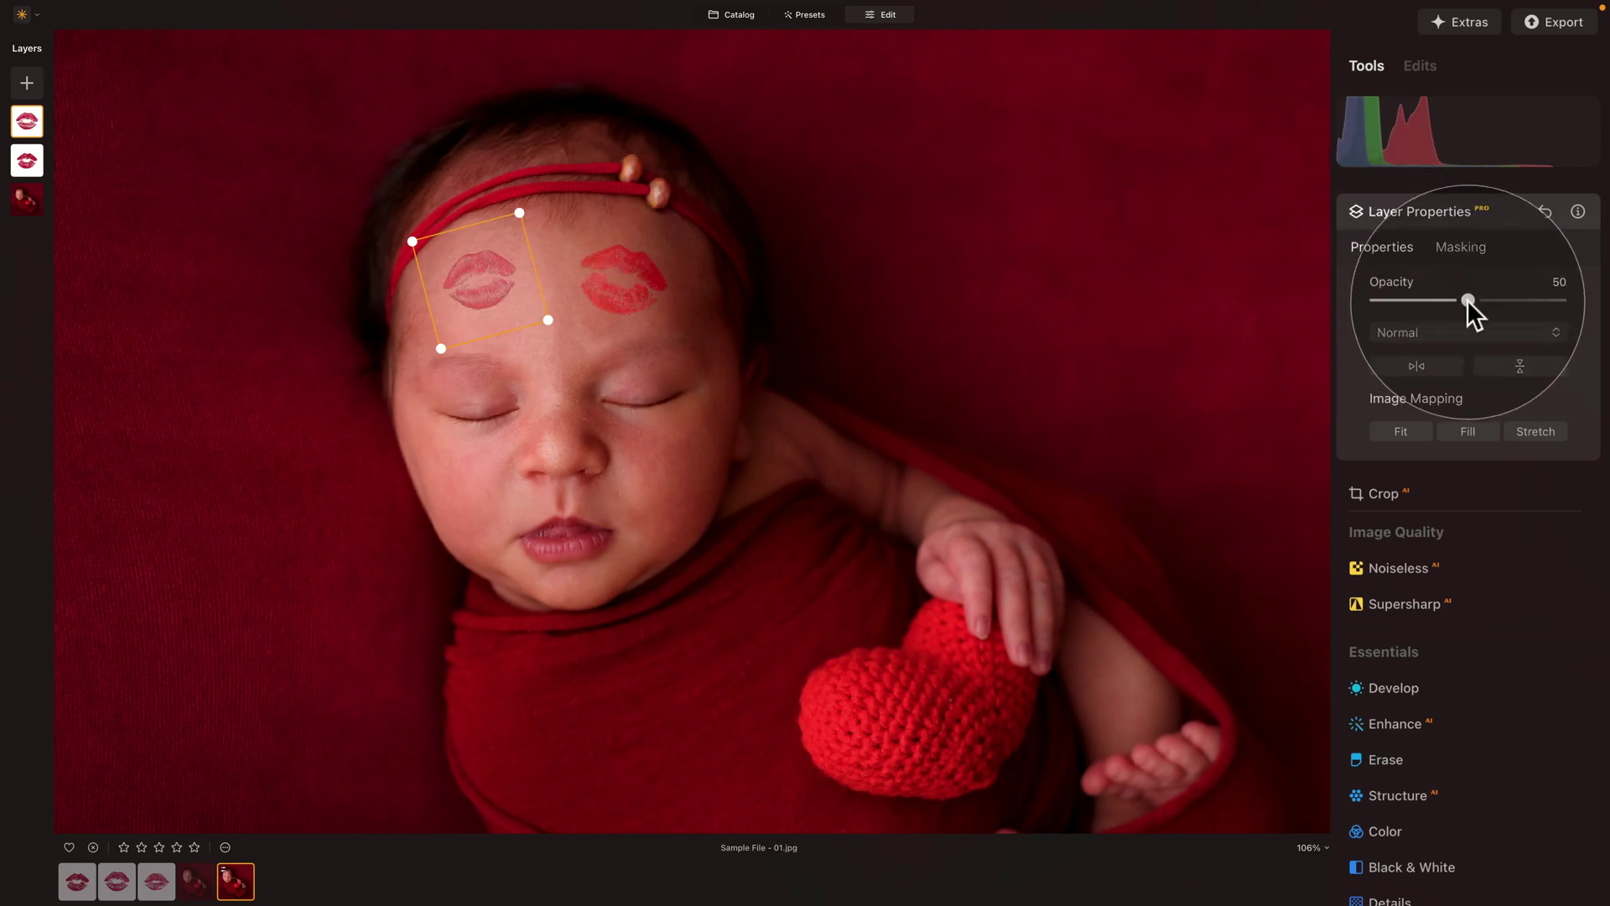
{"action": "left_click_drag", "start_coordinate": [1467, 302], "coordinate": [1579, 302]}
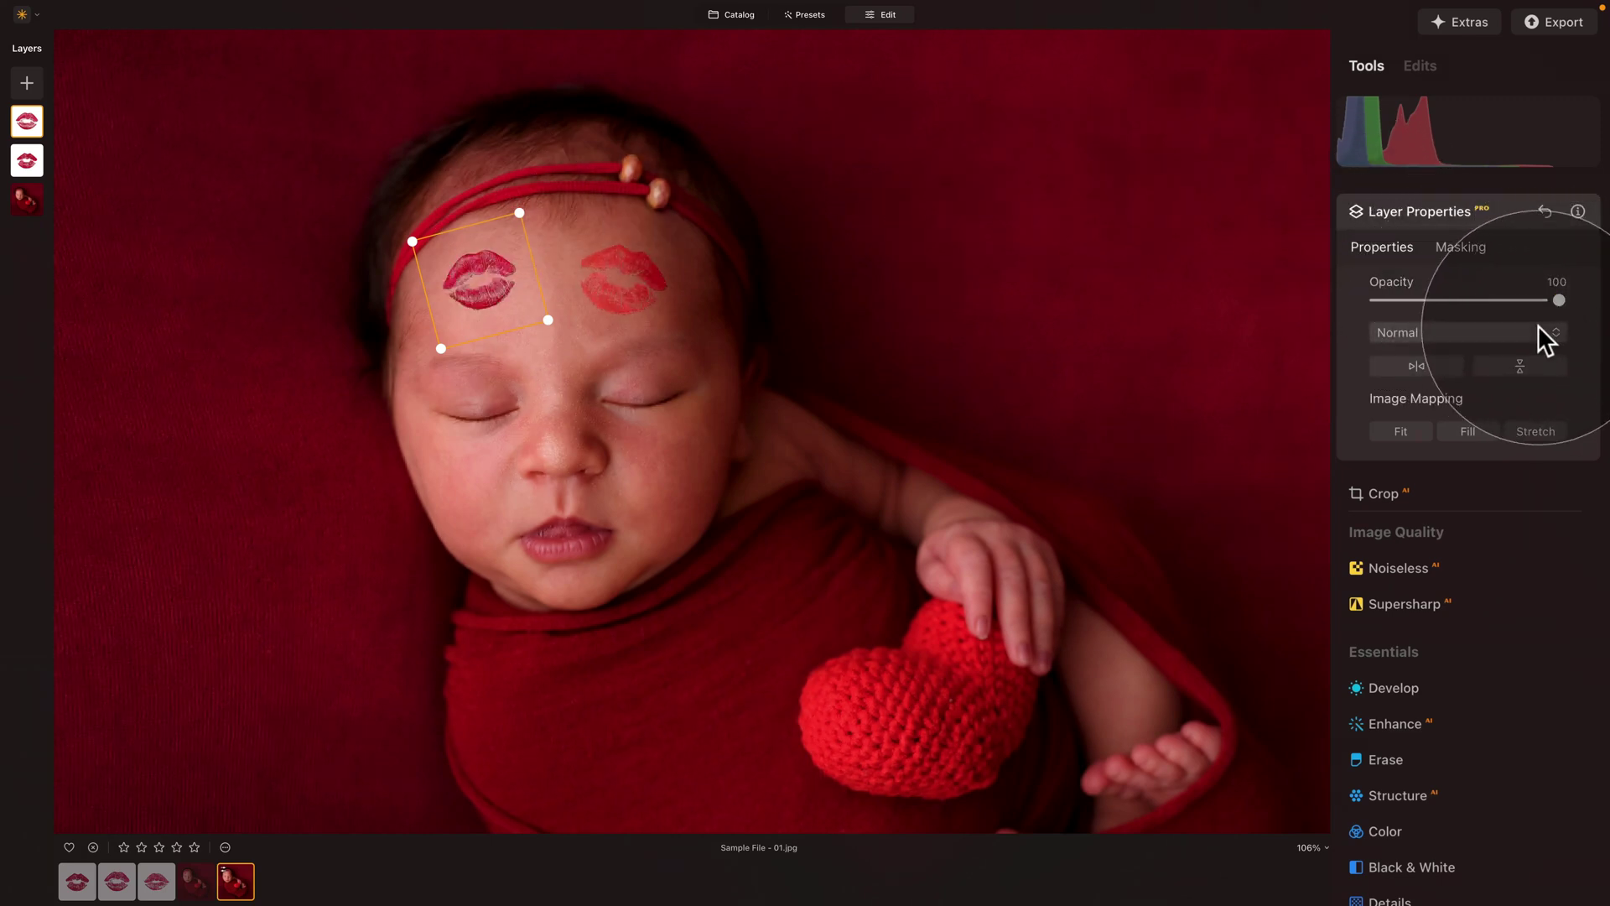
{"action": "left_click", "coordinate": [1539, 327]}
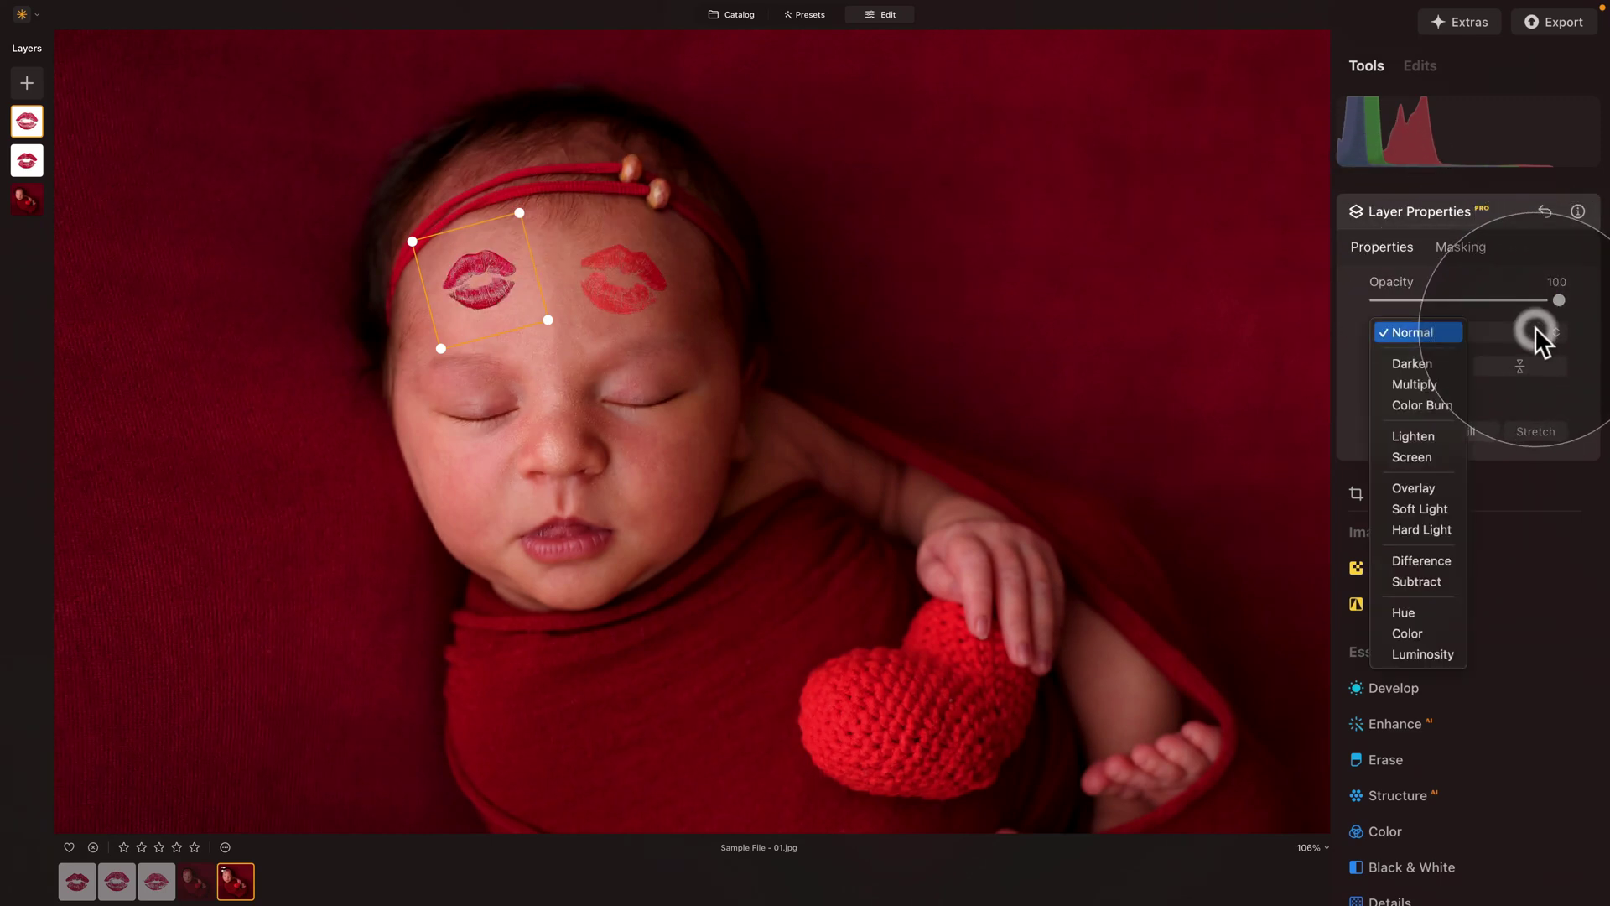
{"action": "left_click", "coordinate": [1421, 507]}
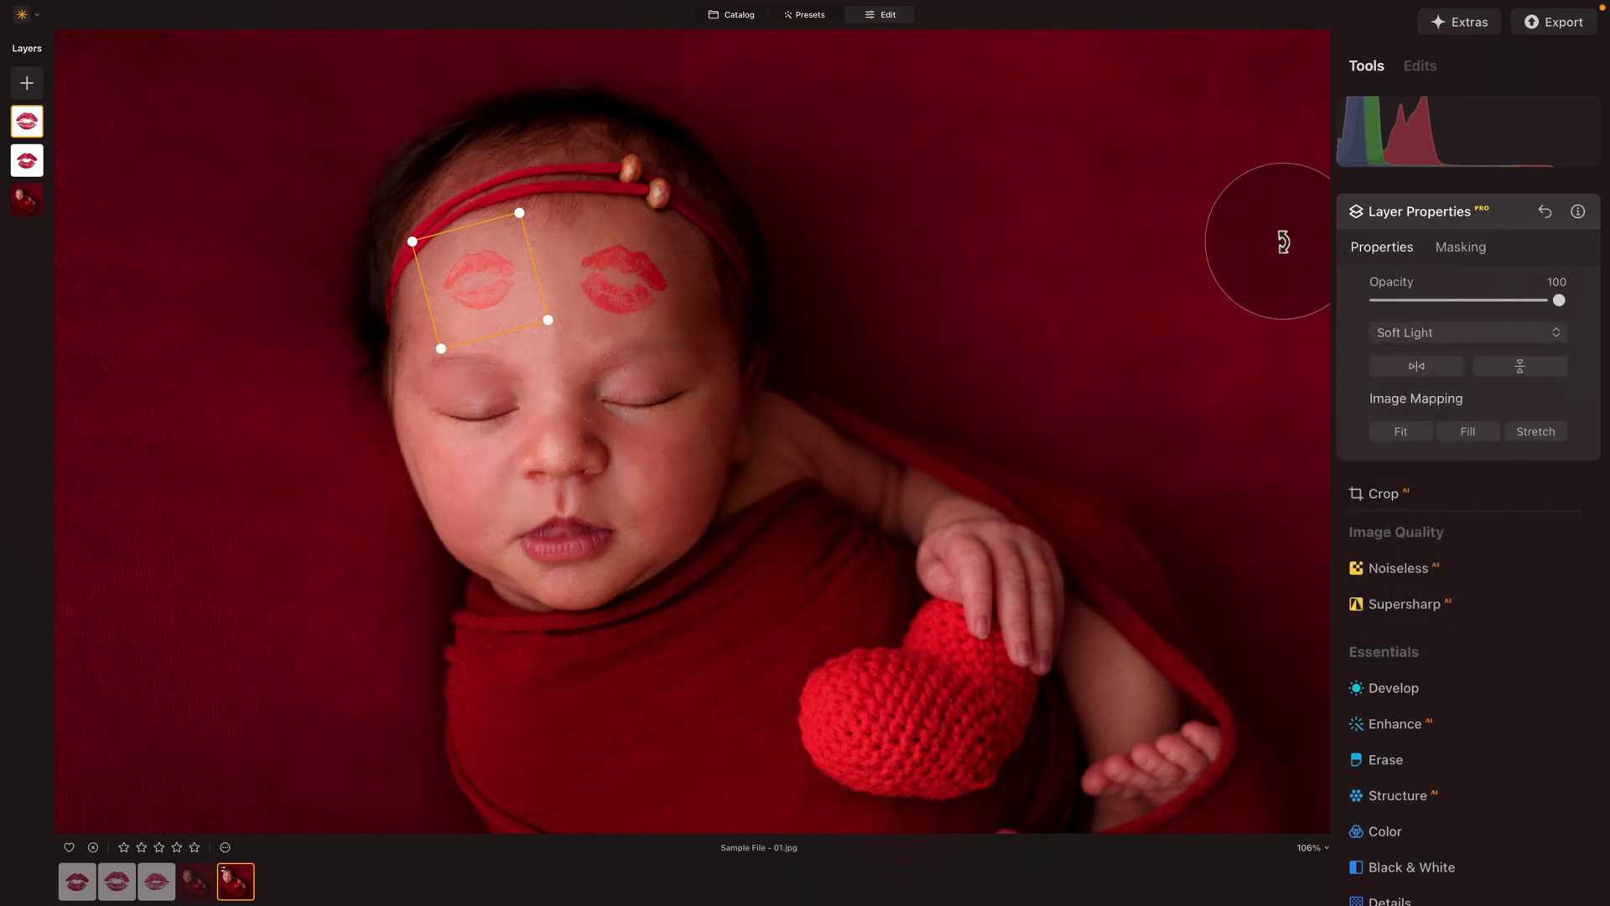
{"action": "left_click_drag", "start_coordinate": [496, 290], "coordinate": [502, 293]}
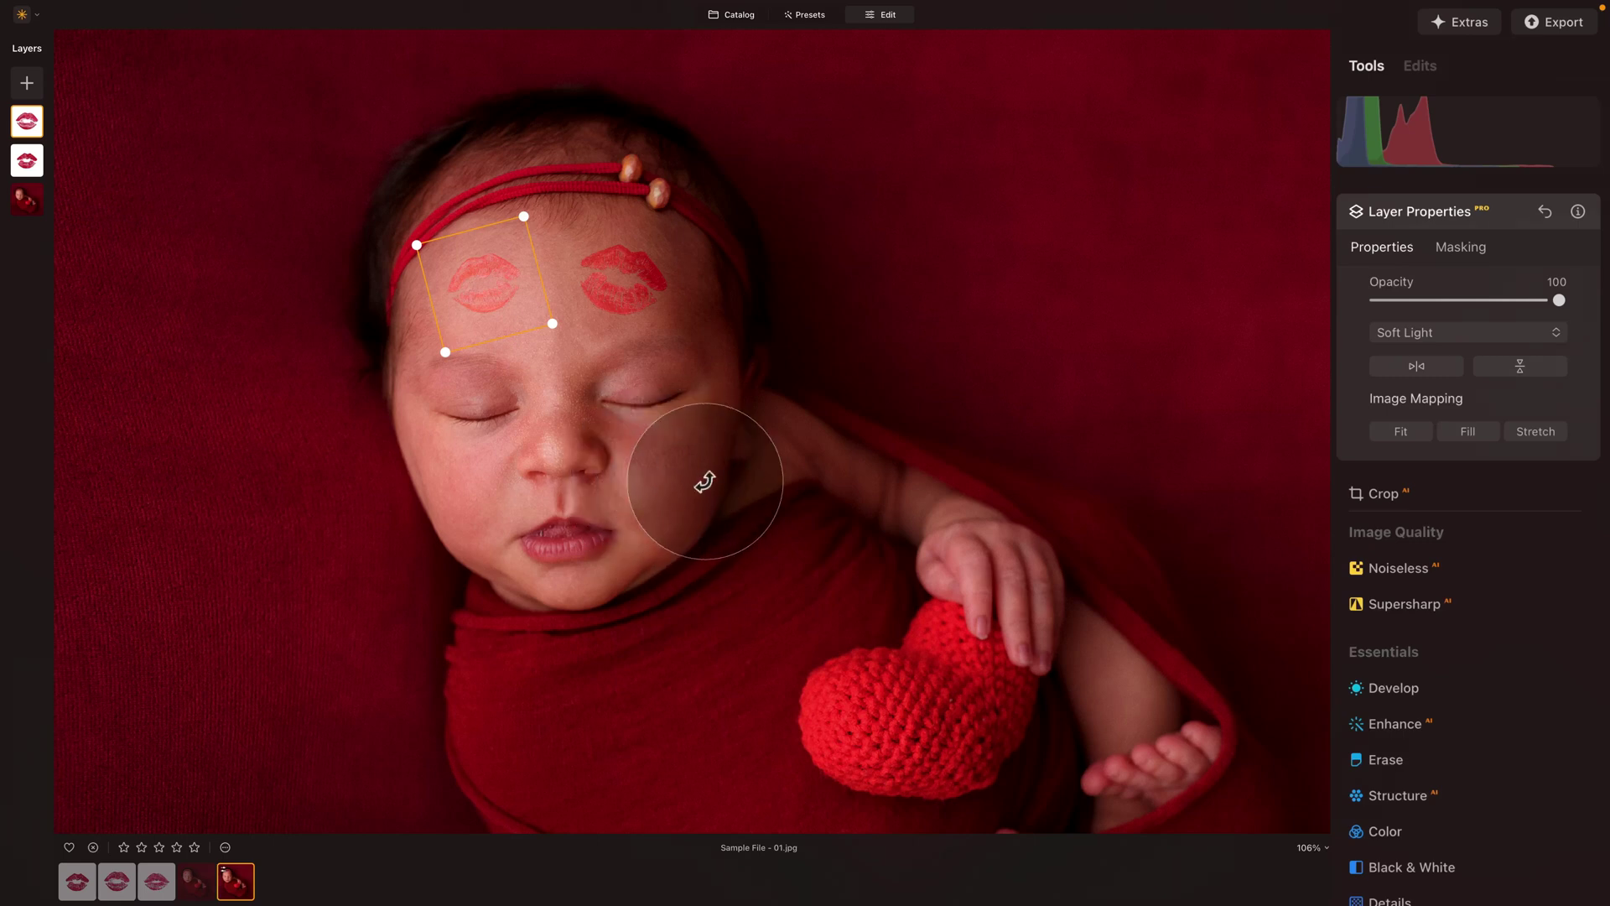
Add the first kiss overlay from My Images as another layer and set its image mapping to Fit
{"action": "scroll", "coordinate": [719, 478], "scroll_direction": "down", "scroll_amount": 3}
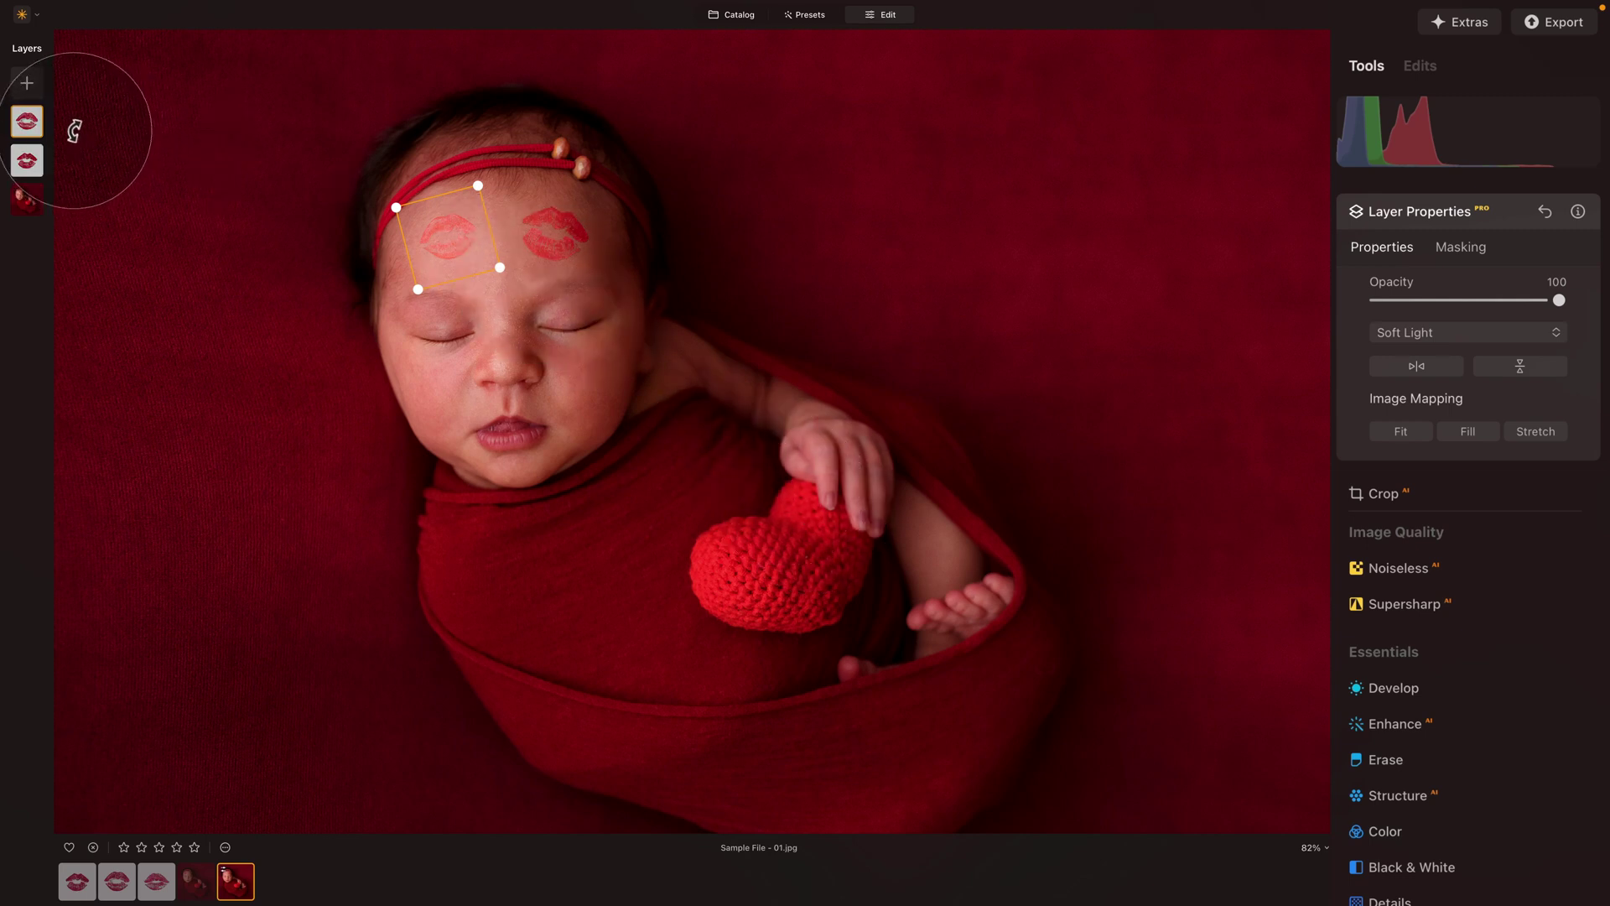
{"action": "left_click", "coordinate": [33, 83]}
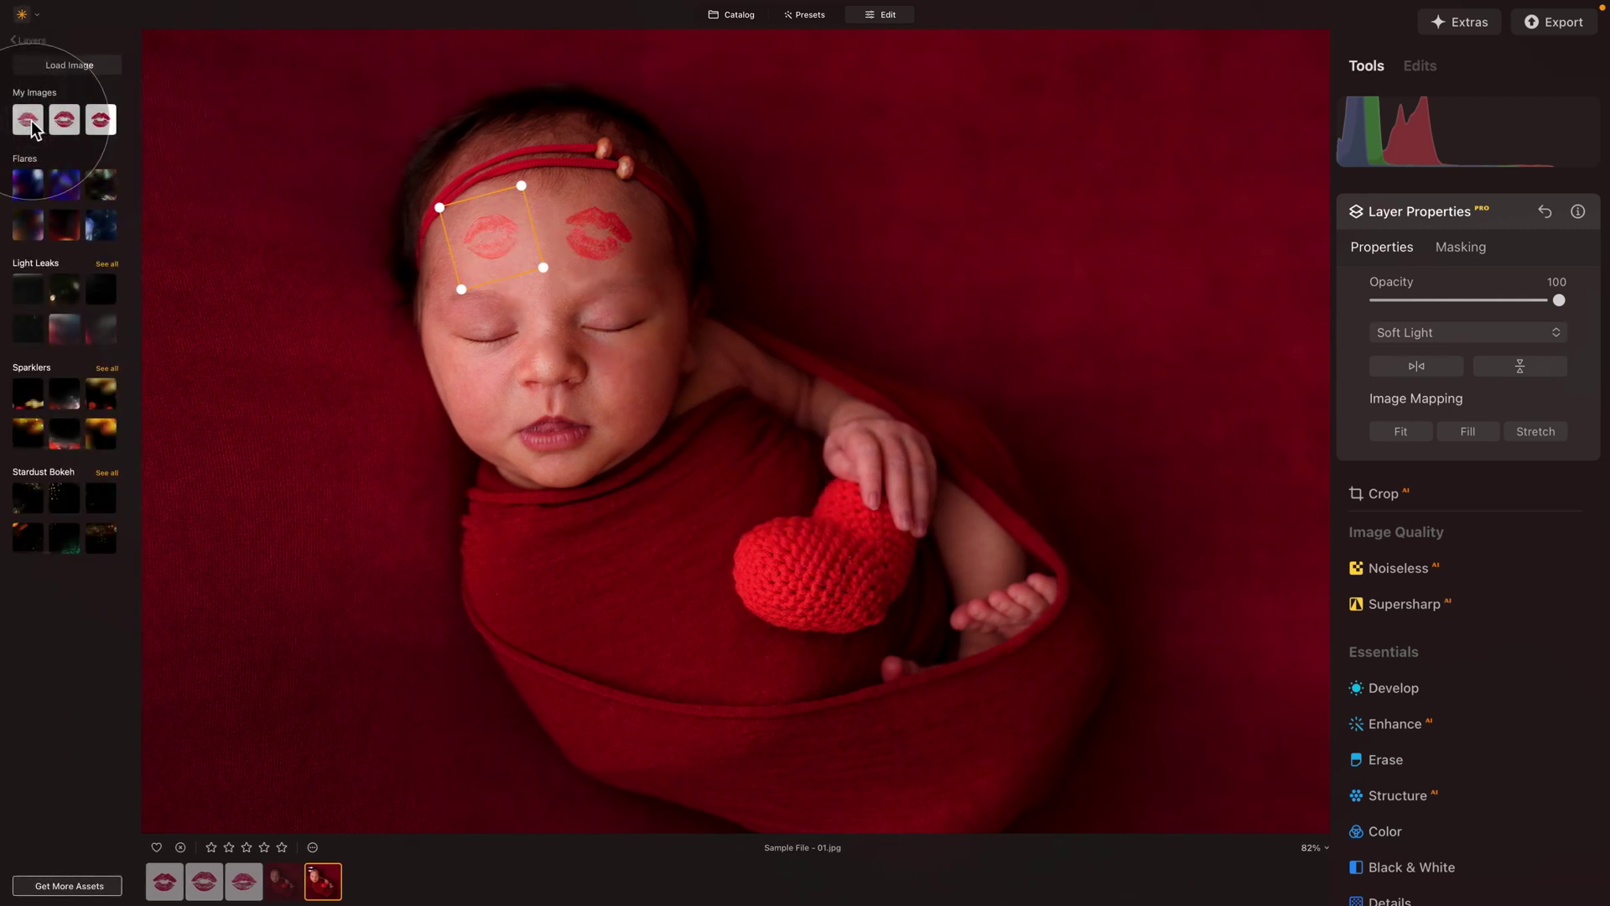
{"action": "left_click", "coordinate": [32, 119]}
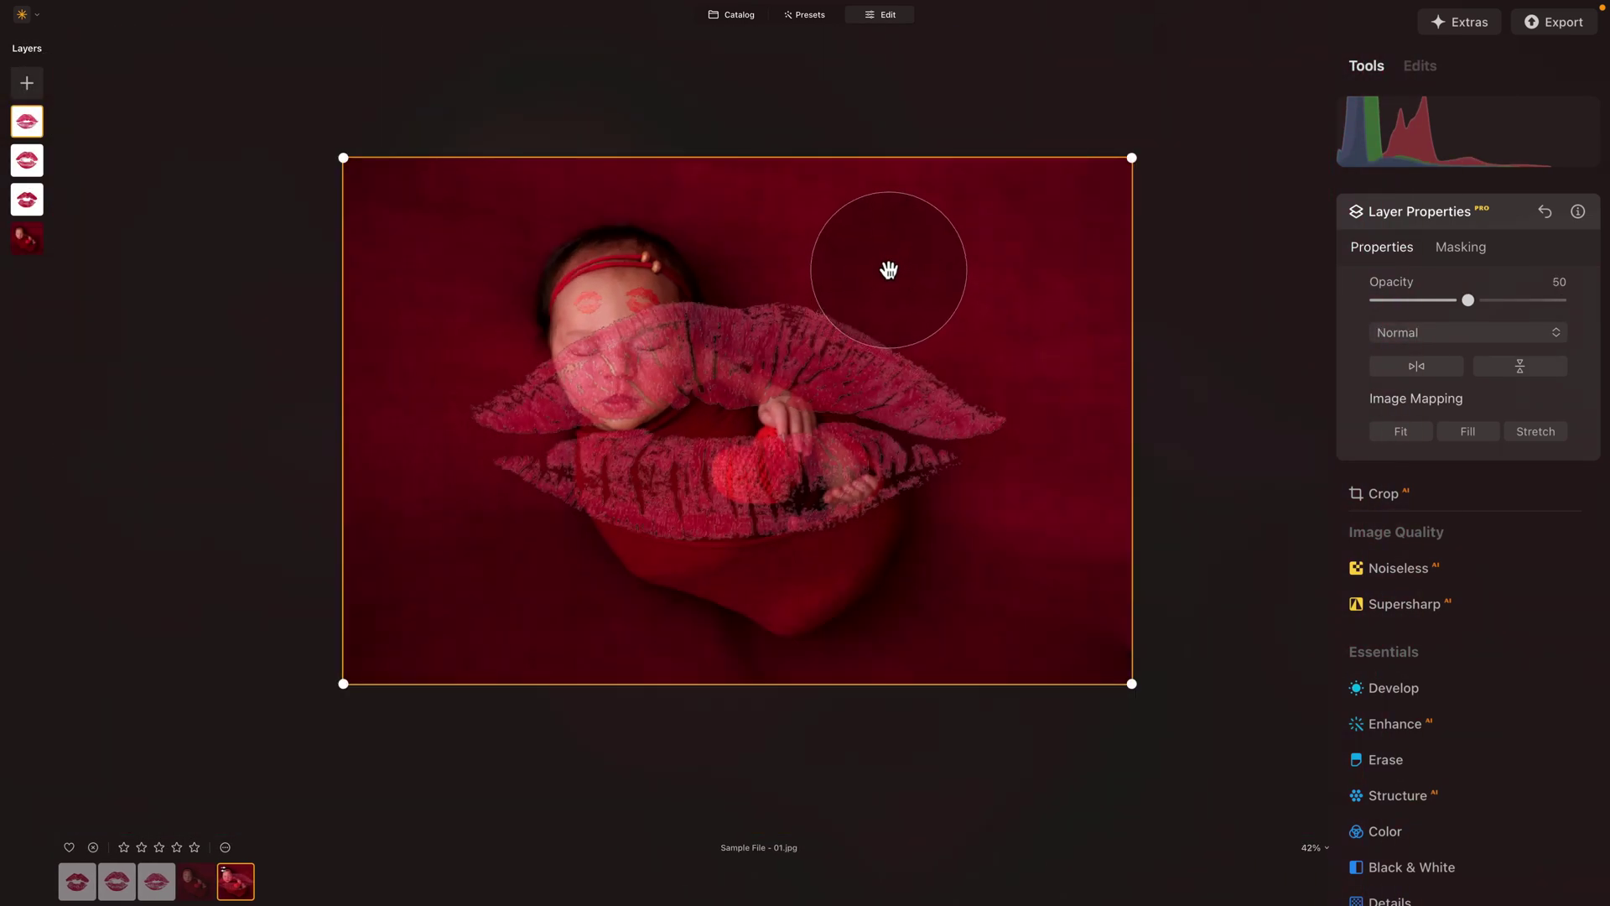
{"action": "left_click", "coordinate": [1380, 429]}
Set the third kiss layer's blend mode to Soft Light and its opacity to 100
{"action": "left_click", "coordinate": [1479, 327]}
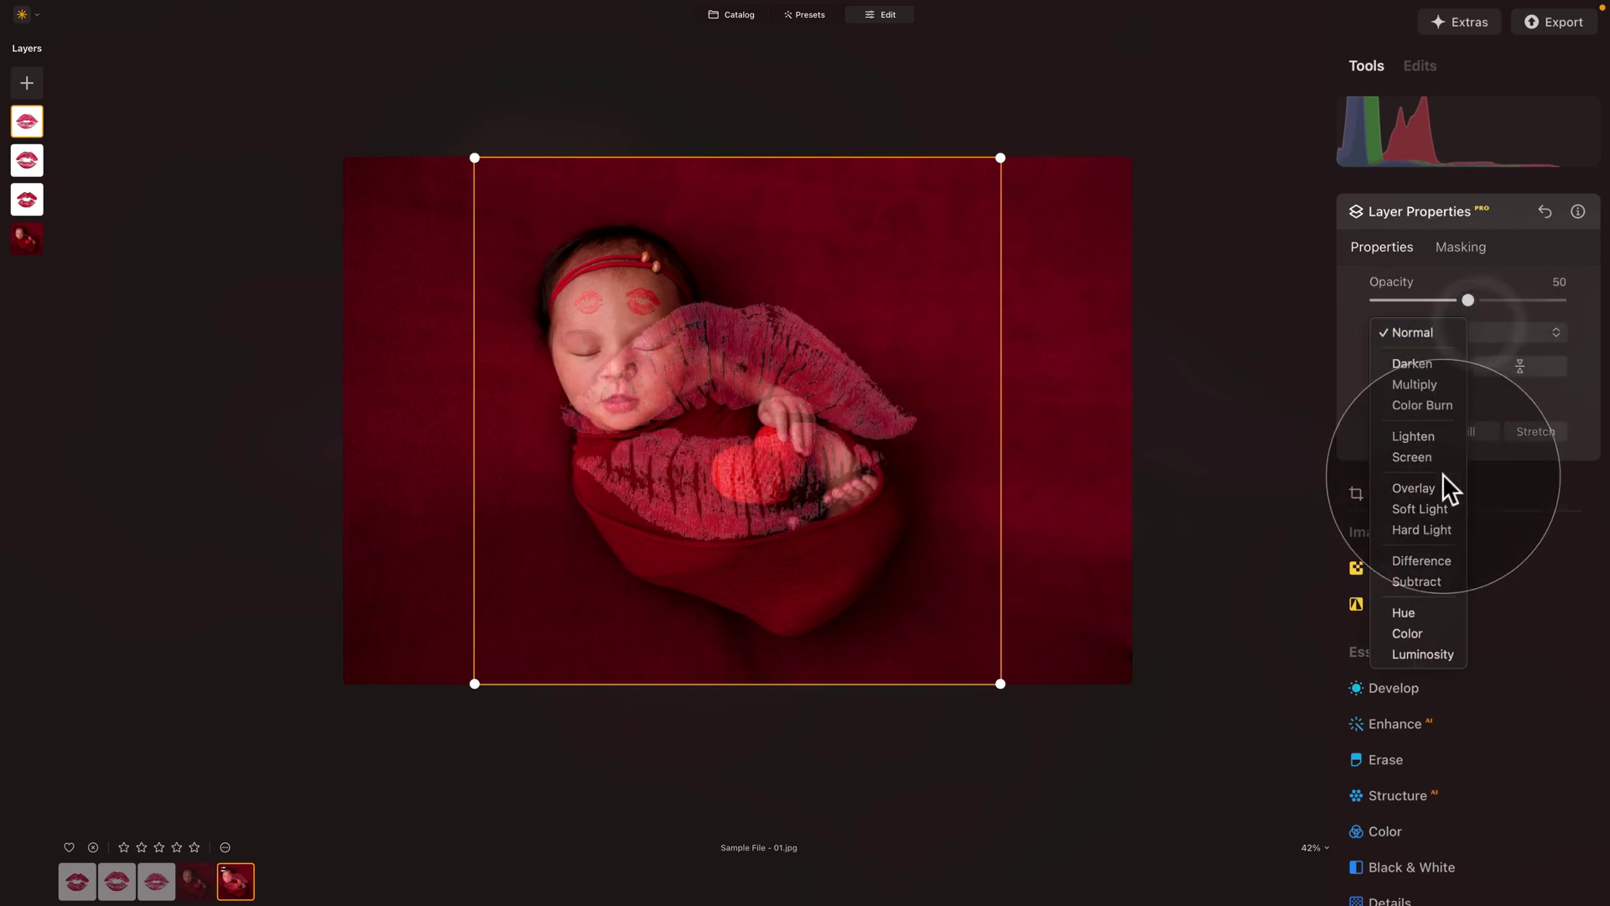
{"action": "left_click", "coordinate": [1442, 508]}
{"action": "left_click_drag", "start_coordinate": [1468, 299], "coordinate": [1560, 299]}
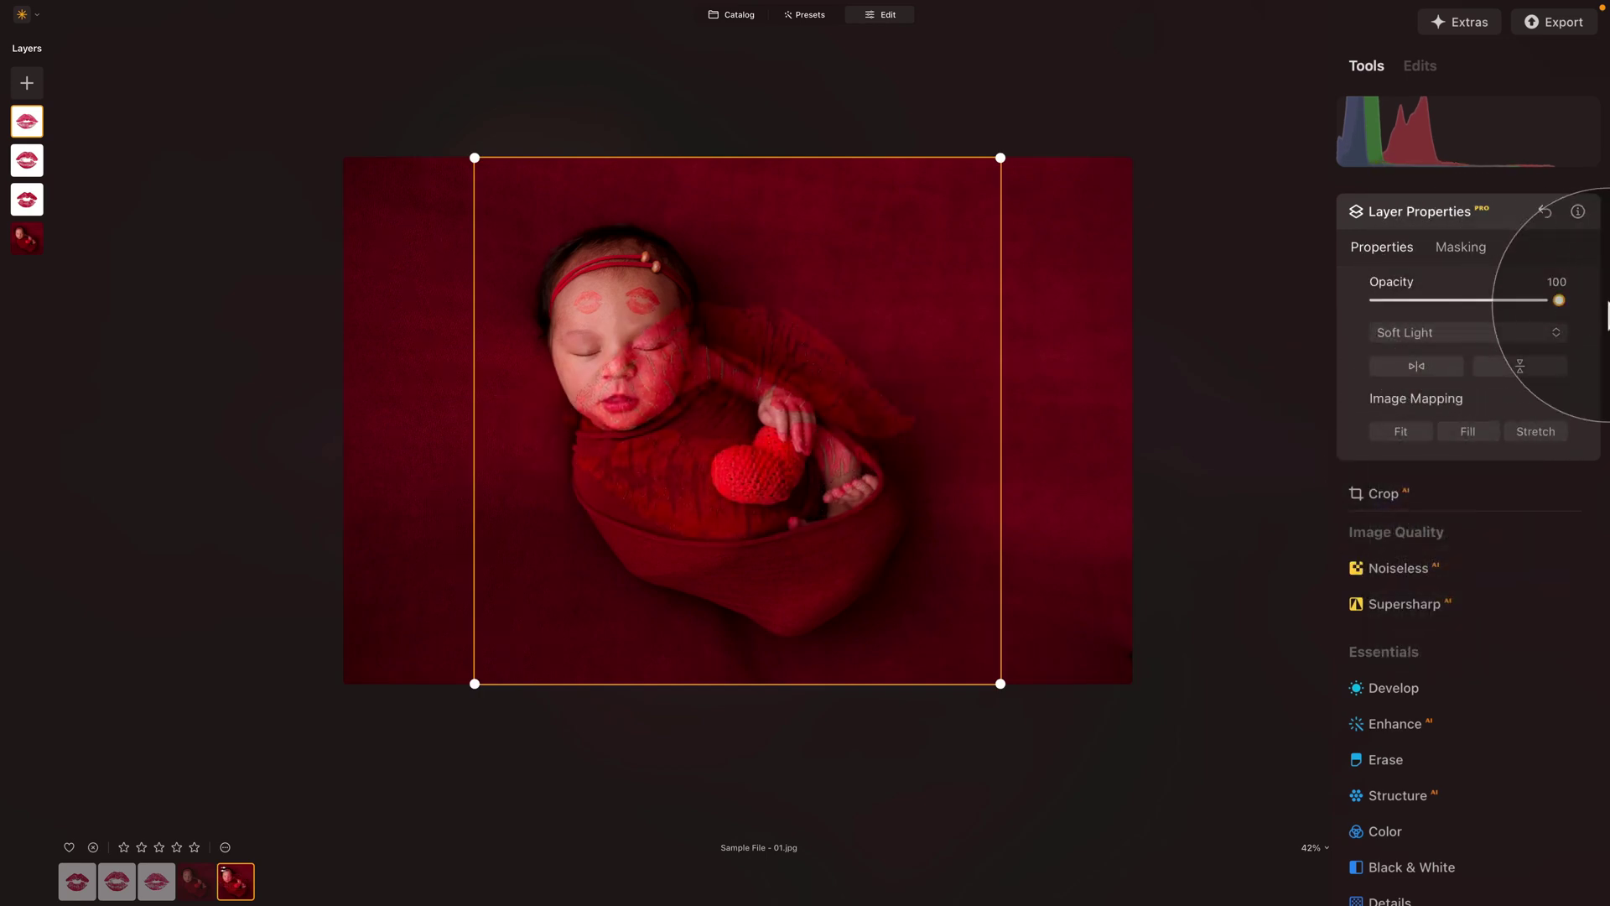
Shrink the third kiss to about a twentieth of the photo's width and place it, rotated slightly clockwise, on the baby's lower leg
{"action": "left_click_drag", "start_coordinate": [1002, 160], "coordinate": [534, 609]}
{"action": "left_click_drag", "start_coordinate": [513, 674], "coordinate": [843, 467]}
{"action": "key", "text": "super+equal"}
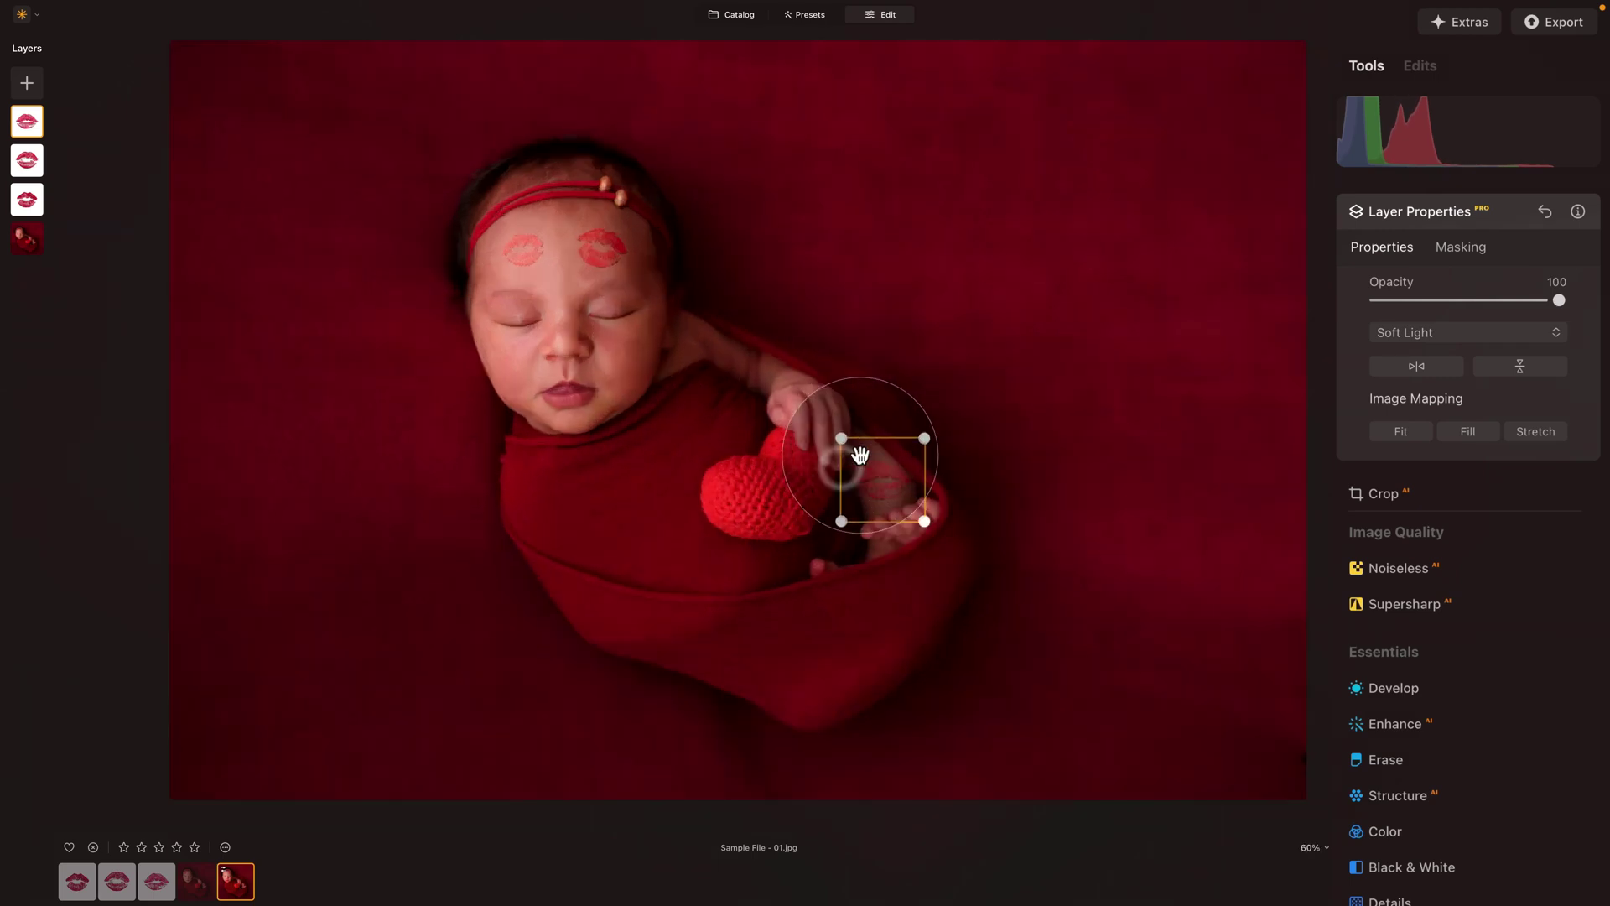
{"action": "left_click_drag", "start_coordinate": [1017, 511], "coordinate": [975, 458]}
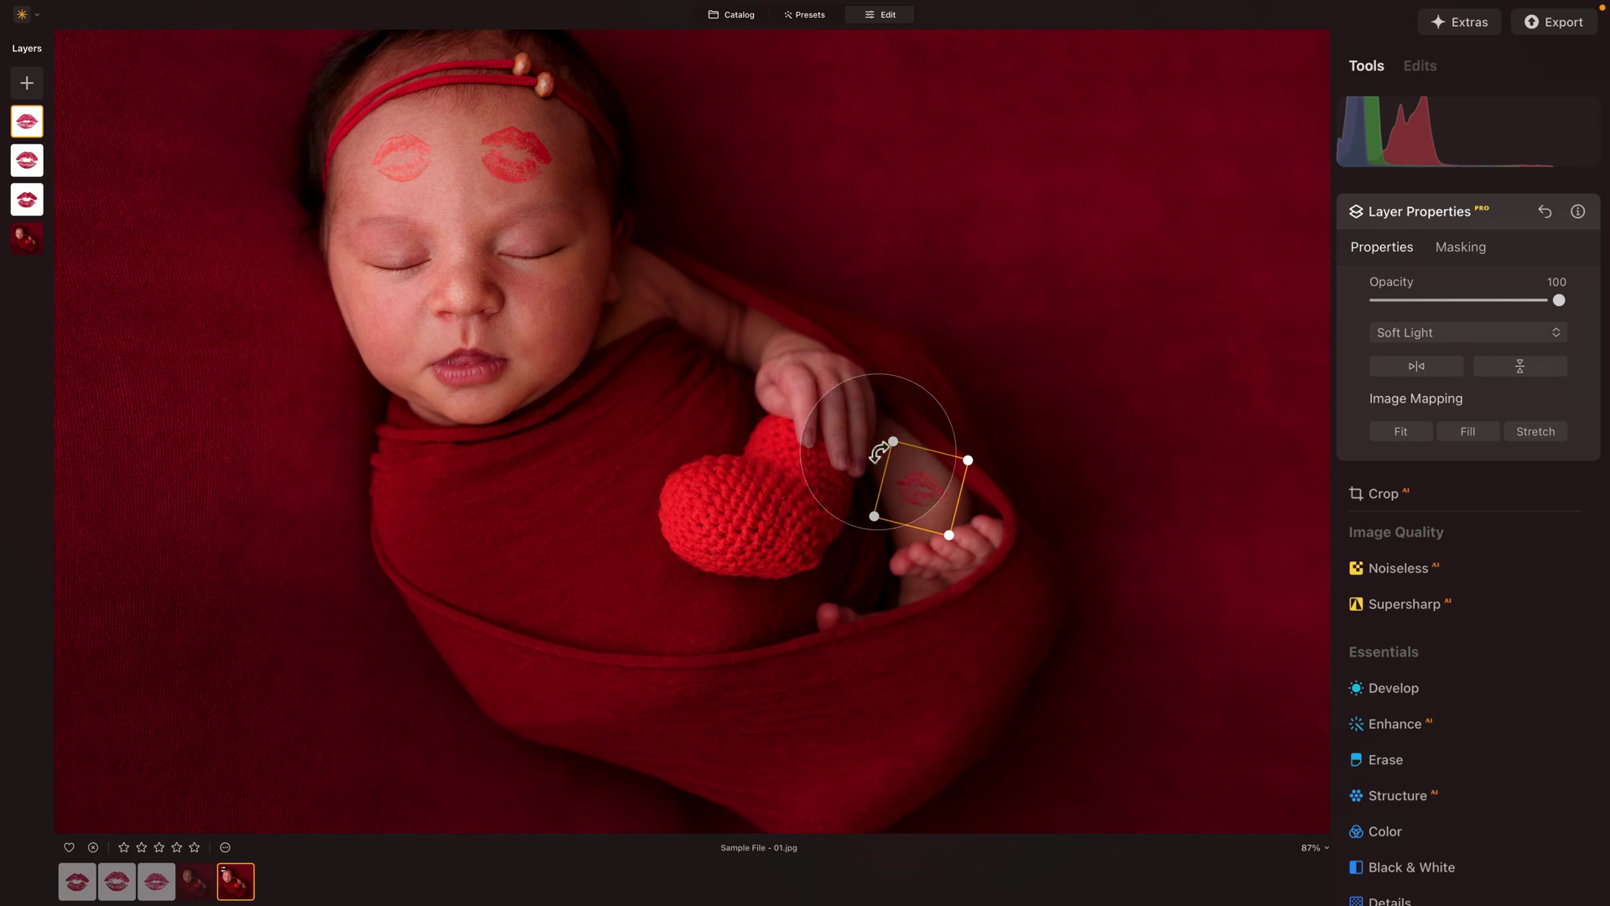
Reduce the leg kiss layer's opacity to 70
{"action": "left_click", "coordinate": [1503, 299]}
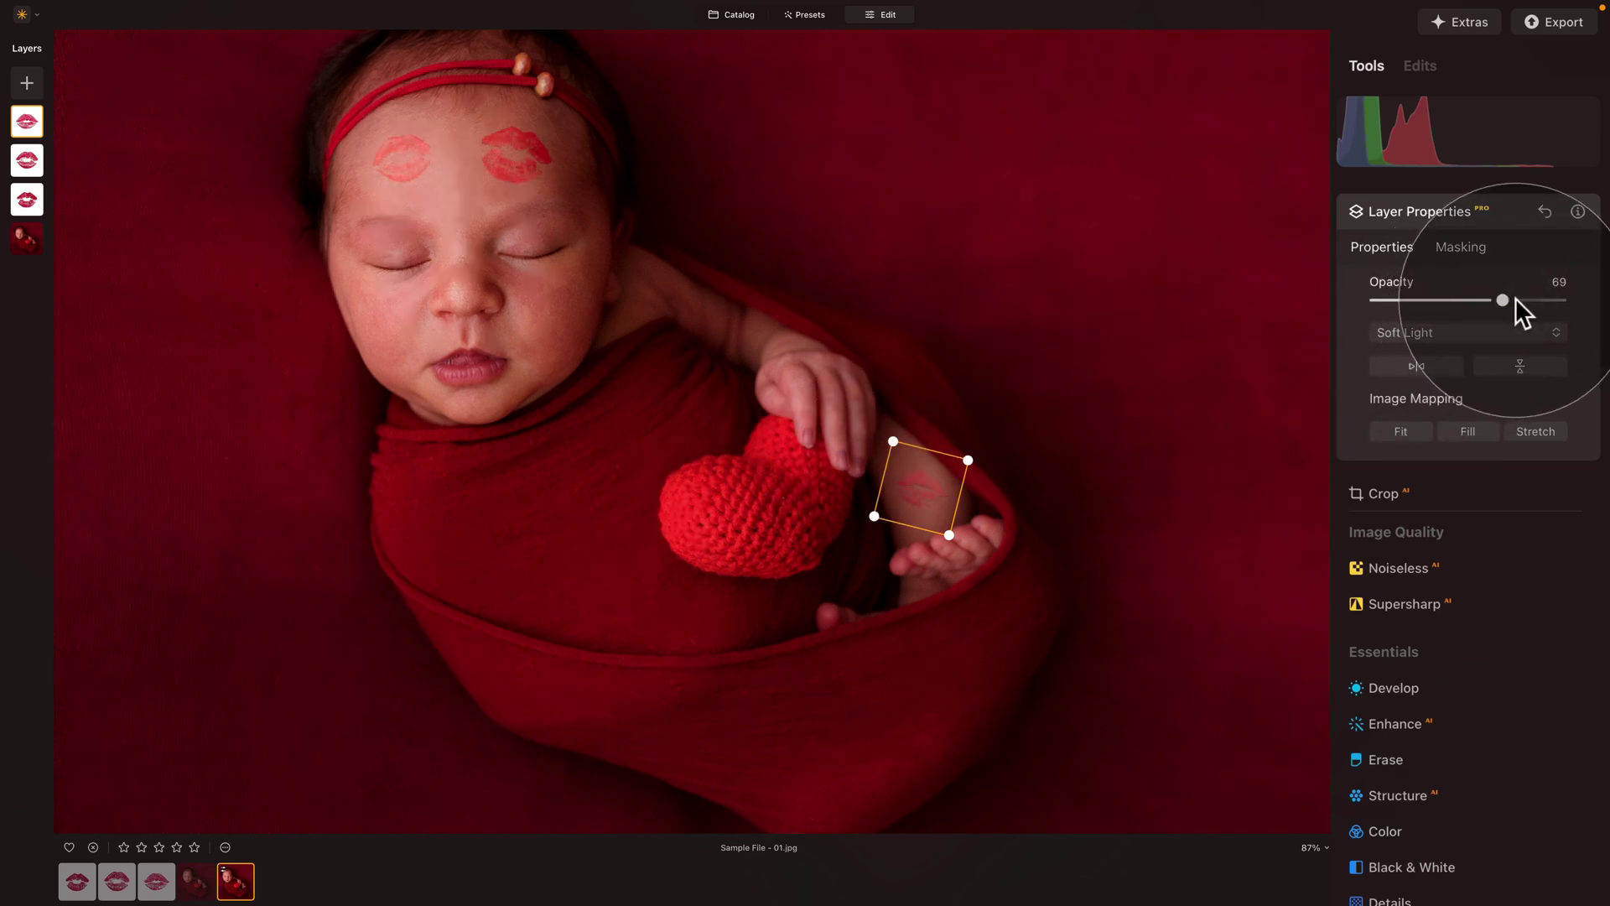
{"action": "left_click", "coordinate": [1502, 300]}
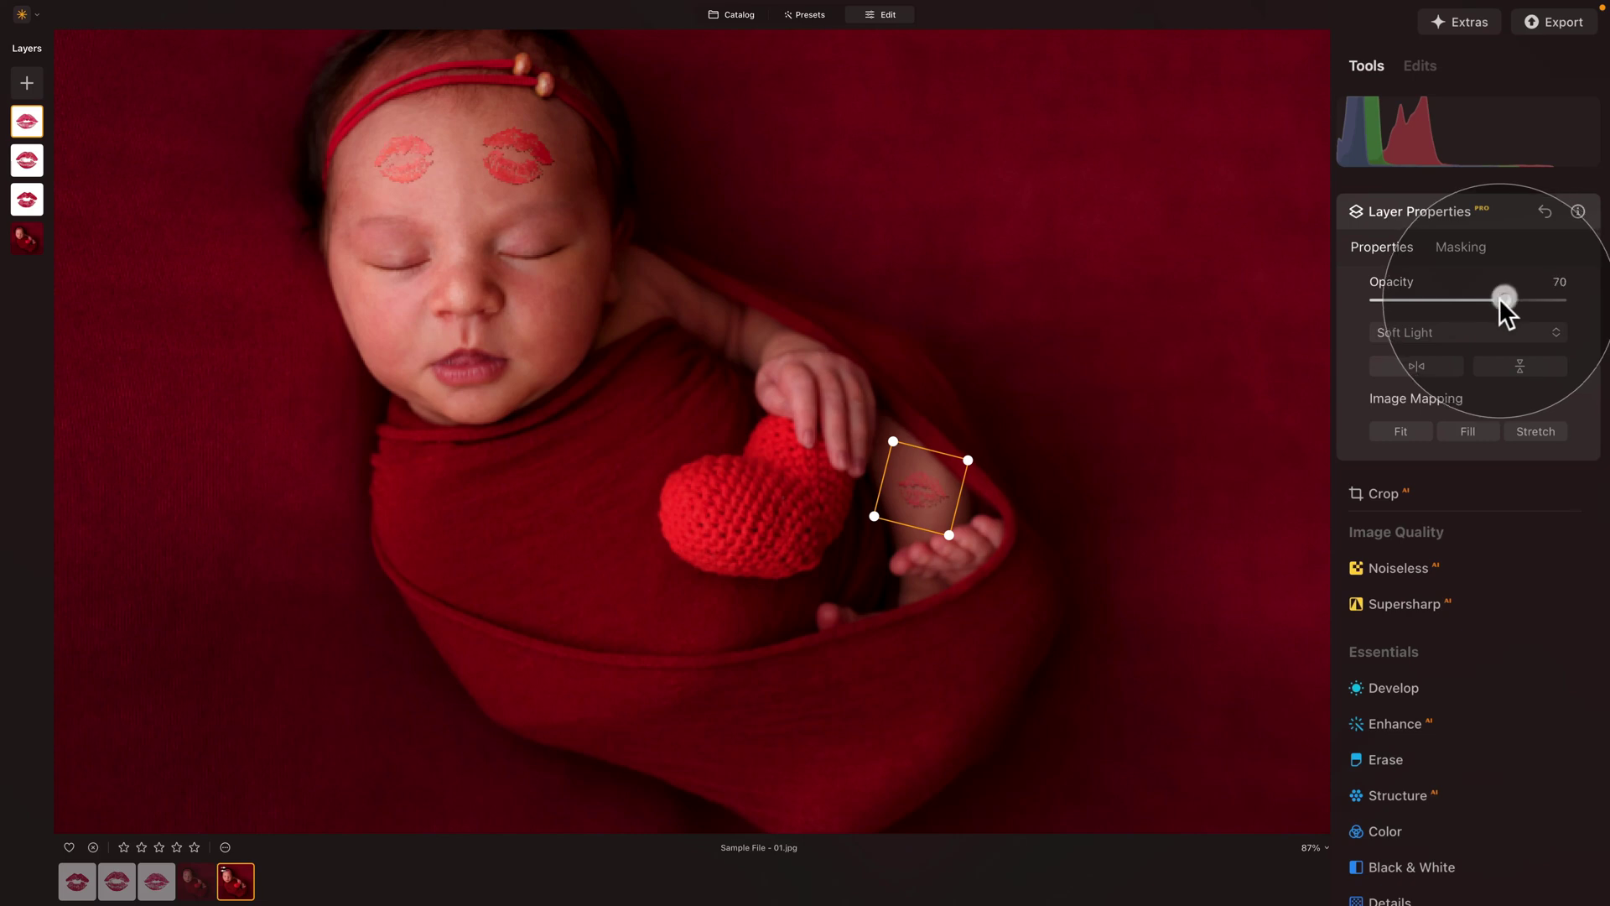
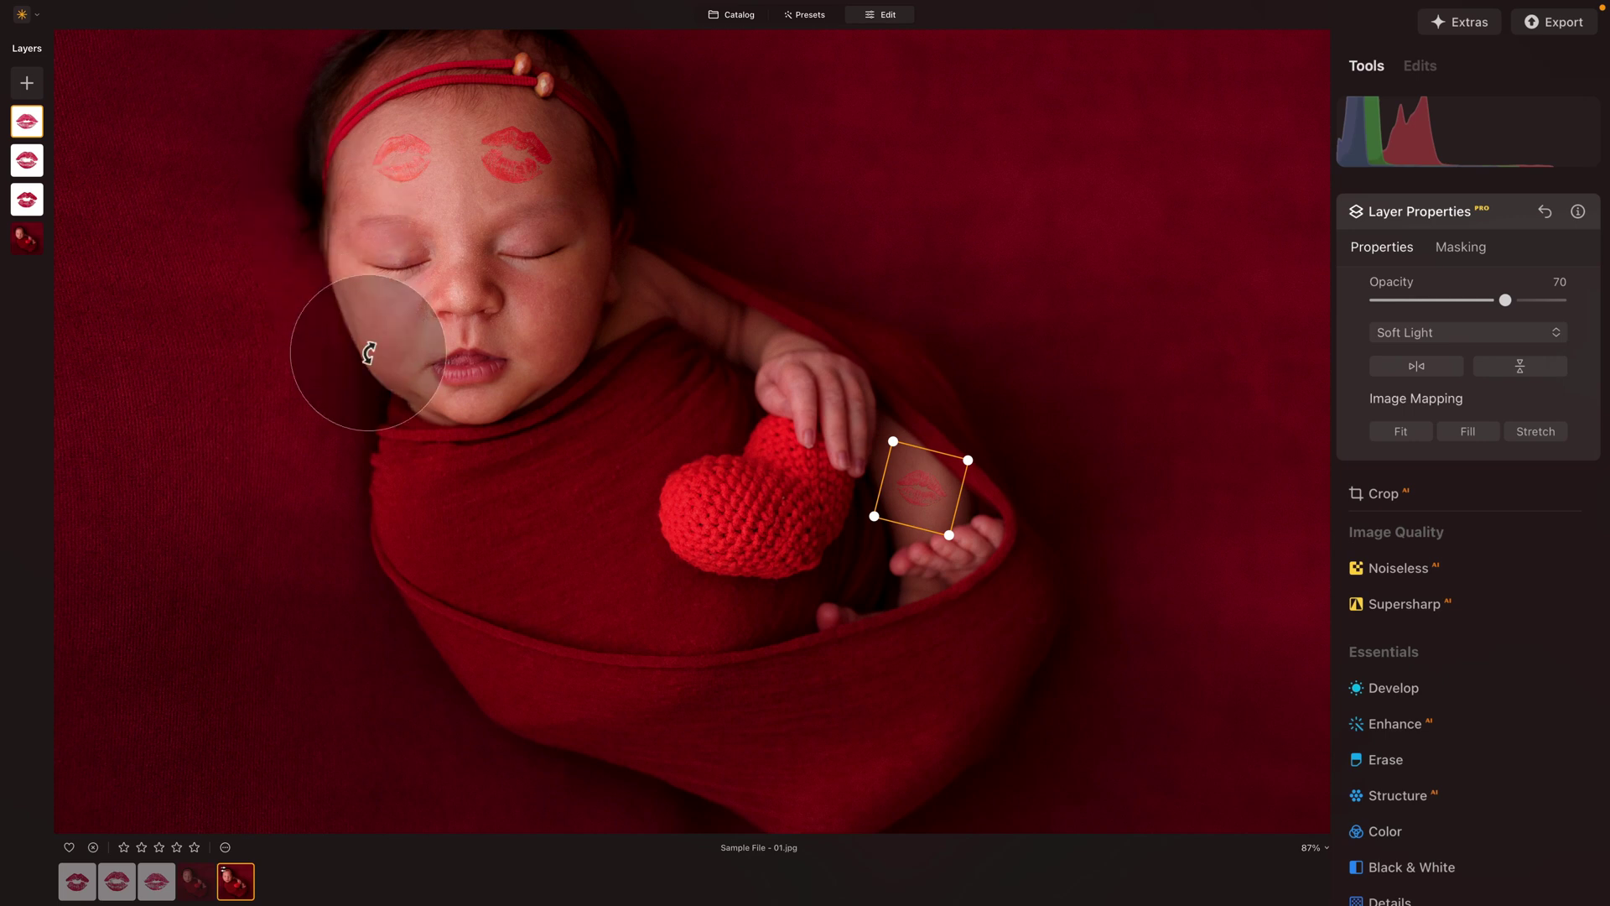
Duplicate the layer of the first forehead kiss, on the right half of the forehead
{"action": "left_click", "coordinate": [518, 154]}
{"action": "left_click_drag", "start_coordinate": [518, 154], "coordinate": [520, 157]}
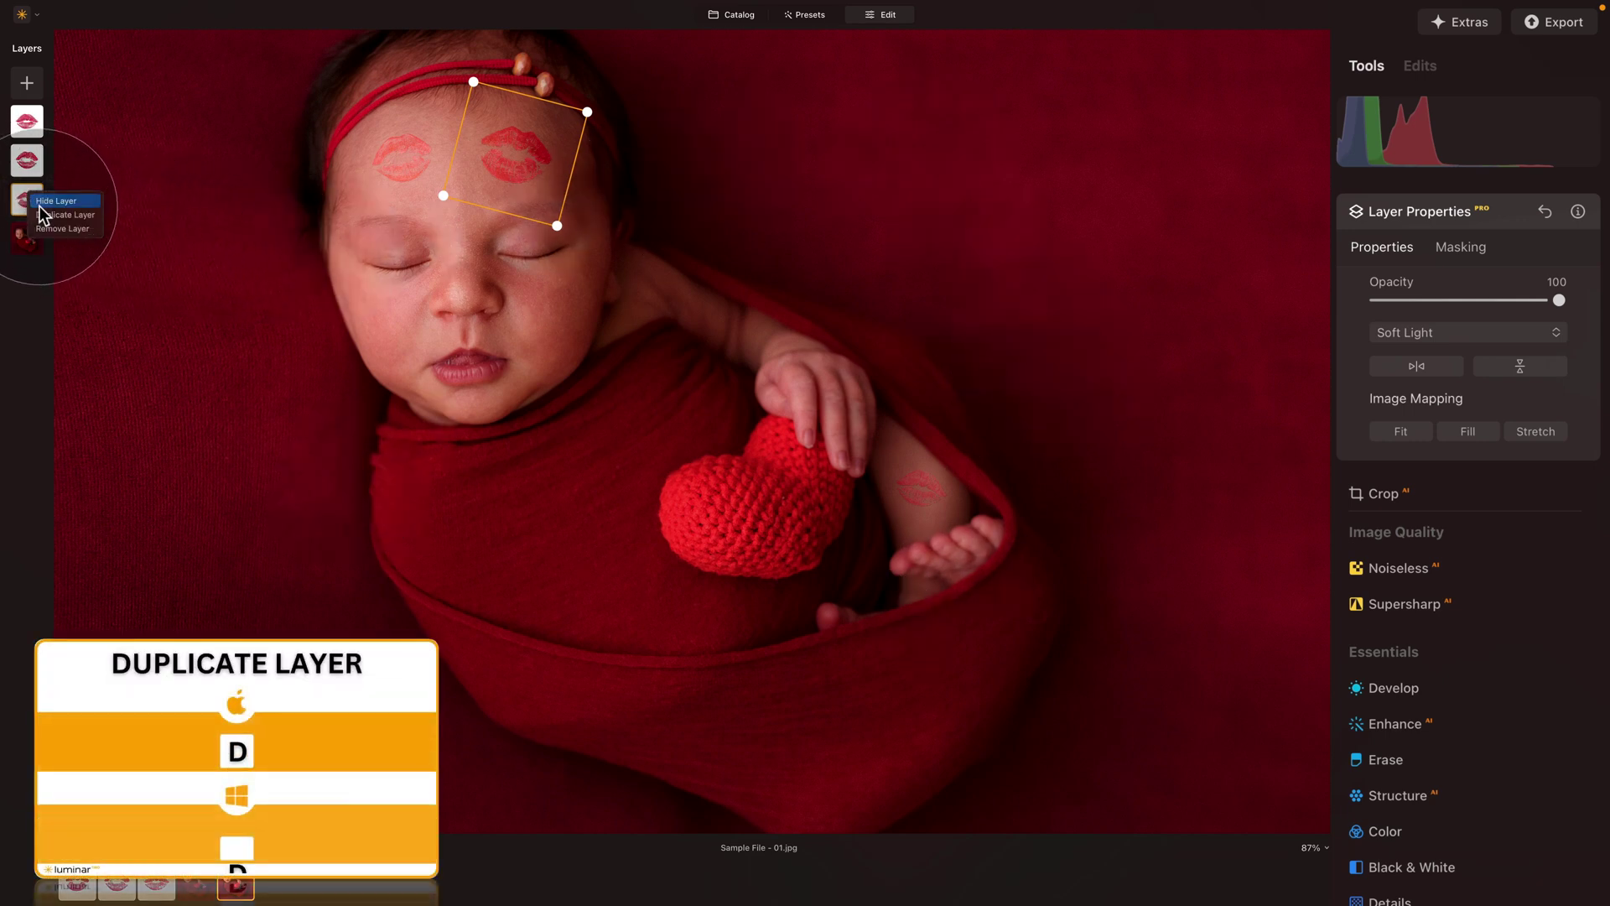
{"action": "left_click", "coordinate": [54, 215]}
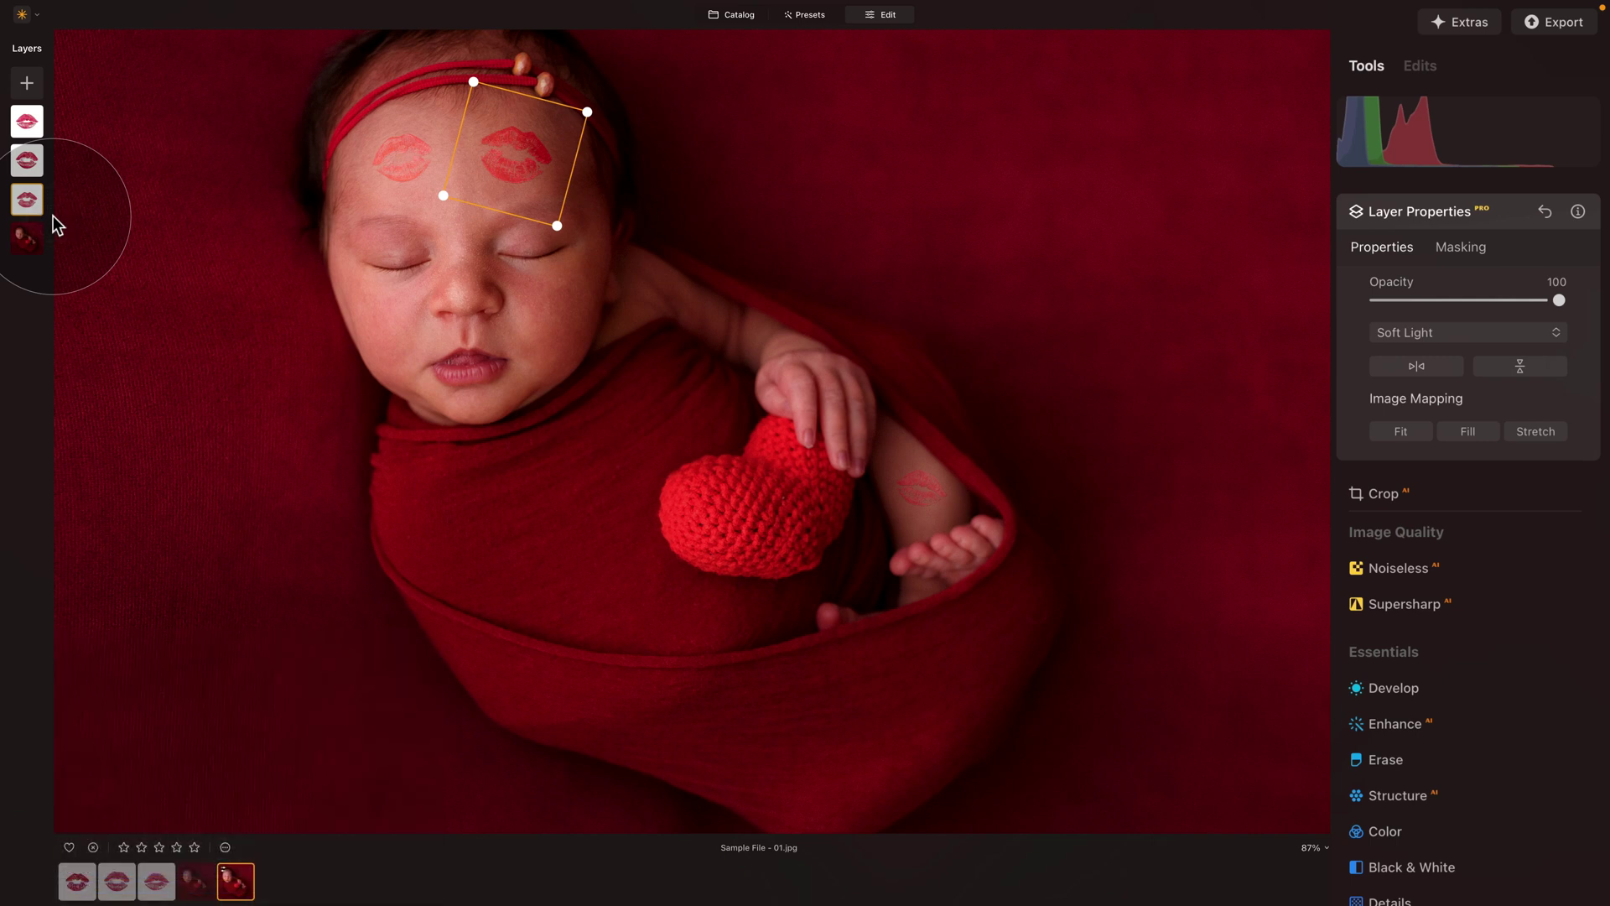
{"action": "key", "text": "super+d"}
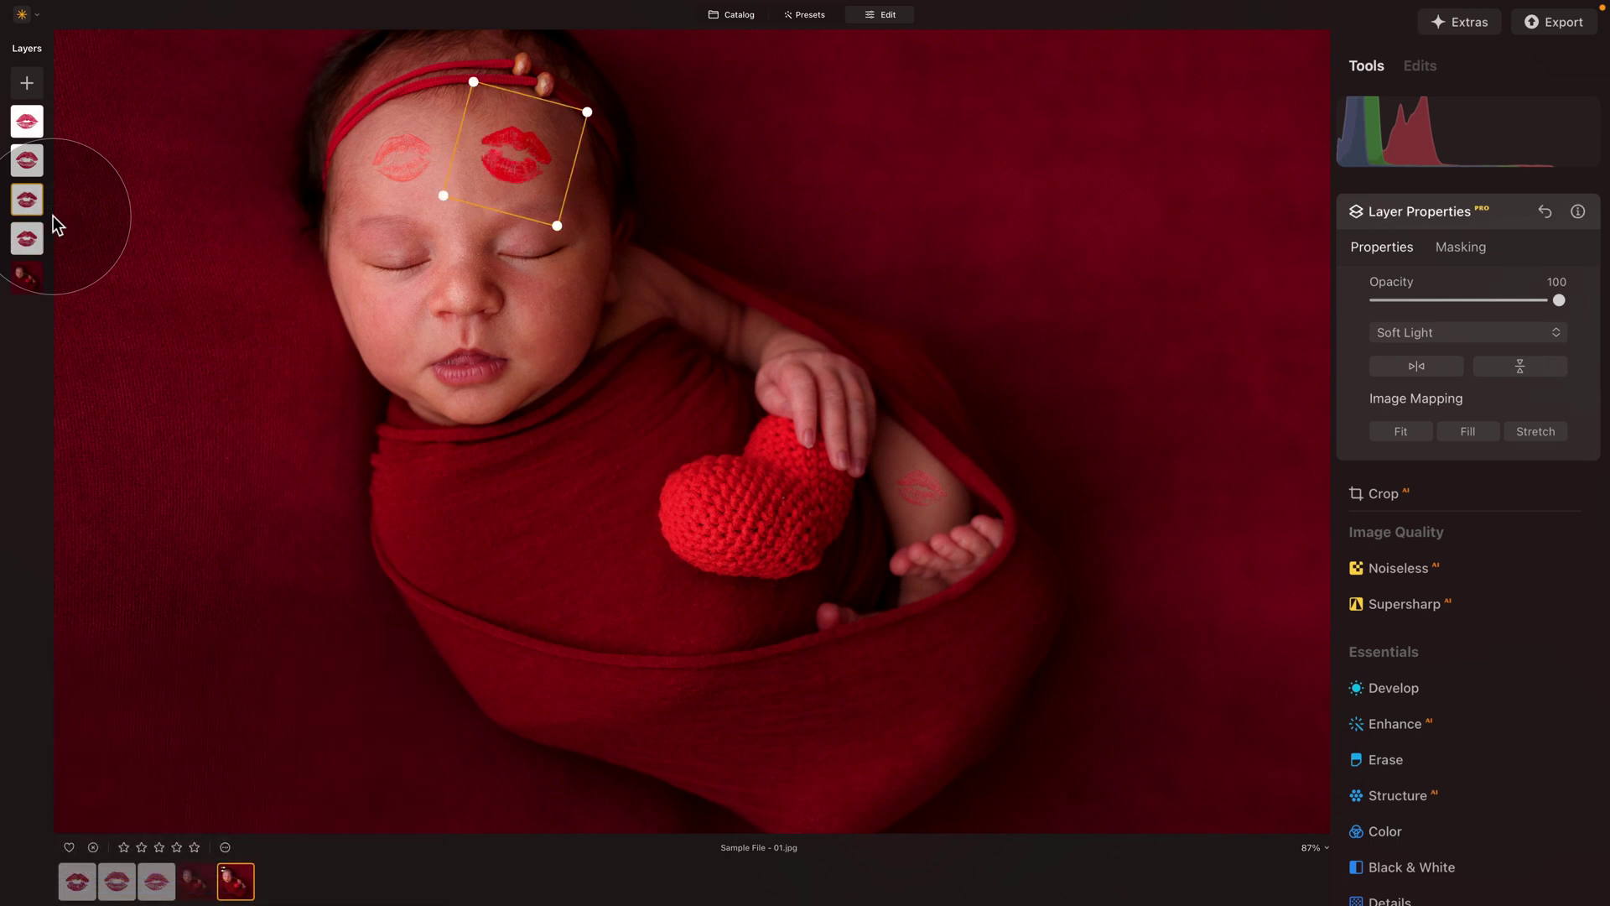
Place the duplicated kiss on the cheek at the photo's left, slightly smaller and tilted counterclockwise, and set its opacity to 82
{"action": "left_click_drag", "start_coordinate": [527, 166], "coordinate": [569, 330]}
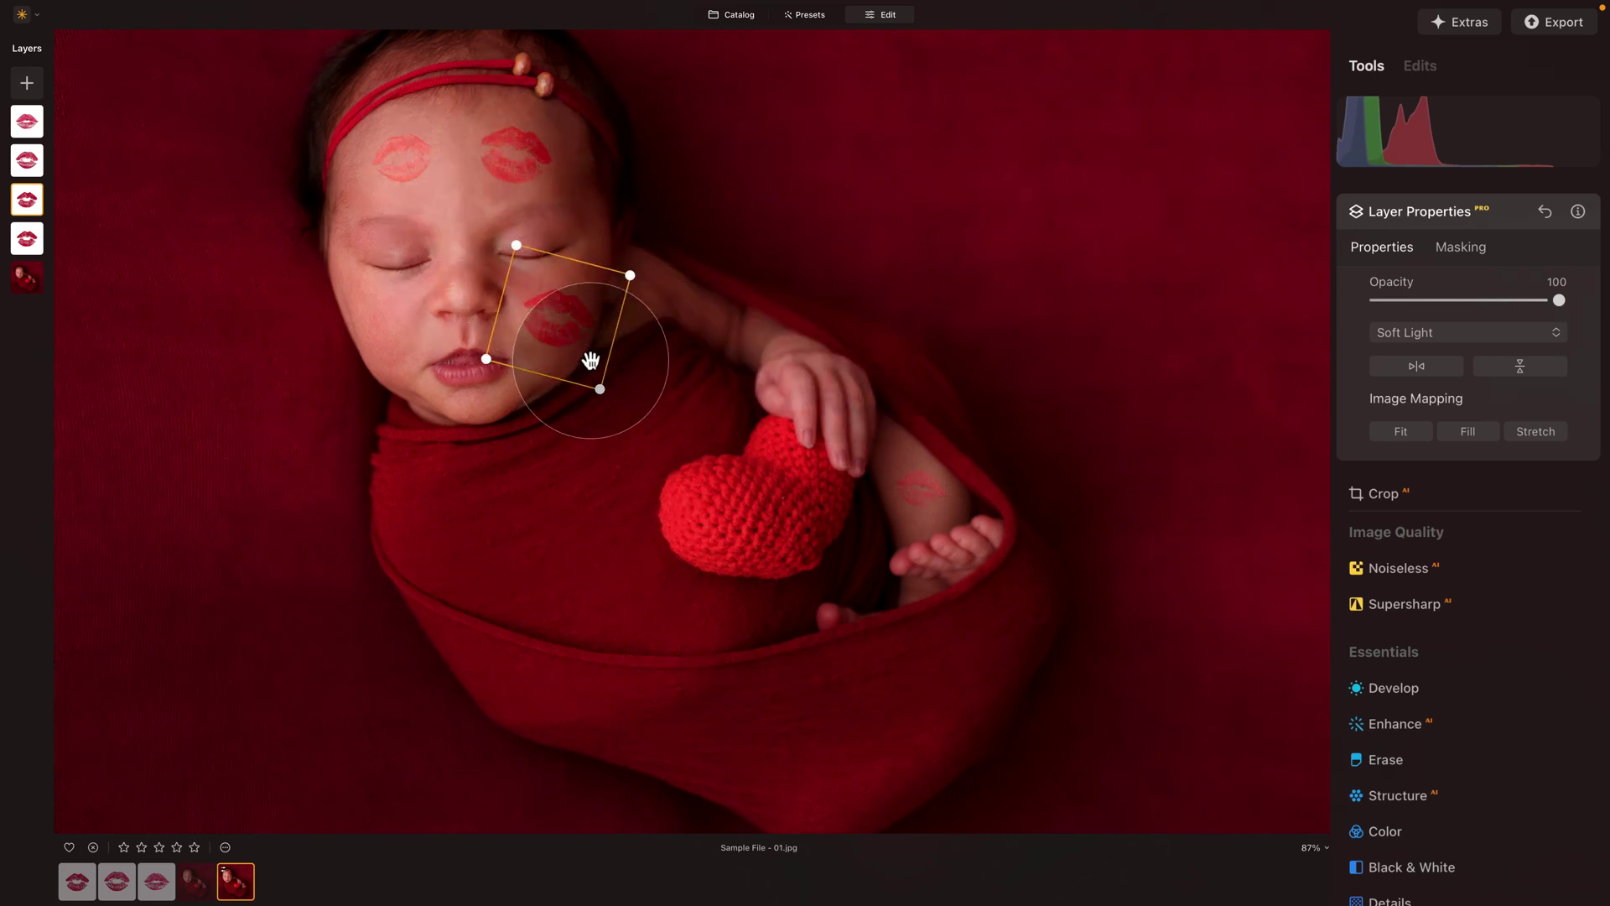
{"action": "left_click_drag", "start_coordinate": [630, 275], "coordinate": [602, 291]}
{"action": "left_click_drag", "start_coordinate": [632, 416], "coordinate": [392, 330]}
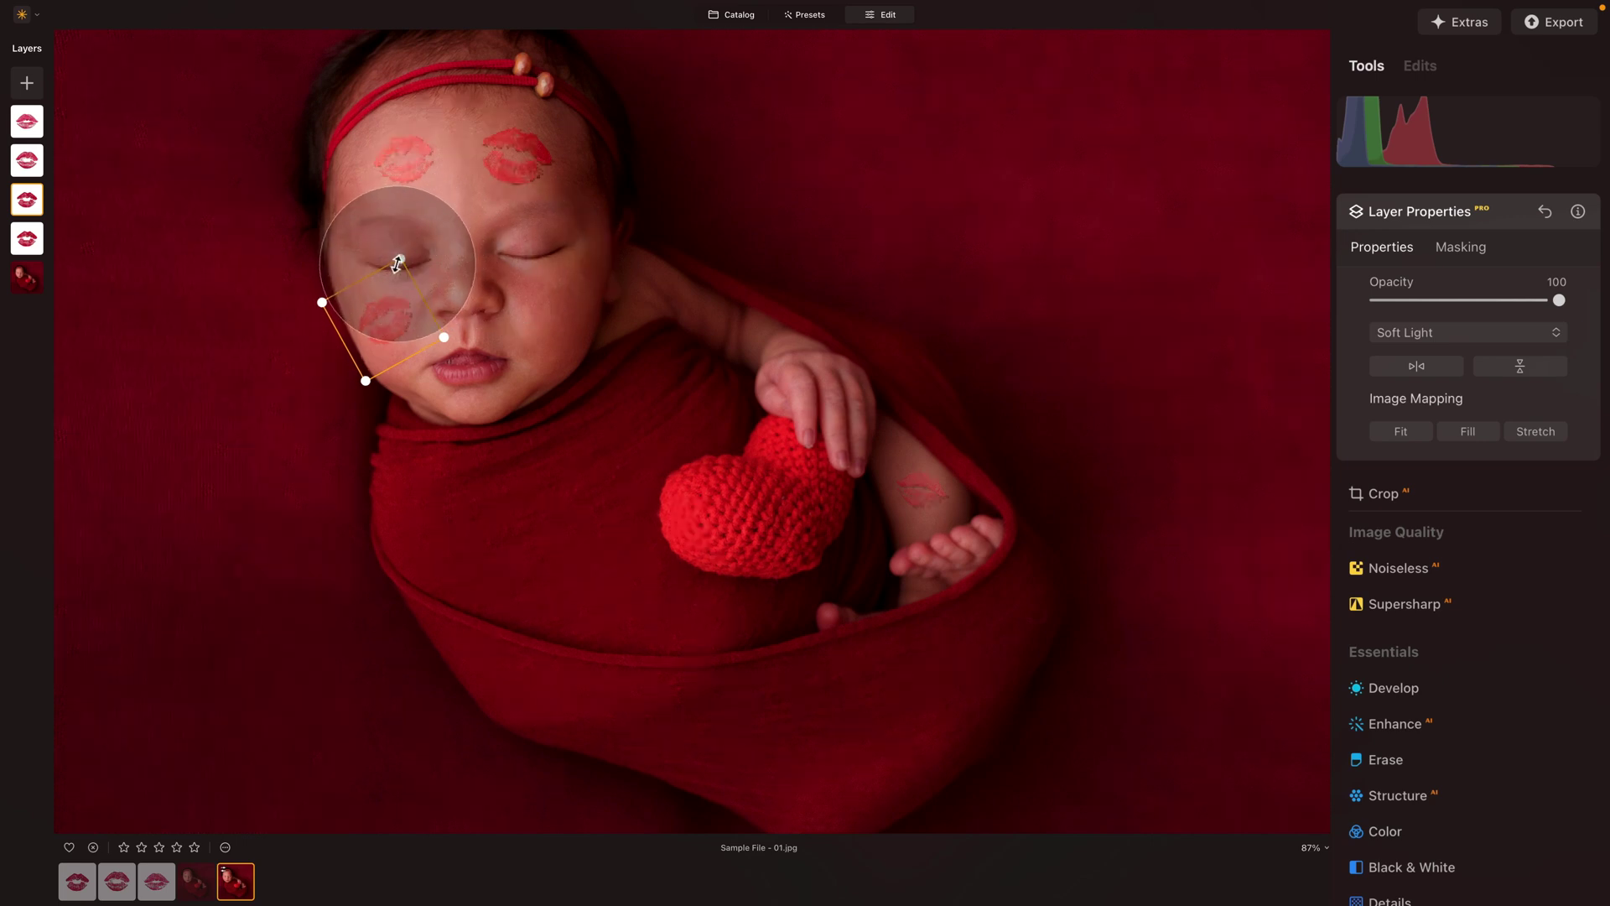
{"action": "left_click_drag", "start_coordinate": [393, 258], "coordinate": [384, 331]}
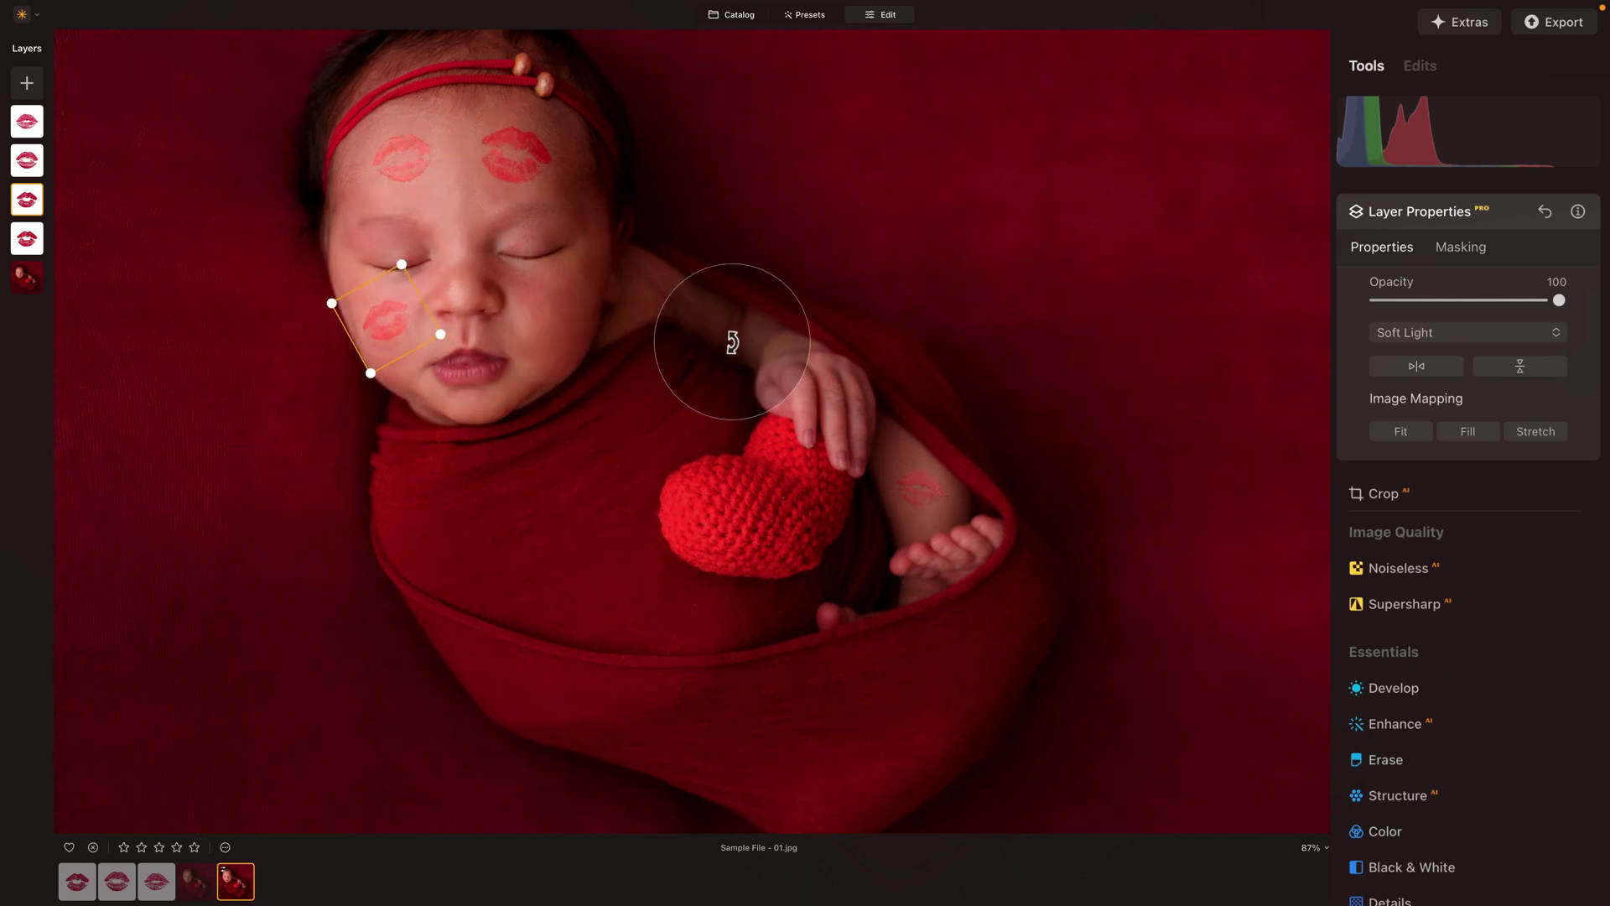
{"action": "left_click_drag", "start_coordinate": [1557, 300], "coordinate": [1528, 300]}
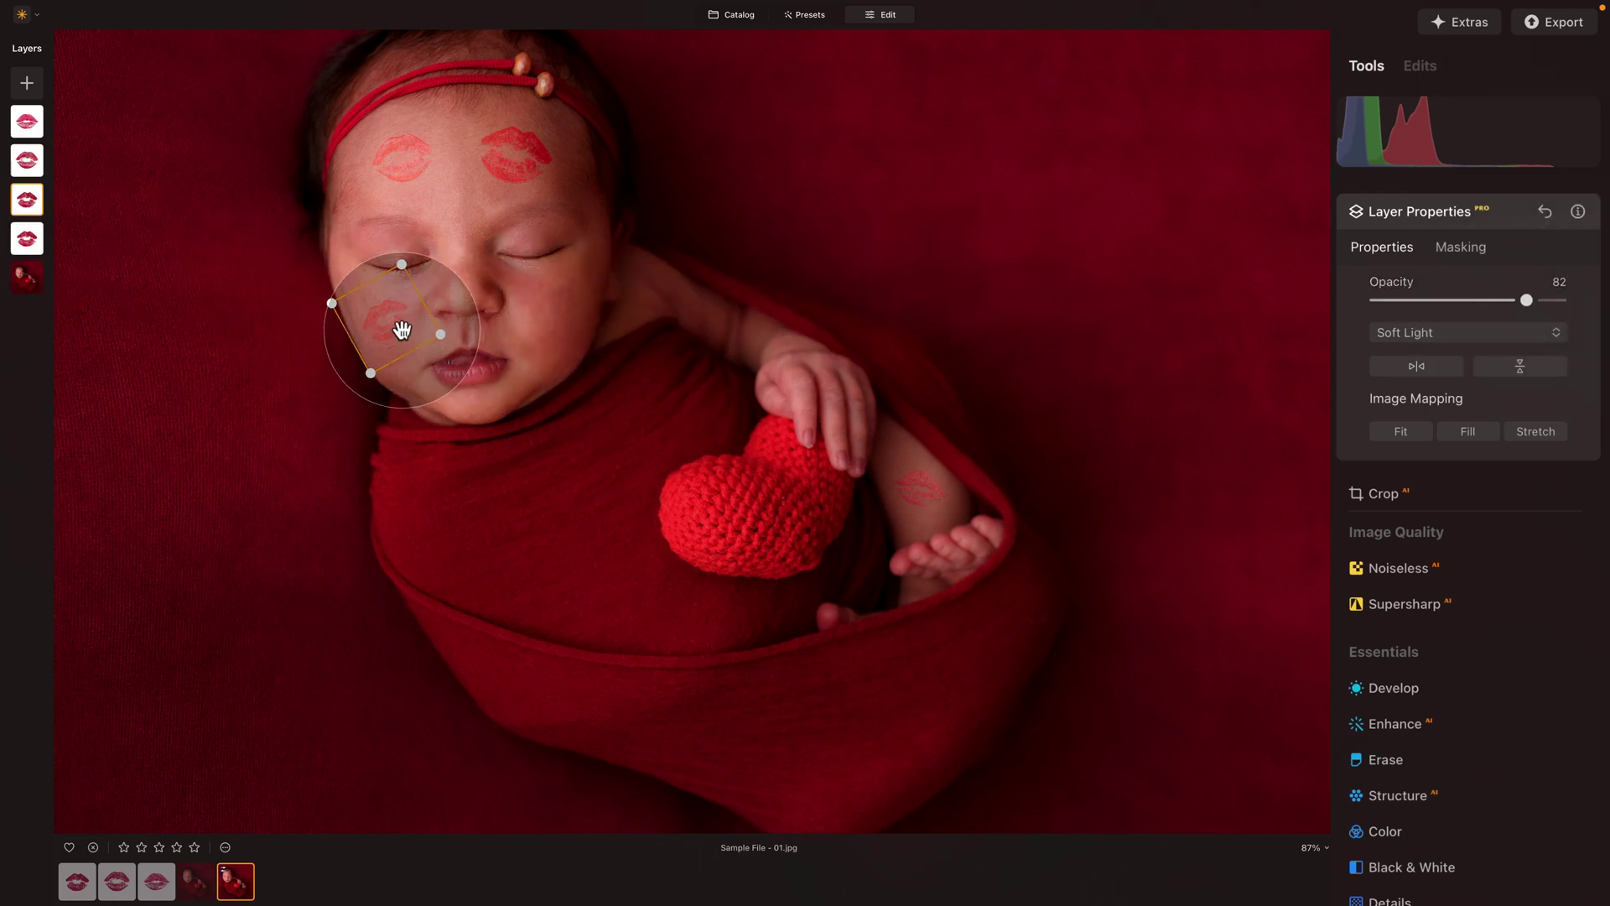
Remove the duplicated kiss layer from the baby's cheek
{"action": "left_click_drag", "start_coordinate": [395, 325], "coordinate": [449, 339]}
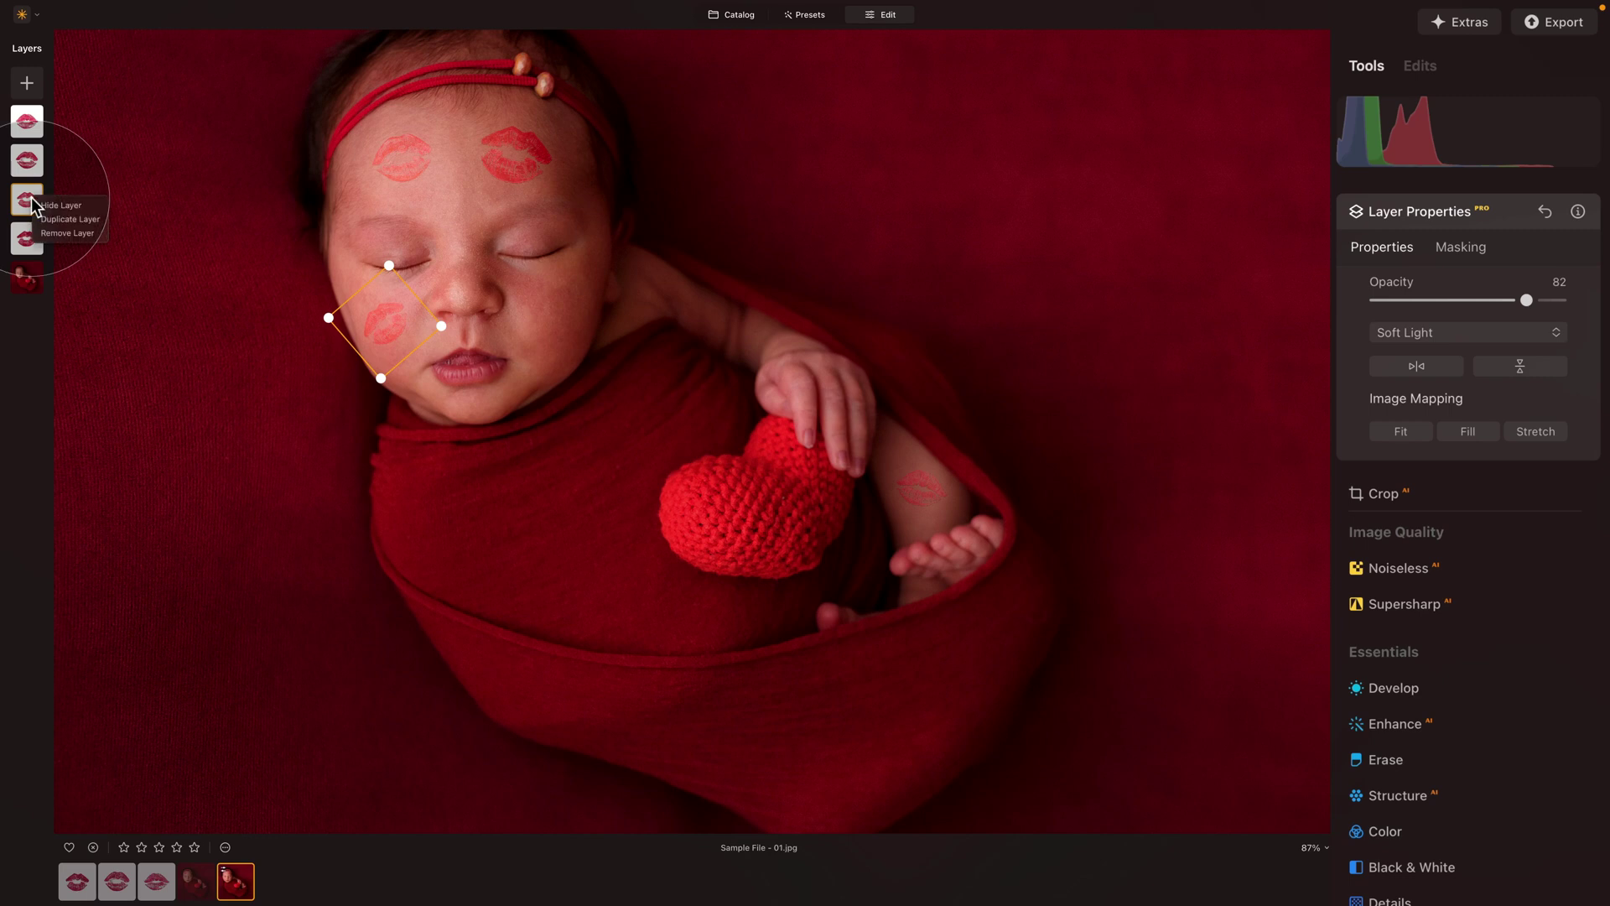
{"action": "left_click", "coordinate": [60, 206]}
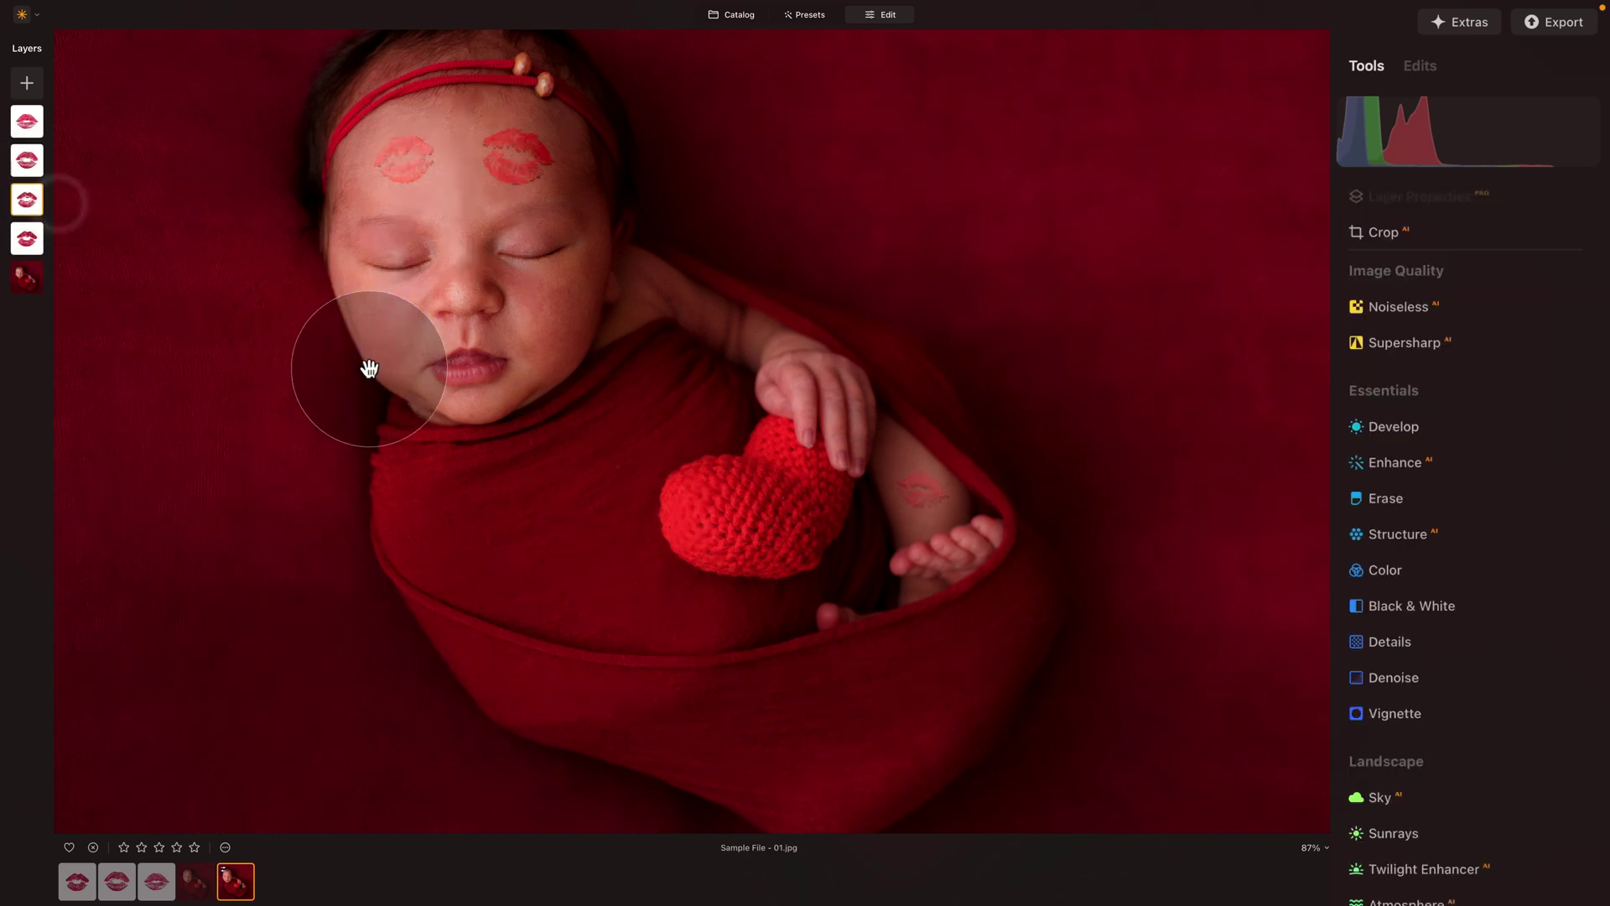
{"action": "right_click", "coordinate": [25, 198]}
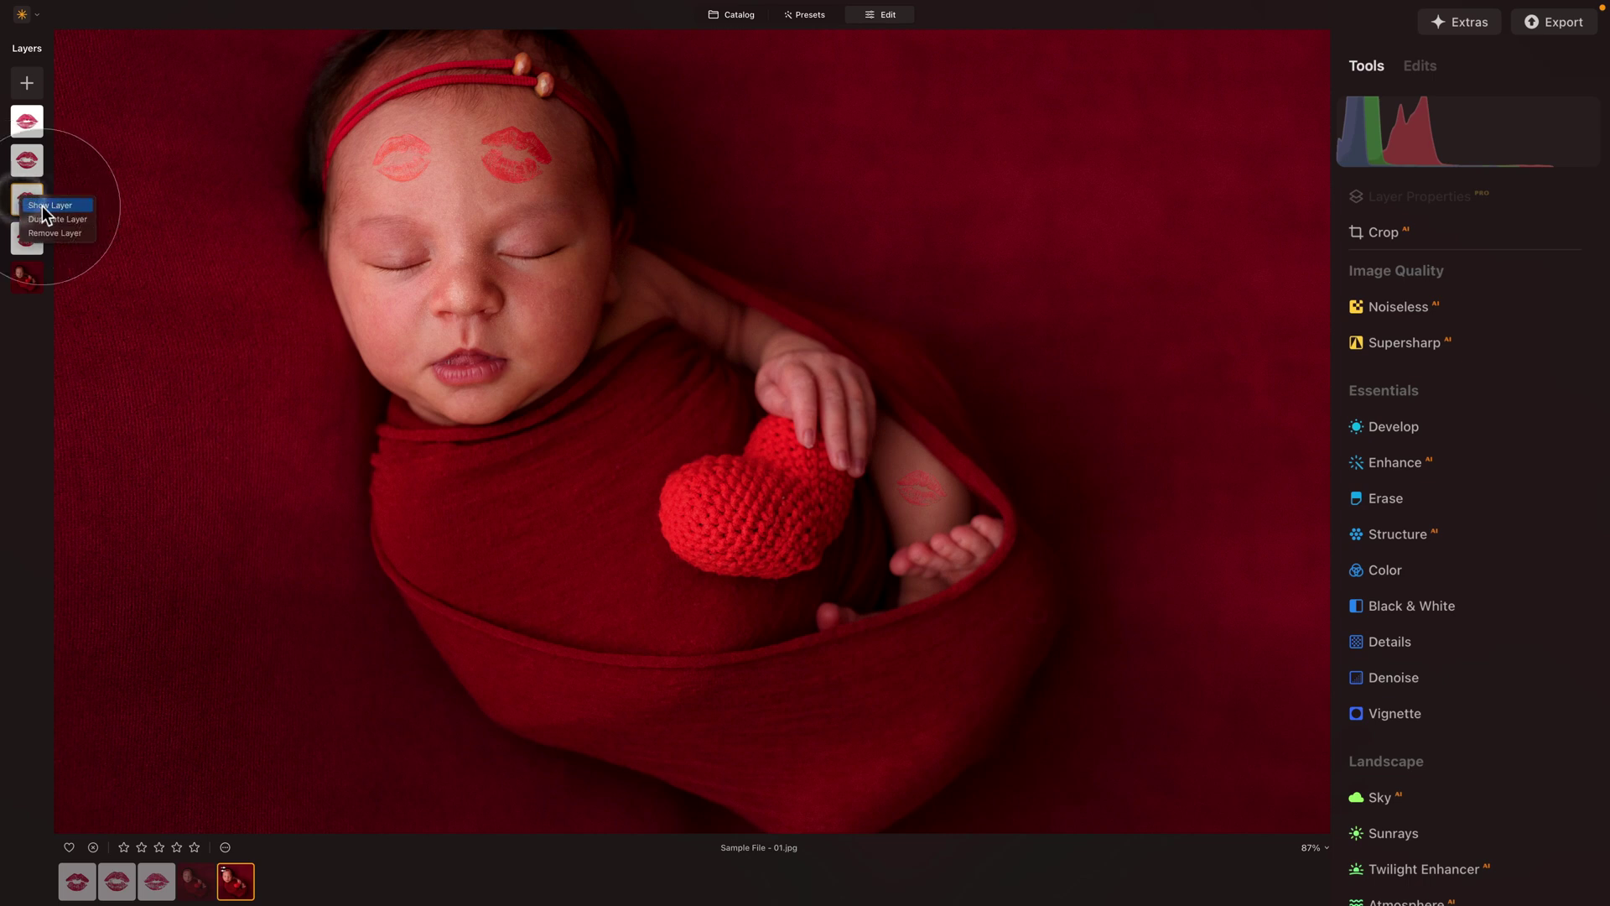
{"action": "left_click", "coordinate": [87, 233]}
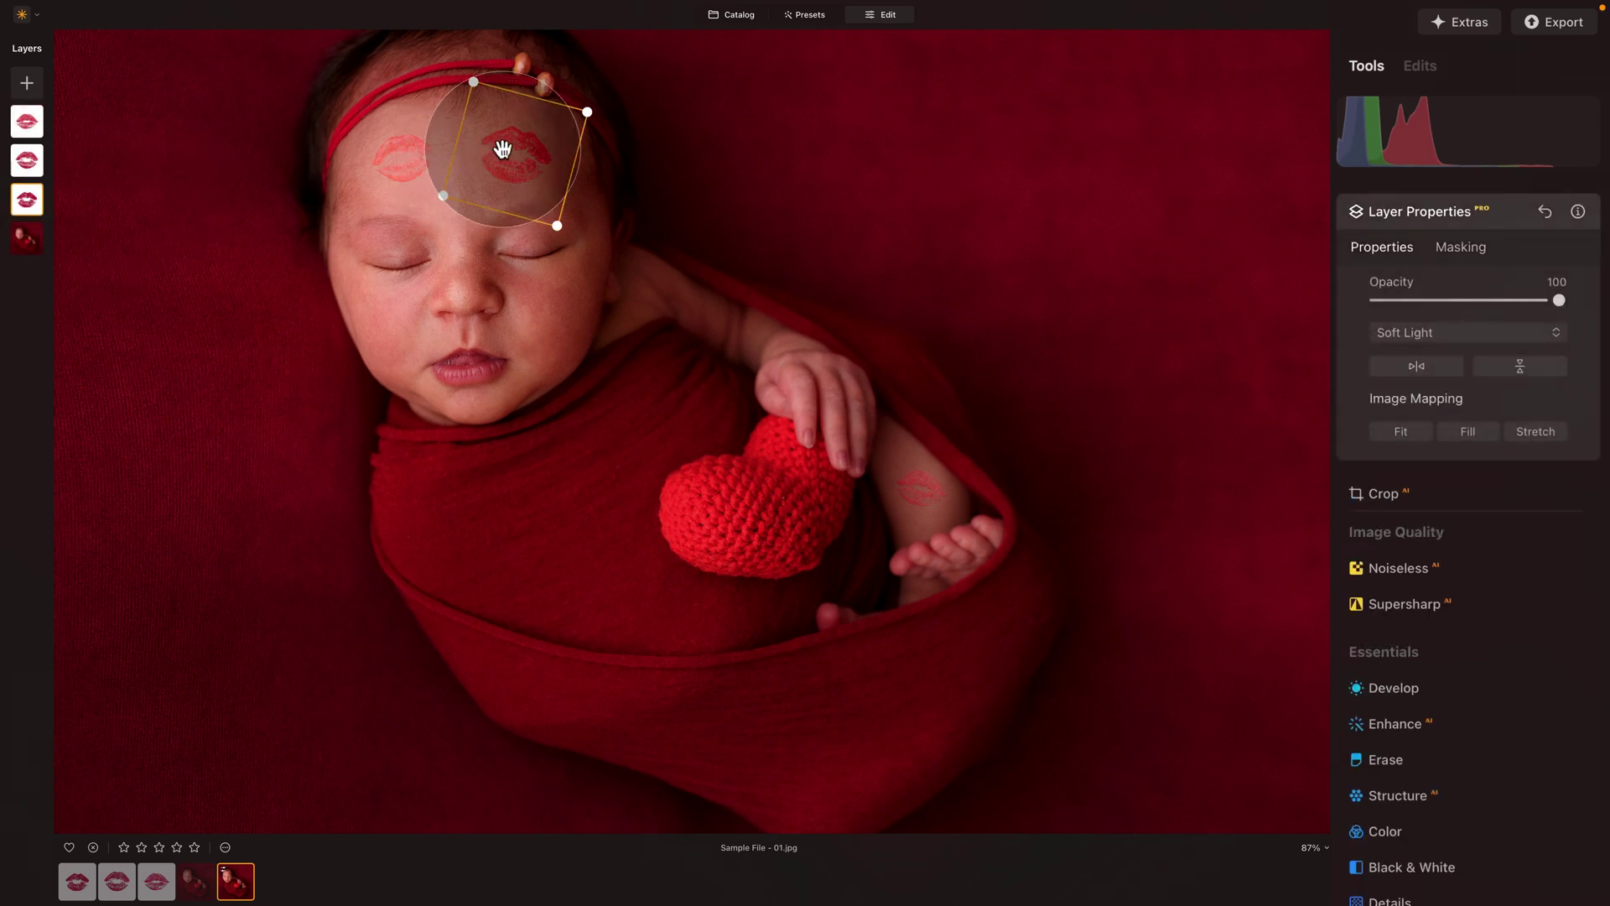
Move the kiss on the right half of the forehead slightly down and toward the other forehead kiss, keeping its layer selected
{"action": "left_click_drag", "start_coordinate": [503, 151], "coordinate": [517, 168]}
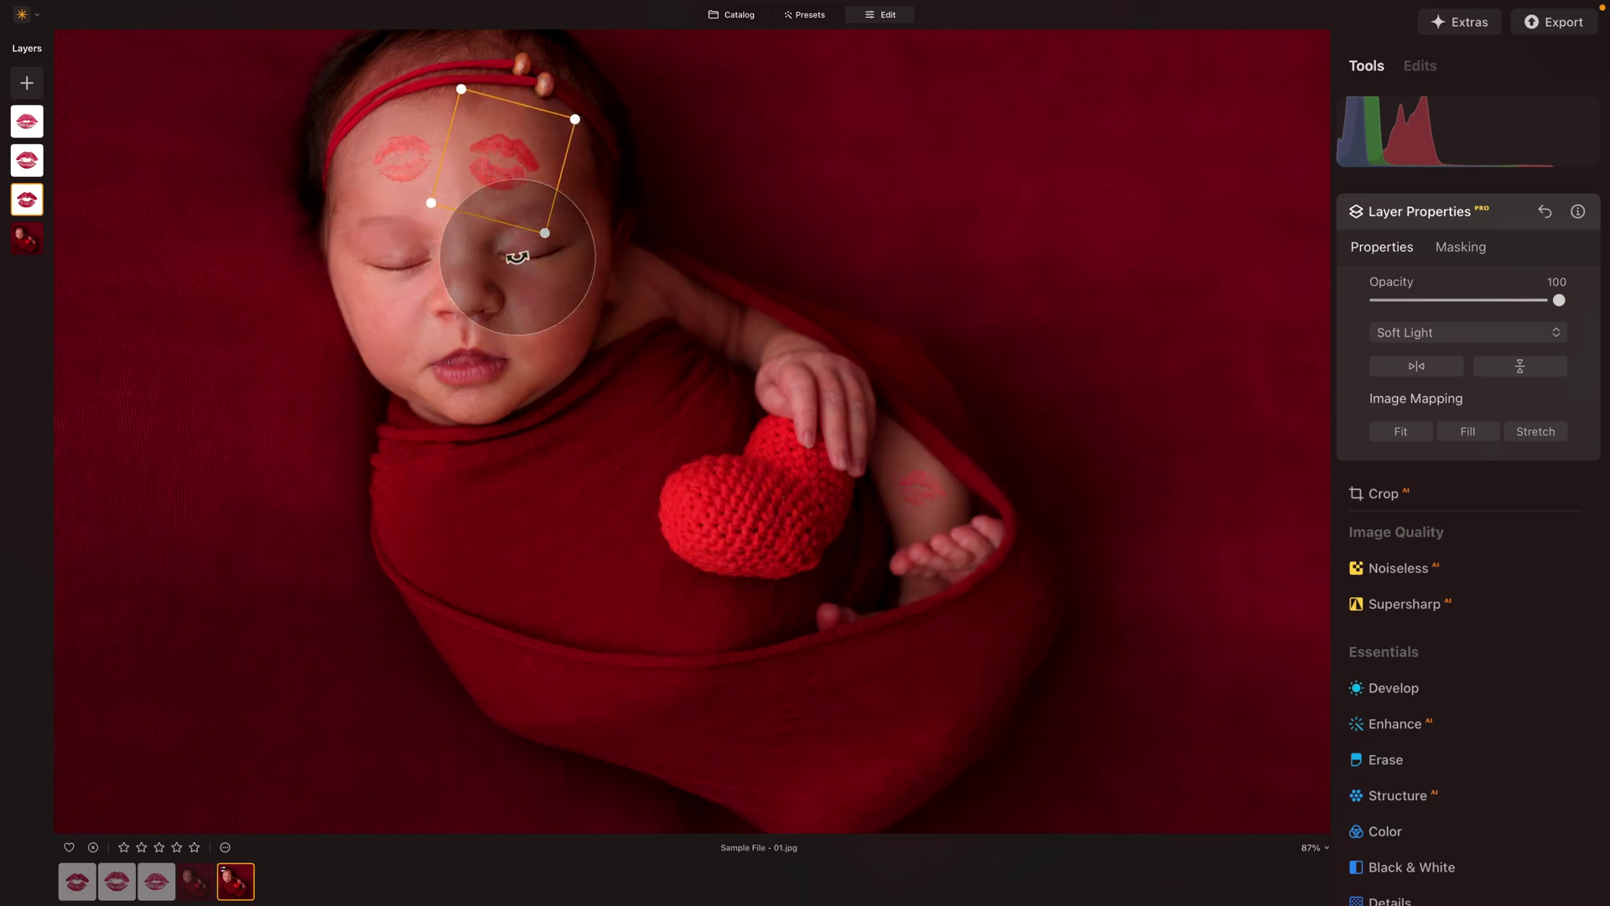
{"action": "left_click", "coordinate": [410, 147]}
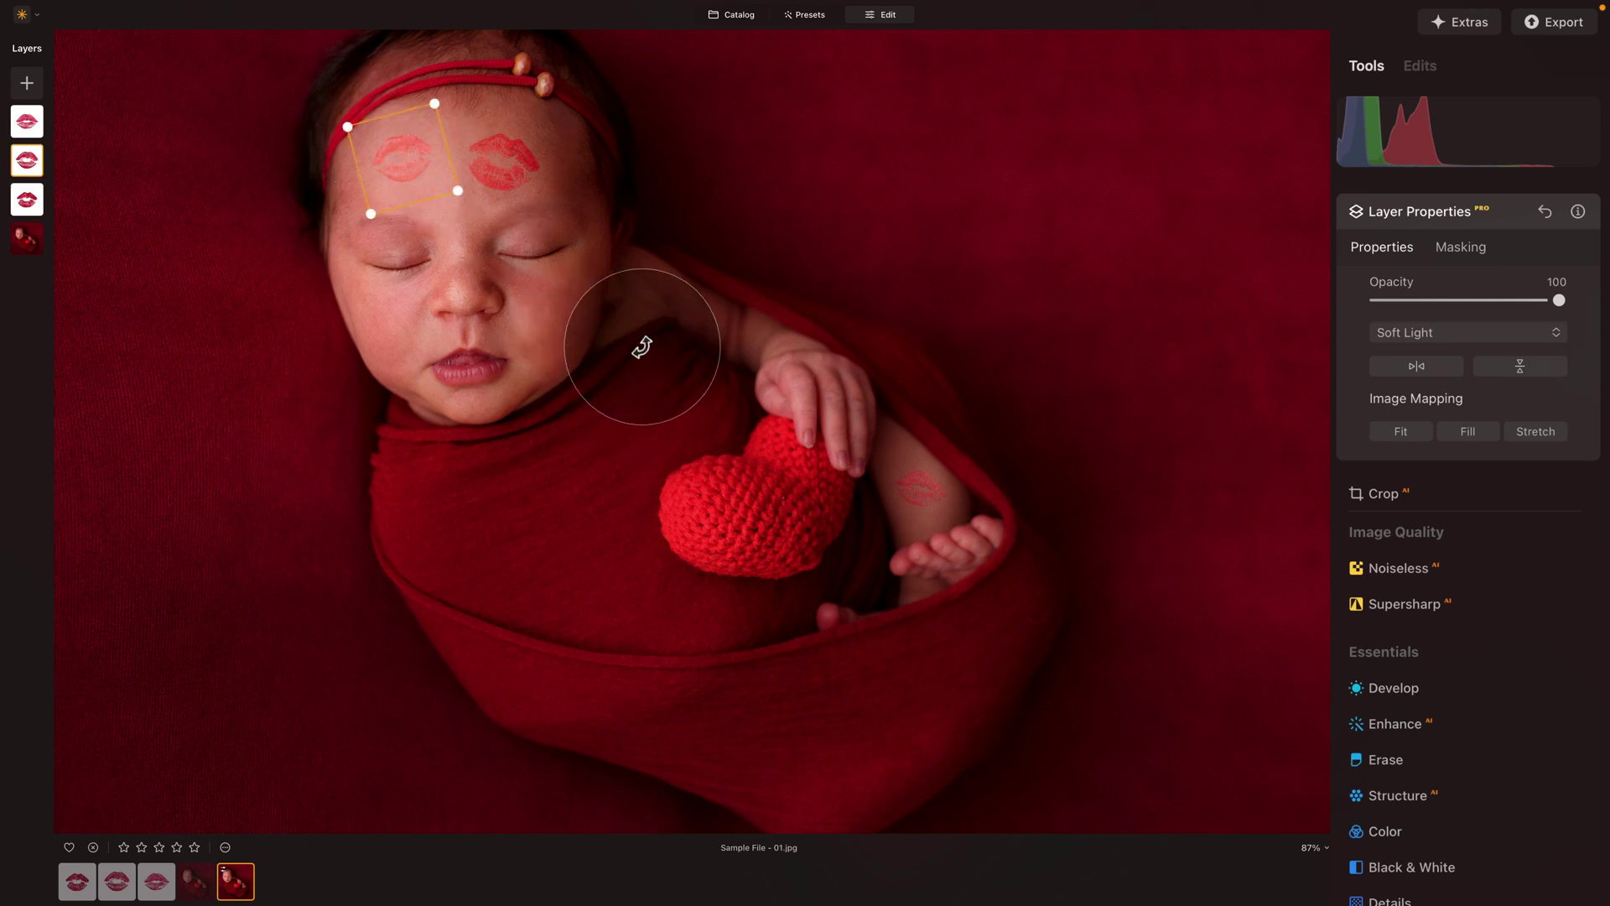
{"action": "left_click", "coordinate": [503, 155]}
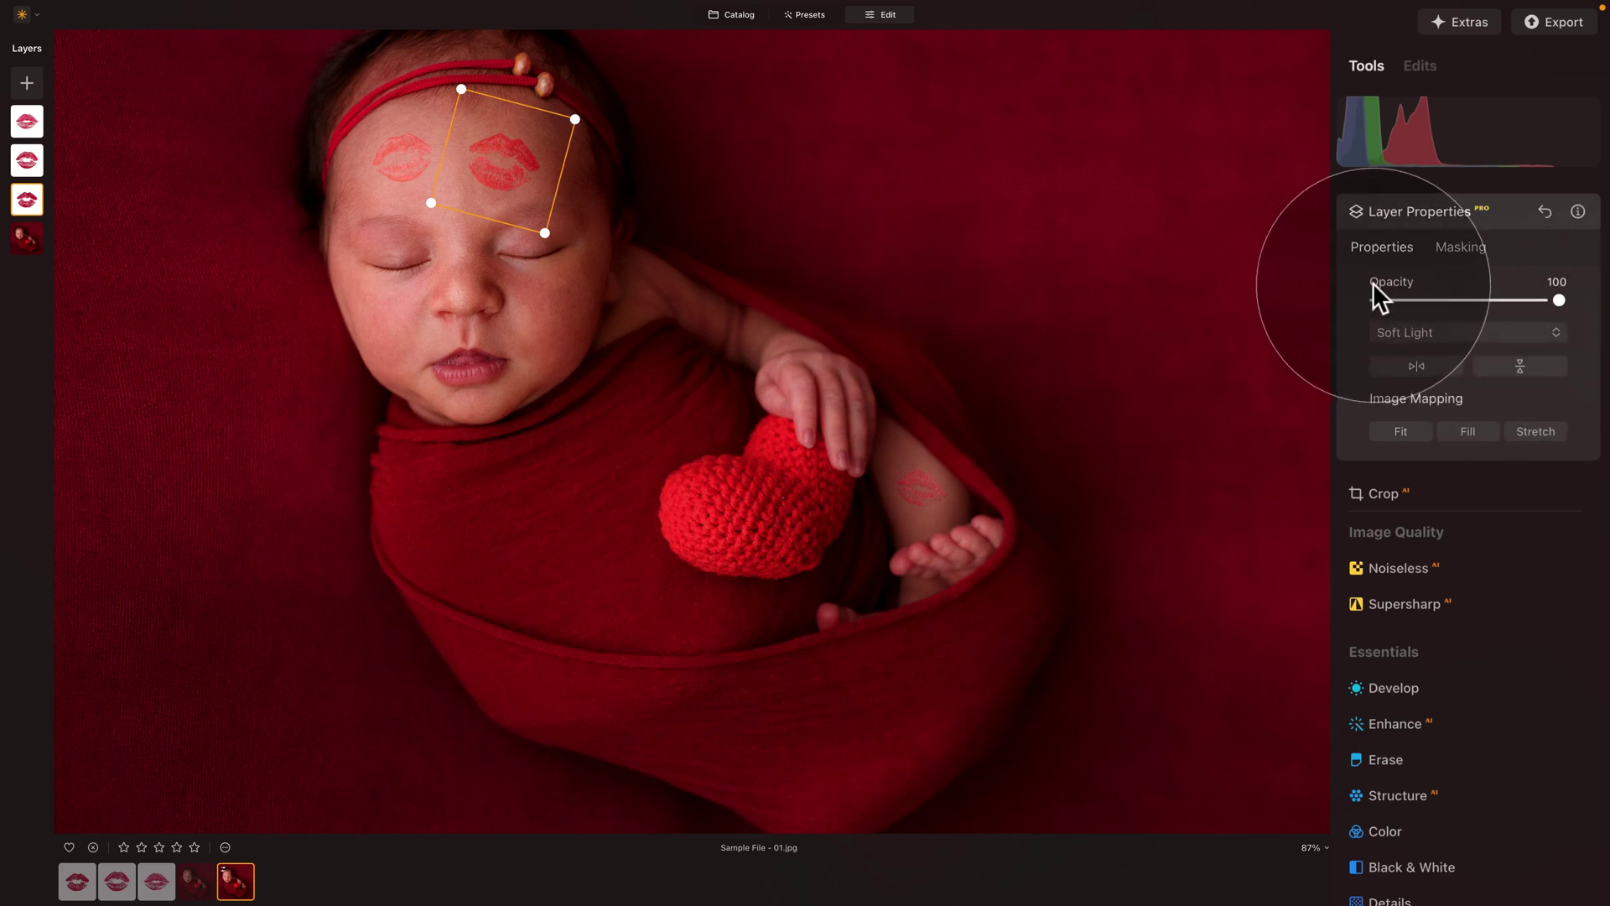
Open the Color adjustments for the kiss on the right half of the forehead
{"action": "scroll", "coordinate": [1411, 672], "scroll_direction": "down", "scroll_amount": 3}
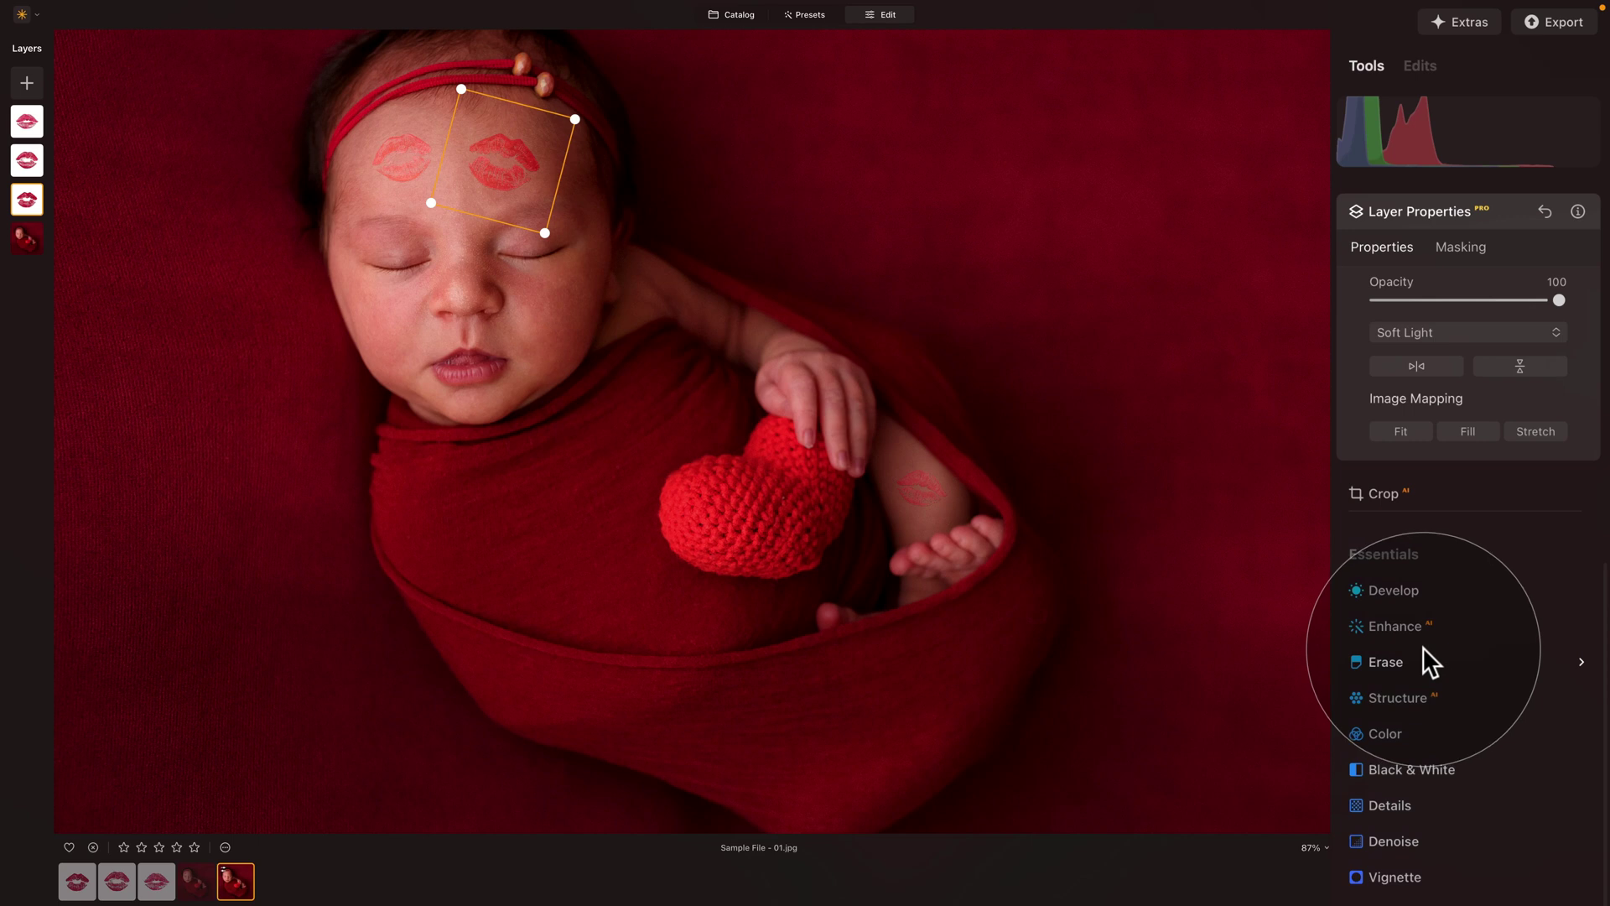
{"action": "left_click", "coordinate": [1412, 726]}
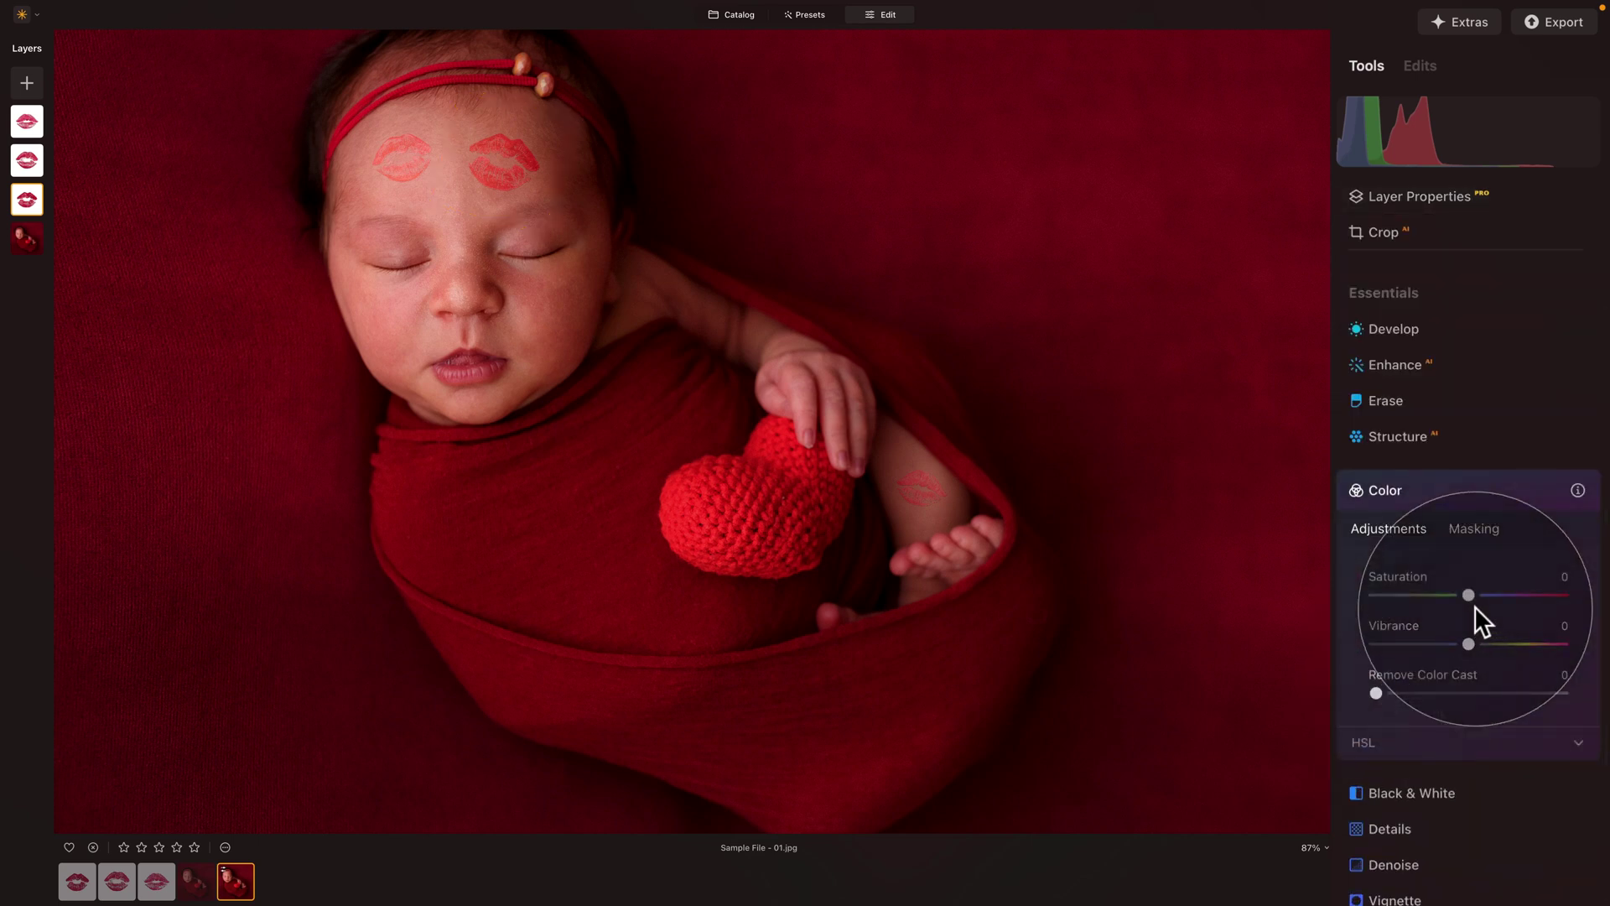
{"action": "scroll", "coordinate": [1402, 566], "scroll_direction": "down", "scroll_amount": 4}
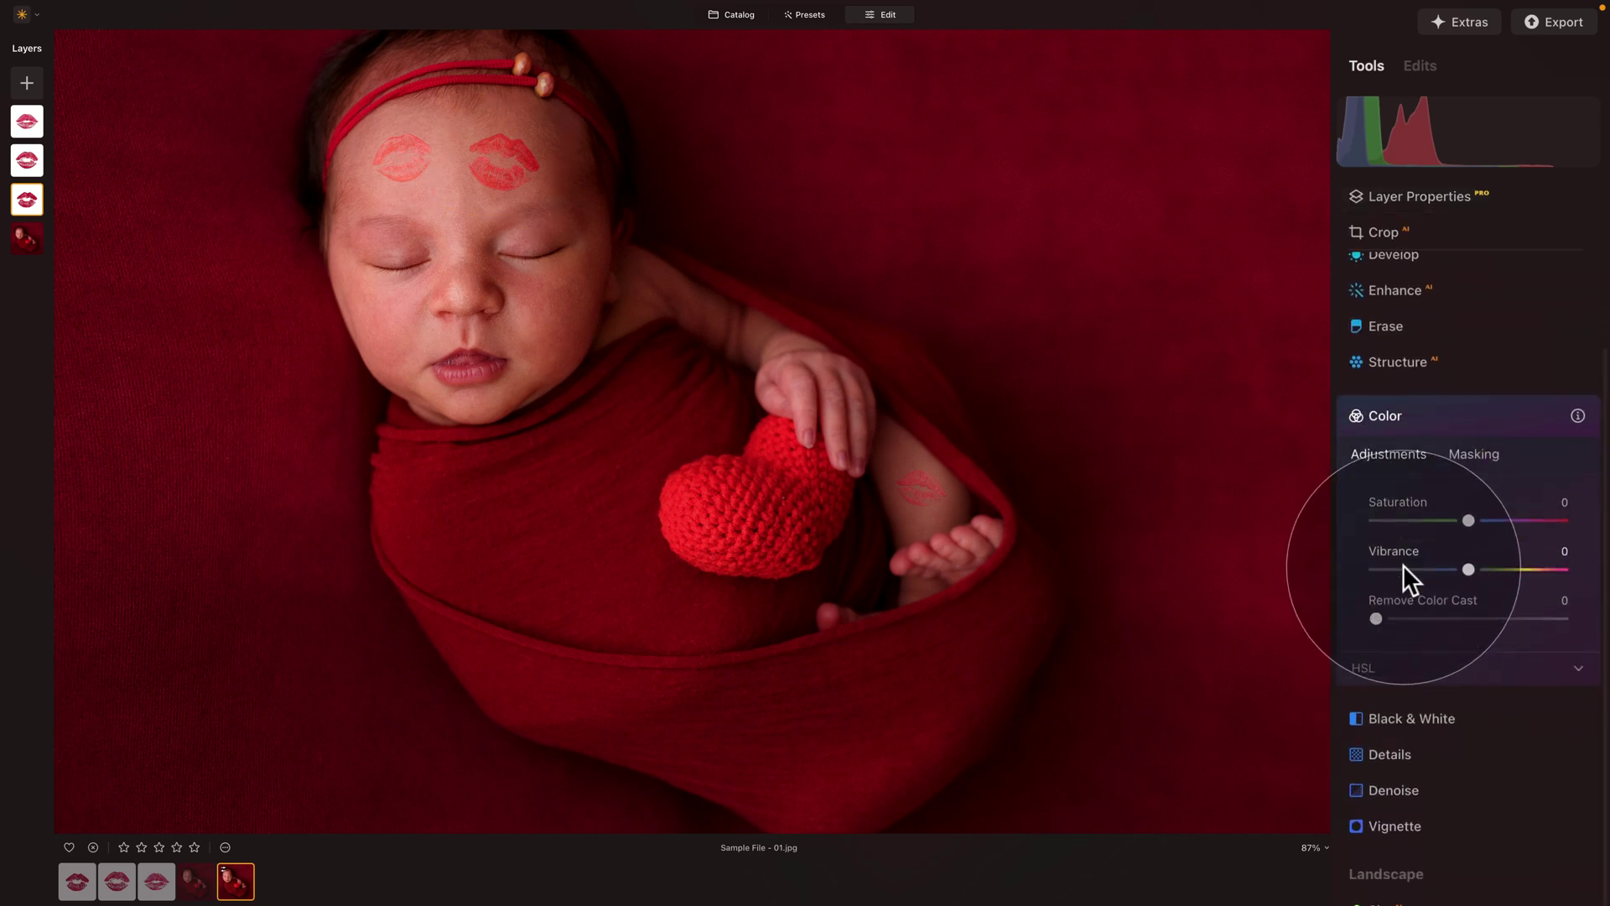
{"action": "scroll", "coordinate": [1402, 559], "scroll_direction": "down", "scroll_amount": 1}
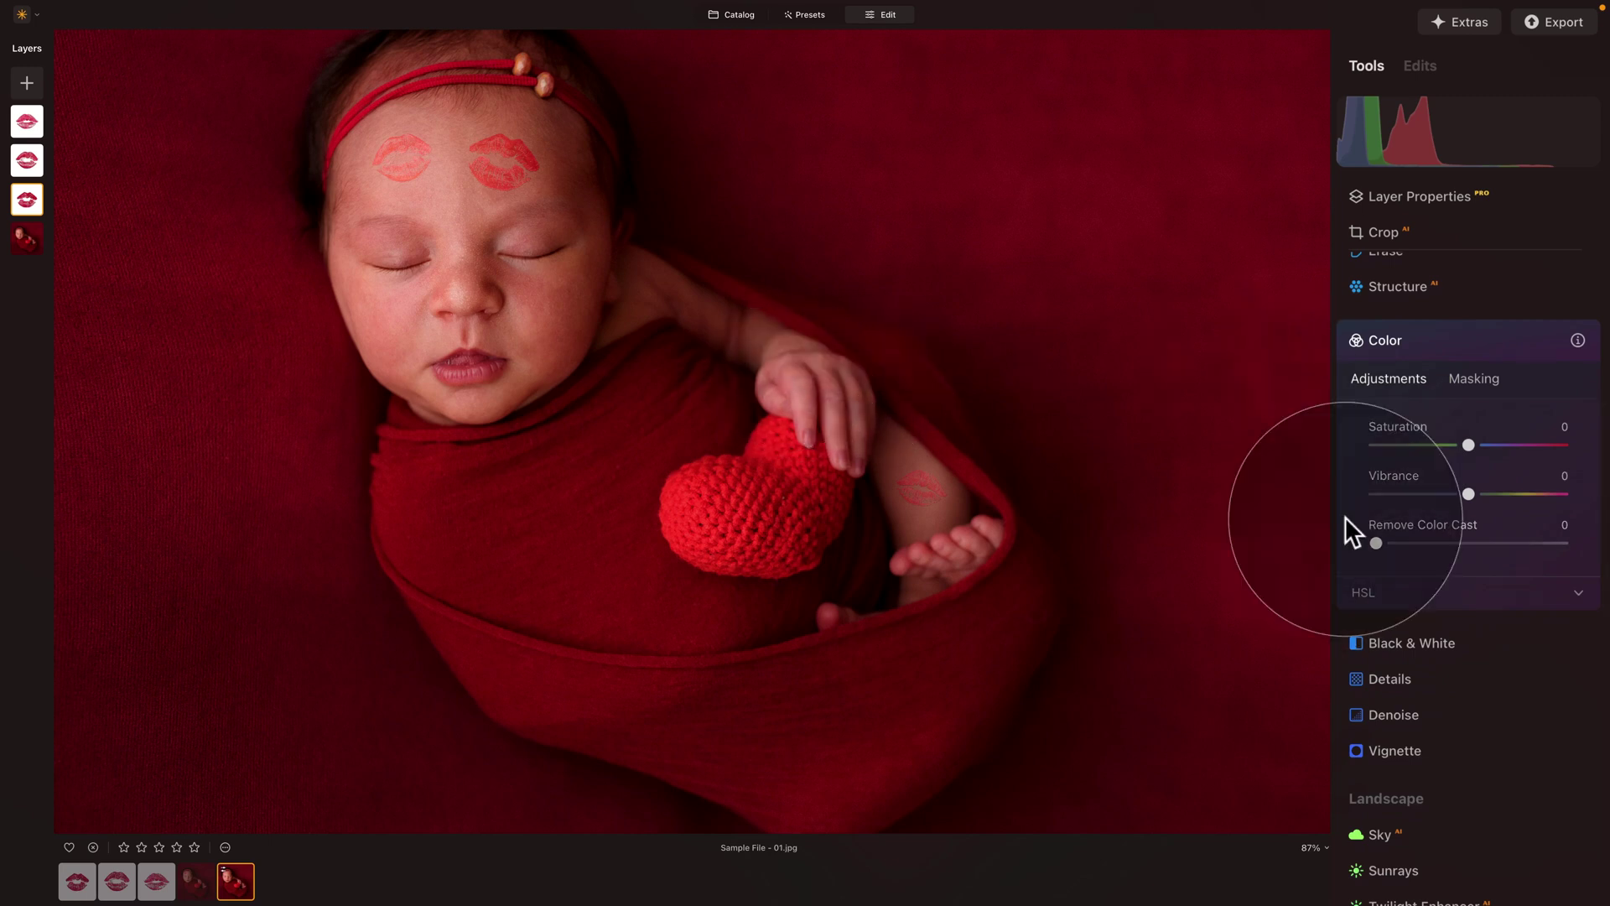
Try the selected kiss's overall saturation at -100 and -33, and reset it to 0
{"action": "left_click_drag", "start_coordinate": [1468, 445], "coordinate": [1340, 466]}
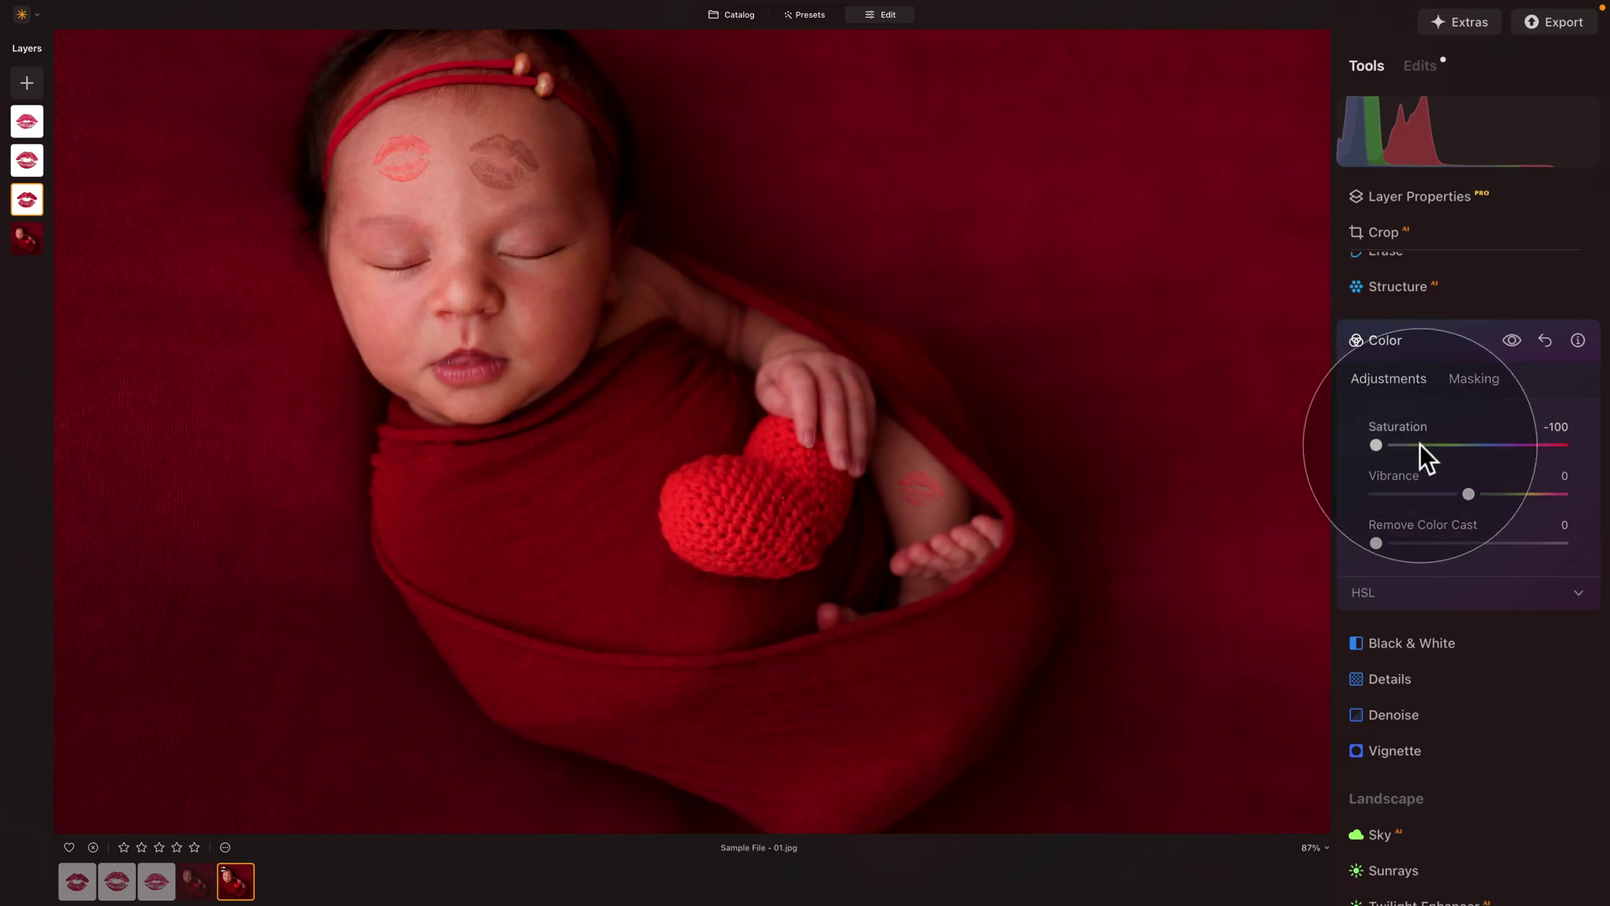
{"action": "mouse_move", "coordinate": [1419, 444]}
{"action": "left_mouse_down"}
{"action": "mouse_move", "coordinate": [1459, 445]}
{"action": "mouse_move", "coordinate": [1435, 444]}
{"action": "left_mouse_up"}
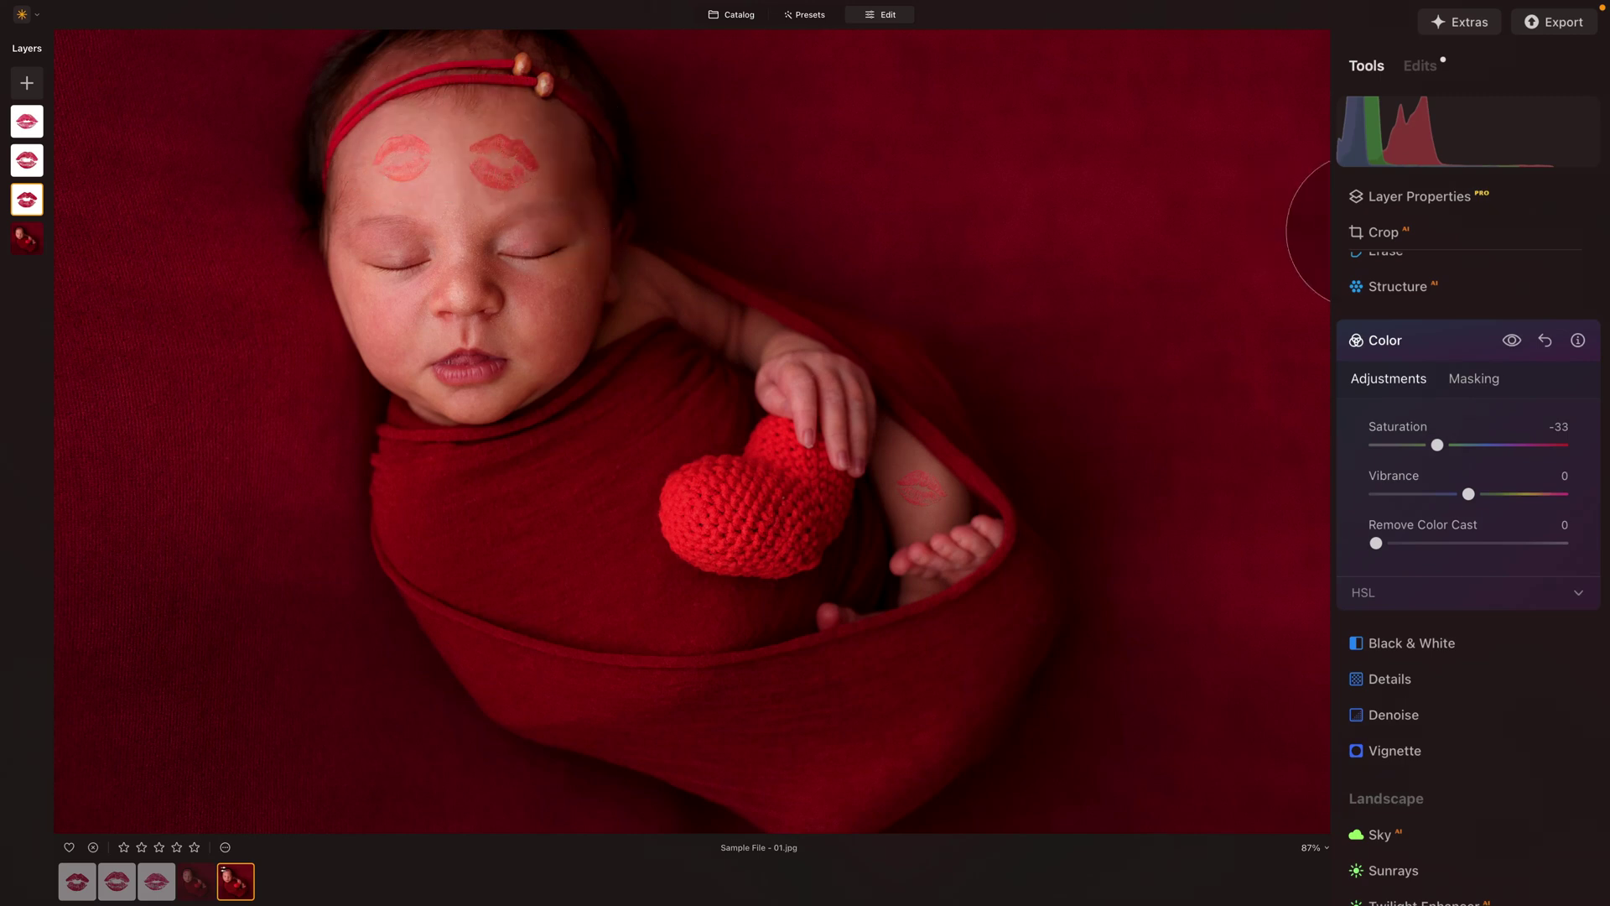
{"action": "double_click", "coordinate": [1400, 424]}
Try the selected kiss's vibrance at 100, and set it to -20
{"action": "left_click_drag", "start_coordinate": [1468, 493], "coordinate": [1606, 495]}
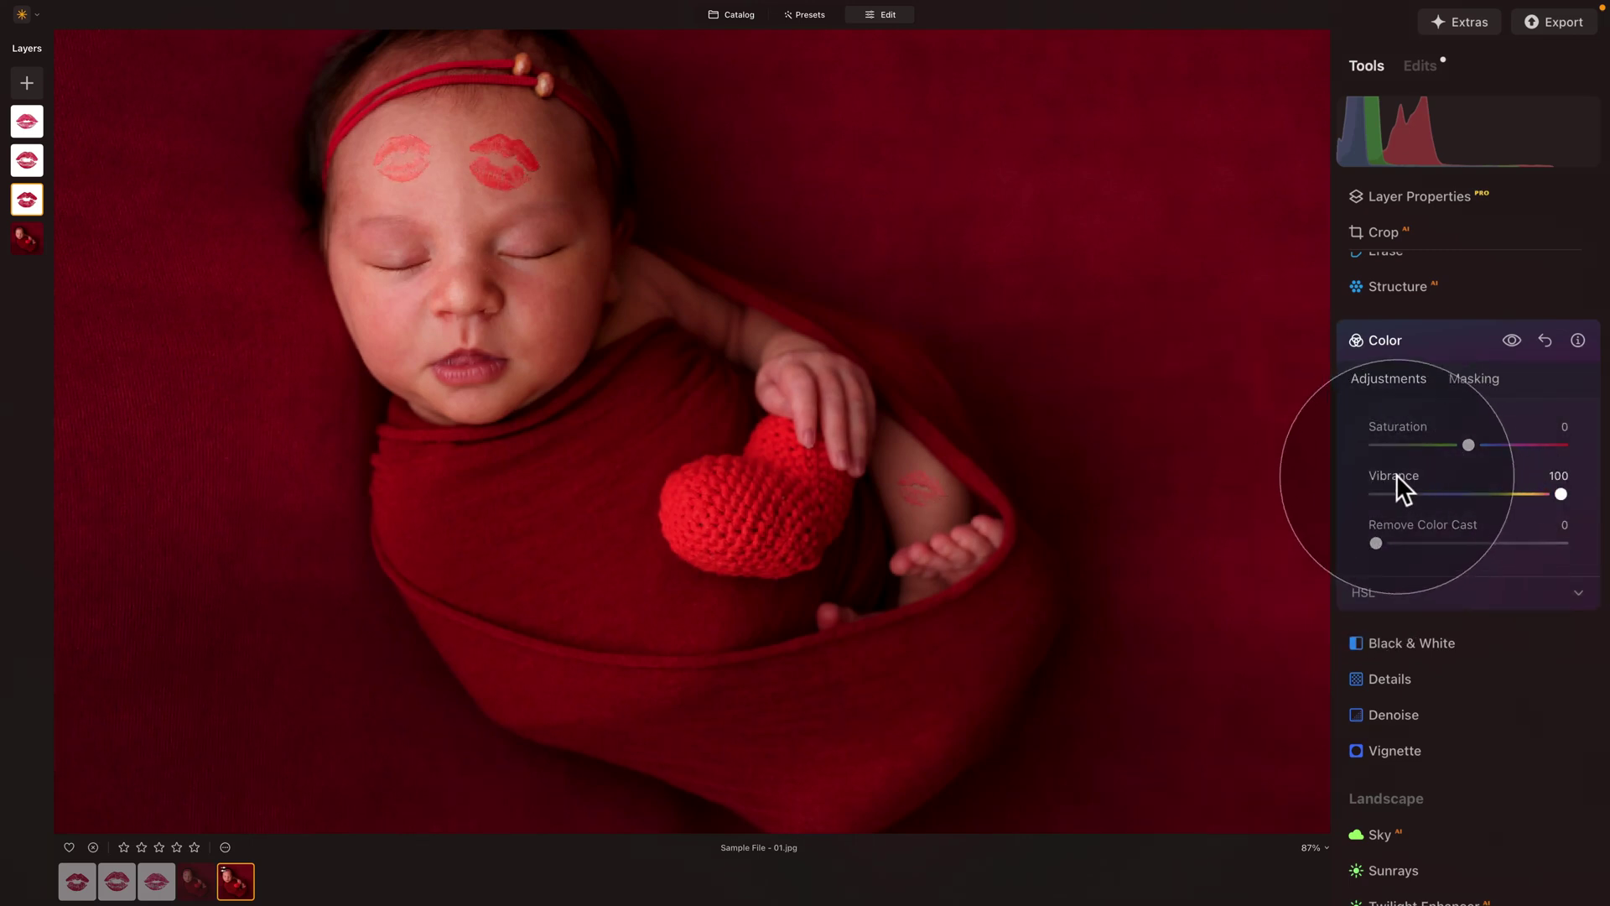
{"action": "left_click", "coordinate": [1447, 494]}
{"action": "left_click_drag", "start_coordinate": [1446, 490], "coordinate": [1443, 488]}
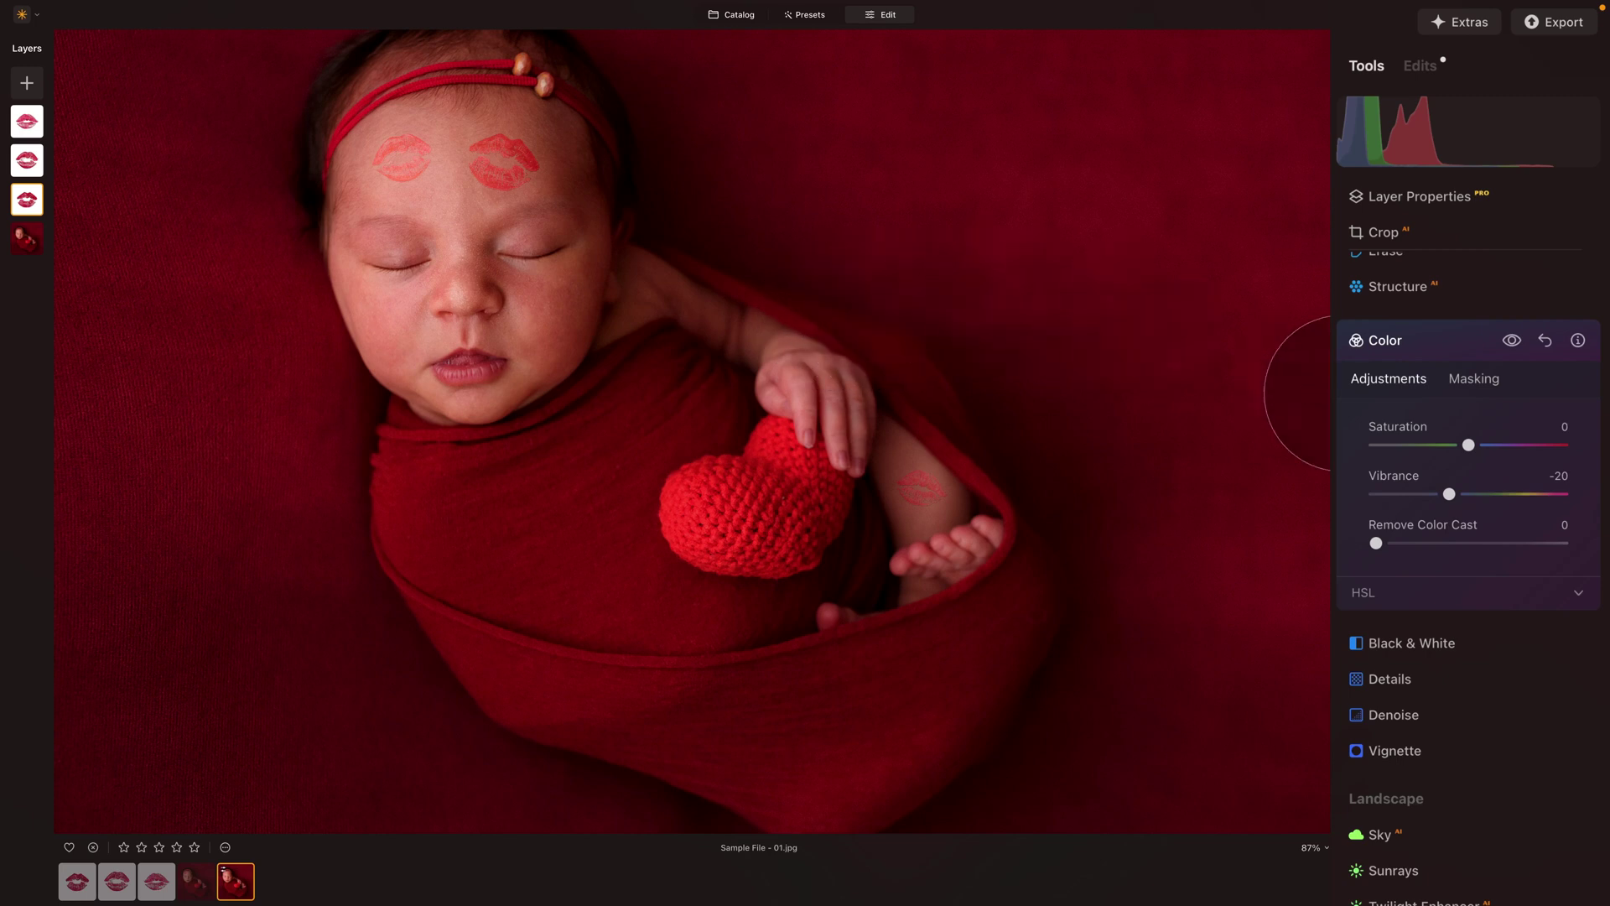
Try the selected kiss's HSL red hue at 100 and -100, and reset it to 0
{"action": "left_click", "coordinate": [1380, 590]}
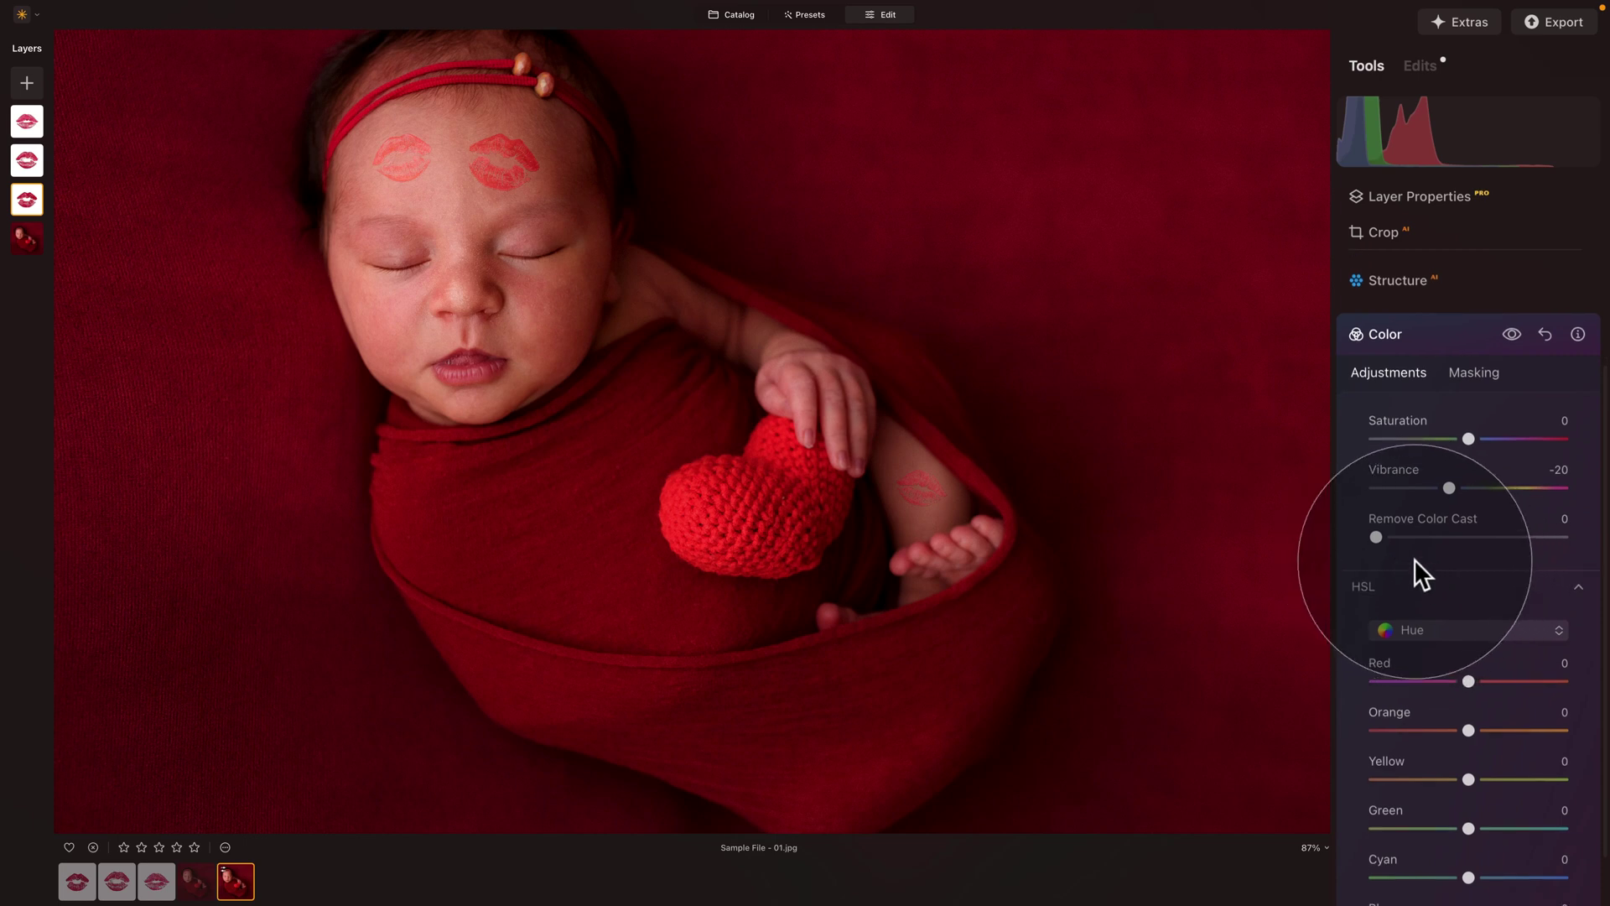
{"action": "scroll", "coordinate": [1459, 612], "scroll_direction": "down", "scroll_amount": 1}
{"action": "left_click", "coordinate": [1477, 629]}
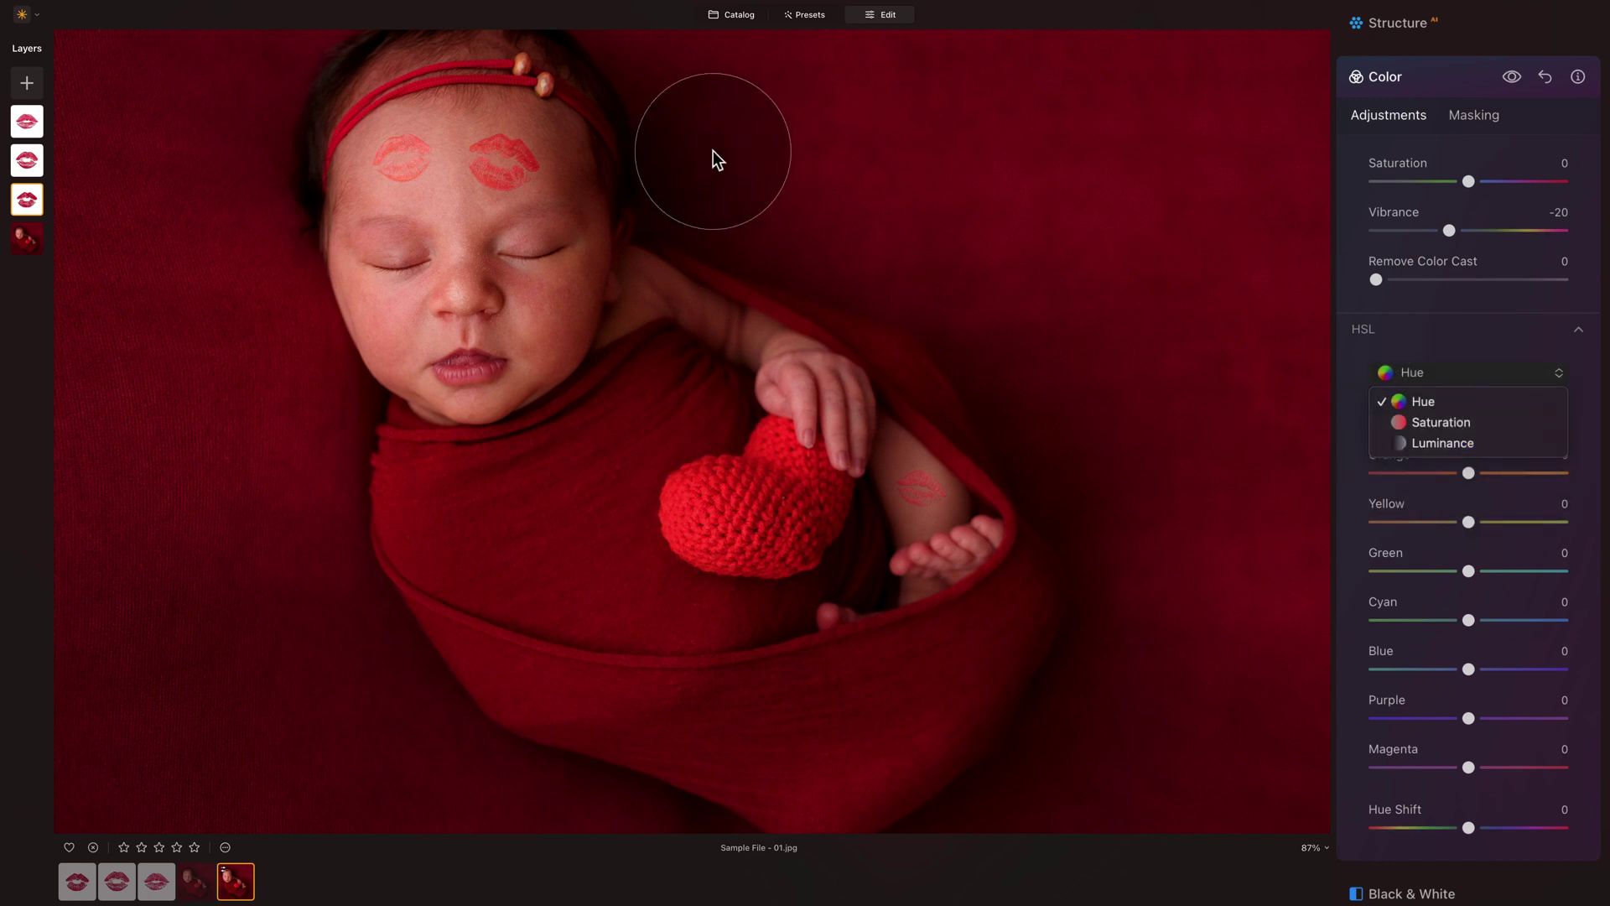
{"action": "left_click", "coordinate": [1464, 330]}
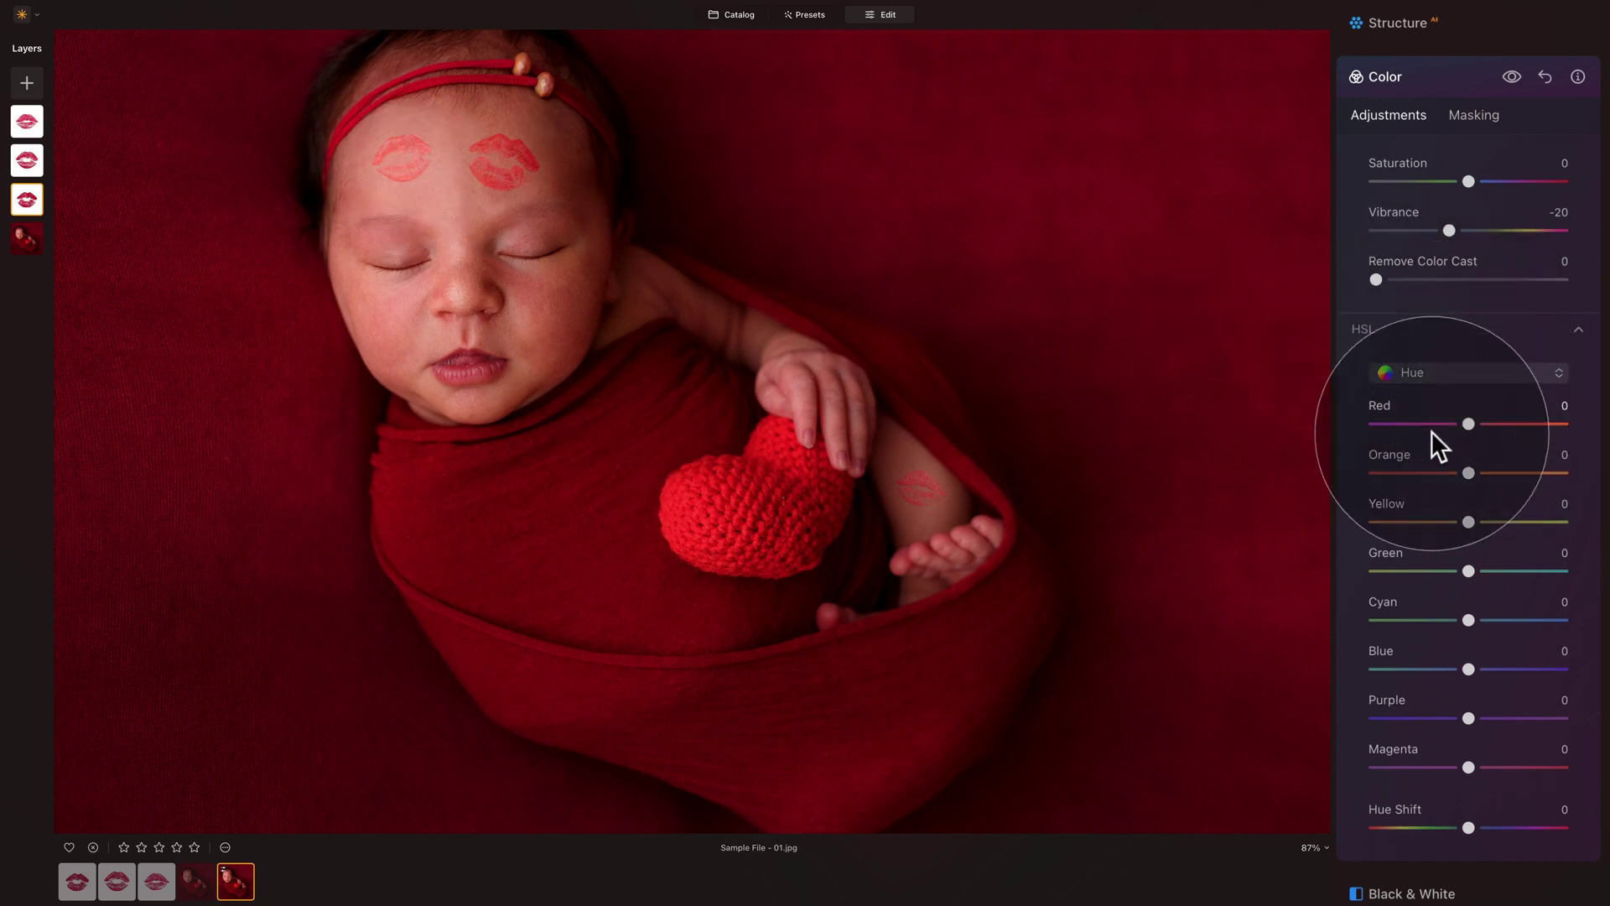
{"action": "left_click", "coordinate": [1430, 371]}
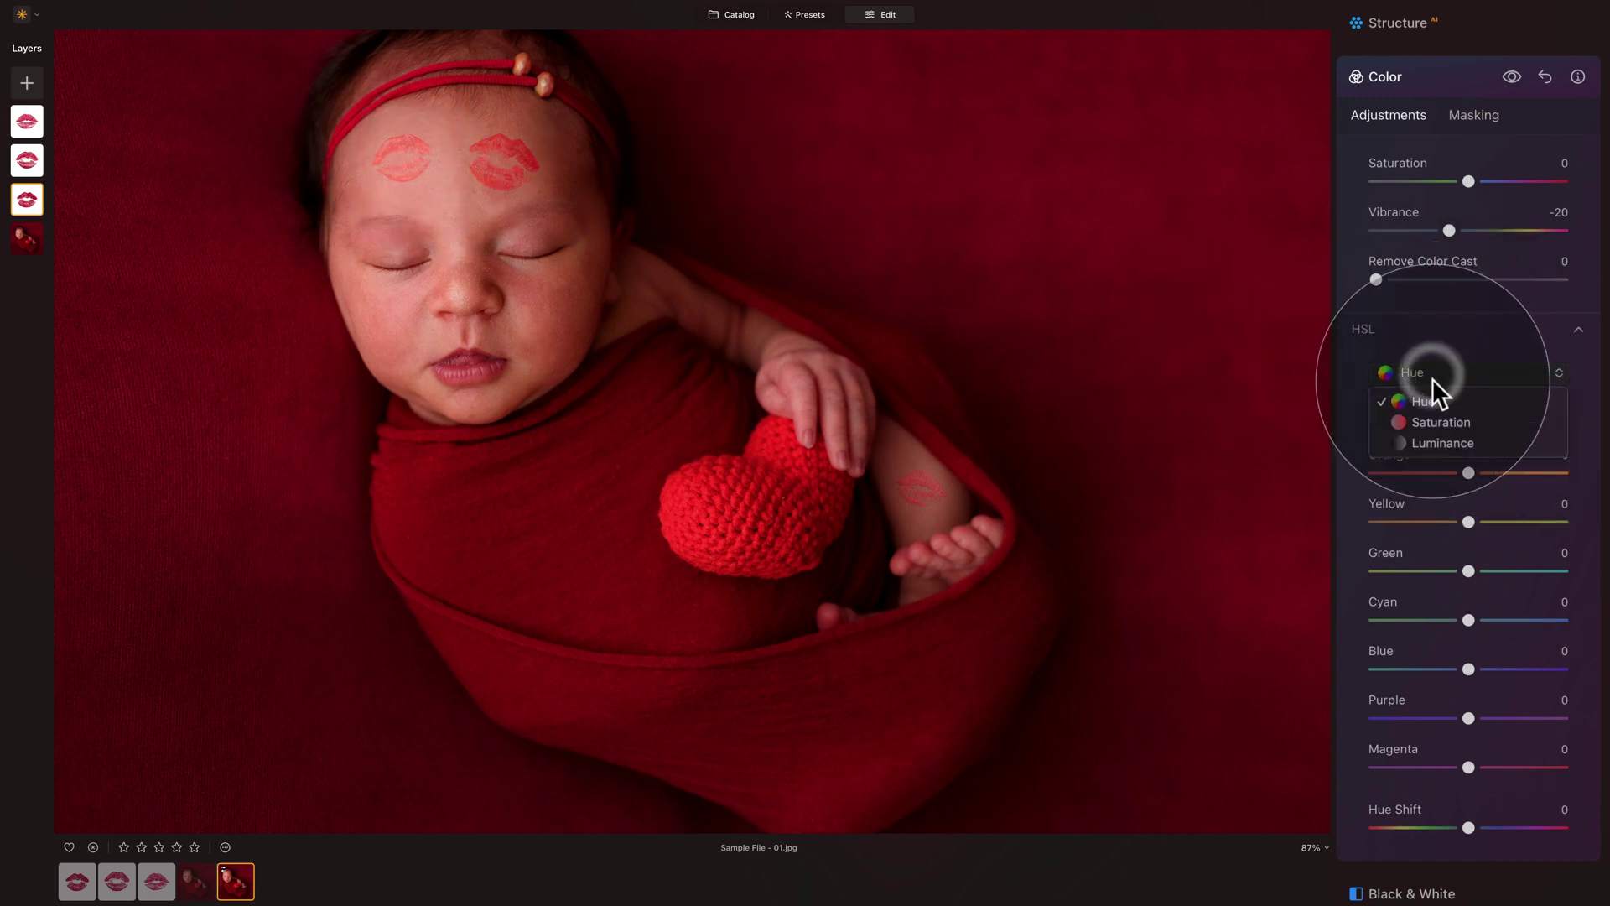
{"action": "left_click", "coordinate": [1462, 426]}
{"action": "left_click_drag", "start_coordinate": [1467, 423], "coordinate": [1561, 423]}
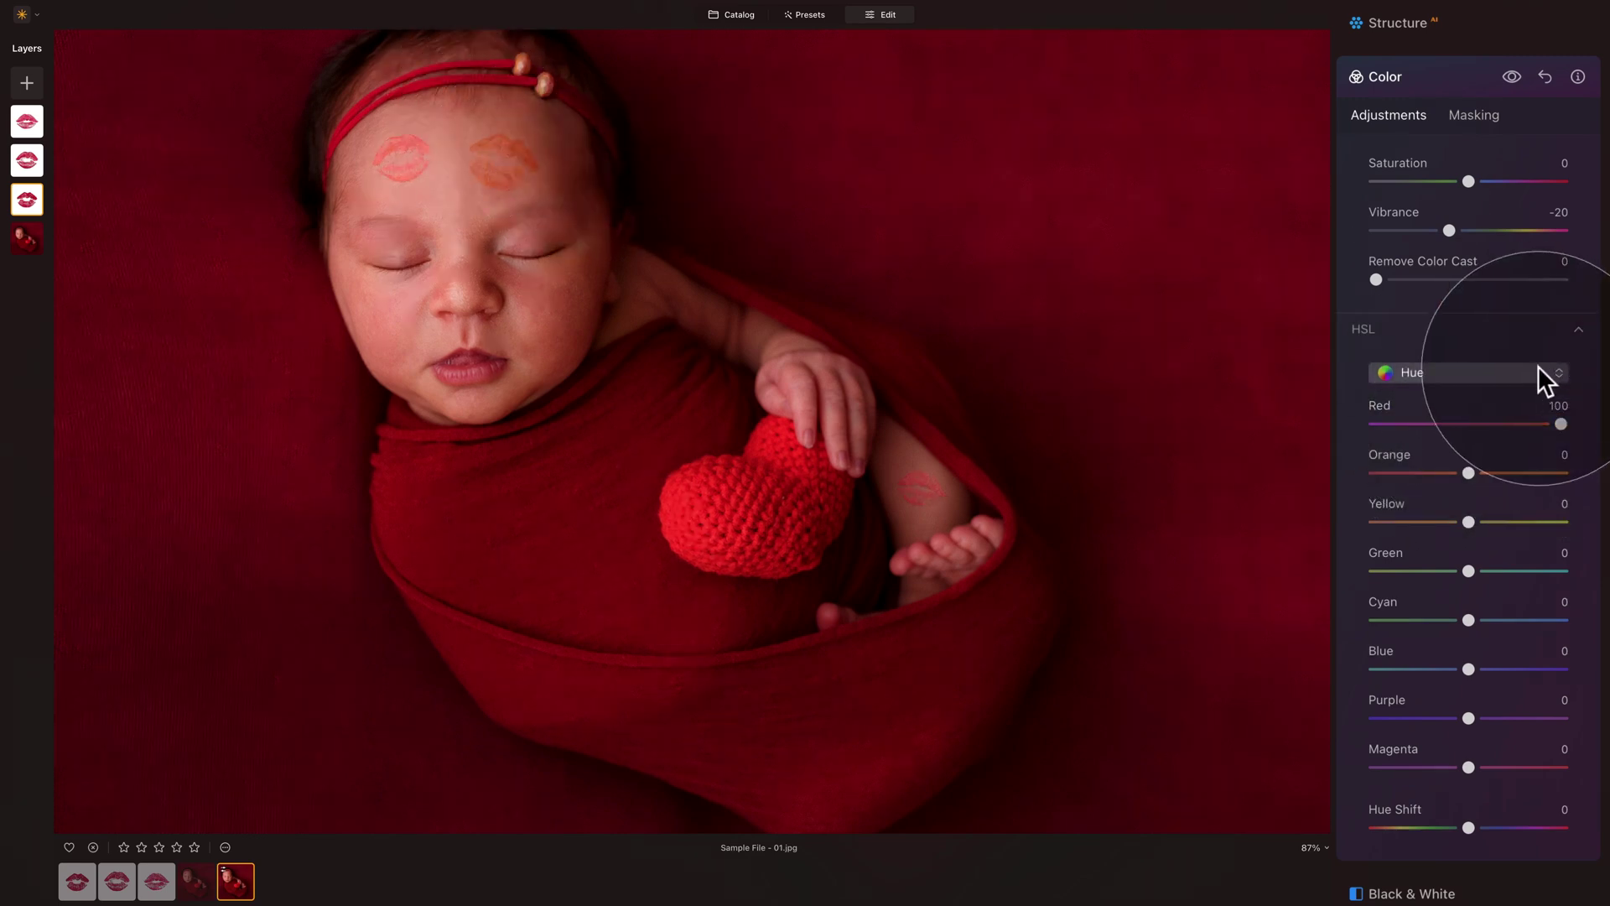
{"action": "left_click_drag", "start_coordinate": [1561, 424], "coordinate": [1316, 434]}
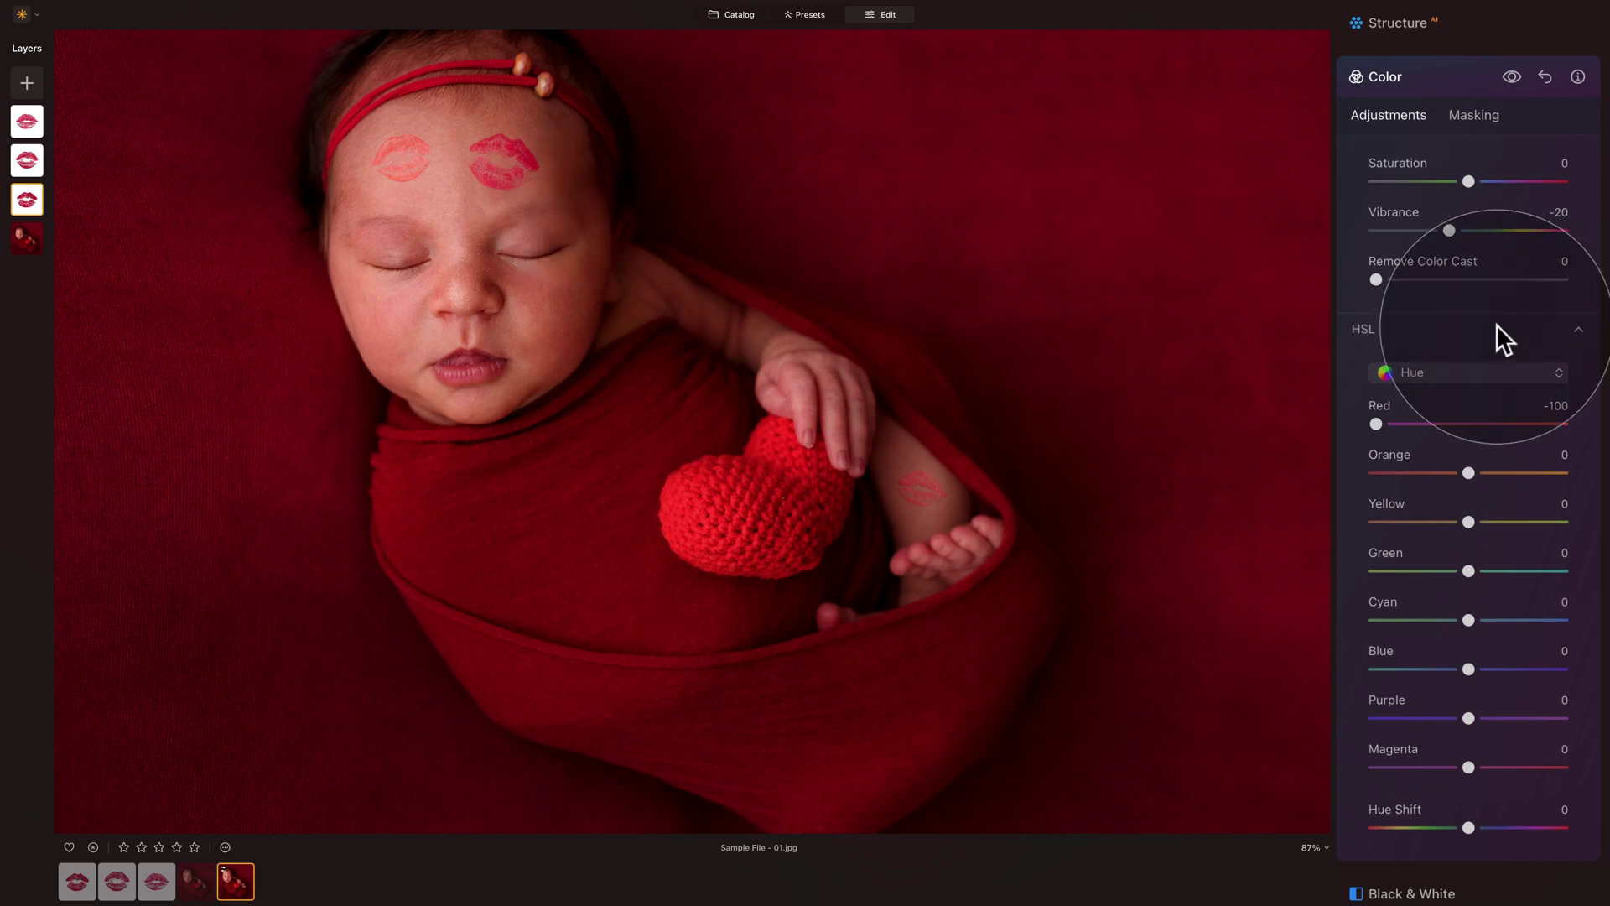
{"action": "double_click", "coordinate": [1387, 404]}
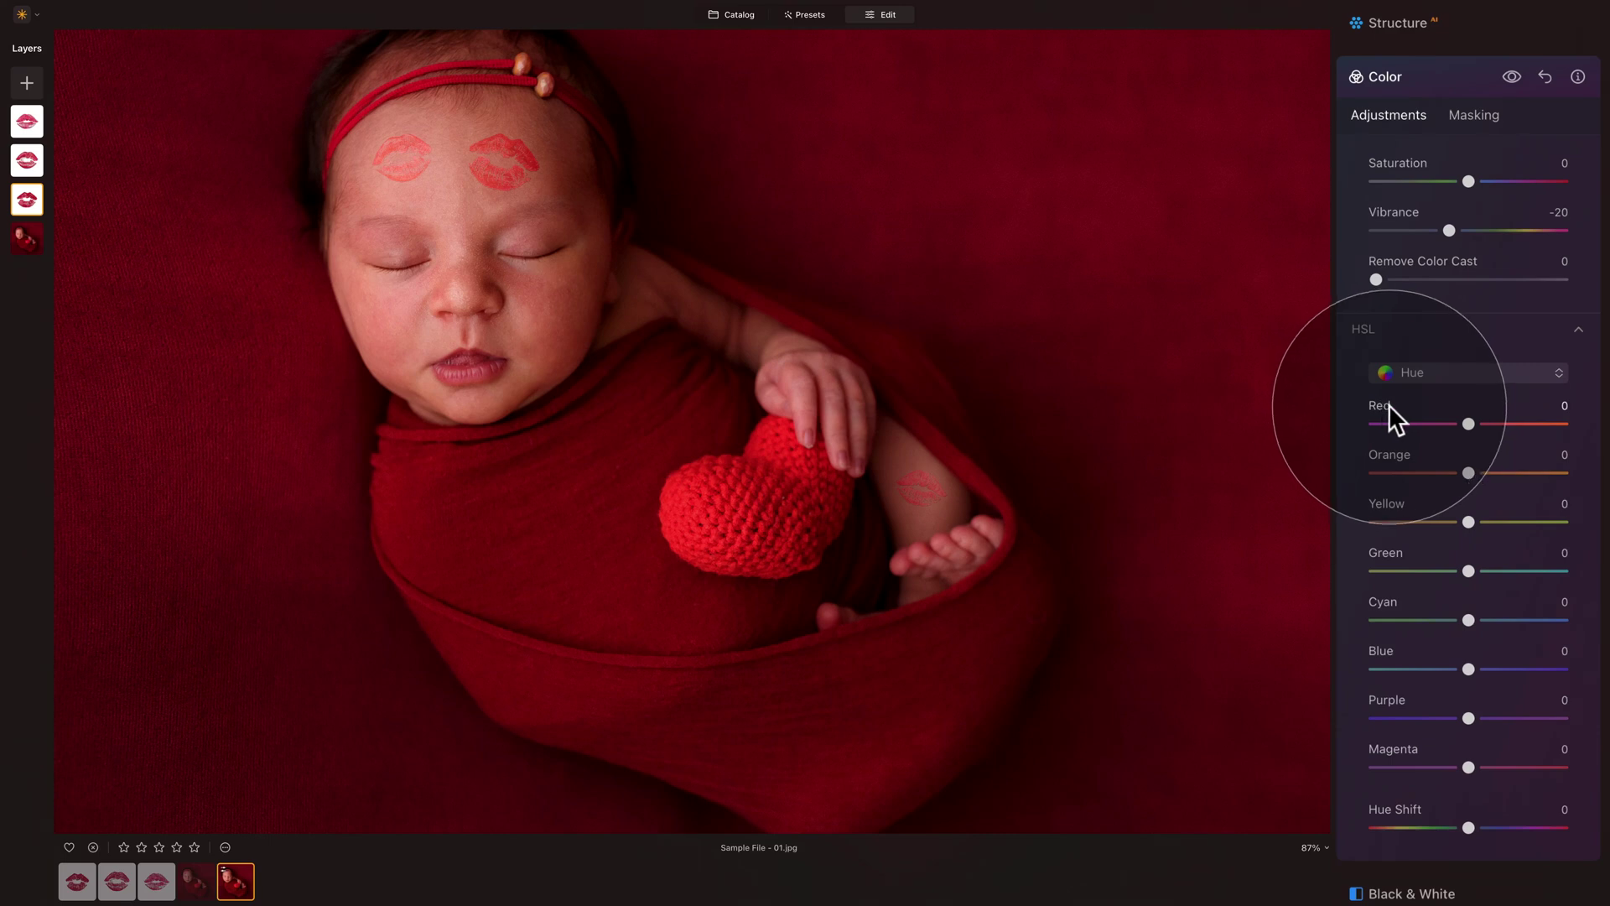
Try lowering the selected kiss's HSL red saturation to about -41
{"action": "left_click", "coordinate": [1447, 372]}
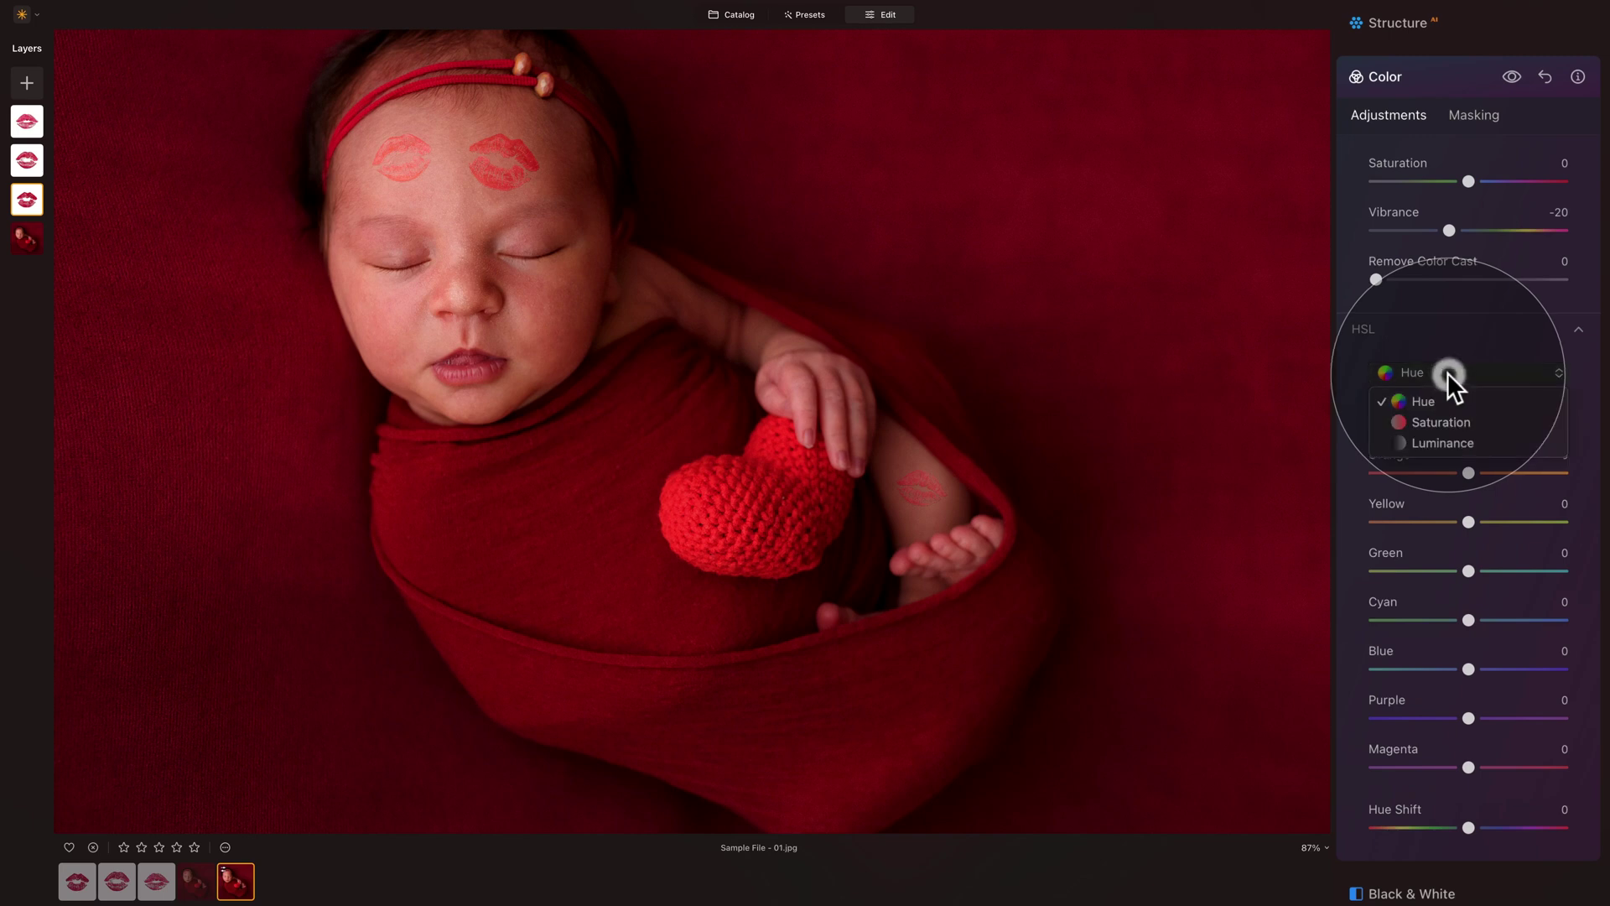
{"action": "left_click", "coordinate": [1438, 422]}
{"action": "left_click_drag", "start_coordinate": [1458, 423], "coordinate": [1412, 431]}
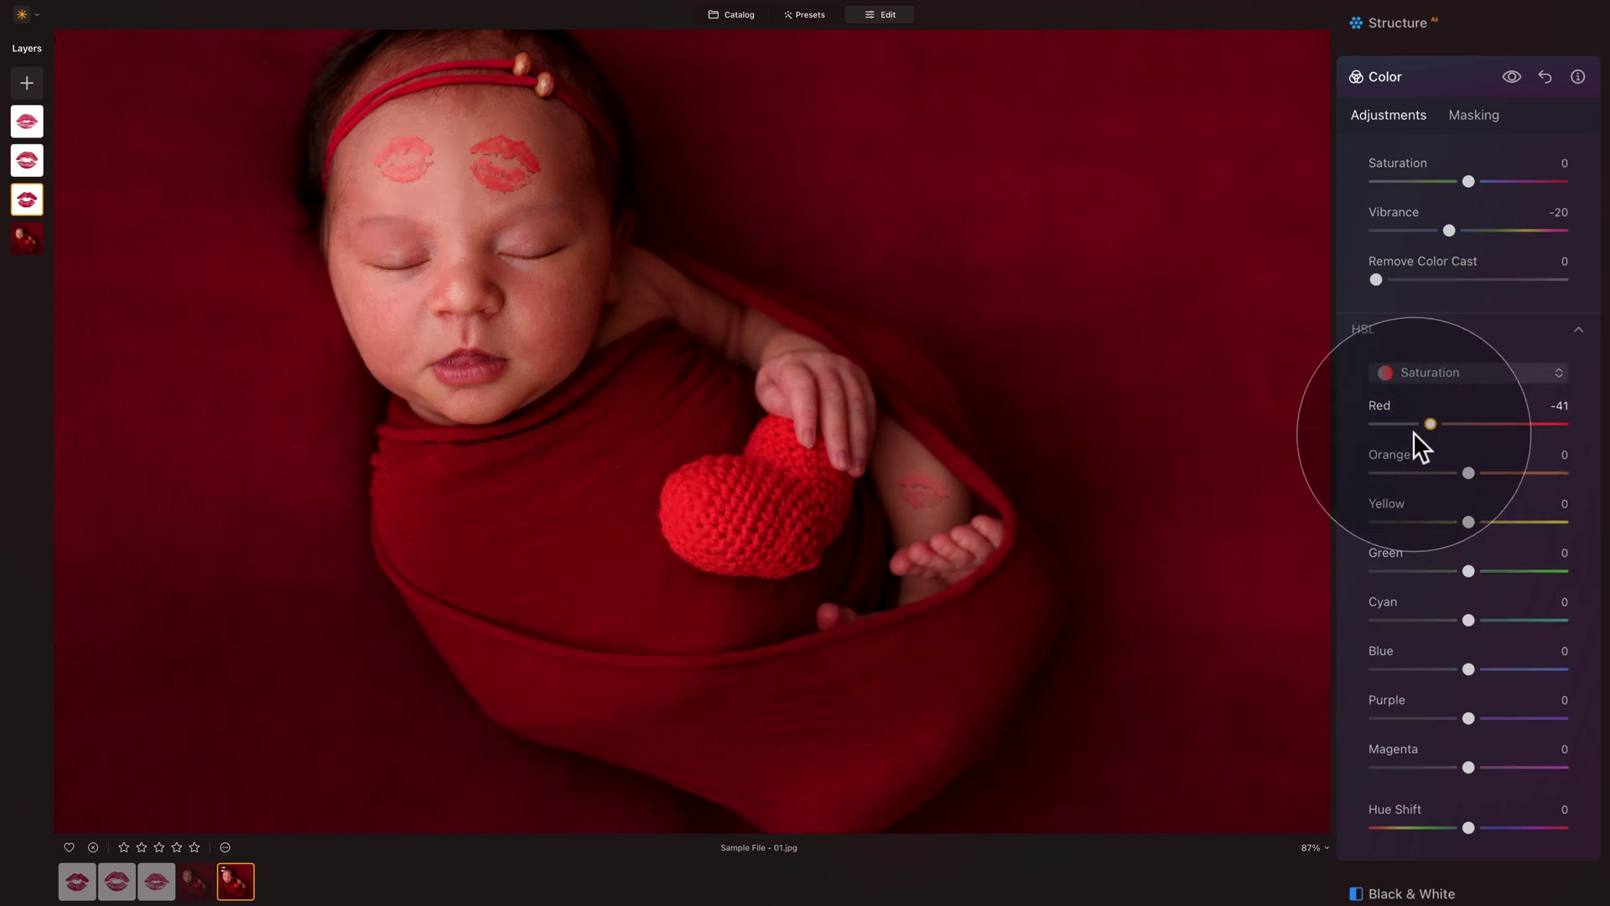
Try the selected kiss's HSL red luminance at -100 and 4, and reset it to 0
{"action": "left_click", "coordinate": [1388, 376]}
{"action": "left_click", "coordinate": [1459, 442]}
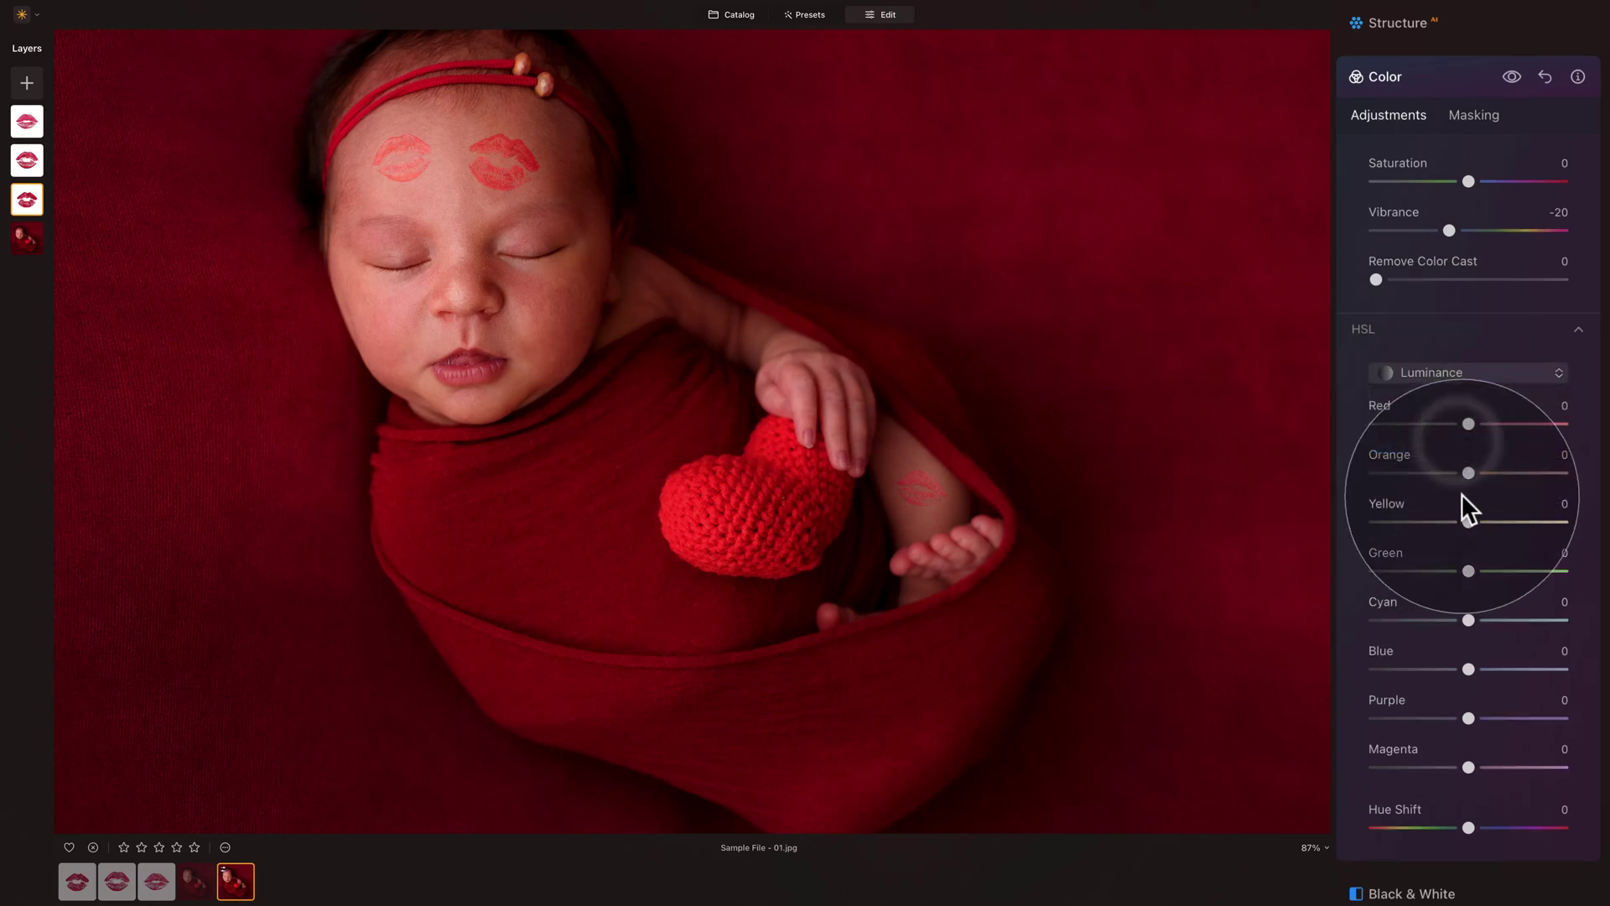
{"action": "left_click_drag", "start_coordinate": [1468, 423], "coordinate": [1346, 430]}
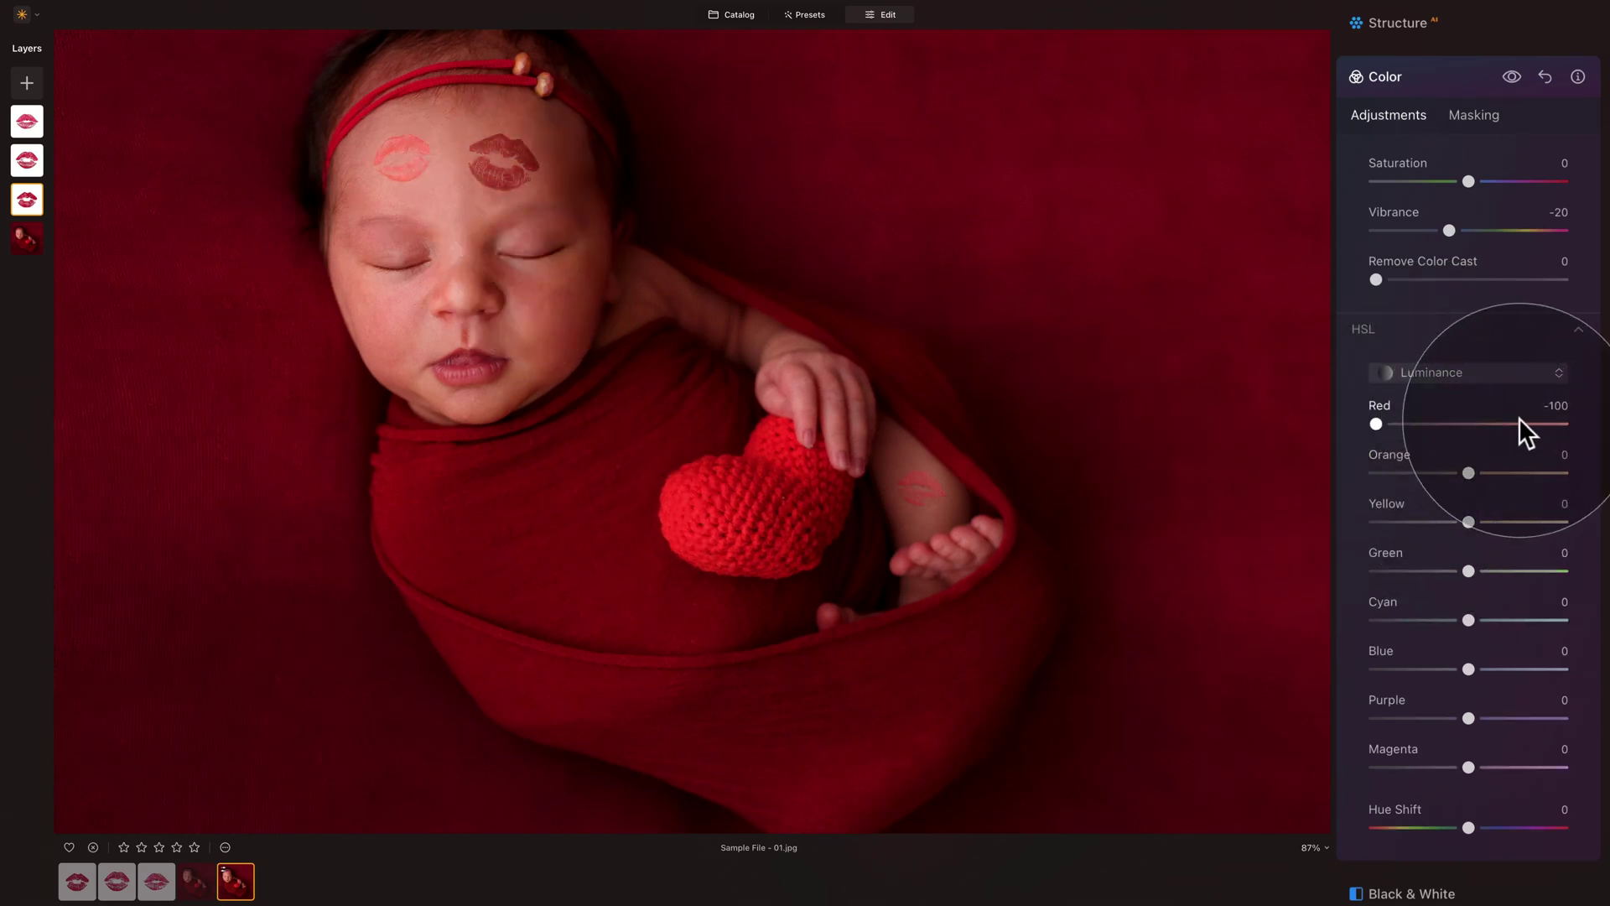
{"action": "mouse_move", "coordinate": [1521, 424]}
{"action": "left_mouse_down"}
{"action": "mouse_move", "coordinate": [1558, 426]}
{"action": "mouse_move", "coordinate": [1496, 426]}
{"action": "left_mouse_up"}
{"action": "left_click_drag", "start_coordinate": [1475, 424], "coordinate": [1472, 425]}
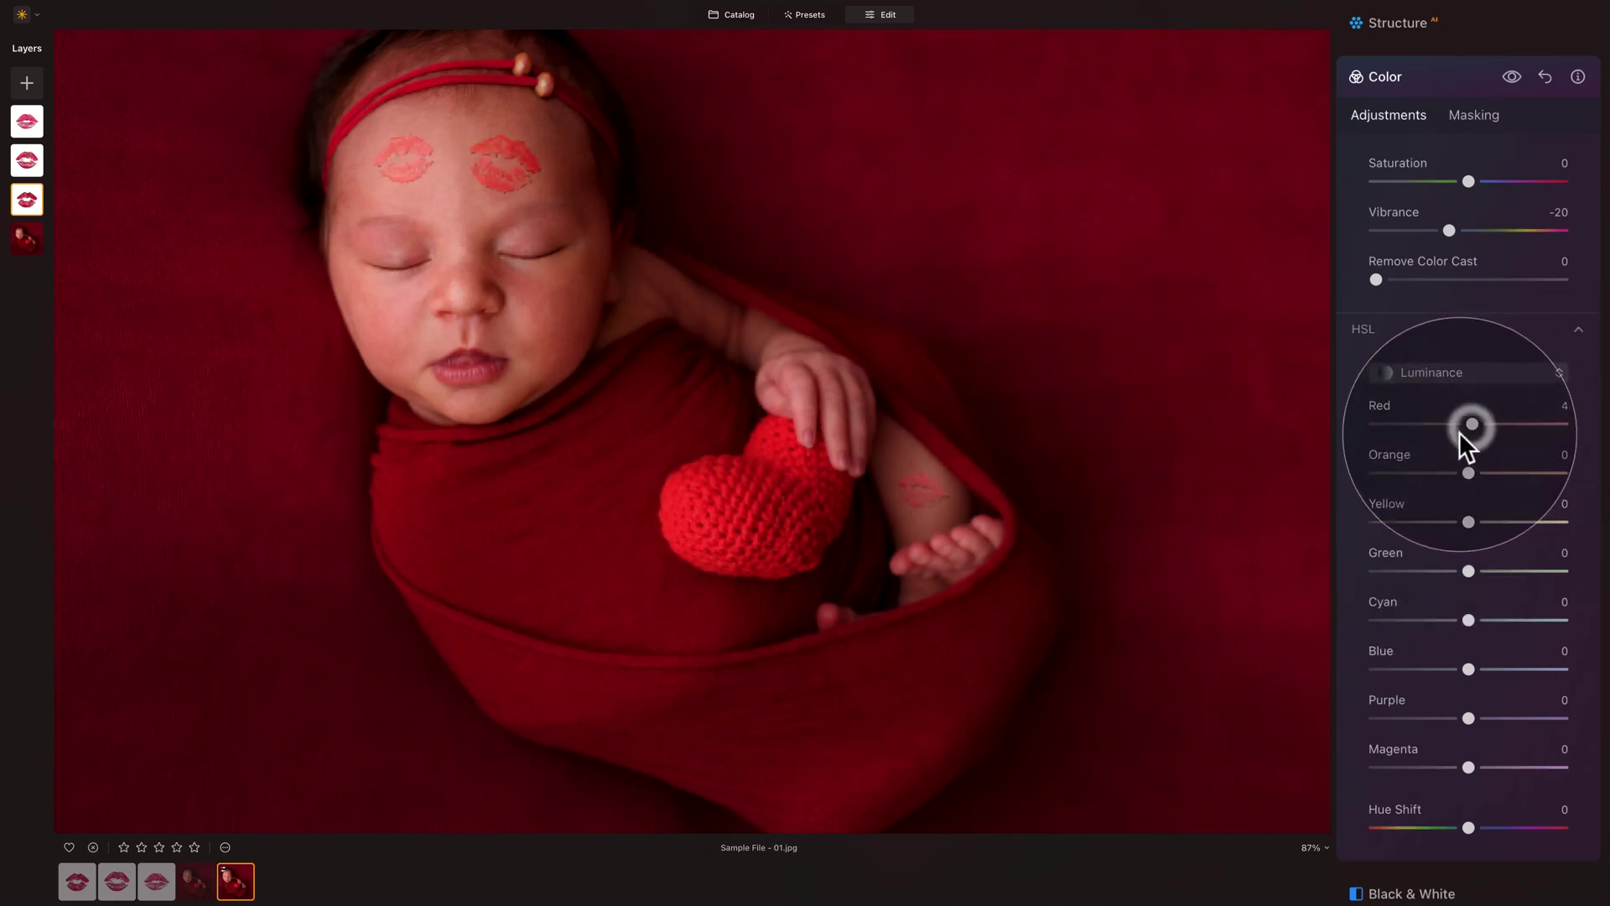
{"action": "double_click", "coordinate": [1382, 404]}
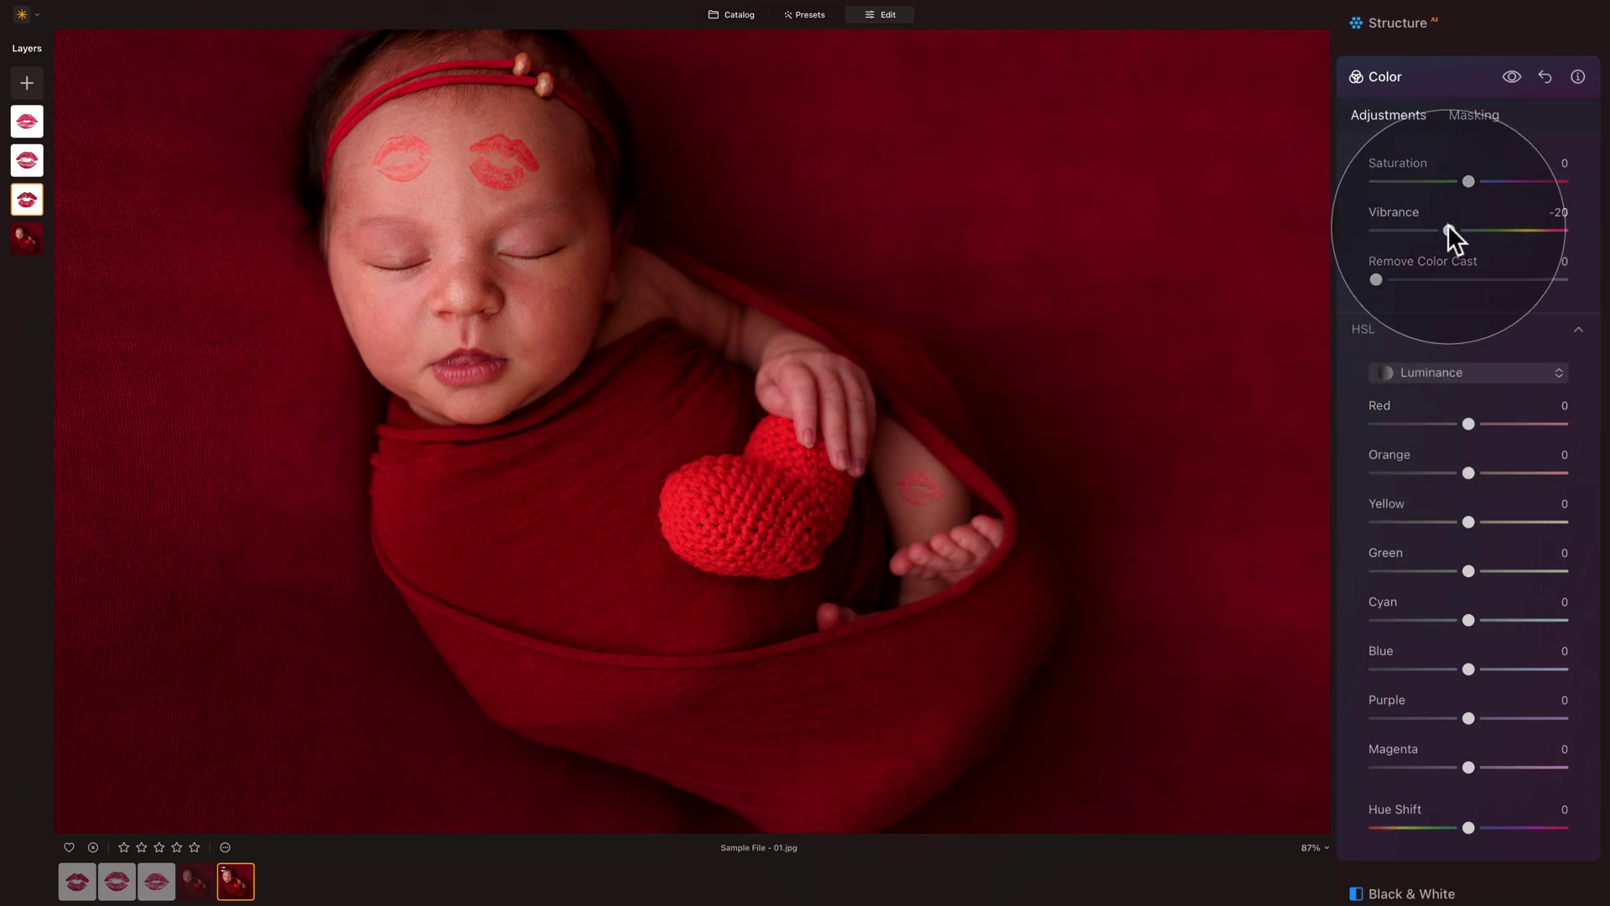
Set the selected kiss's vibrance to -40 and close the Color adjustments
{"action": "mouse_move", "coordinate": [1449, 228]}
{"action": "left_mouse_down"}
{"action": "mouse_move", "coordinate": [1408, 227]}
{"action": "mouse_move", "coordinate": [1426, 224]}
{"action": "left_mouse_up"}
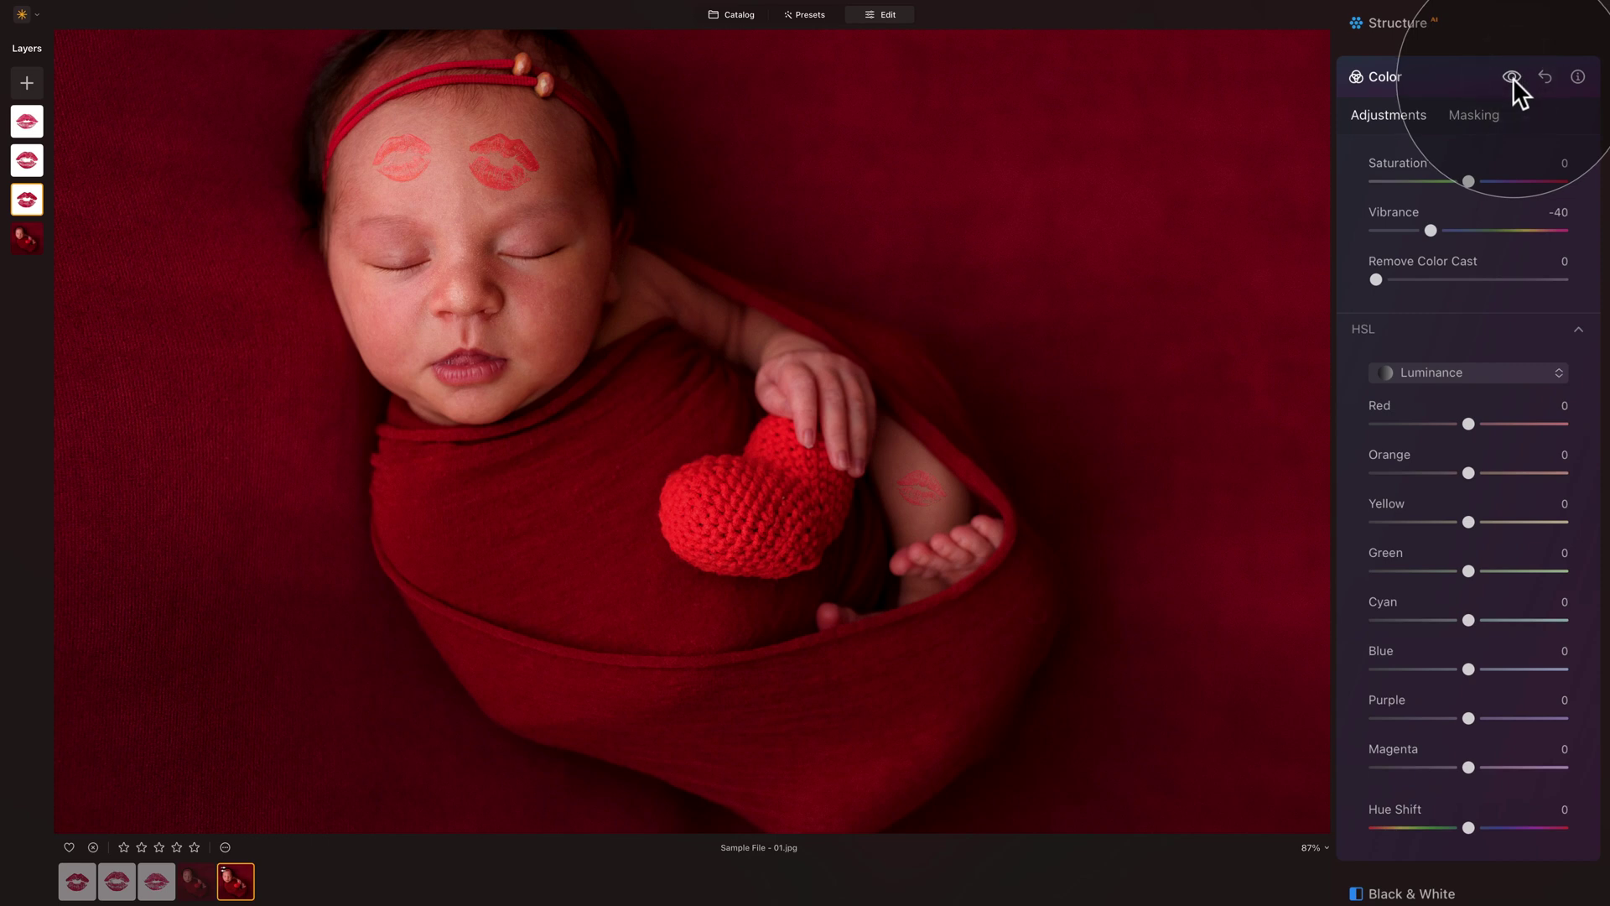
{"action": "left_click", "coordinate": [1396, 75]}
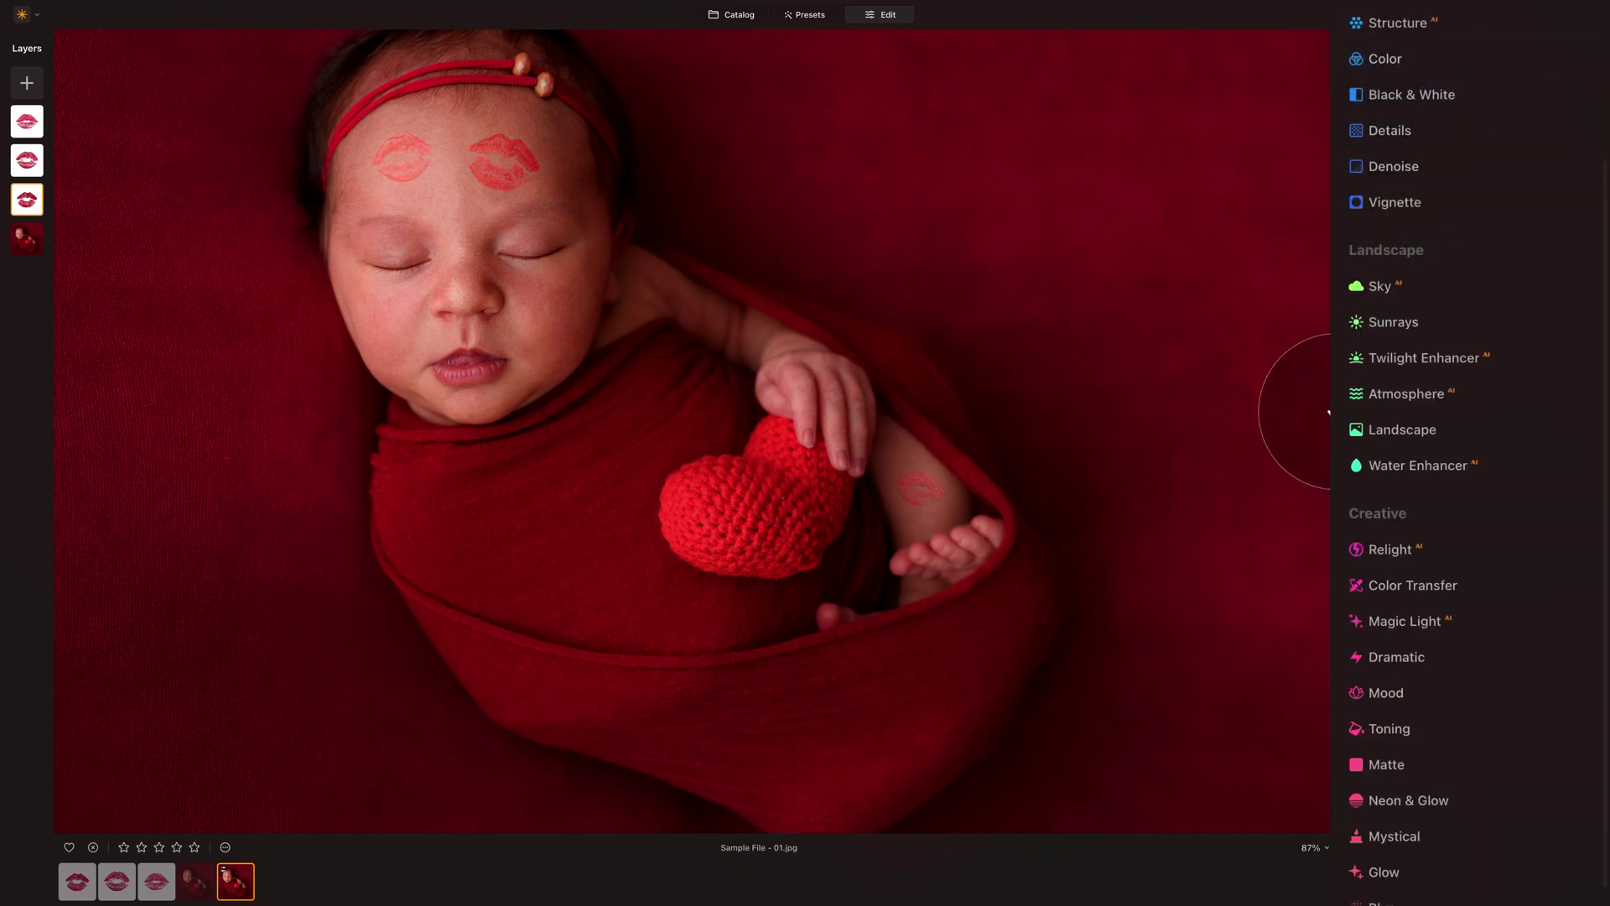
Start exporting the kiss-mark composite as an image file and name it Mid Edit
{"action": "key", "text": "ctrl+0"}
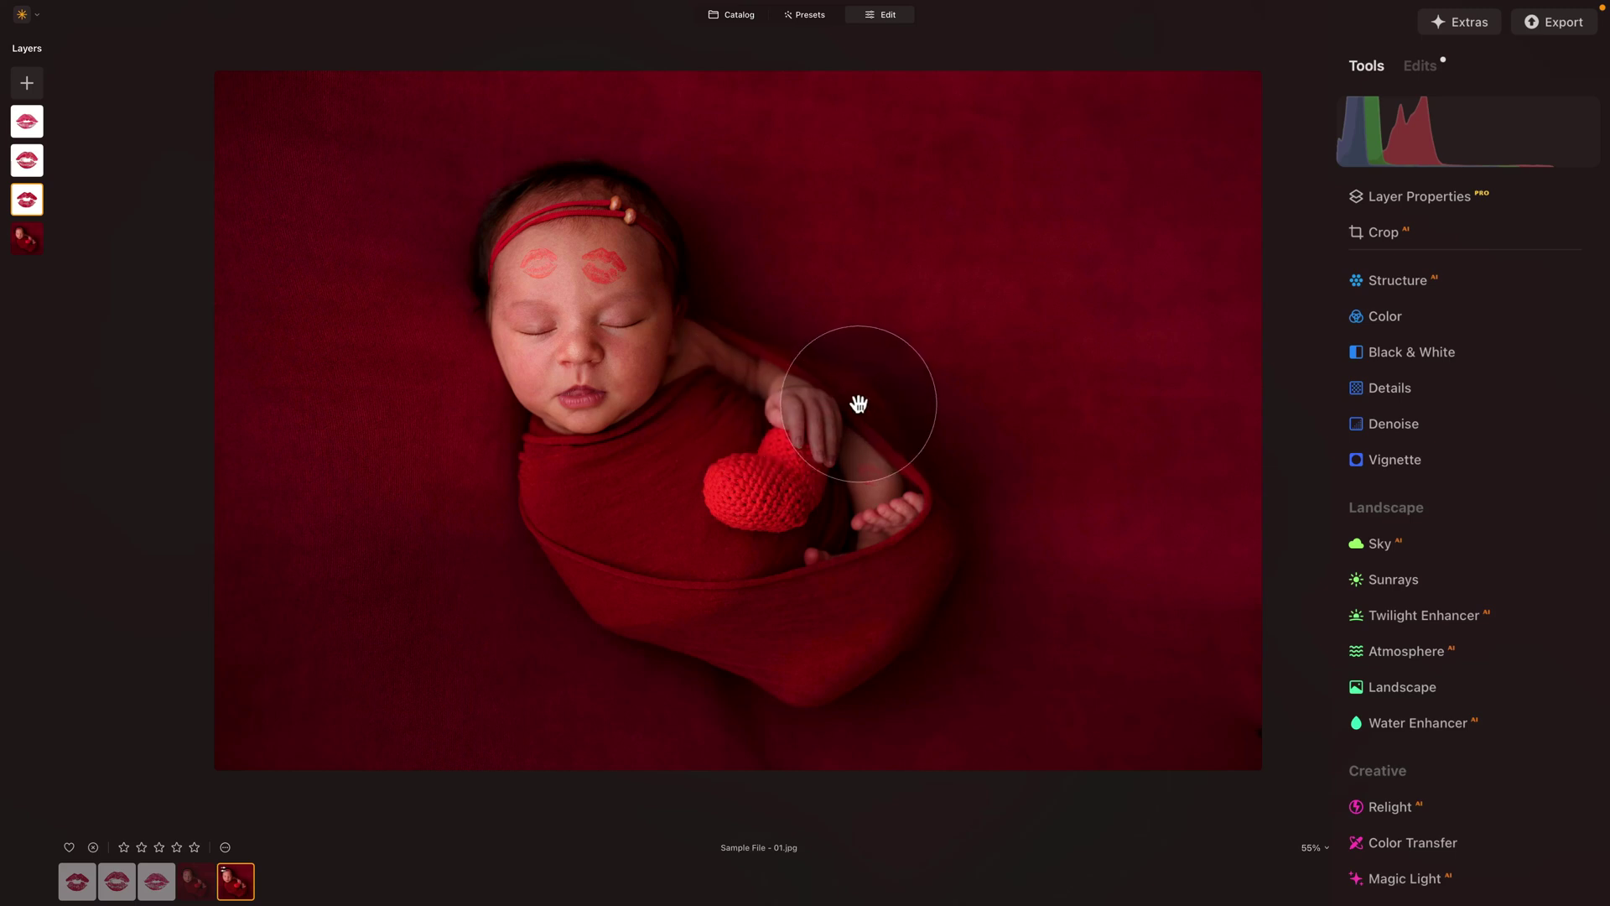
{"action": "right_click", "coordinate": [778, 214]}
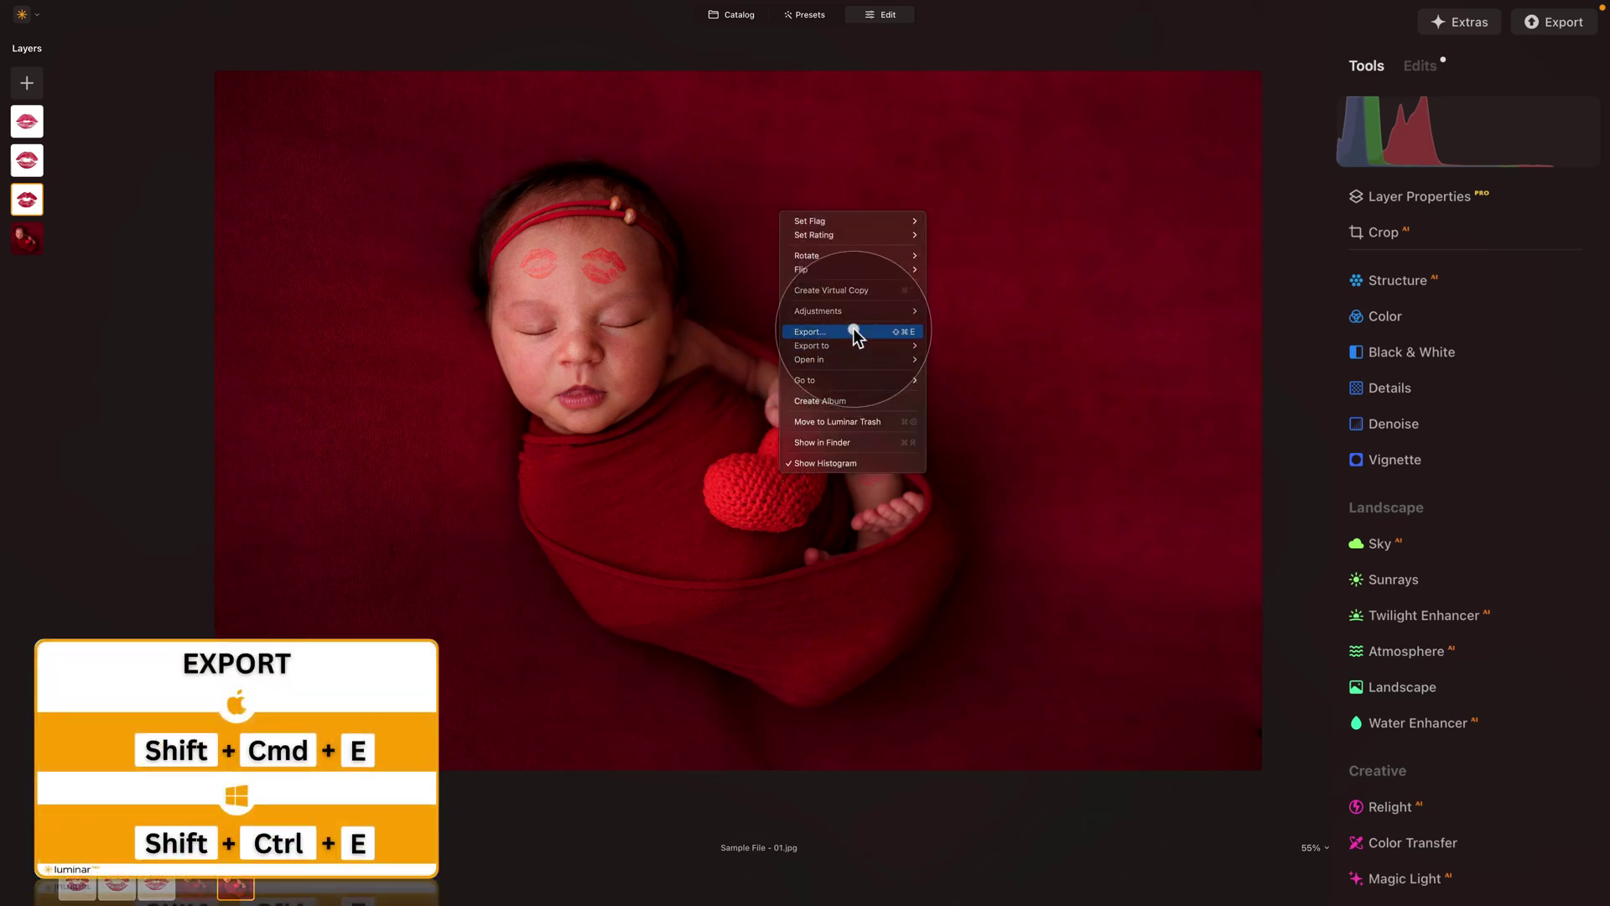
{"action": "left_click", "coordinate": [853, 331]}
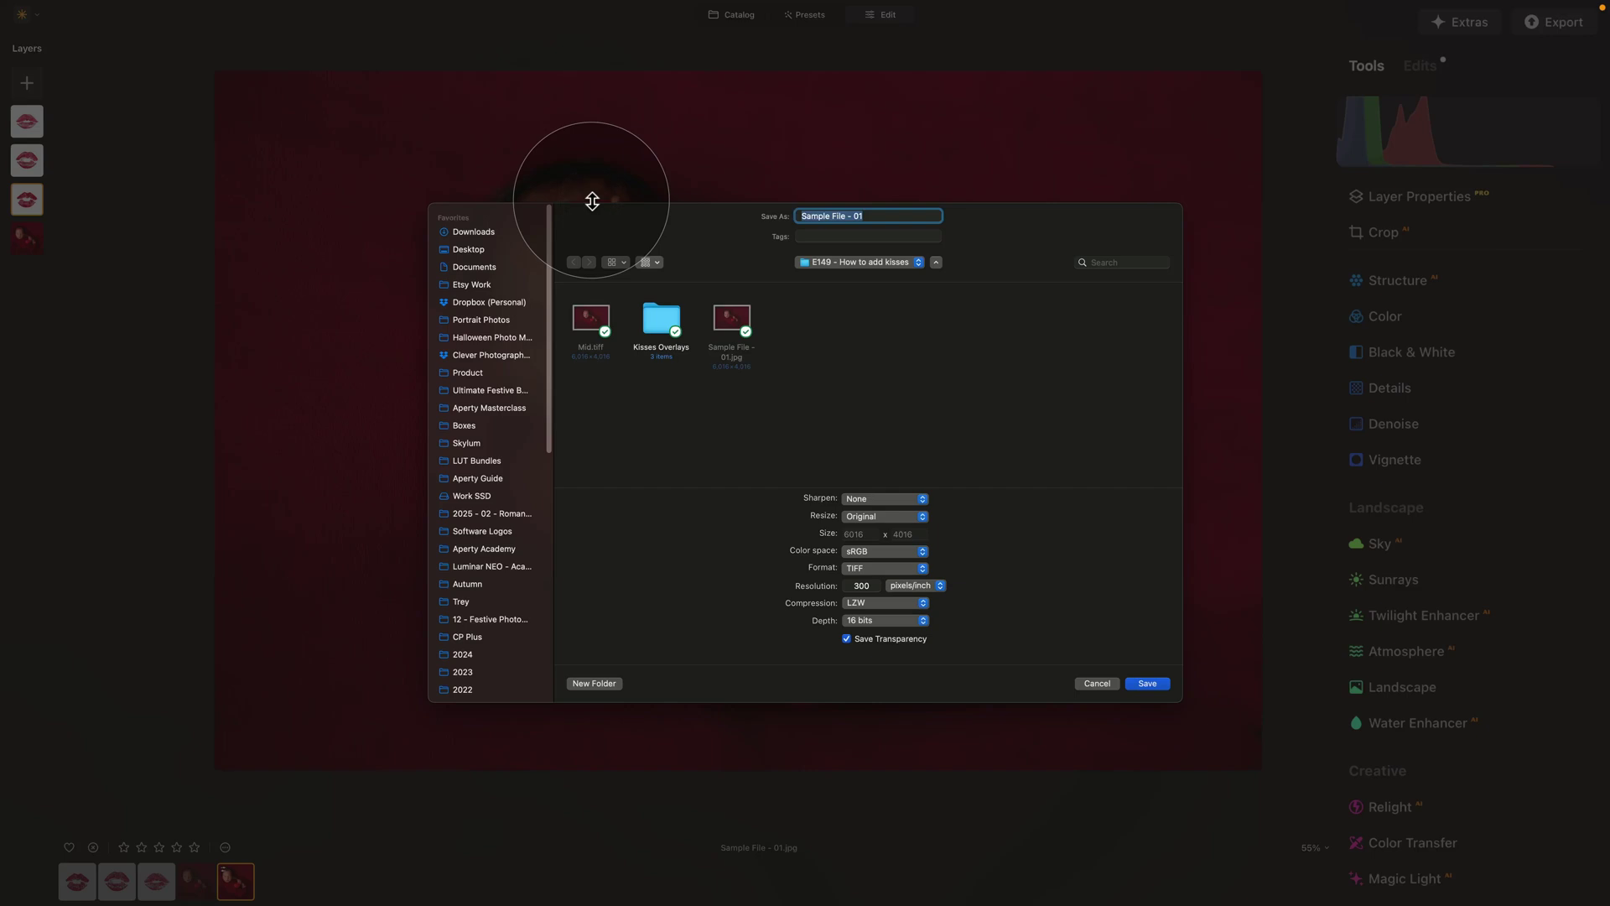
{"action": "type", "text": "Mid Edit"}
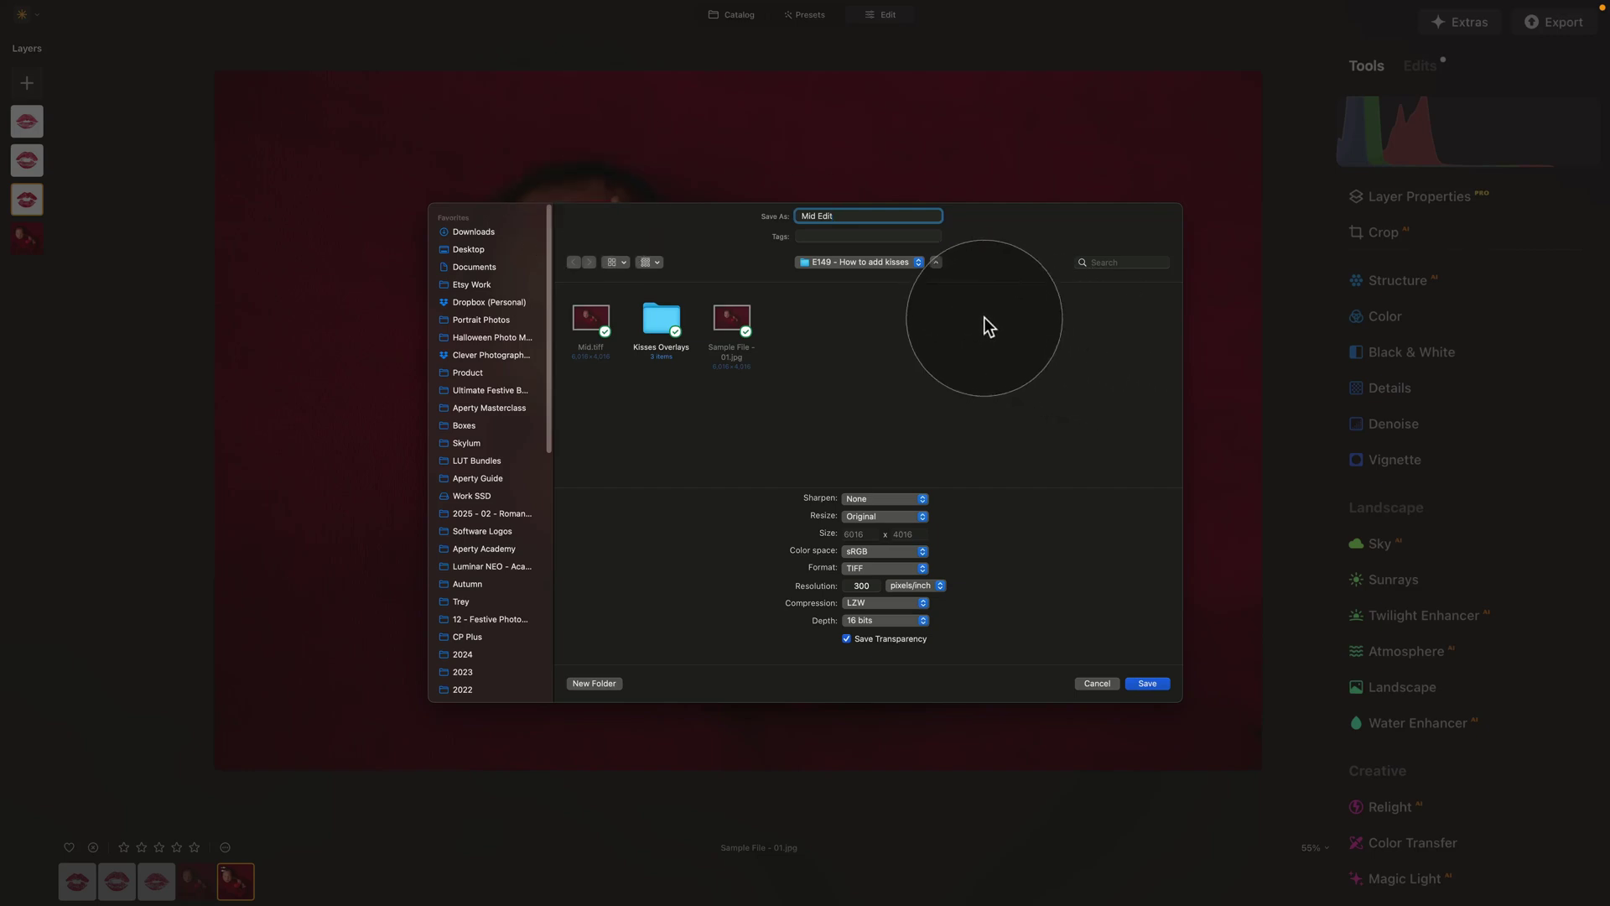
Set the export to no sharpening, original size, sRGB color space and TIFF format
{"action": "left_click", "coordinate": [859, 500]}
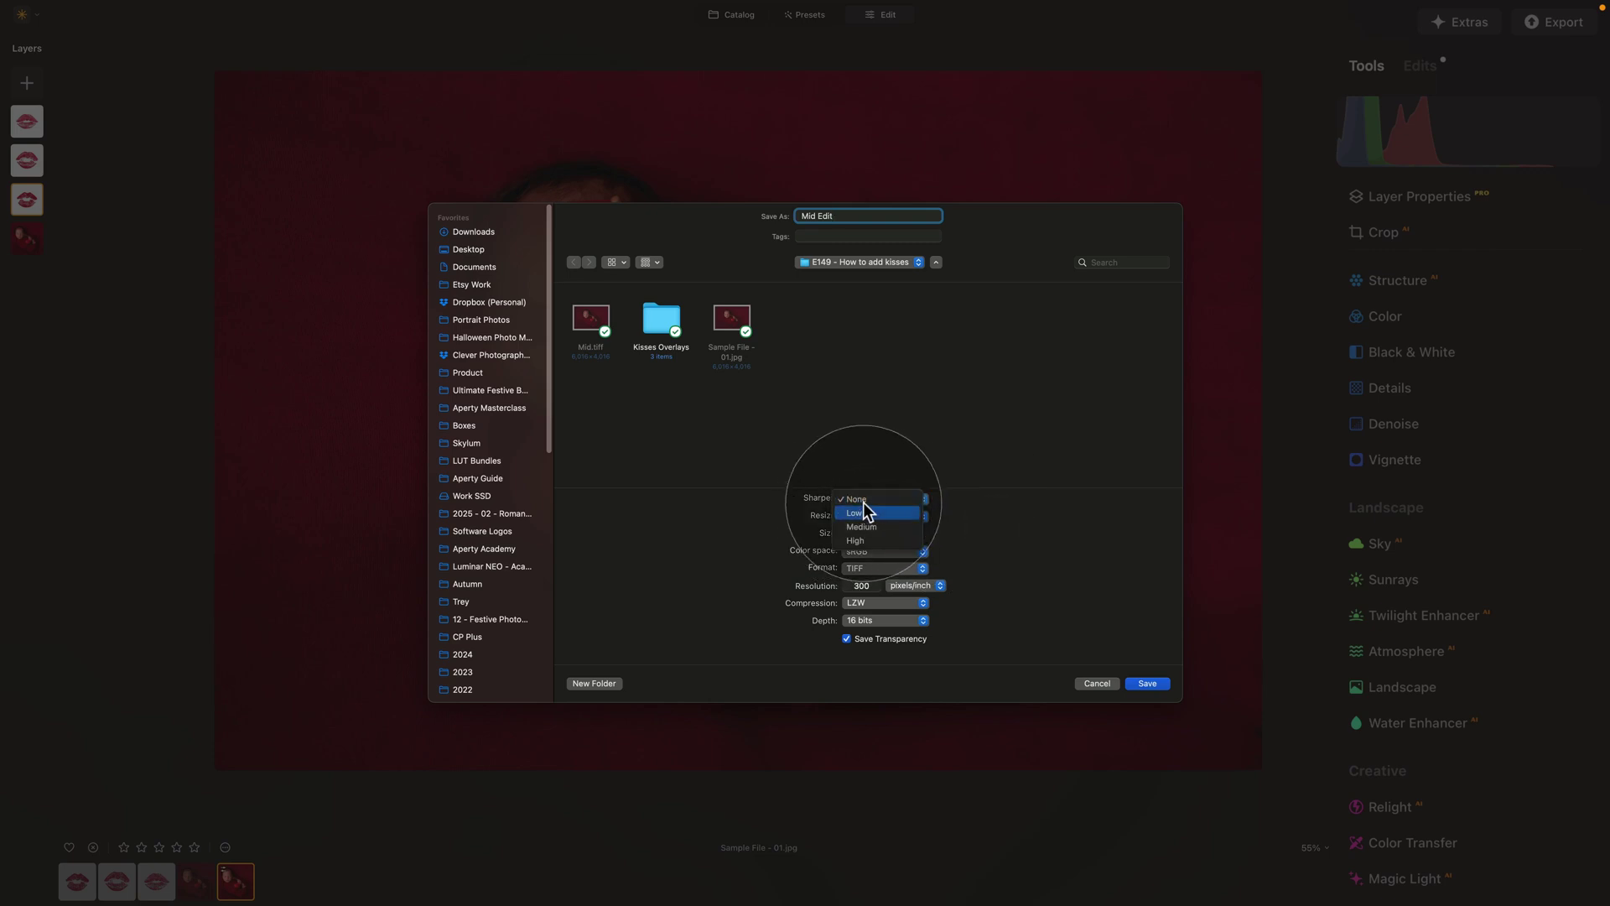
{"action": "left_click", "coordinate": [868, 500]}
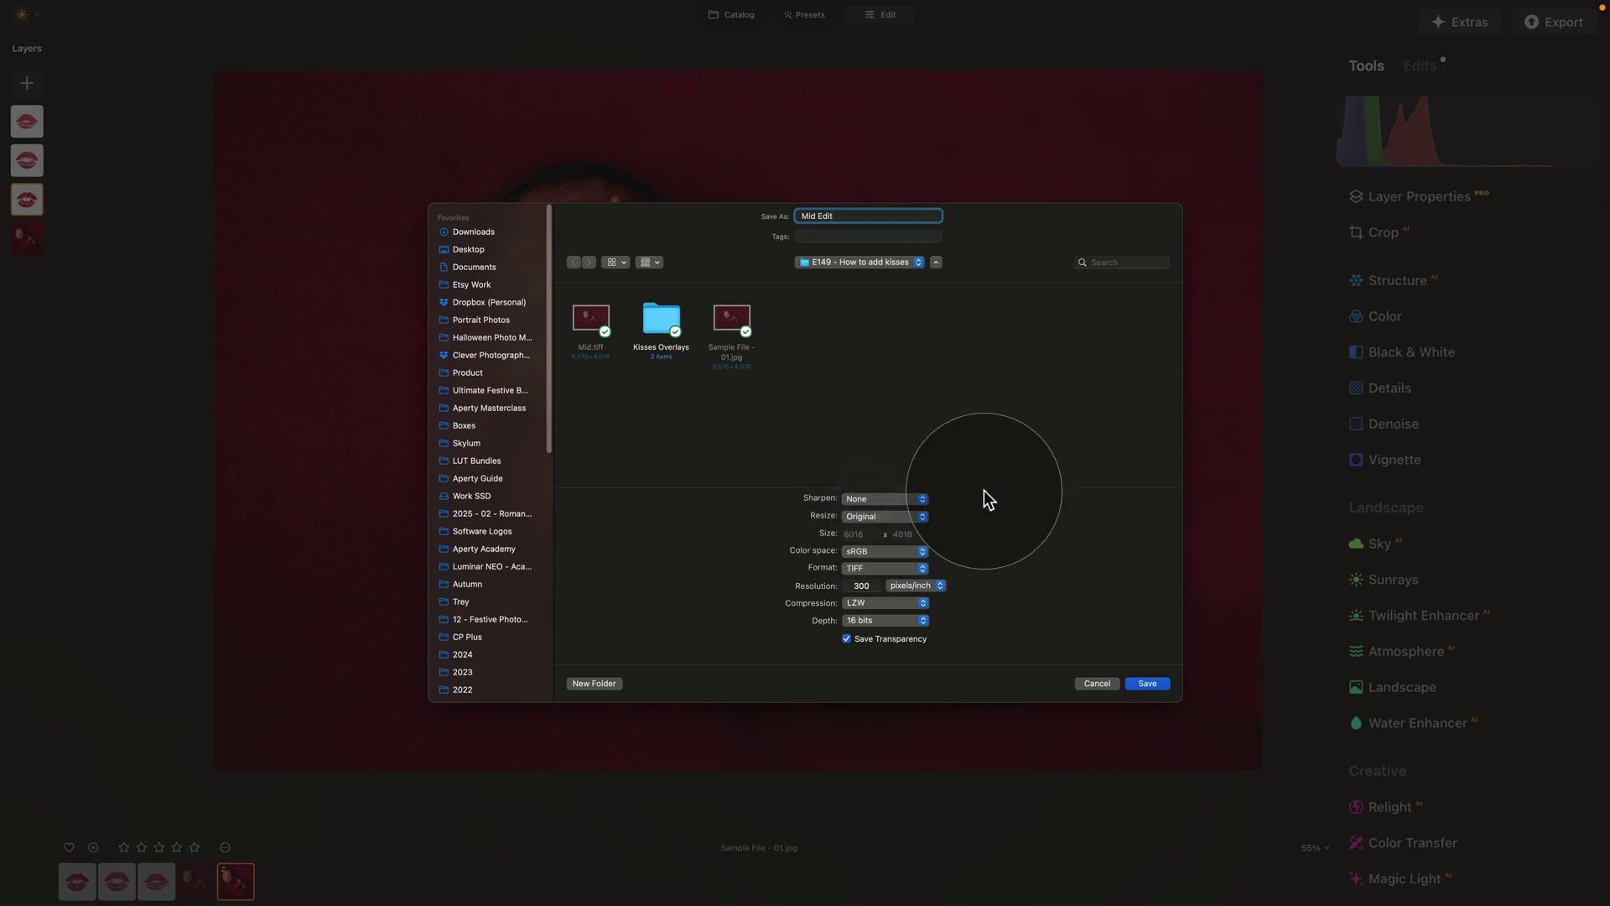
{"action": "left_click", "coordinate": [911, 515]}
{"action": "left_click", "coordinate": [909, 515]}
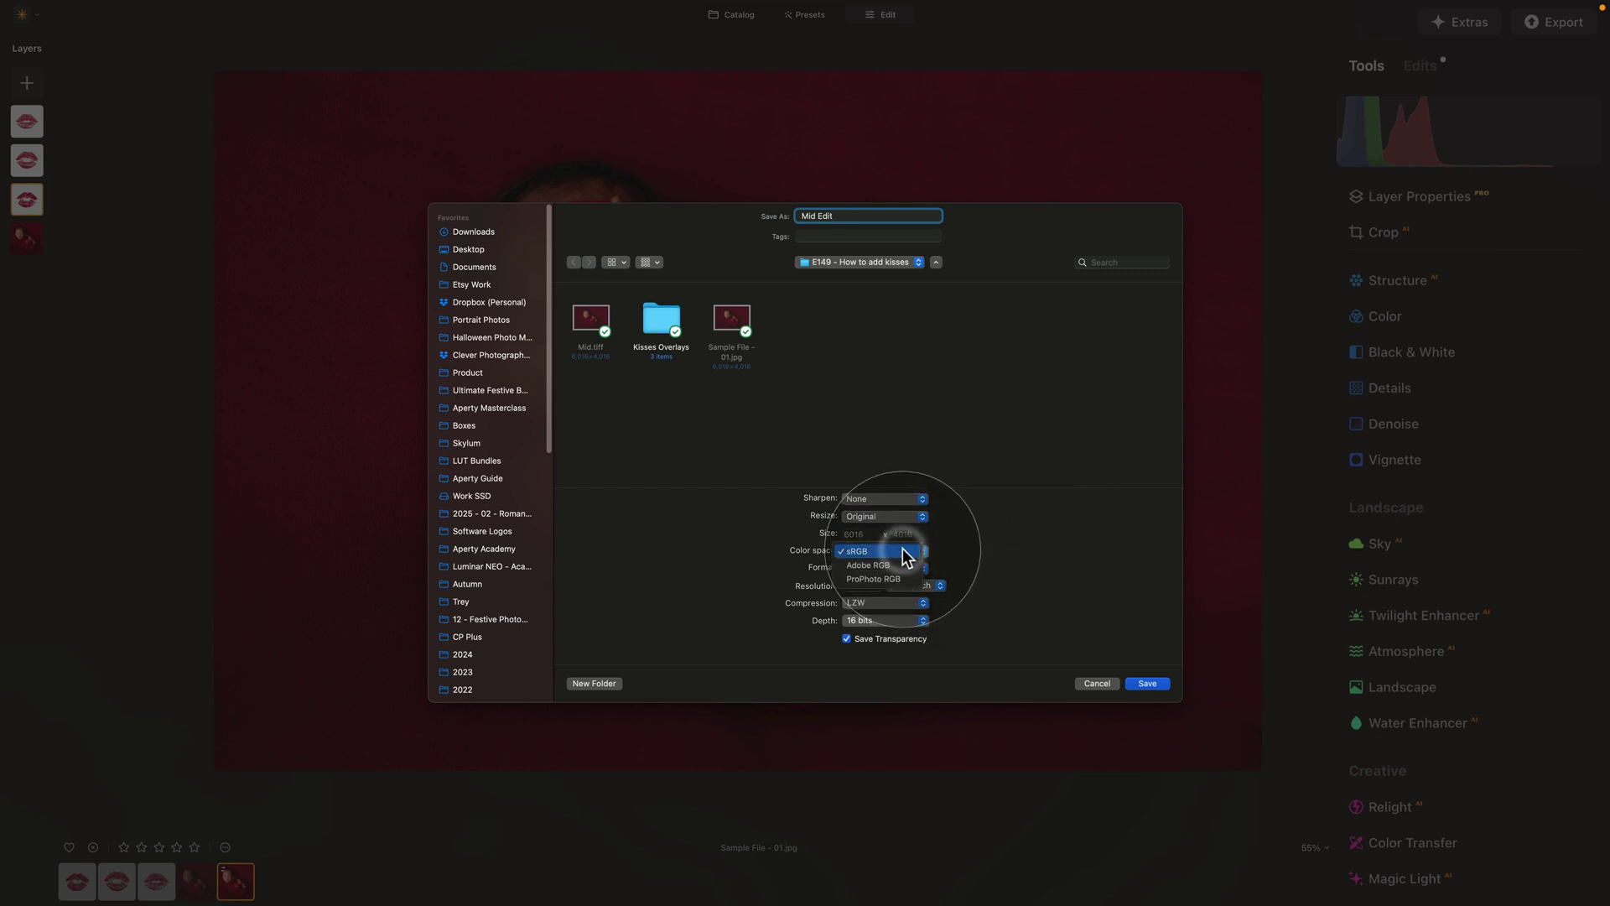
{"action": "left_click", "coordinate": [883, 566]}
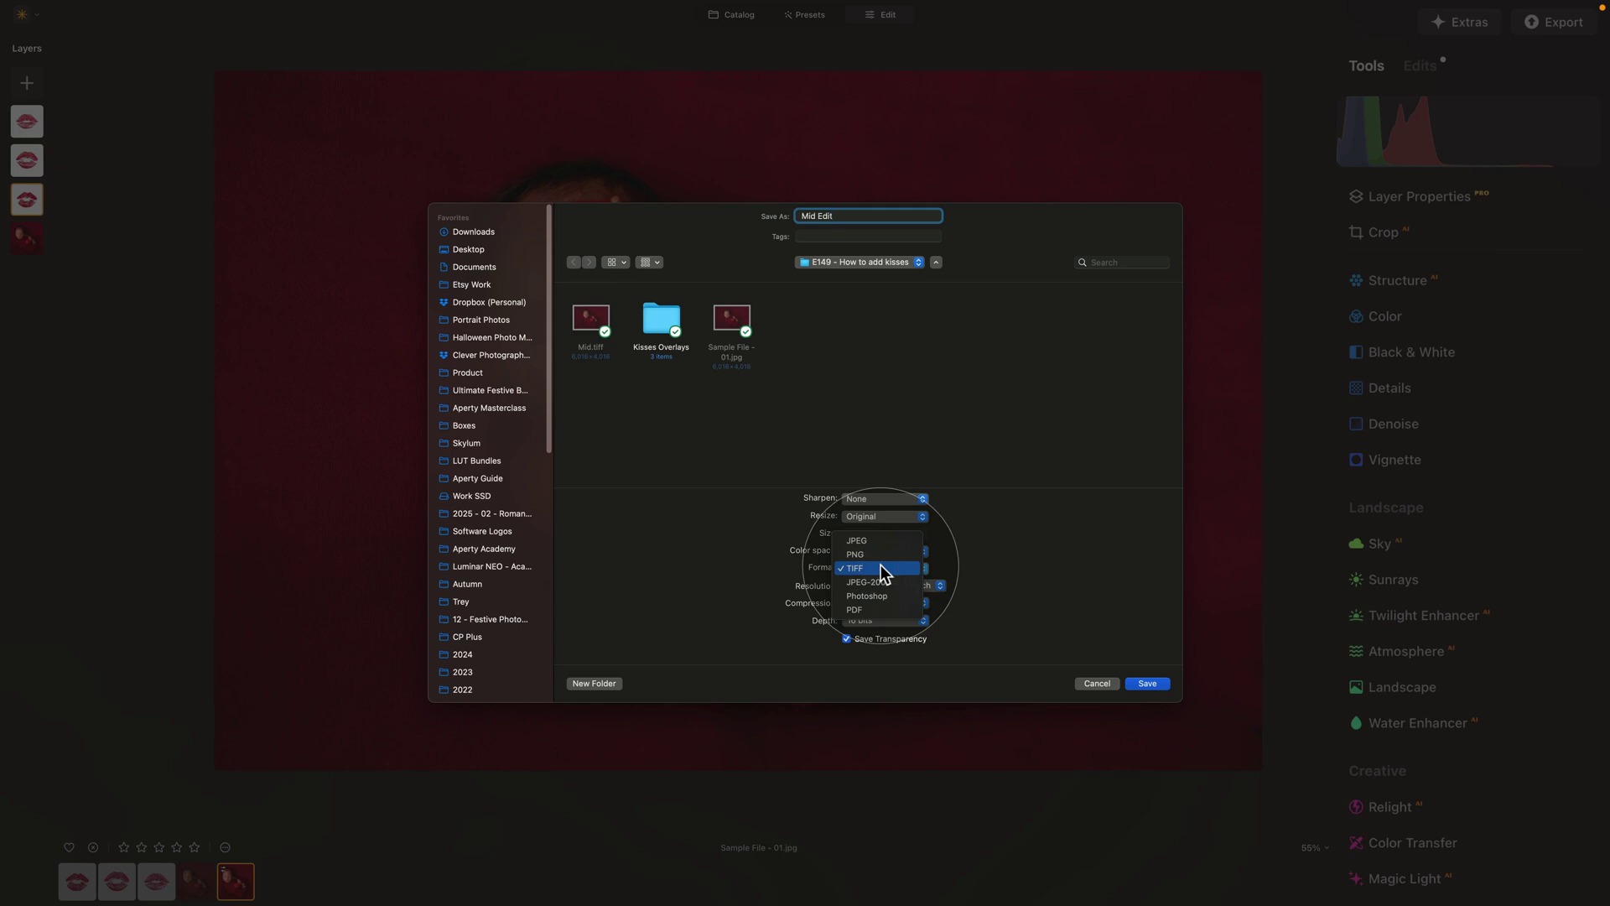
{"action": "left_click", "coordinate": [877, 568]}
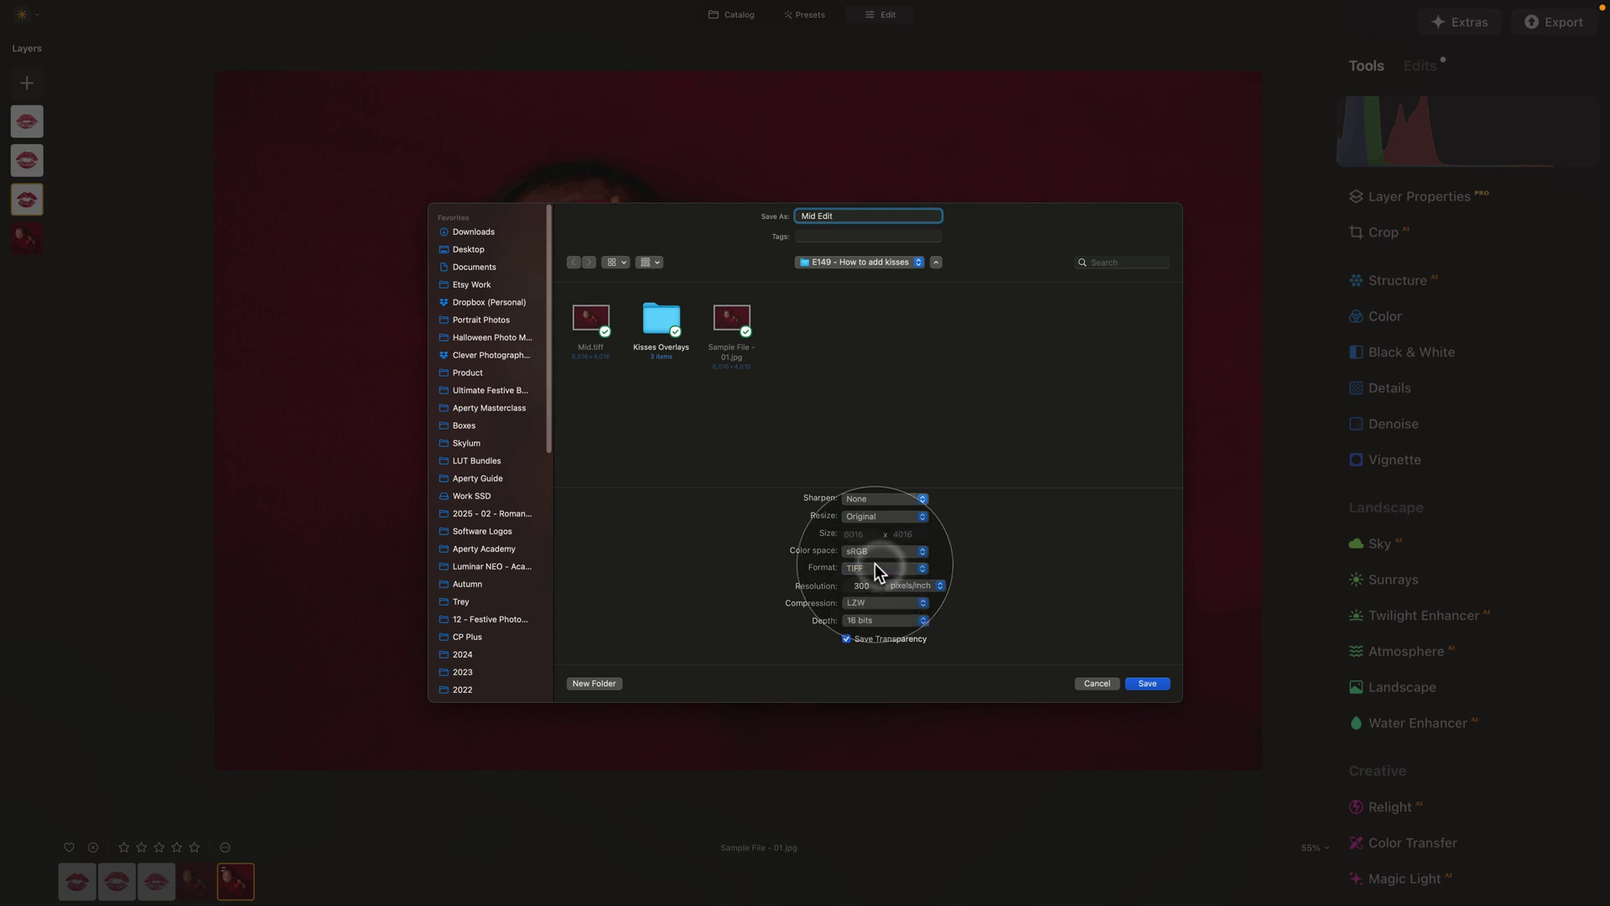
Keep the export resolution at 300 pixels/inch and choose LZW compression
{"action": "left_click", "coordinate": [918, 586]}
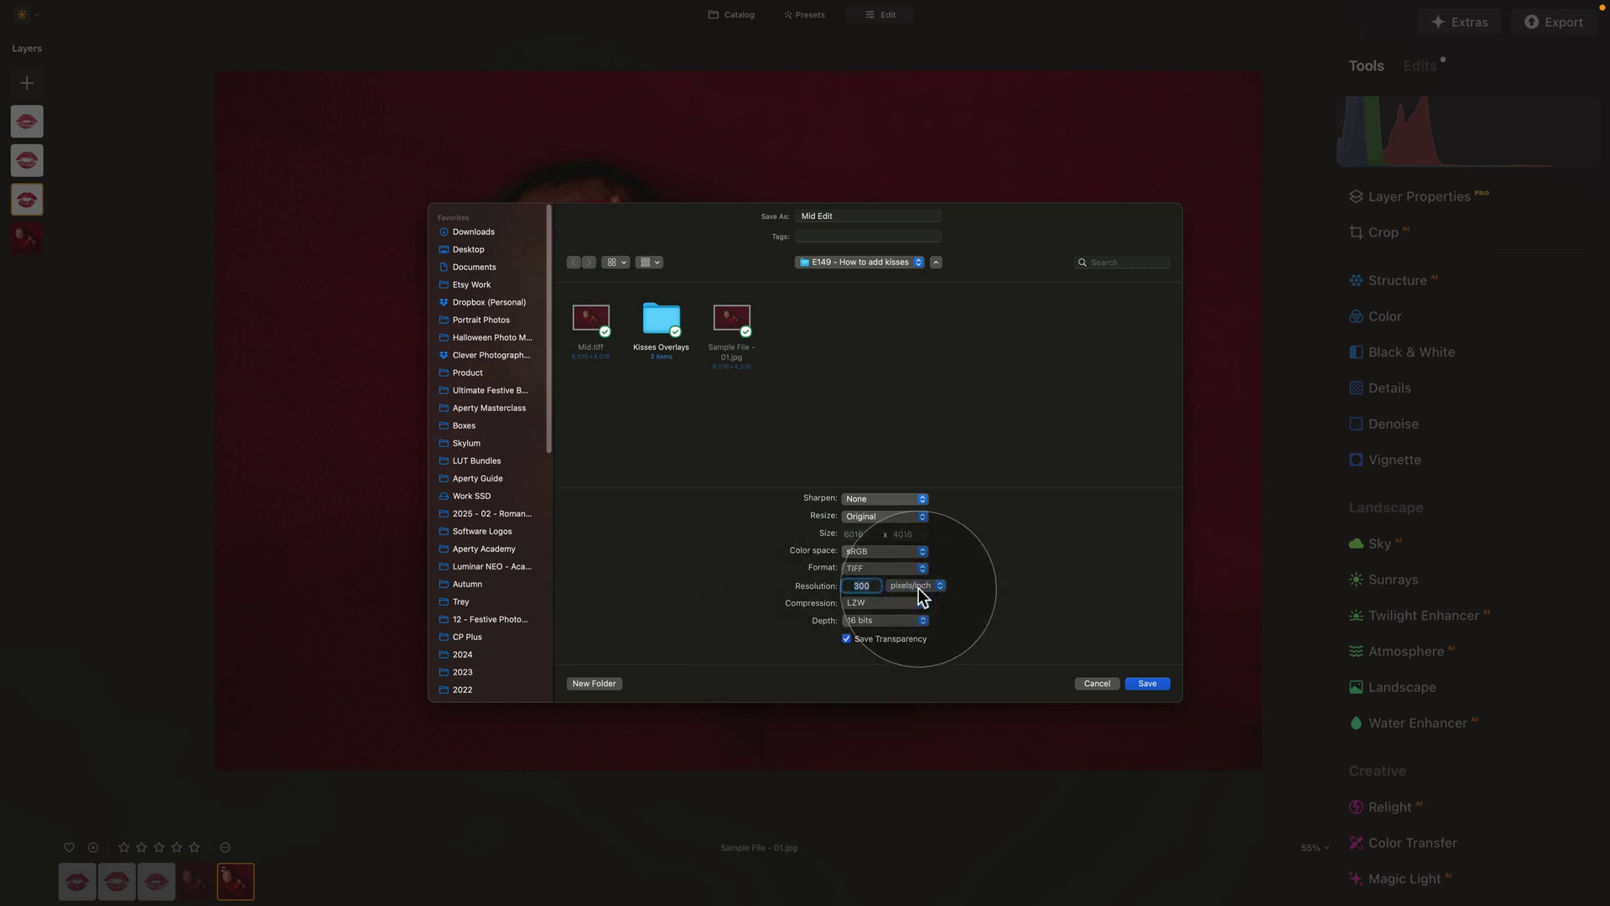
{"action": "left_click", "coordinate": [864, 603]}
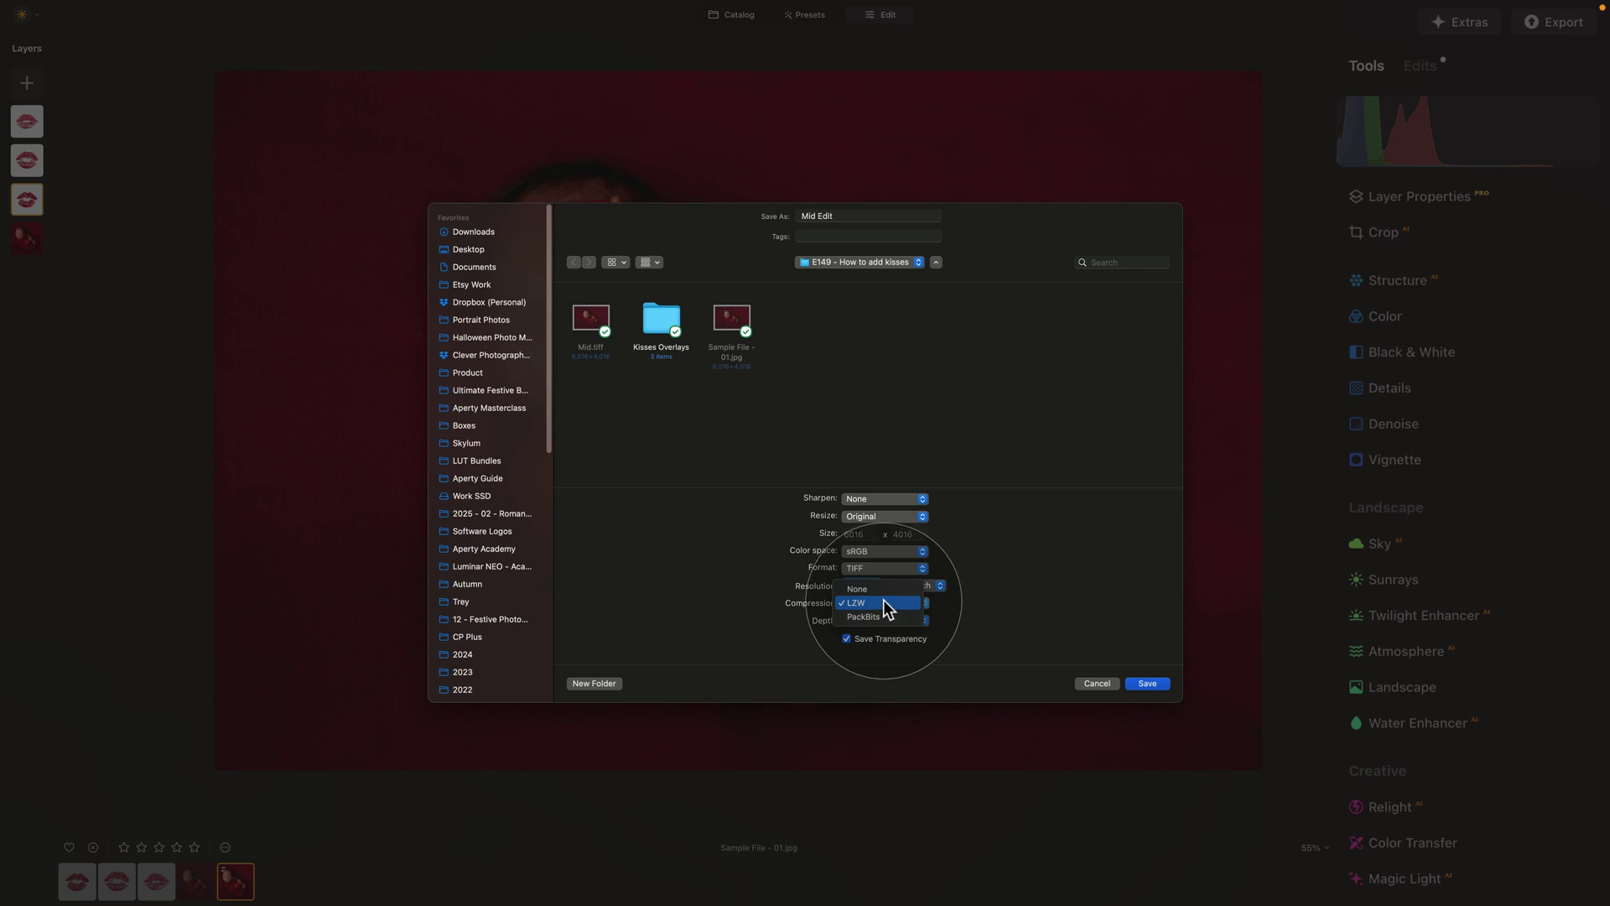
{"action": "left_click", "coordinate": [884, 591]}
{"action": "left_click", "coordinate": [878, 602]}
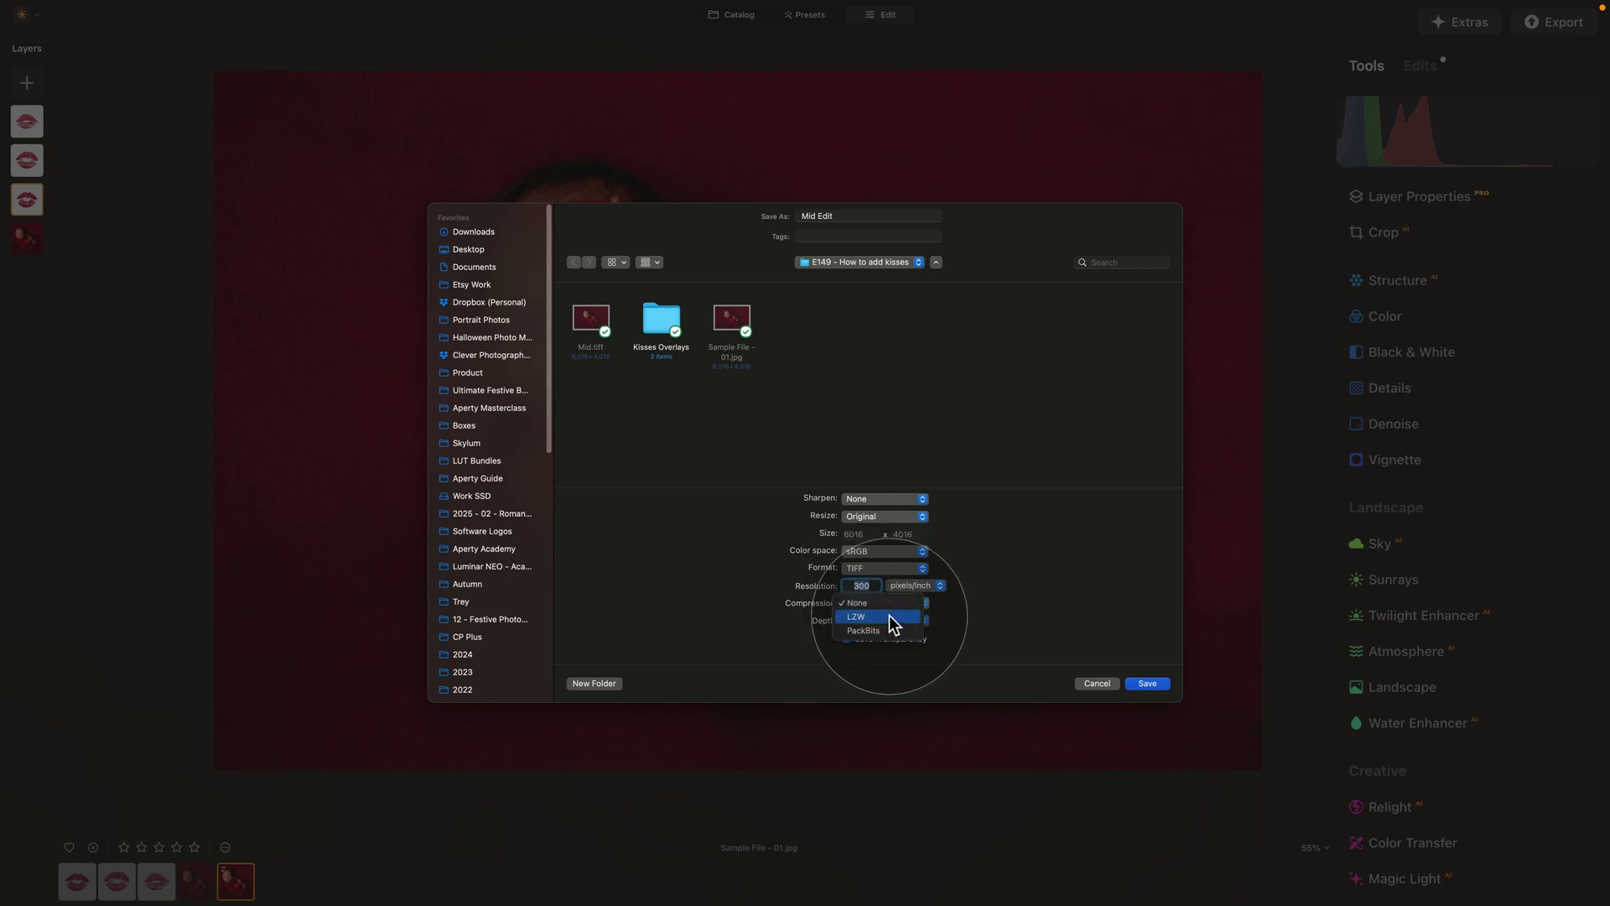
{"action": "left_click", "coordinate": [889, 616]}
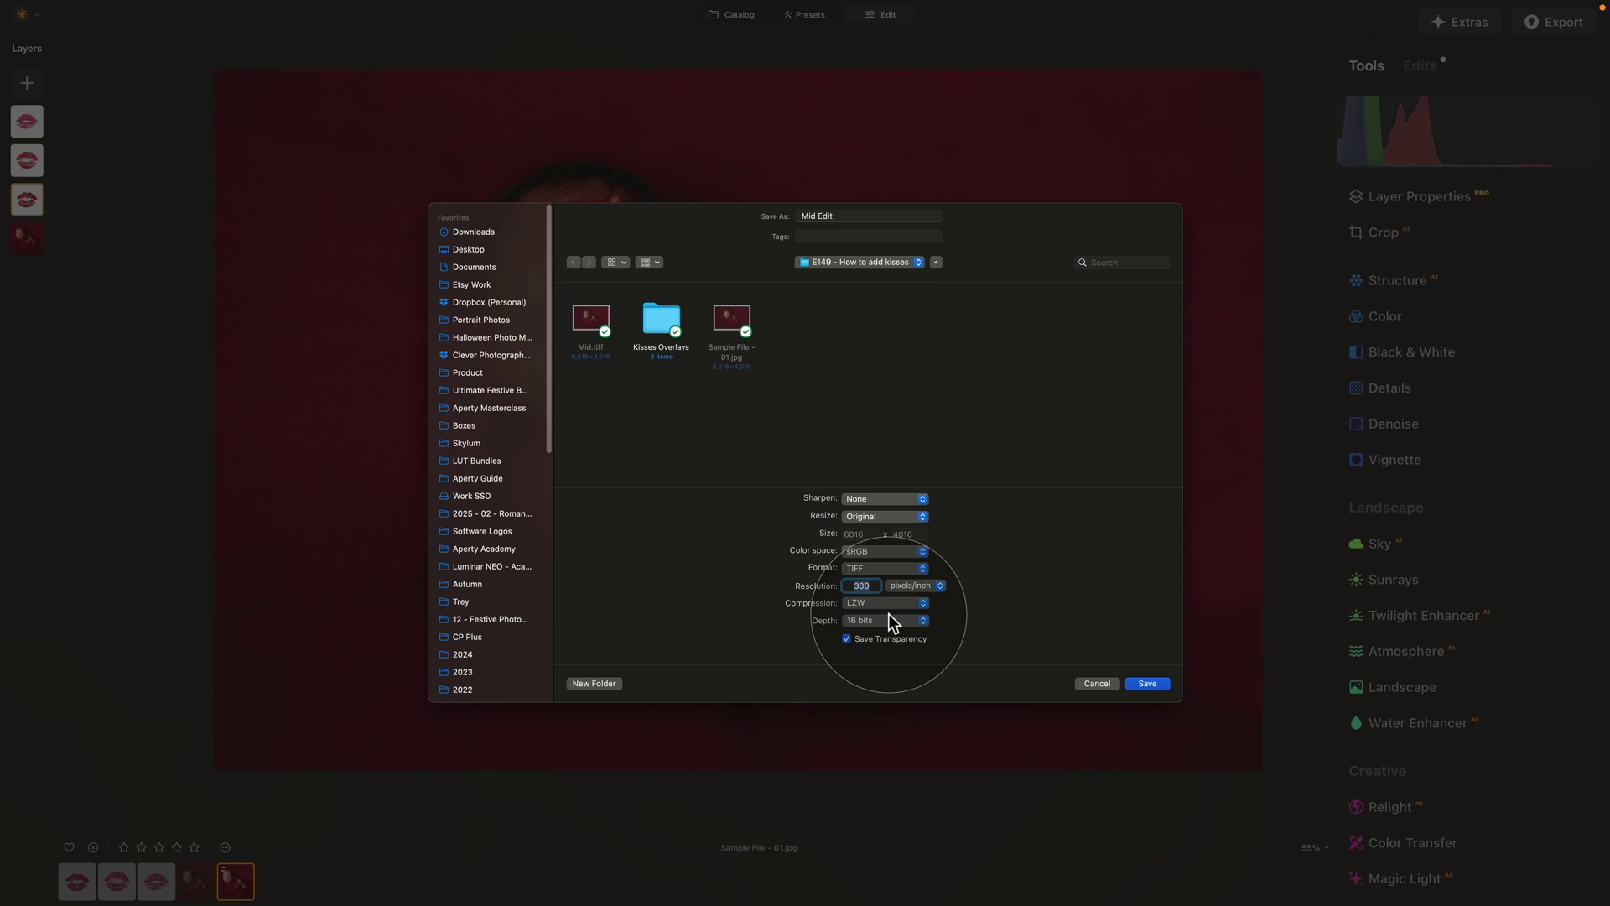
Keep the export depth at 16 bits, turn off Save Transparency and save the file
{"action": "left_click", "coordinate": [886, 623]}
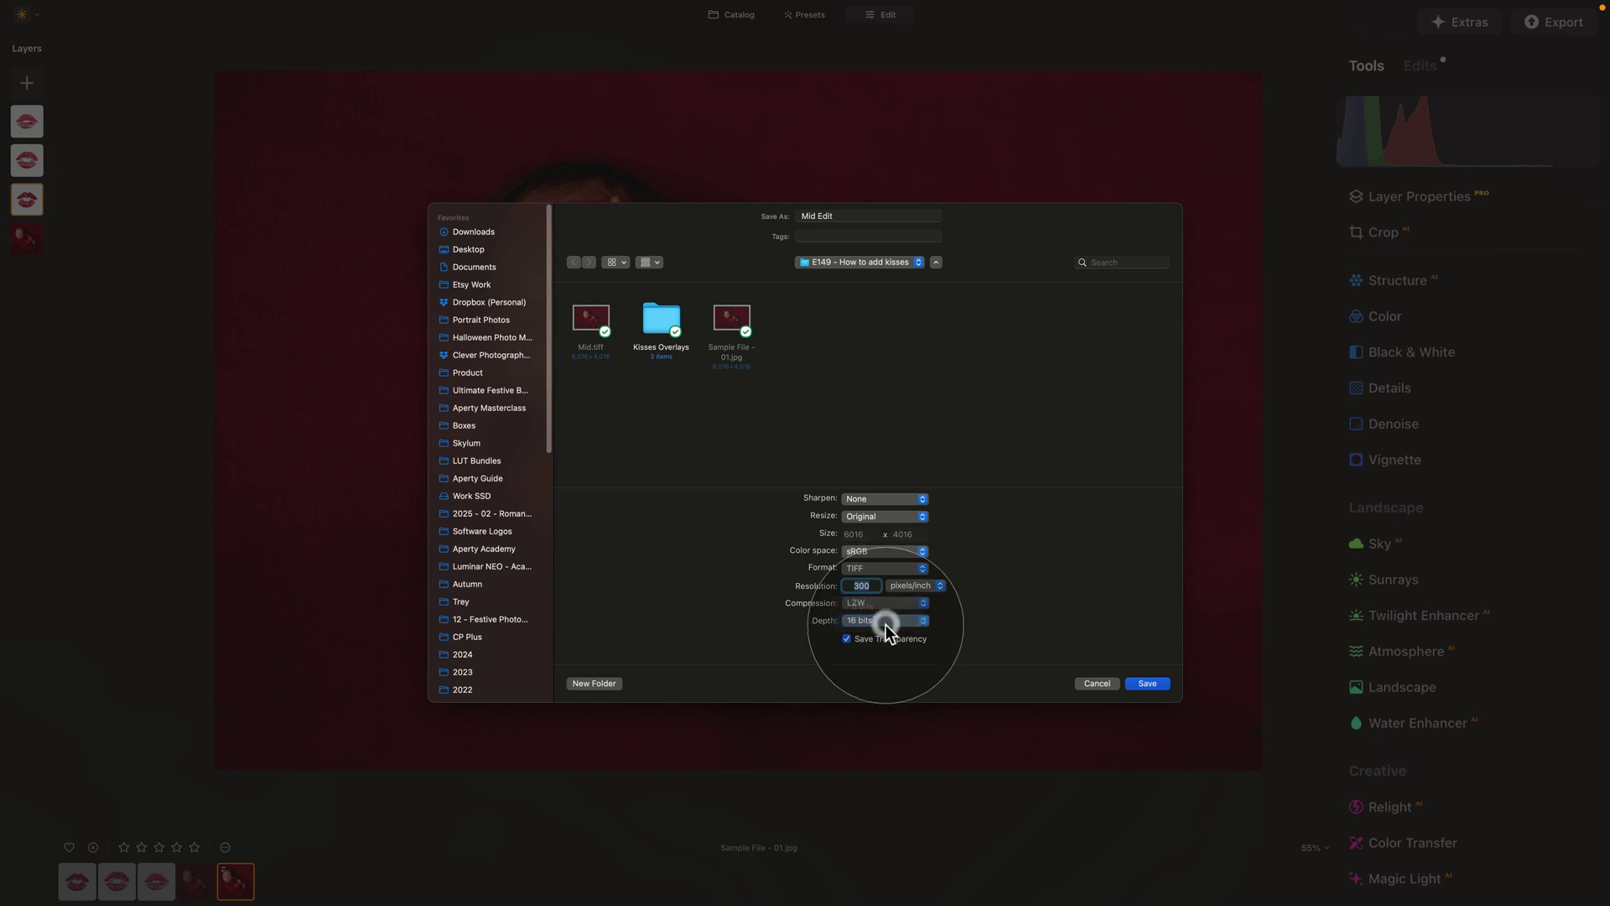
{"action": "left_click", "coordinate": [886, 623]}
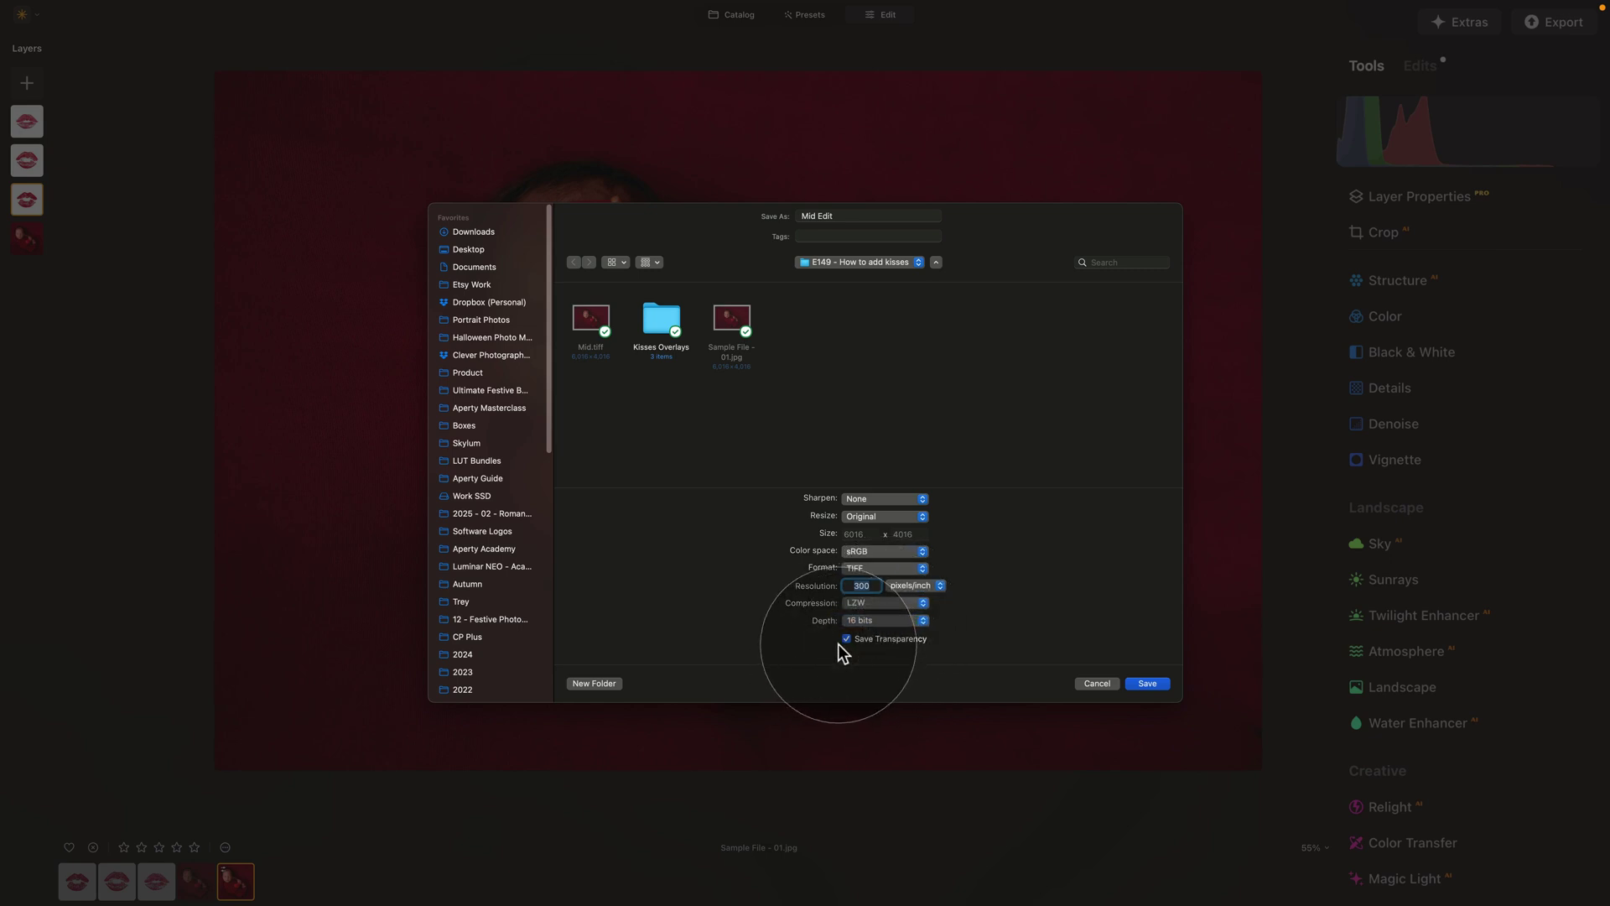
{"action": "left_click", "coordinate": [847, 639]}
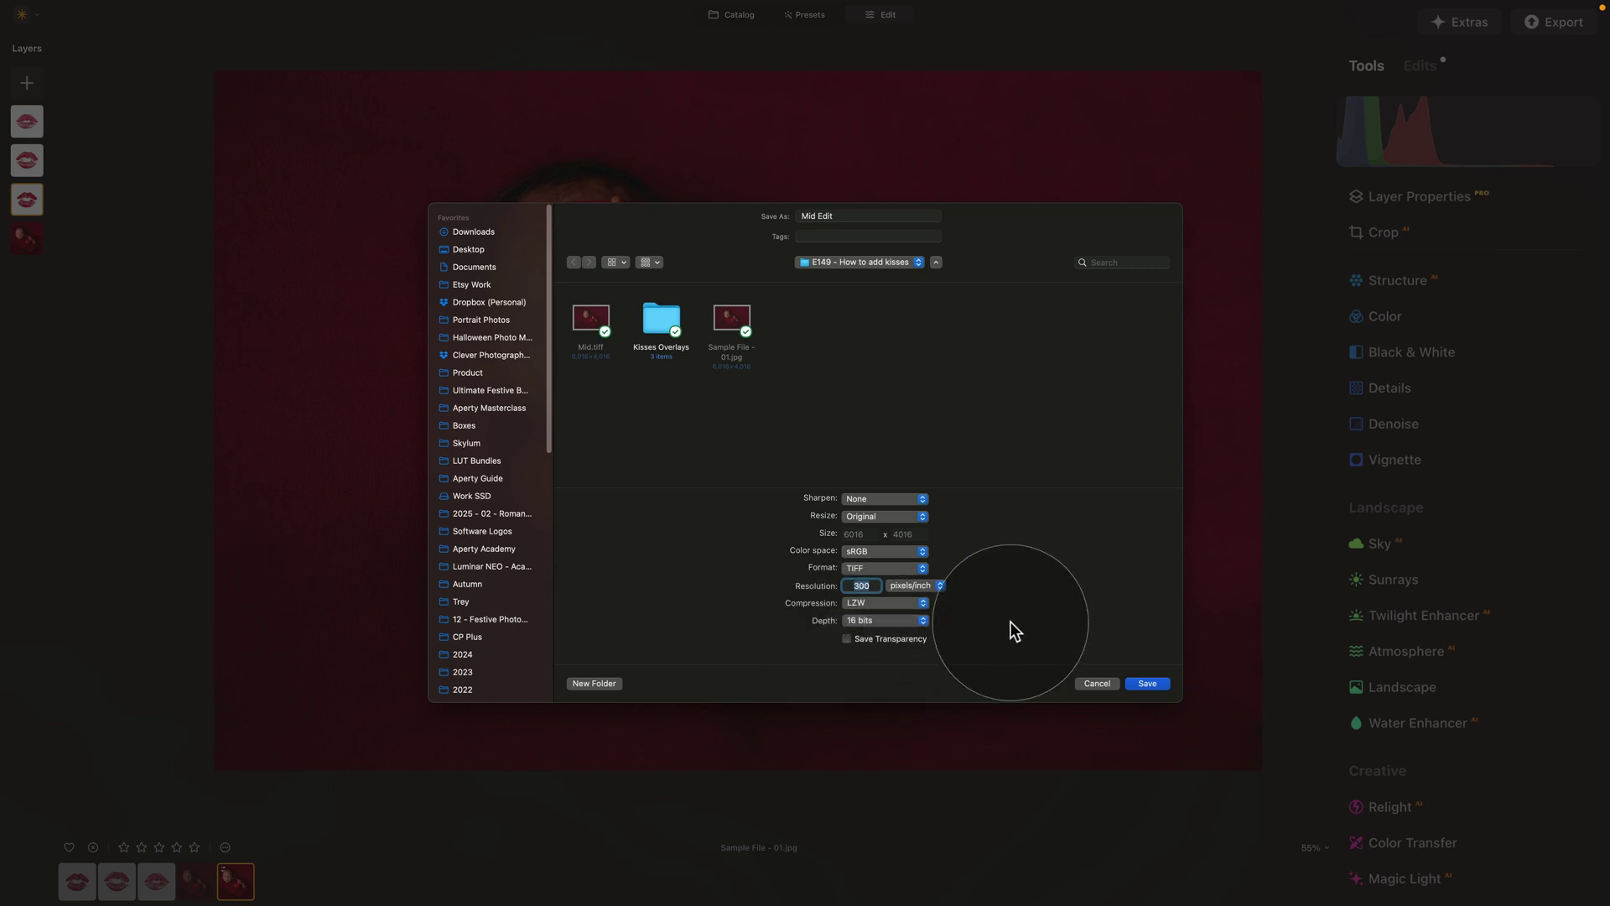
{"action": "left_click", "coordinate": [1146, 684]}
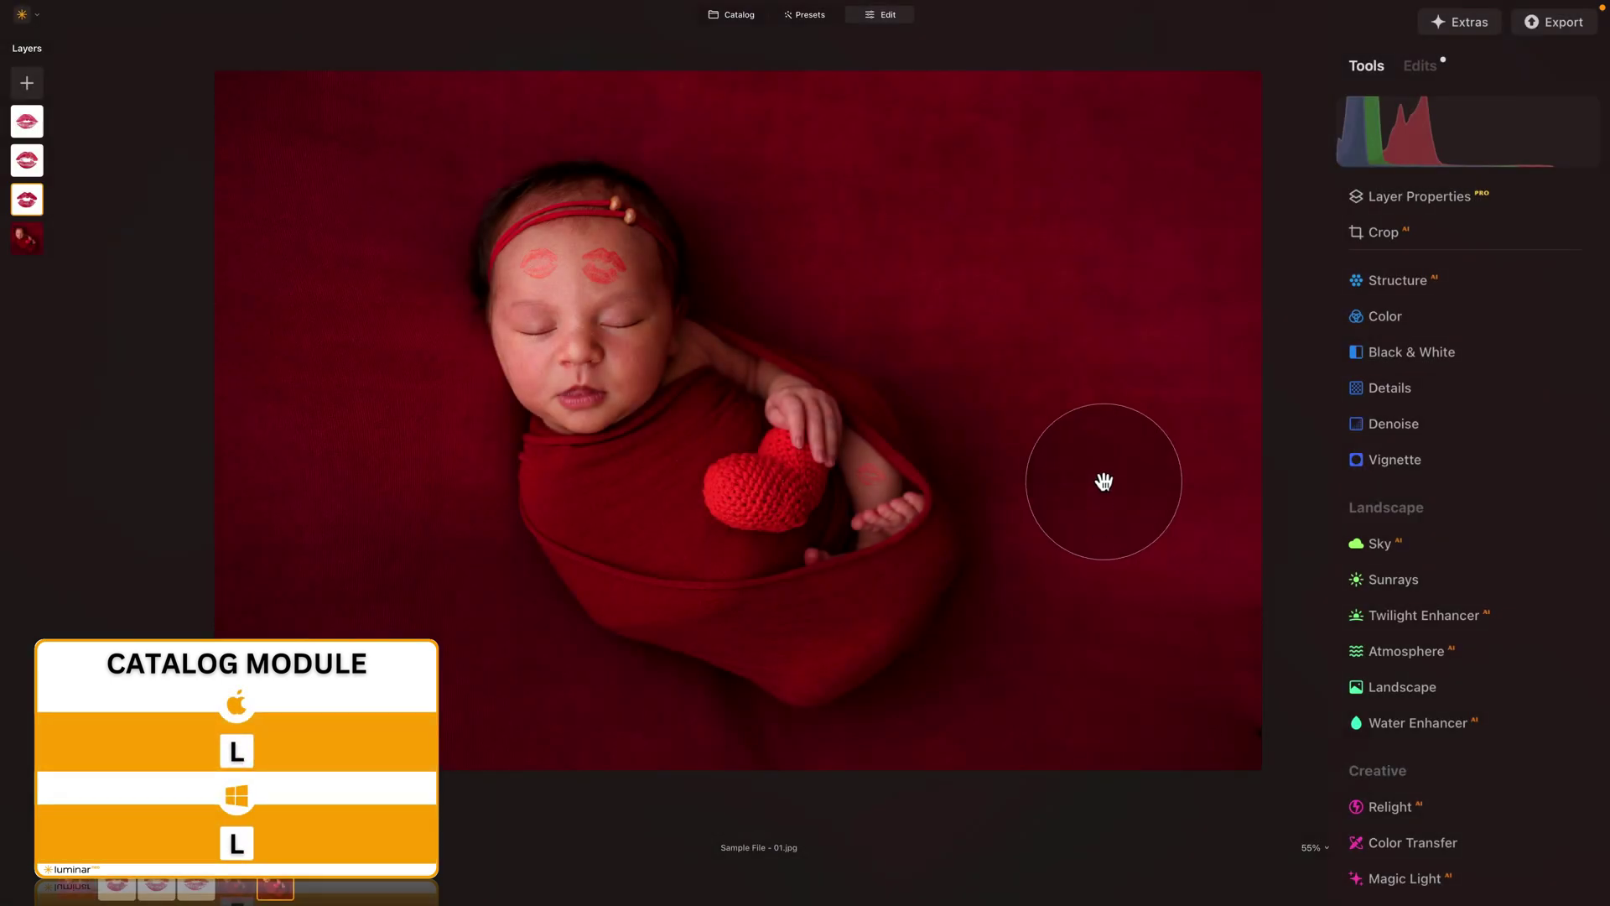
Select the exported Mid Edit image in the catalog and open it for editing
{"action": "left_click", "coordinate": [715, 17]}
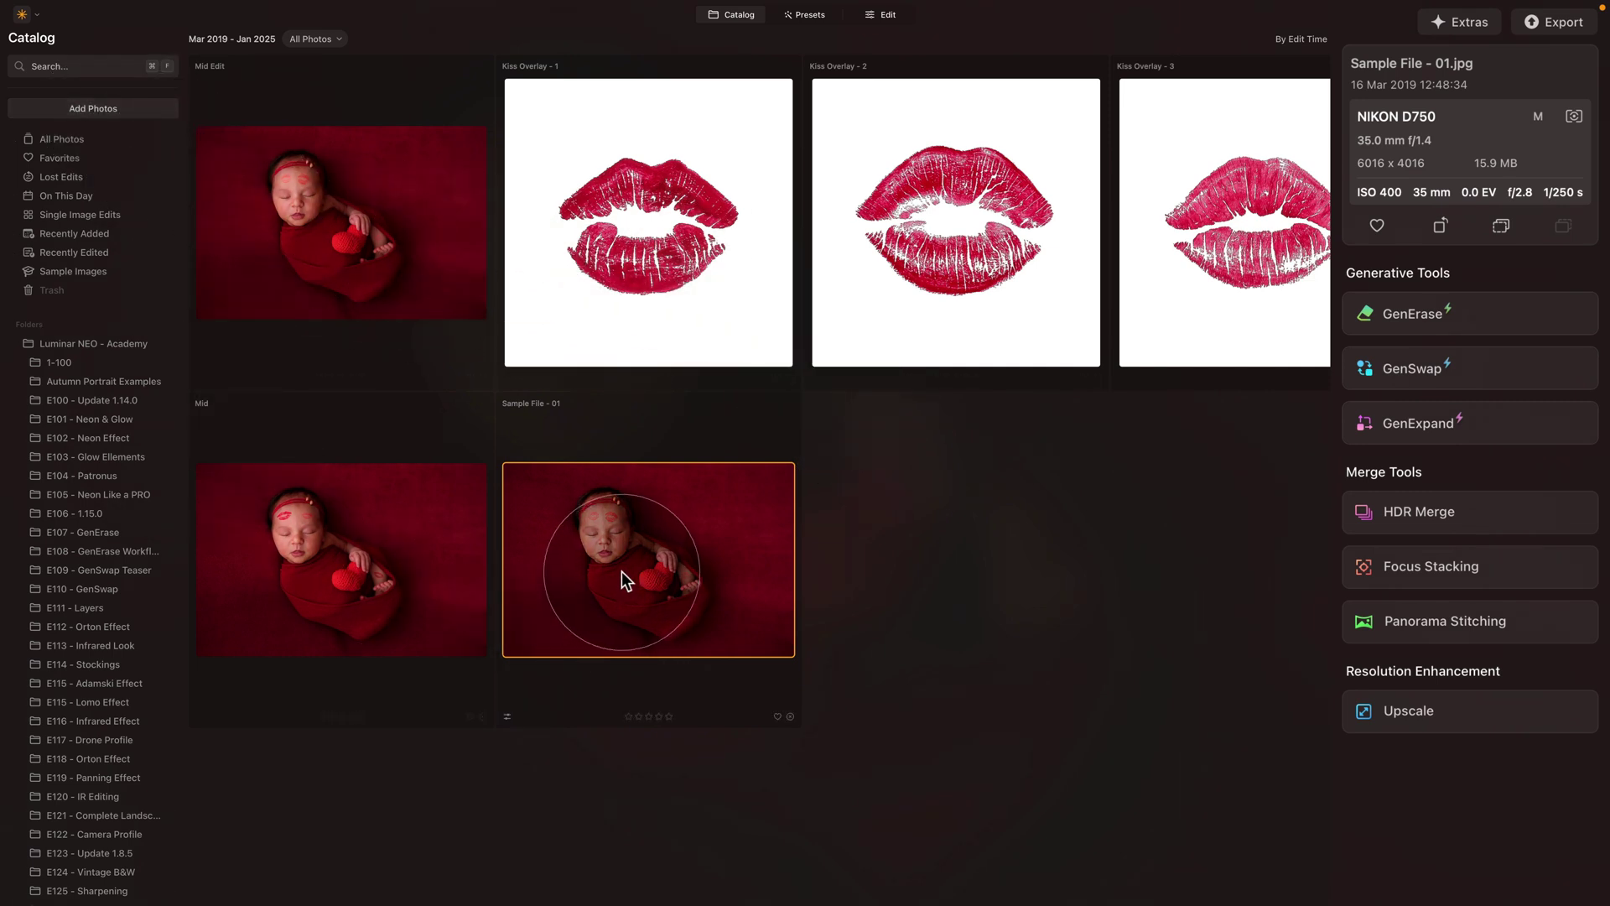
{"action": "left_click", "coordinate": [327, 193]}
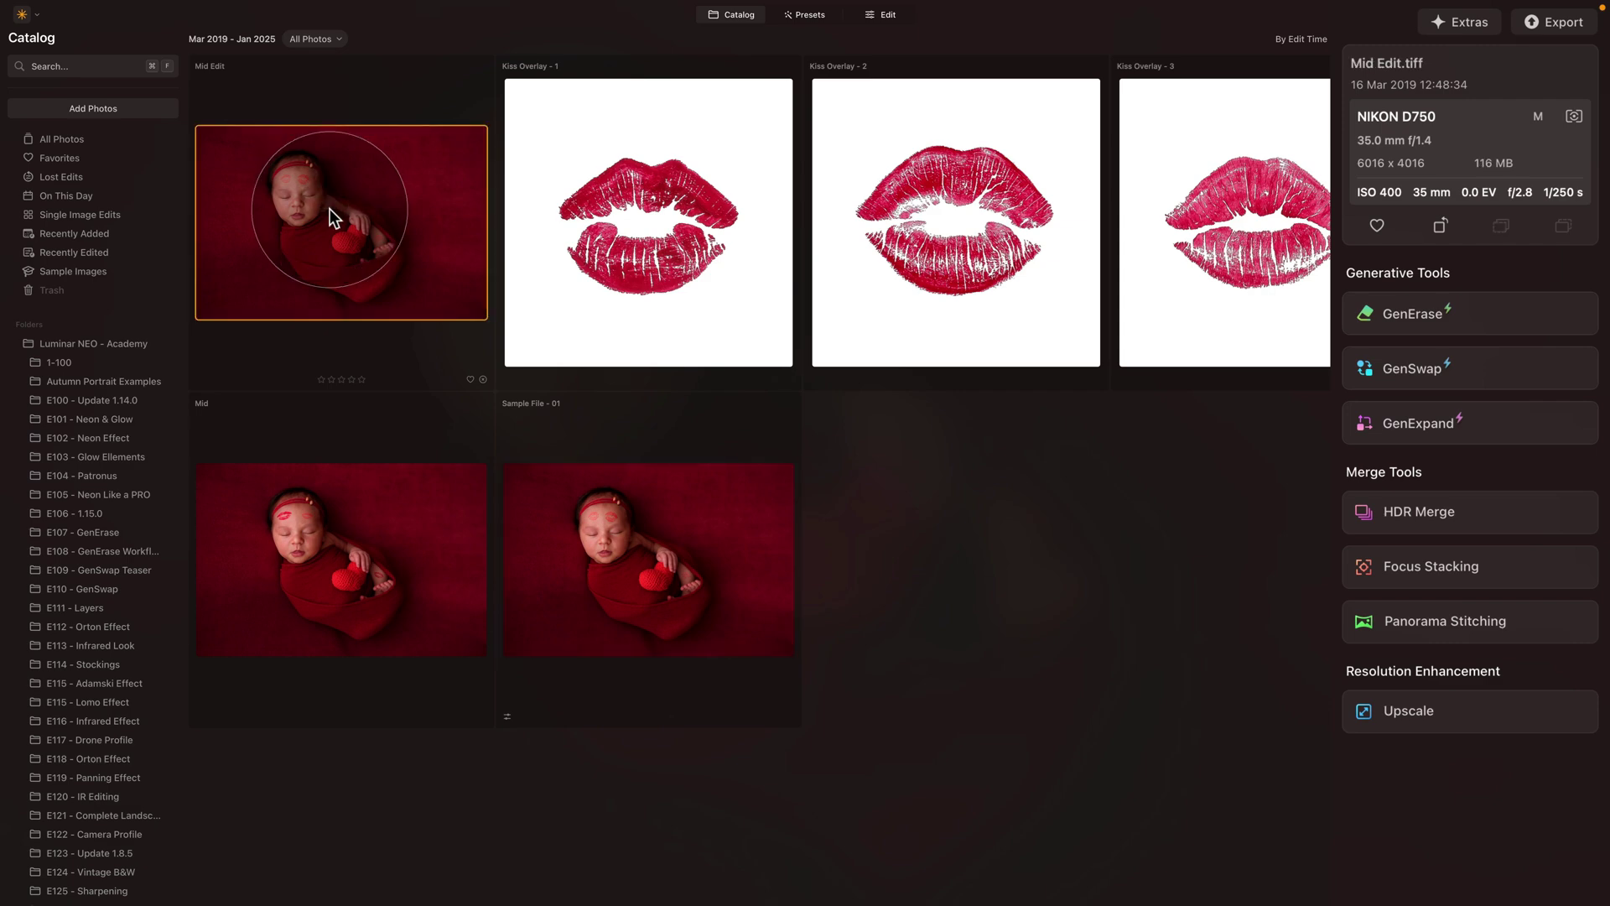
{"action": "left_click", "coordinate": [897, 15]}
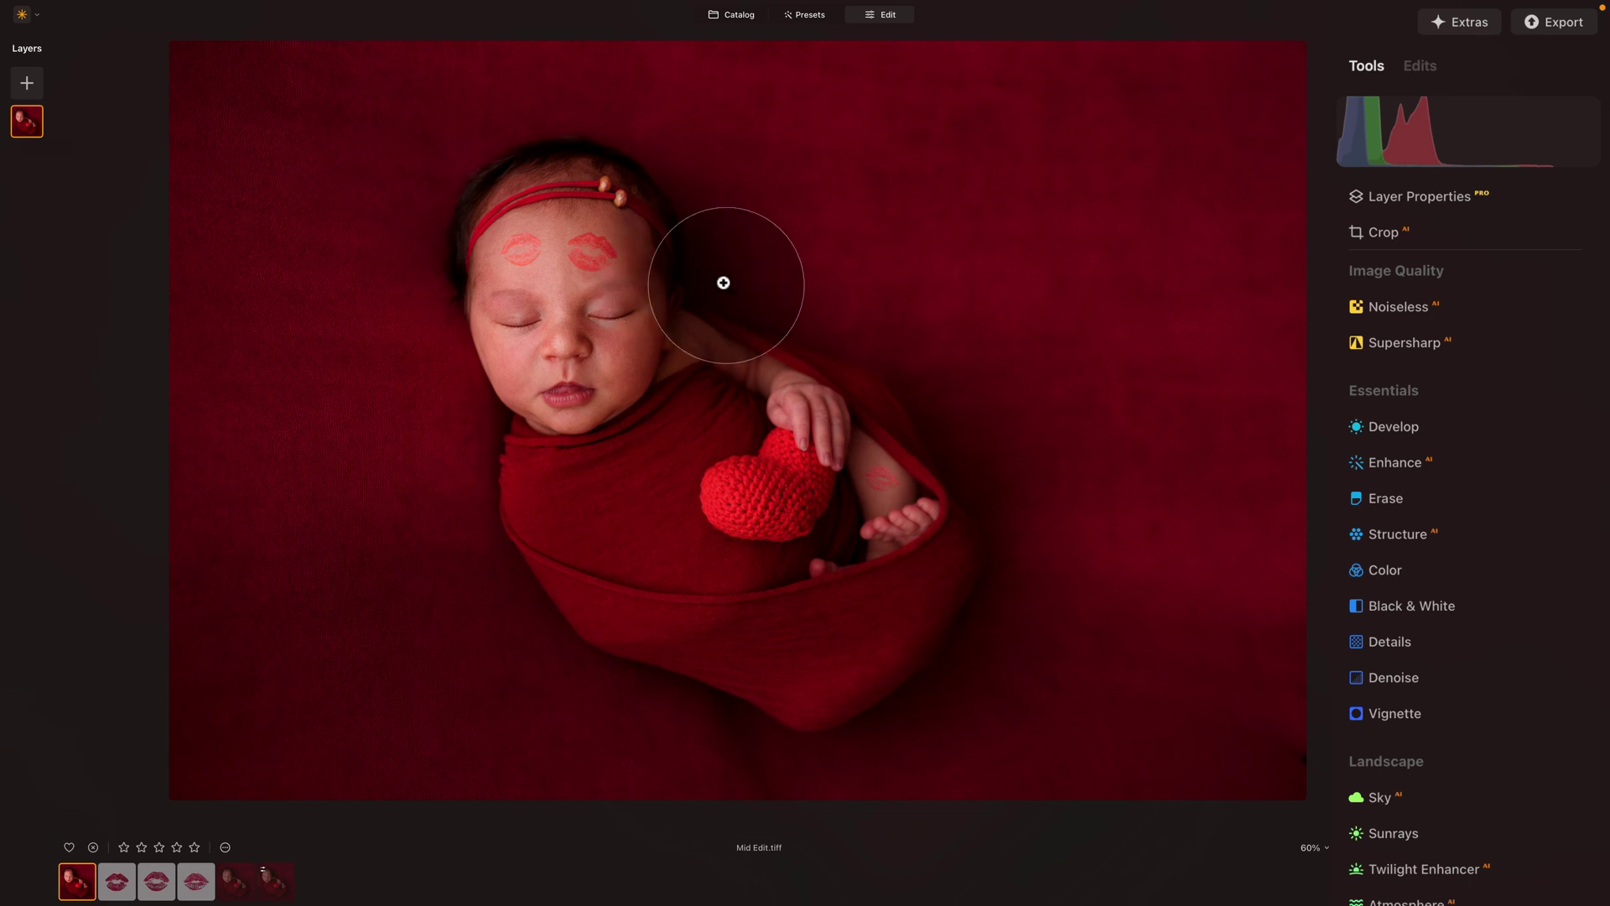
Apply Film Grain to the Mid Edit image with an amount of 10 and close its adjustments
{"action": "scroll", "coordinate": [1390, 610], "scroll_direction": "down", "scroll_amount": 5}
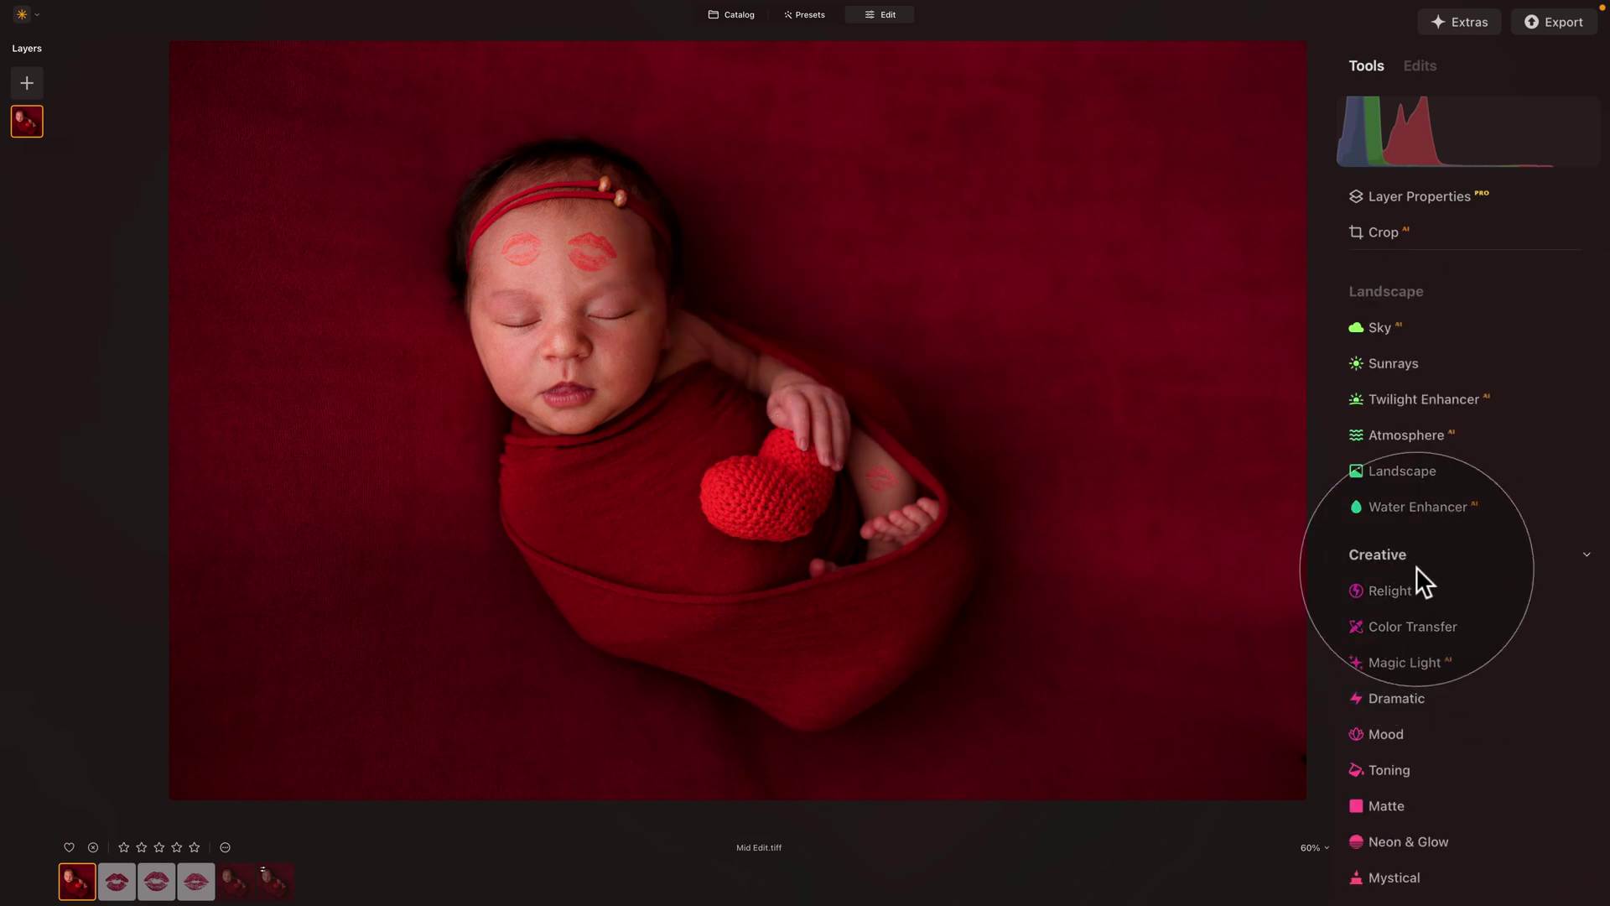
{"action": "scroll", "coordinate": [1416, 566], "scroll_direction": "down", "scroll_amount": 5}
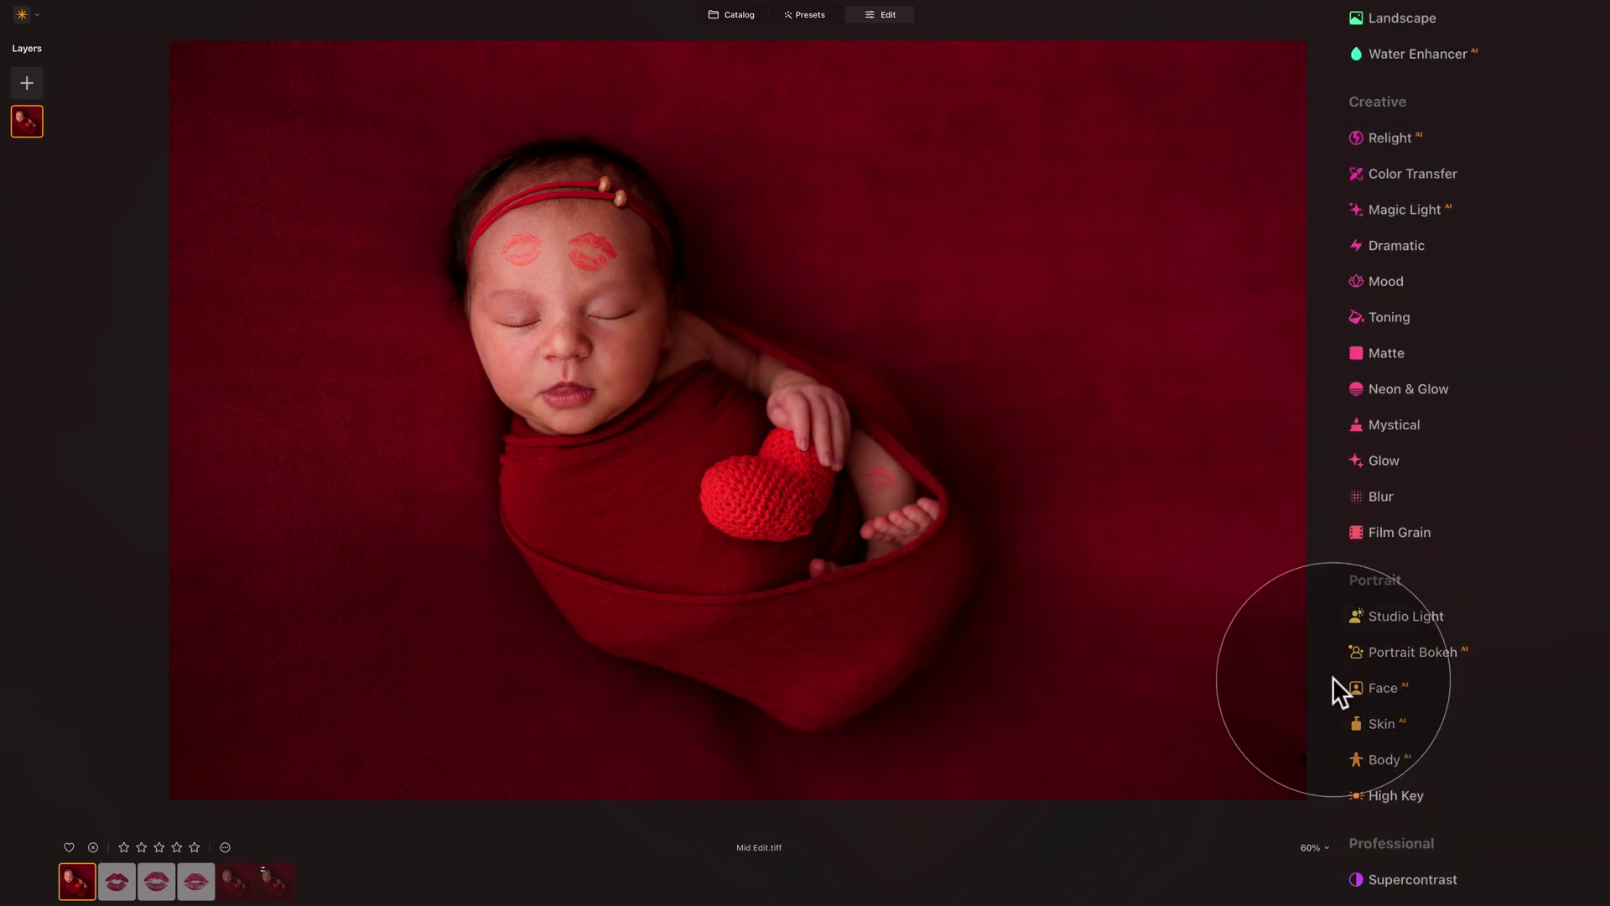
{"action": "left_click", "coordinate": [1397, 528]}
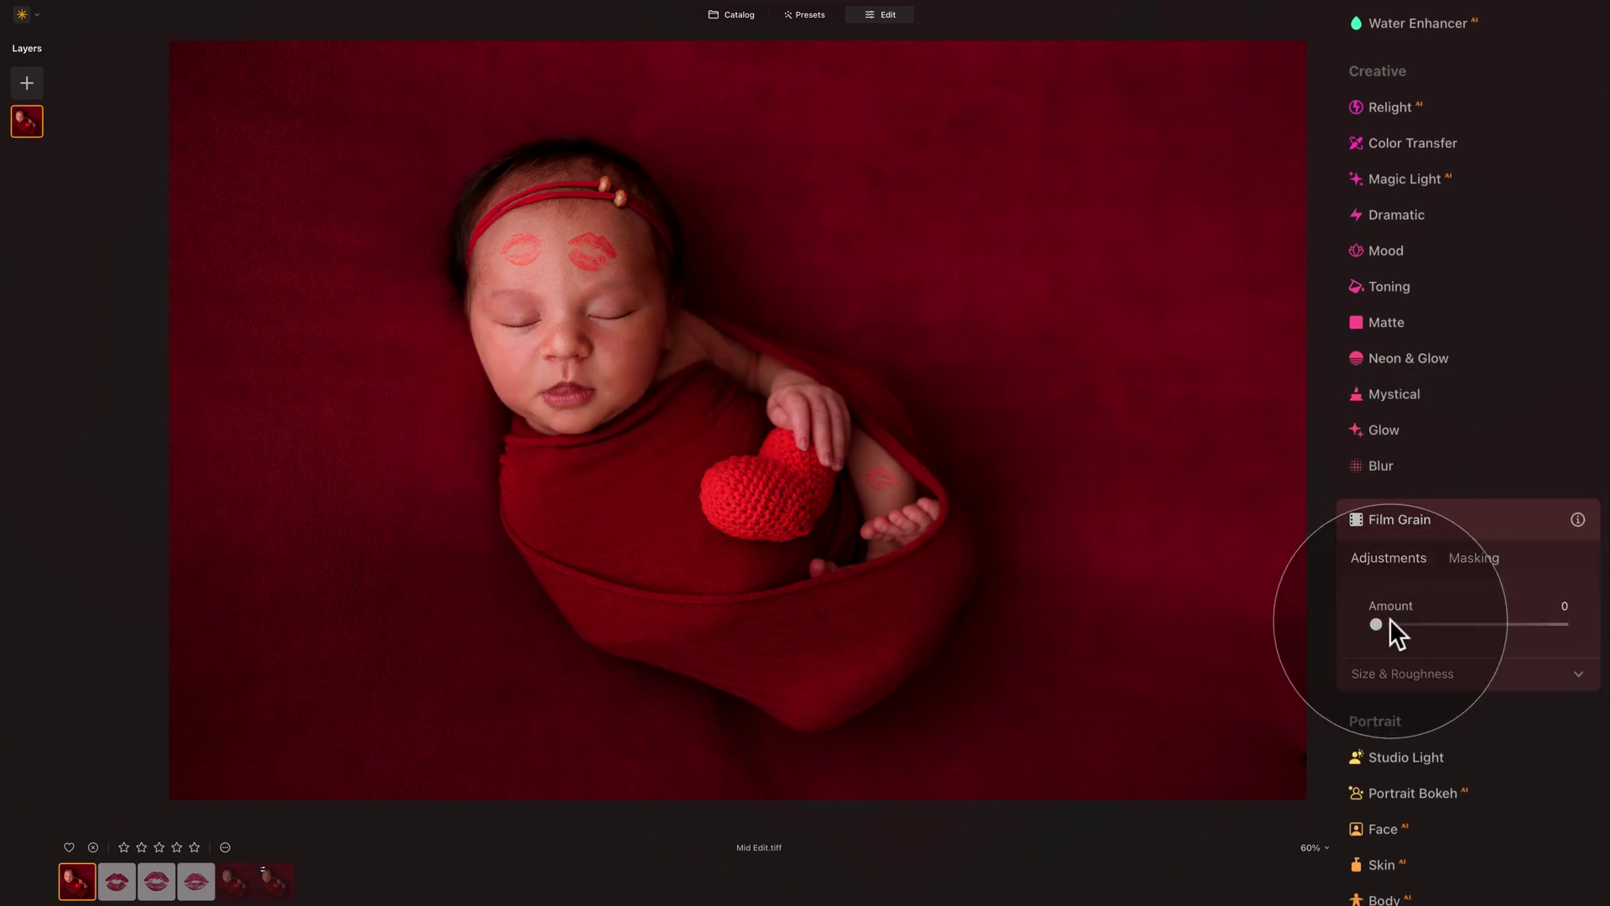
{"action": "left_click", "coordinate": [1398, 621]}
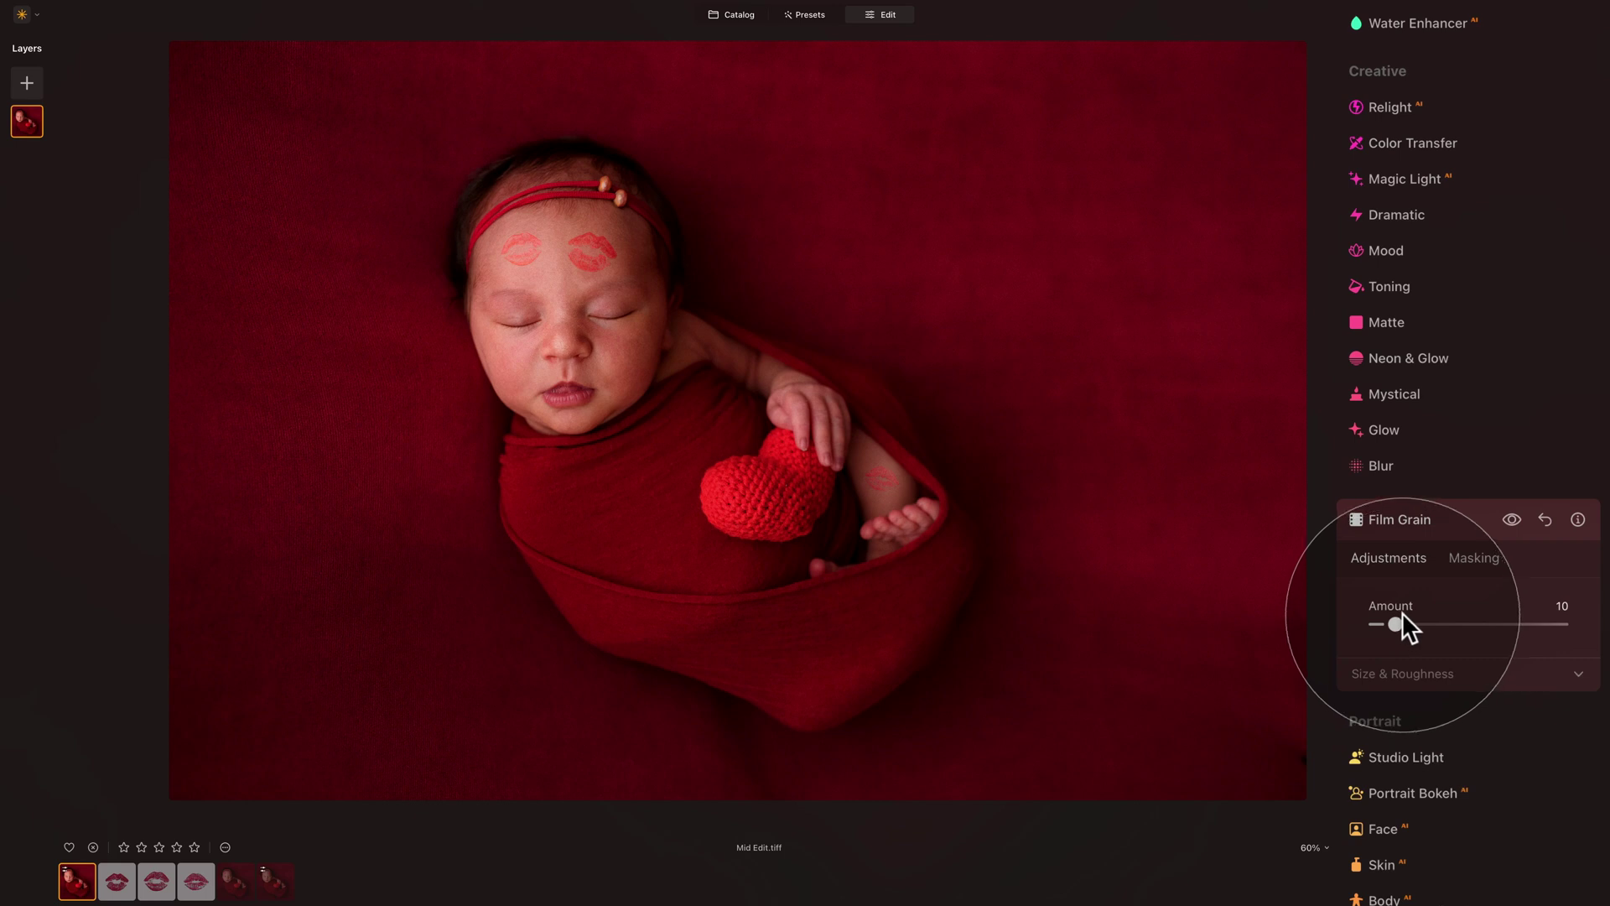
{"action": "left_click", "coordinate": [1424, 519]}
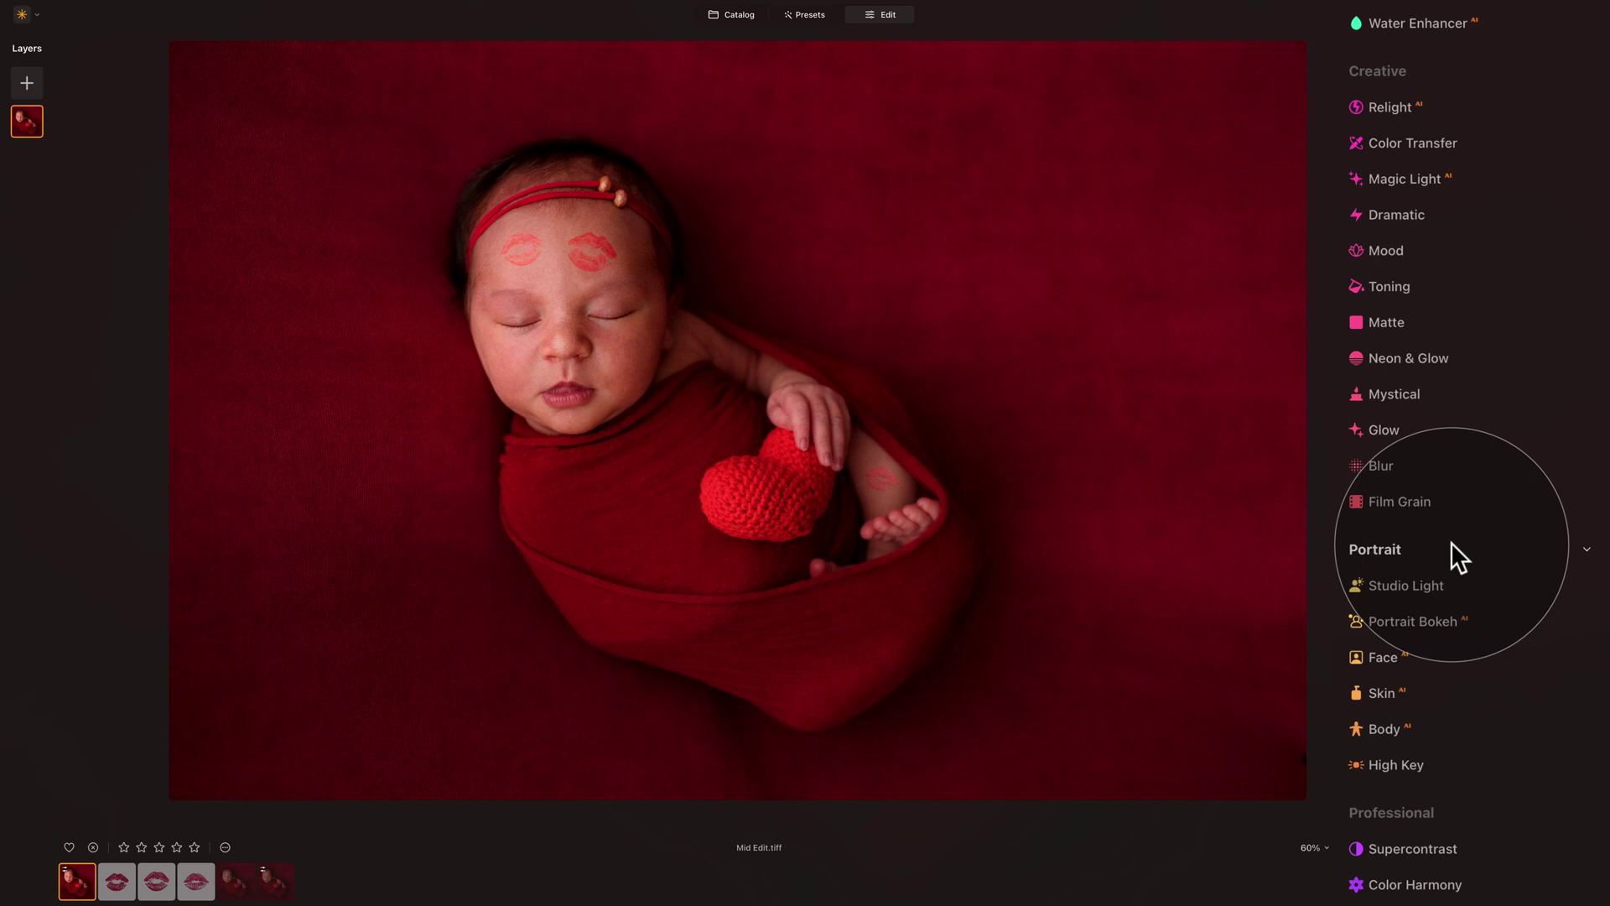
Apply the Mystical effect to the Mid Edit image with an amount of 30 and close its adjustments
{"action": "left_click", "coordinate": [1431, 394]}
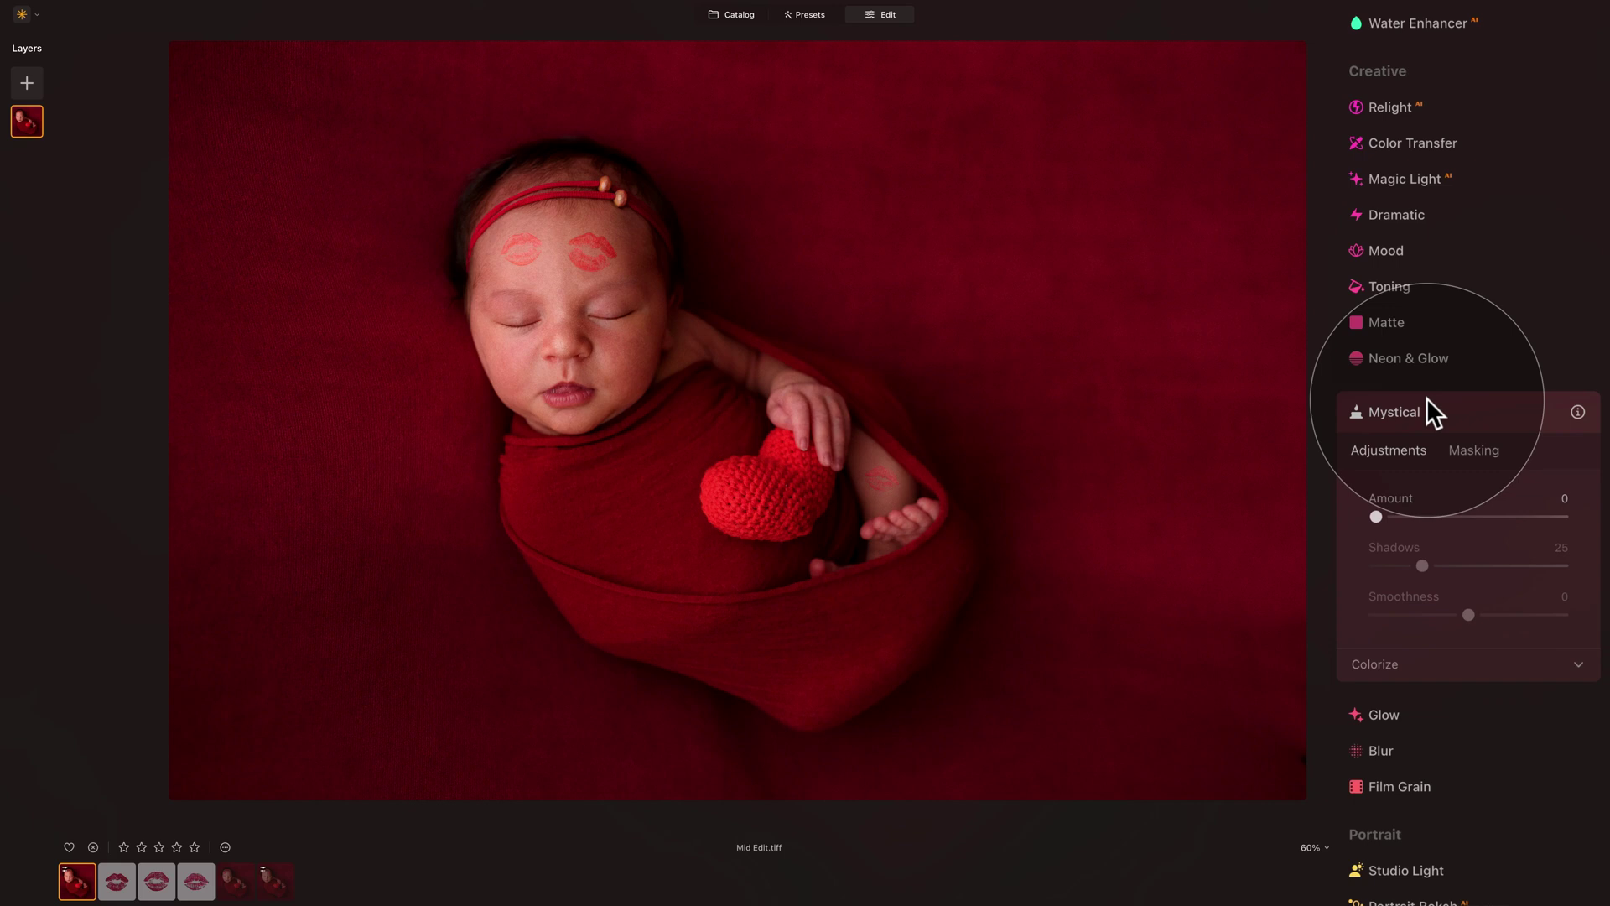
{"action": "left_click_drag", "start_coordinate": [1376, 517], "coordinate": [1414, 518]}
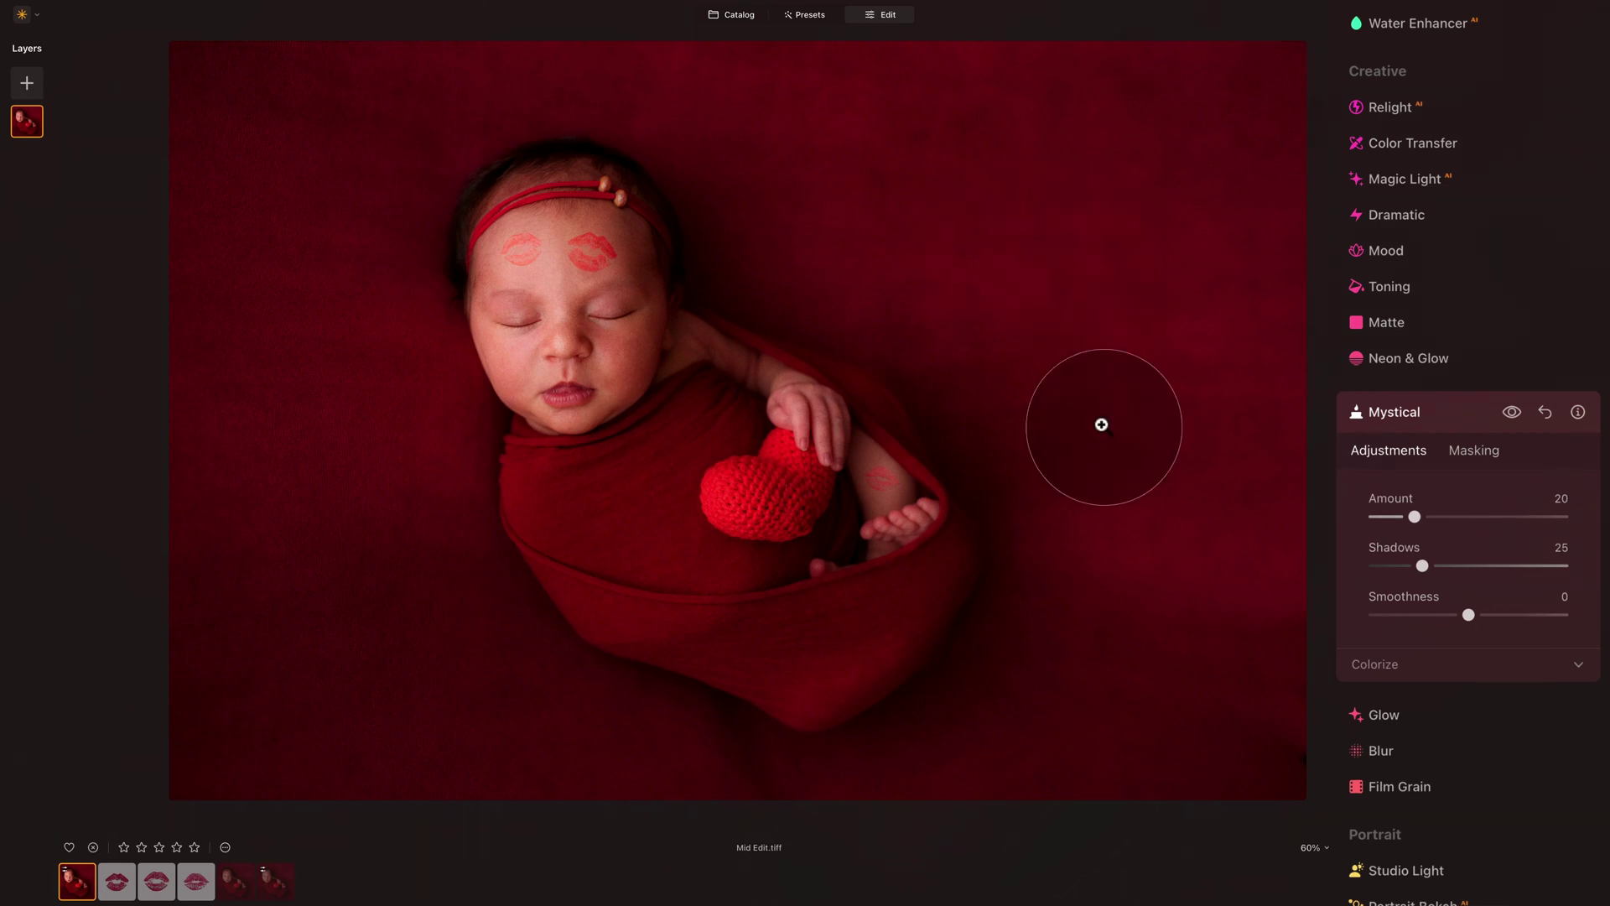
{"action": "mouse_move", "coordinate": [1426, 515]}
{"action": "left_mouse_down"}
{"action": "mouse_move", "coordinate": [1447, 523]}
{"action": "mouse_move", "coordinate": [1427, 521]}
{"action": "left_mouse_up"}
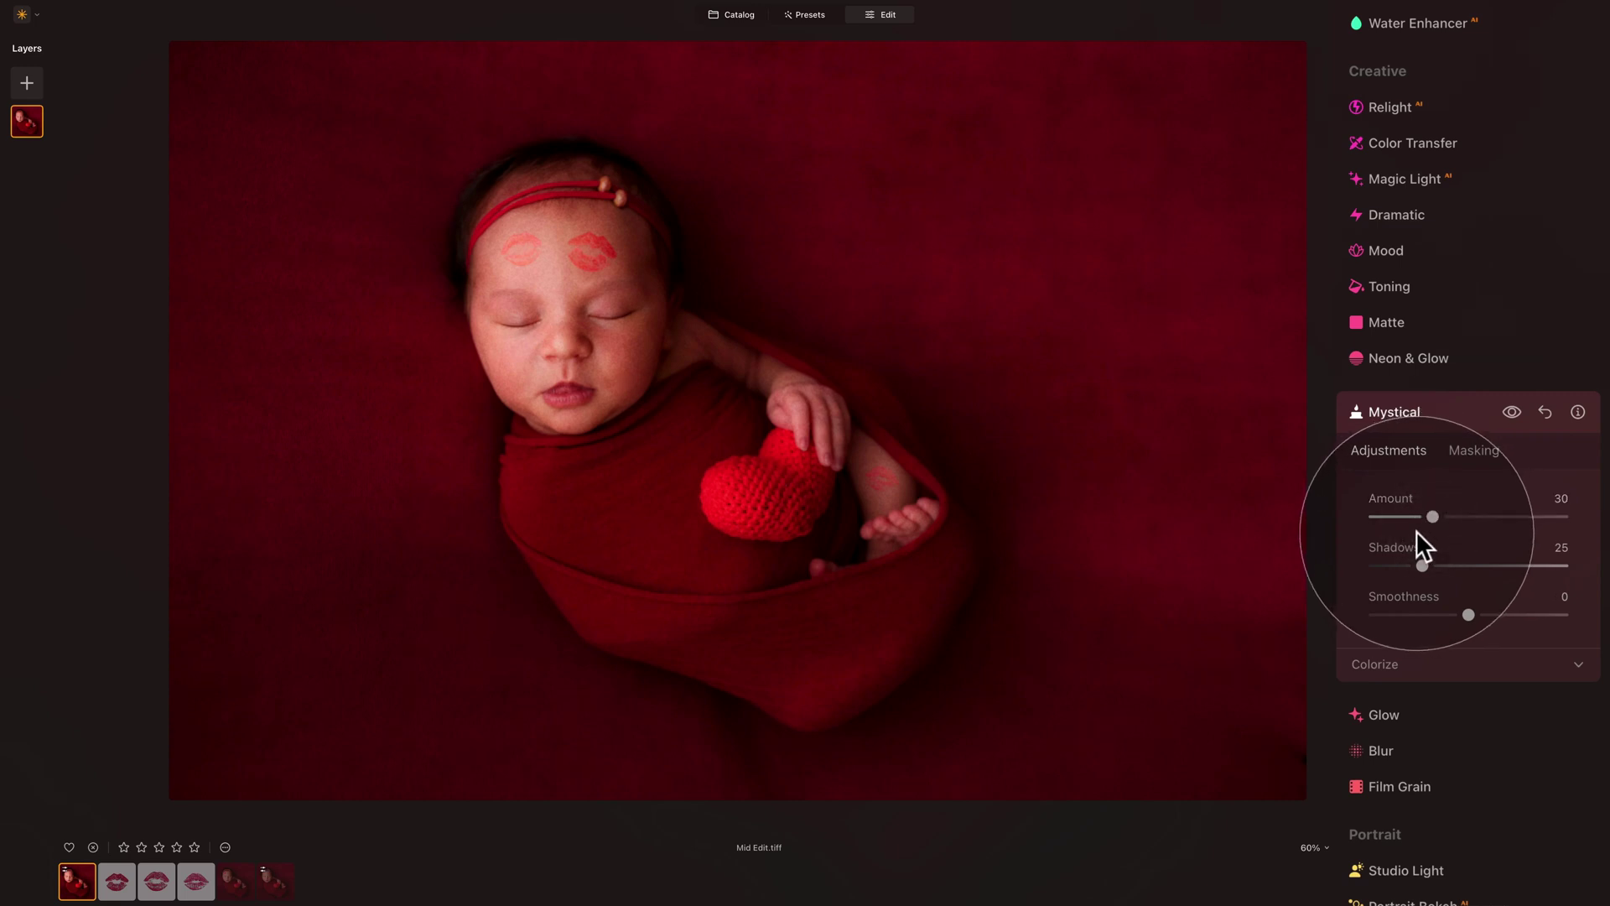
{"action": "left_click", "coordinate": [1426, 406]}
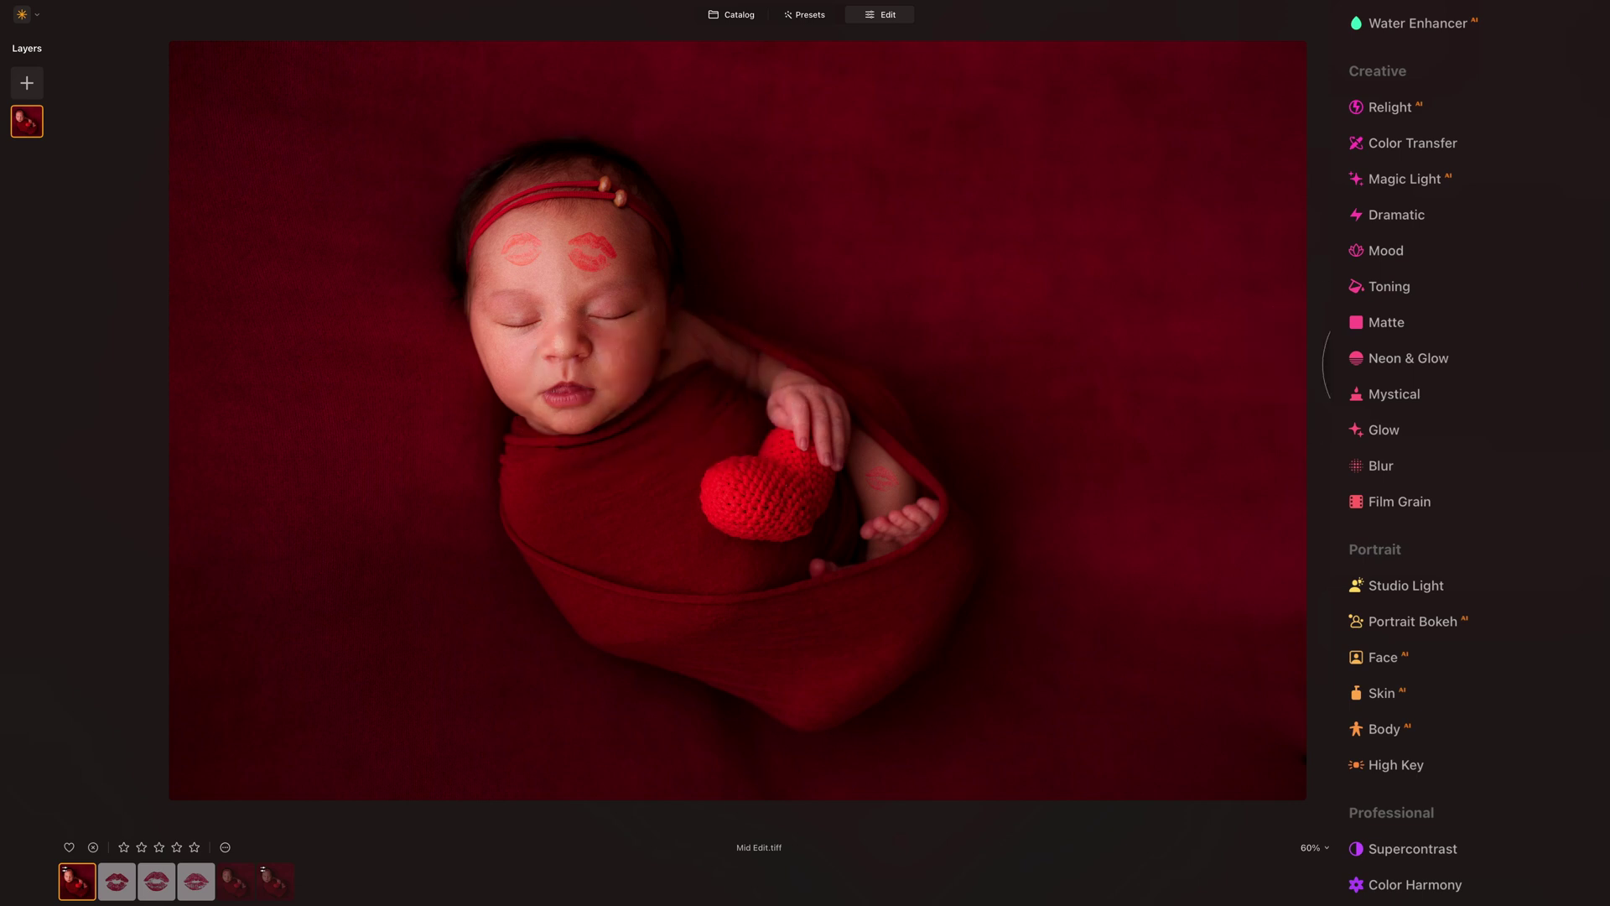
Smooth the baby's skin with the Skin tool, trying an amount of 31 and raising it to 100
{"action": "scroll", "coordinate": [1402, 374], "scroll_direction": "down", "scroll_amount": 3}
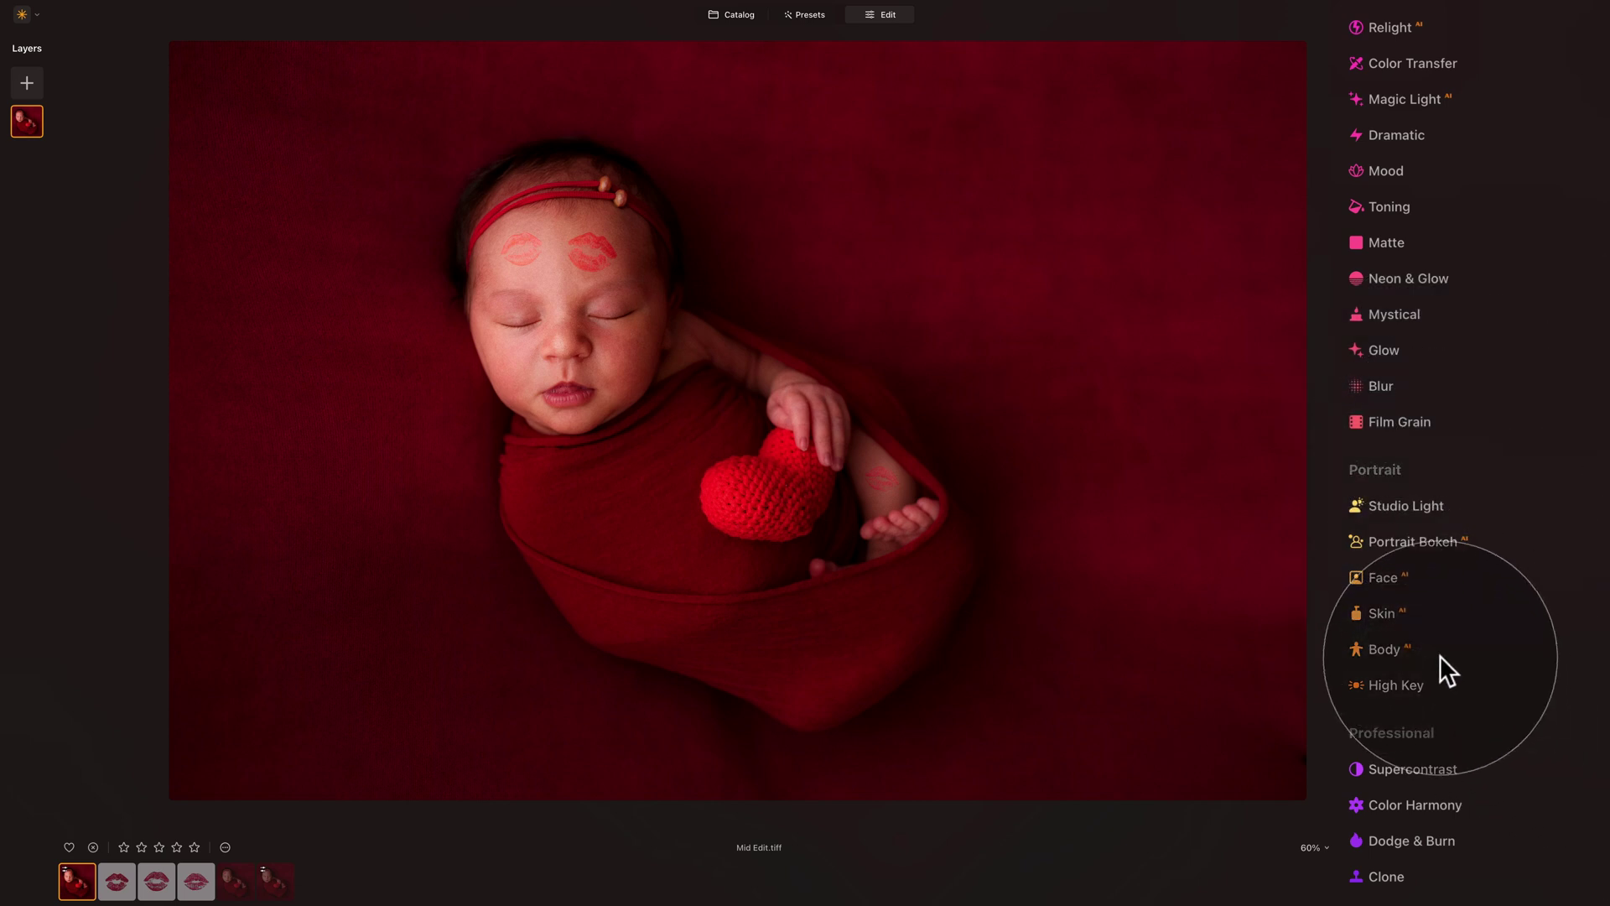
{"action": "left_click", "coordinate": [1376, 613]}
{"action": "left_click", "coordinate": [1377, 611]}
{"action": "left_click", "coordinate": [1377, 611]}
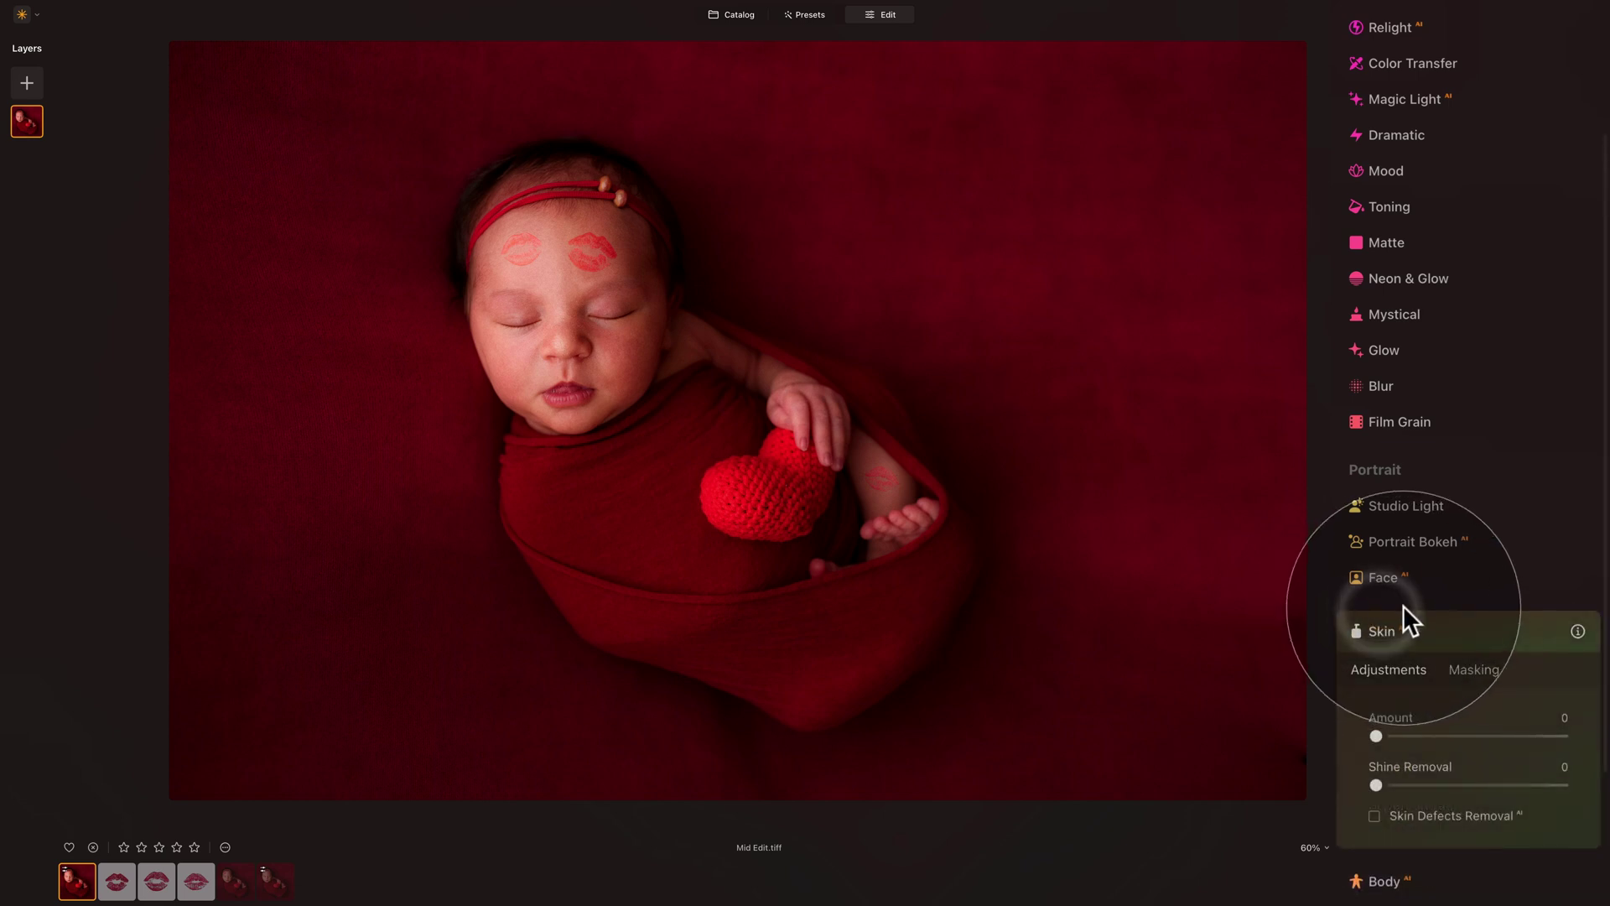
{"action": "scroll", "coordinate": [1404, 607], "scroll_direction": "down", "scroll_amount": 3}
{"action": "scroll", "coordinate": [513, 174], "scroll_direction": "up", "scroll_amount": 2}
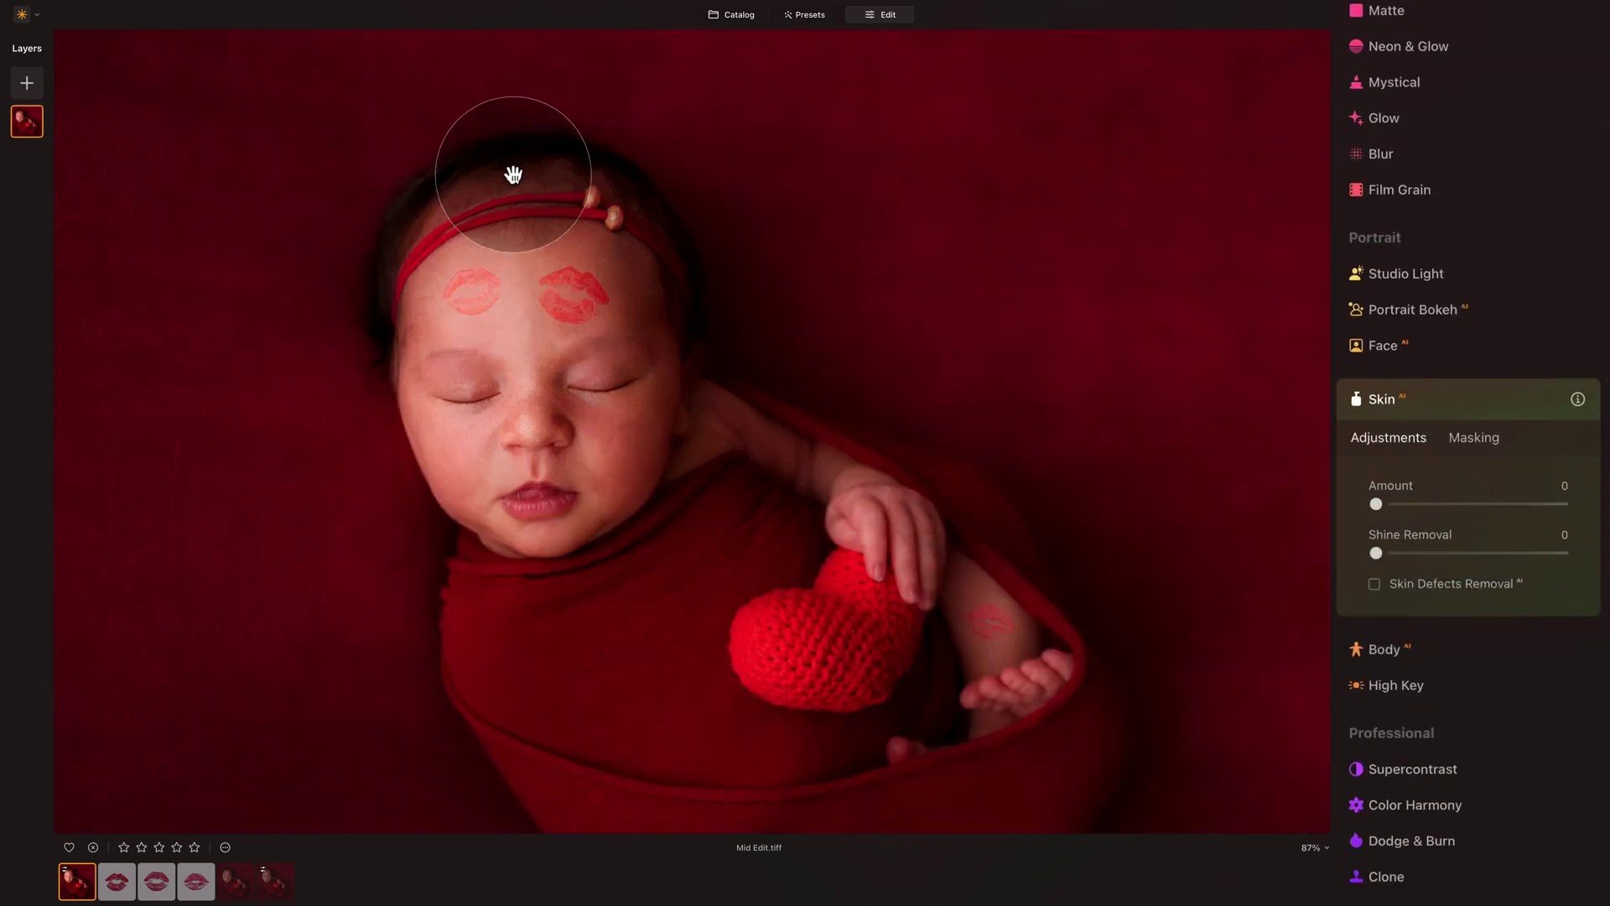
{"action": "scroll", "coordinate": [420, 431], "scroll_direction": "up", "scroll_amount": 2}
{"action": "scroll", "coordinate": [438, 467], "scroll_direction": "up", "scroll_amount": 2}
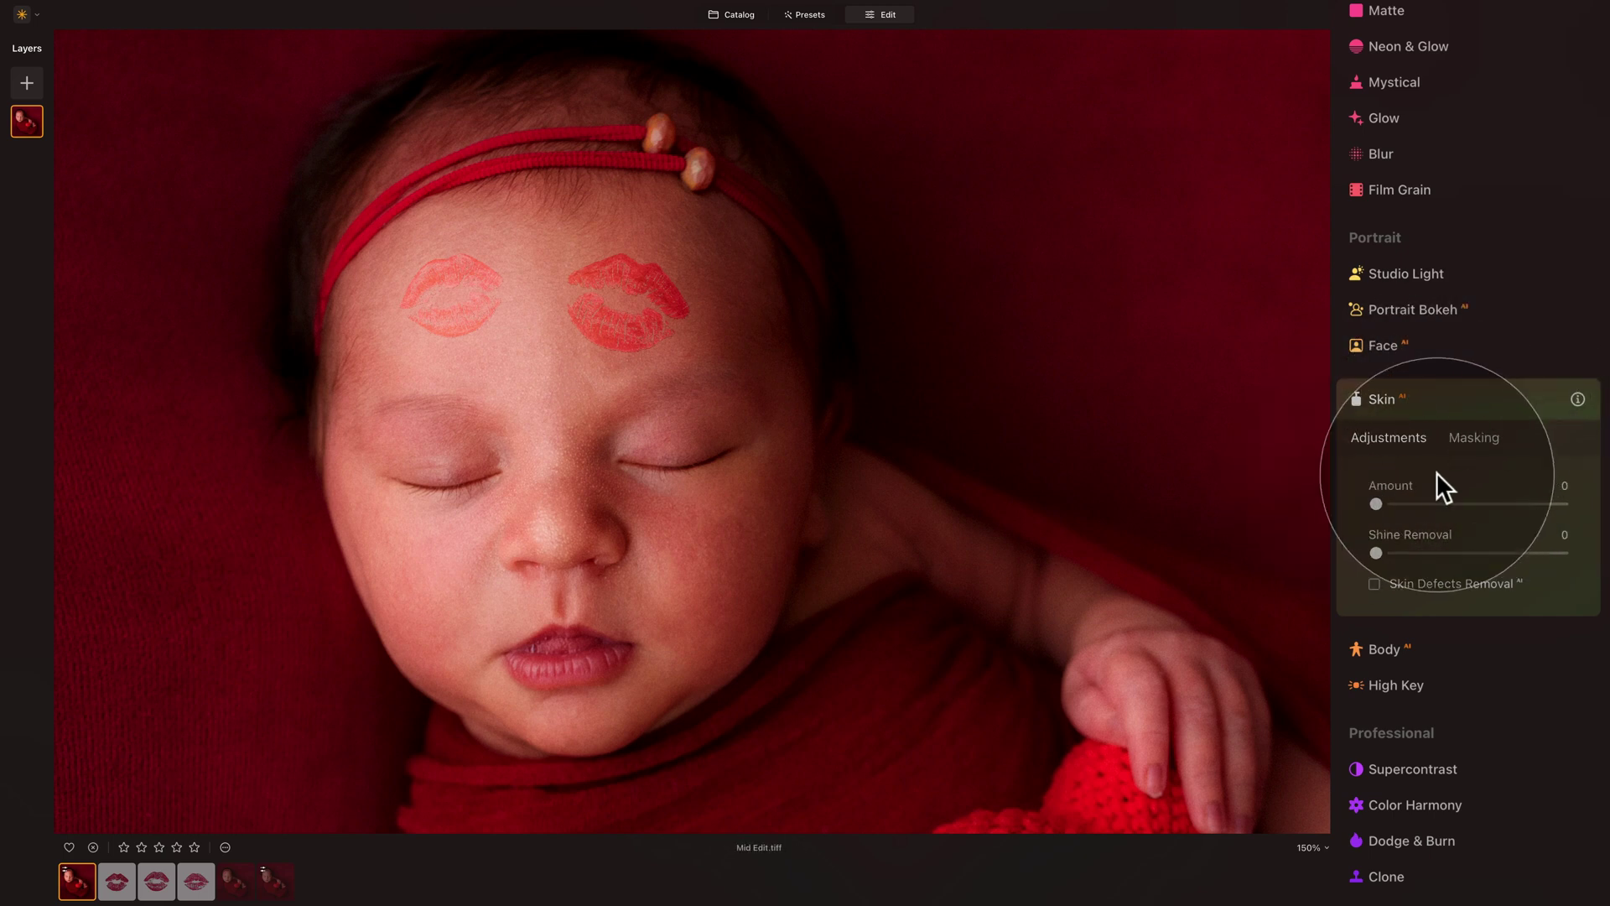
{"action": "left_click", "coordinate": [1432, 504]}
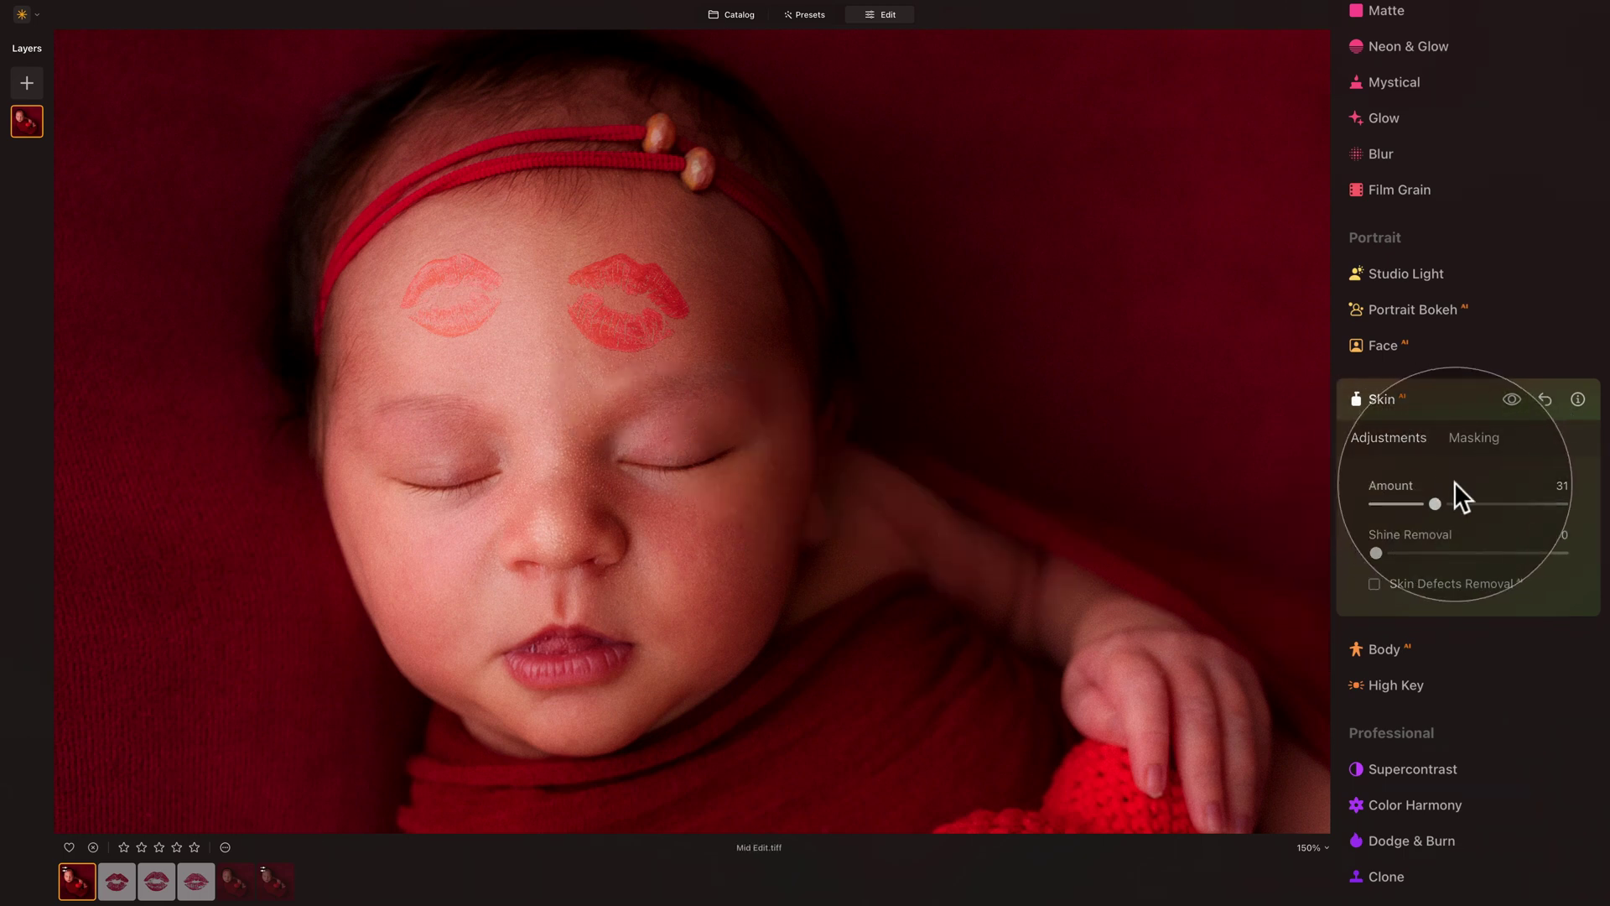
{"action": "left_click_drag", "start_coordinate": [1506, 504], "coordinate": [1585, 509]}
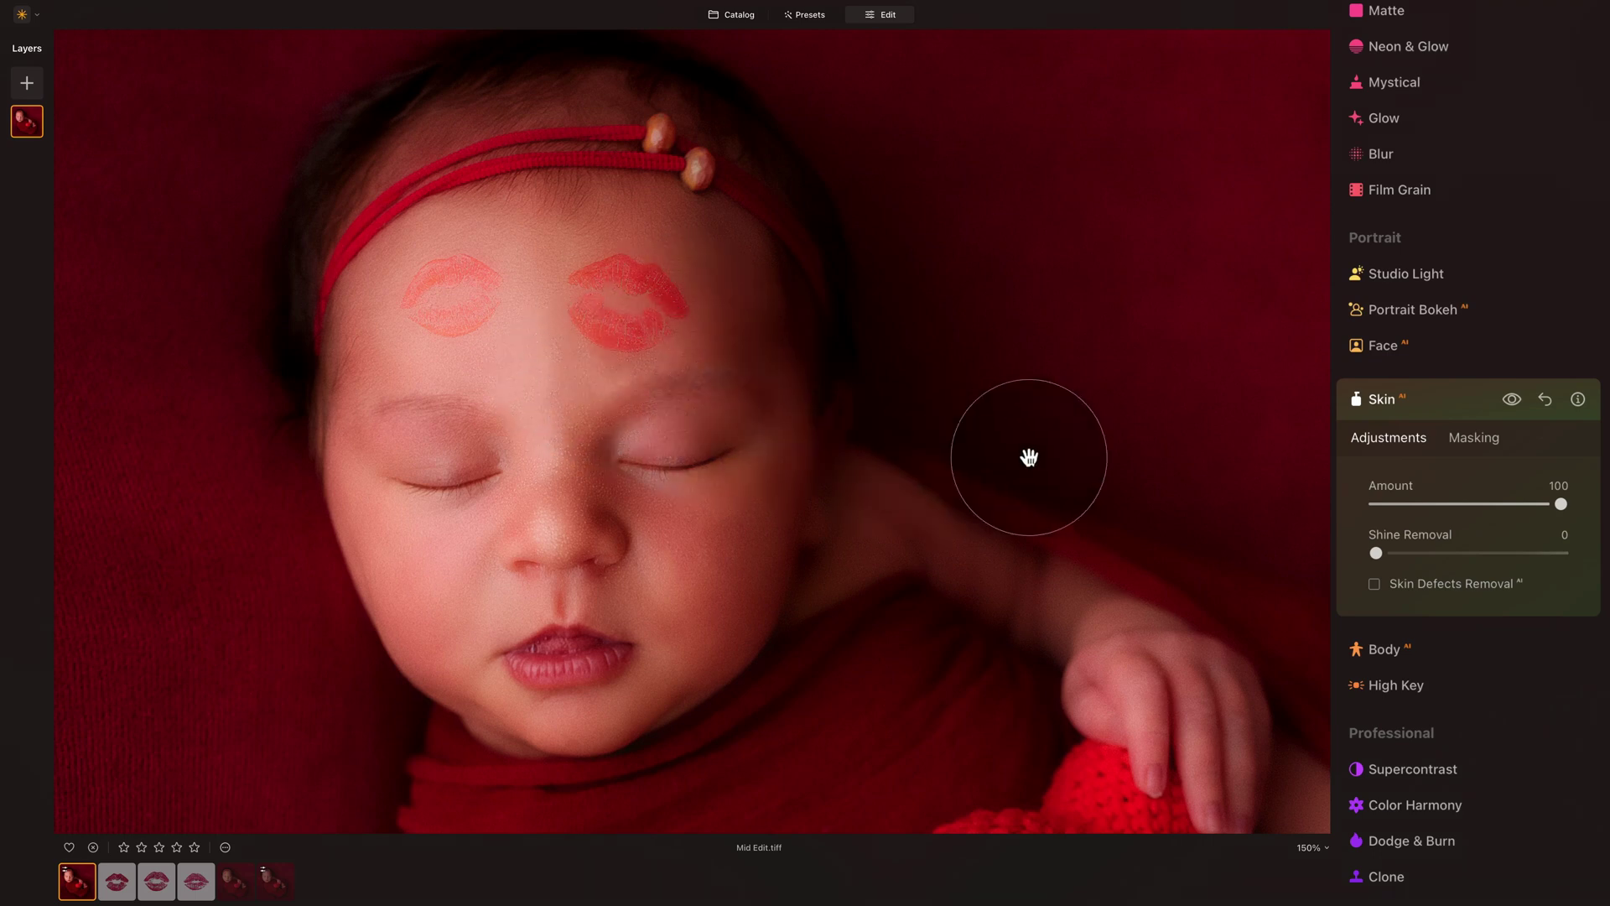
Compare smoothing strengths on the baby's face and set the Skin tool's amount to 80
{"action": "scroll", "coordinate": [805, 428], "scroll_direction": "down", "scroll_amount": 5}
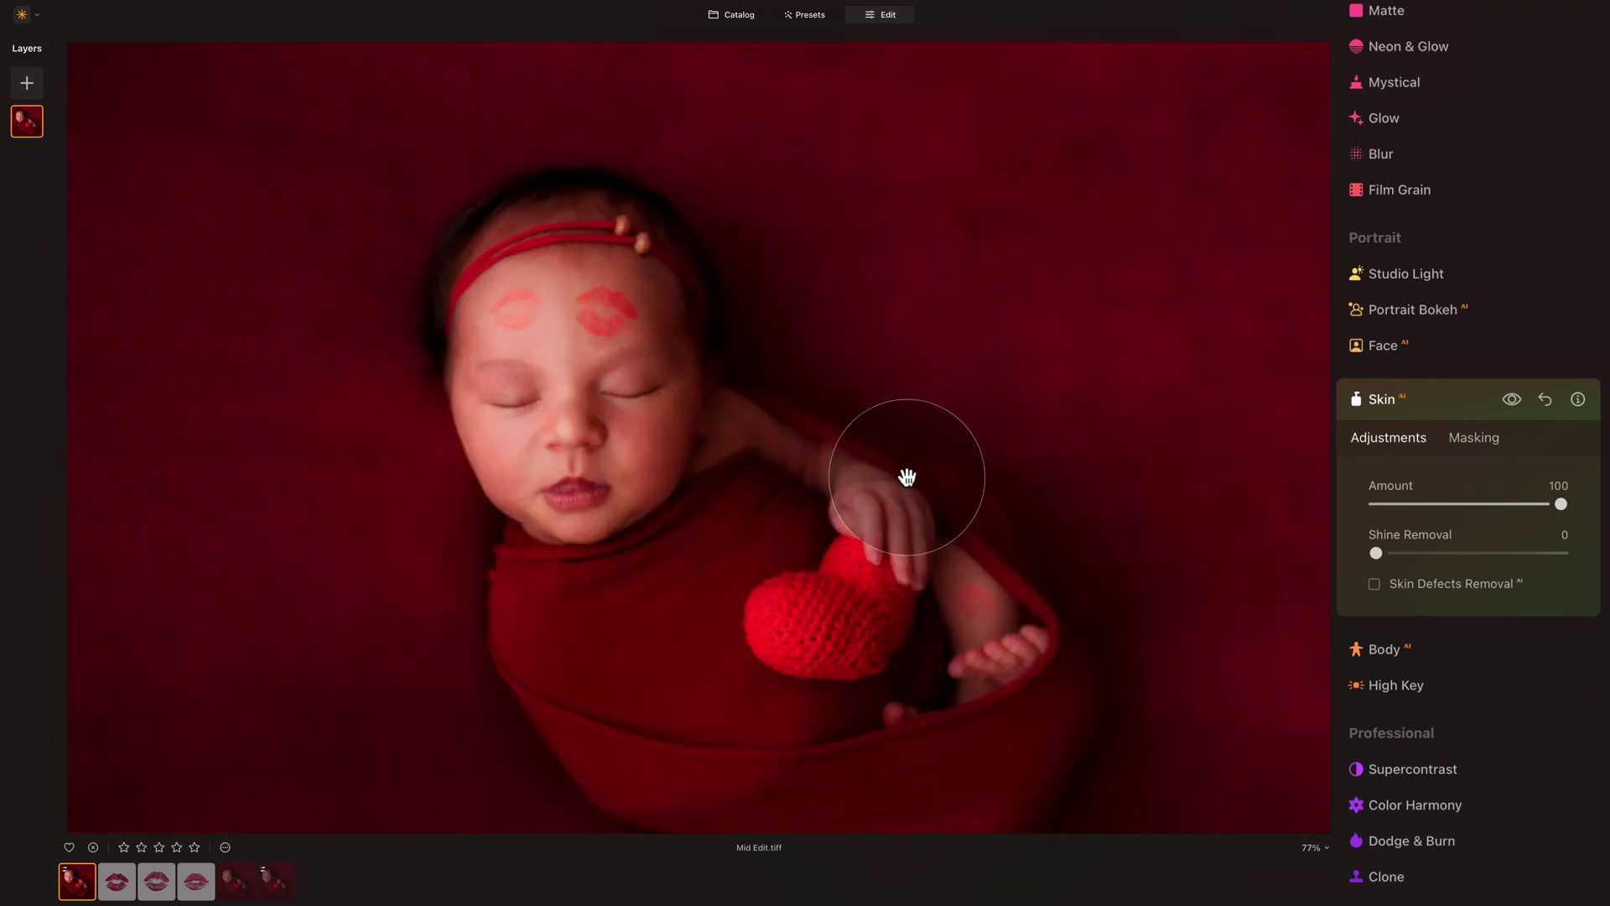
{"action": "scroll", "coordinate": [910, 474], "scroll_direction": "up", "scroll_amount": 2}
{"action": "scroll", "coordinate": [242, 203], "scroll_direction": "up", "scroll_amount": 3}
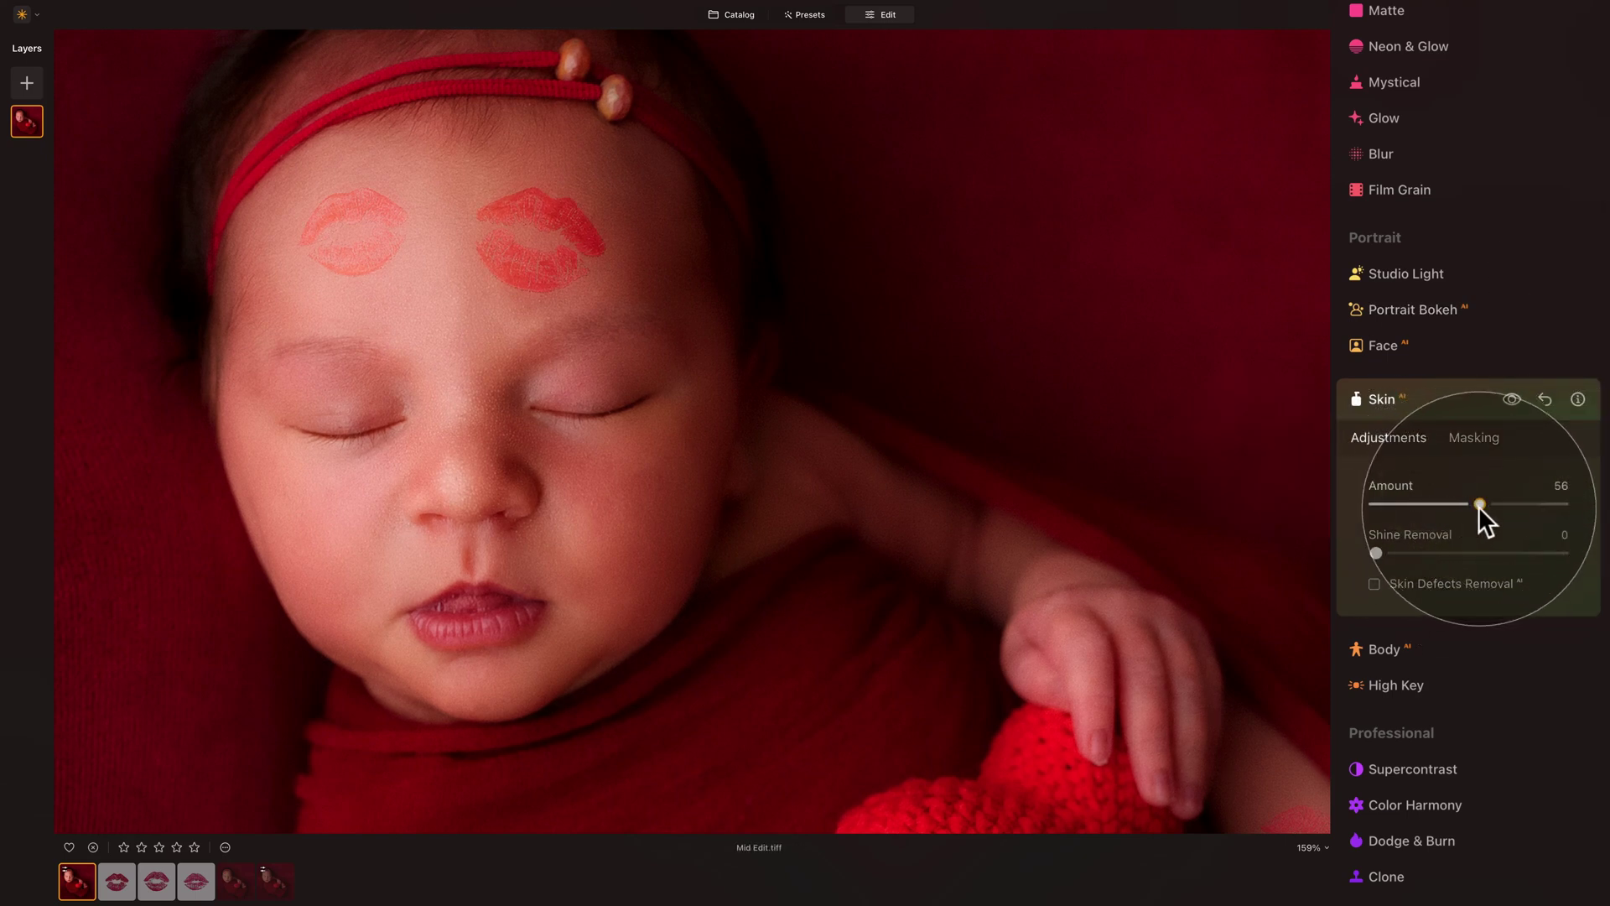
{"action": "left_click", "coordinate": [1558, 504]}
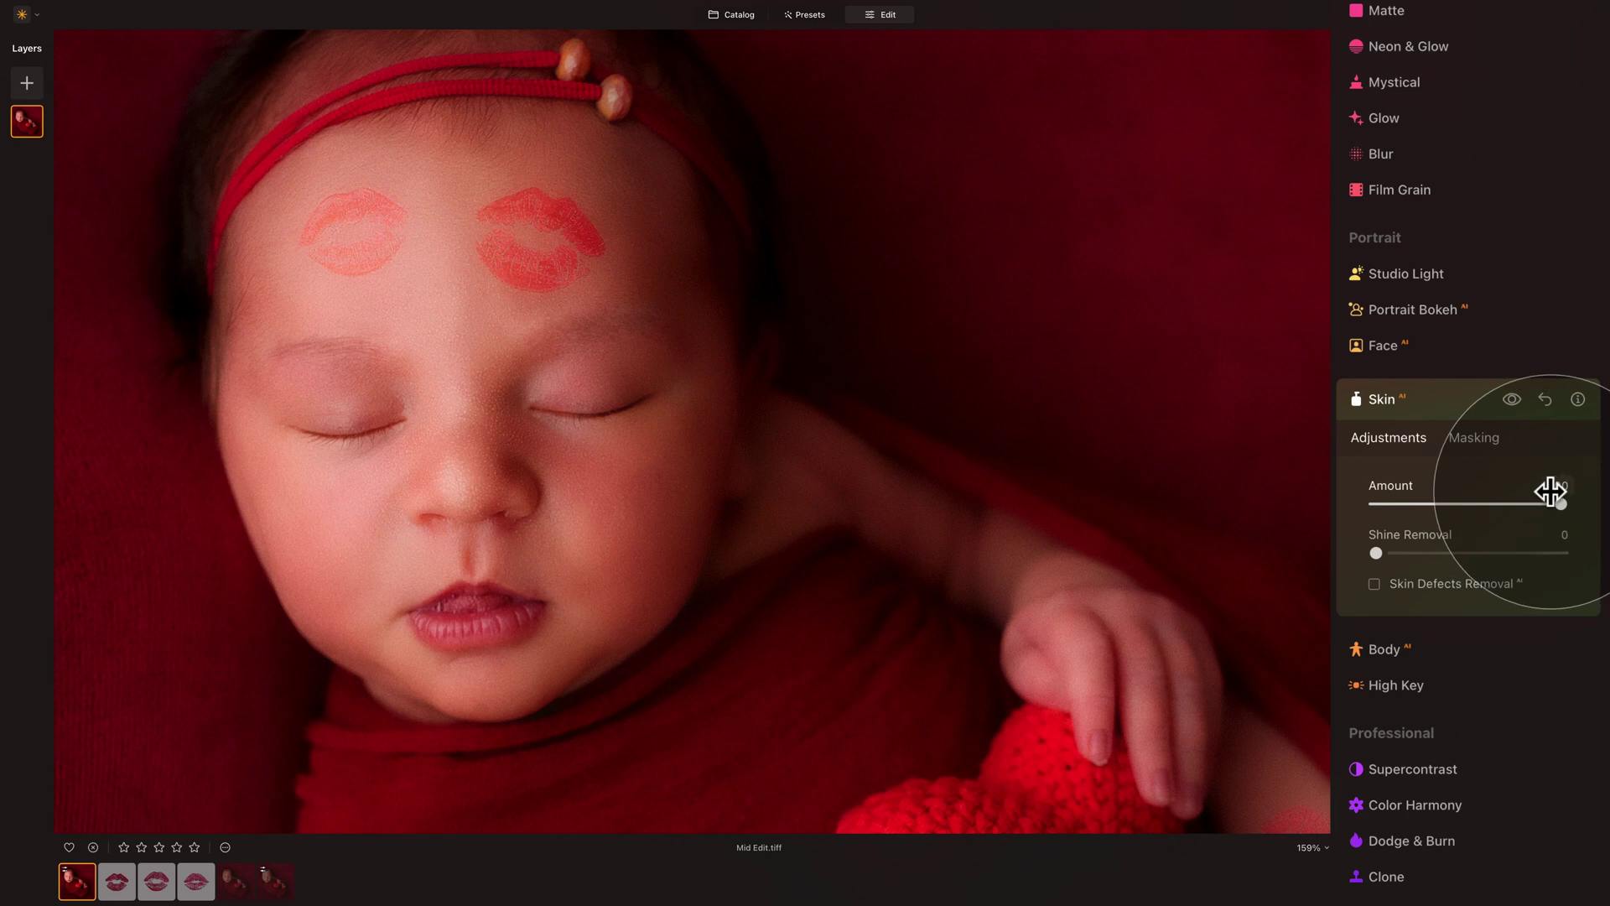
{"action": "left_click_drag", "start_coordinate": [1555, 494], "coordinate": [1529, 510]}
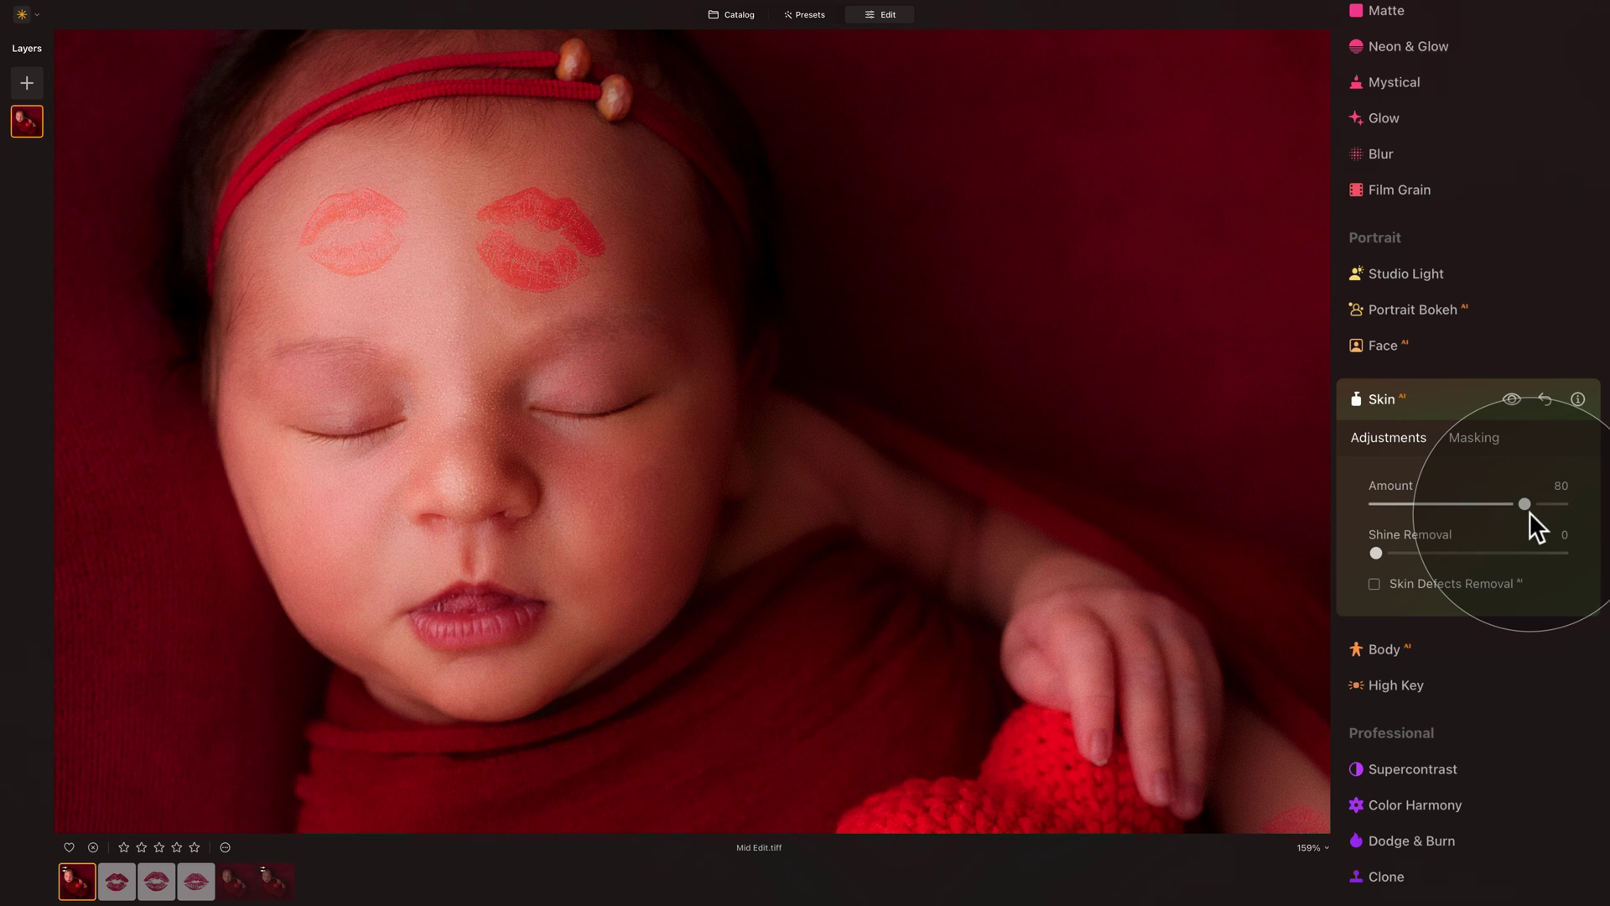
Start a brush mask for the Skin adjustment in paint mode with softness 100 and strength 60
{"action": "left_click", "coordinate": [1474, 437]}
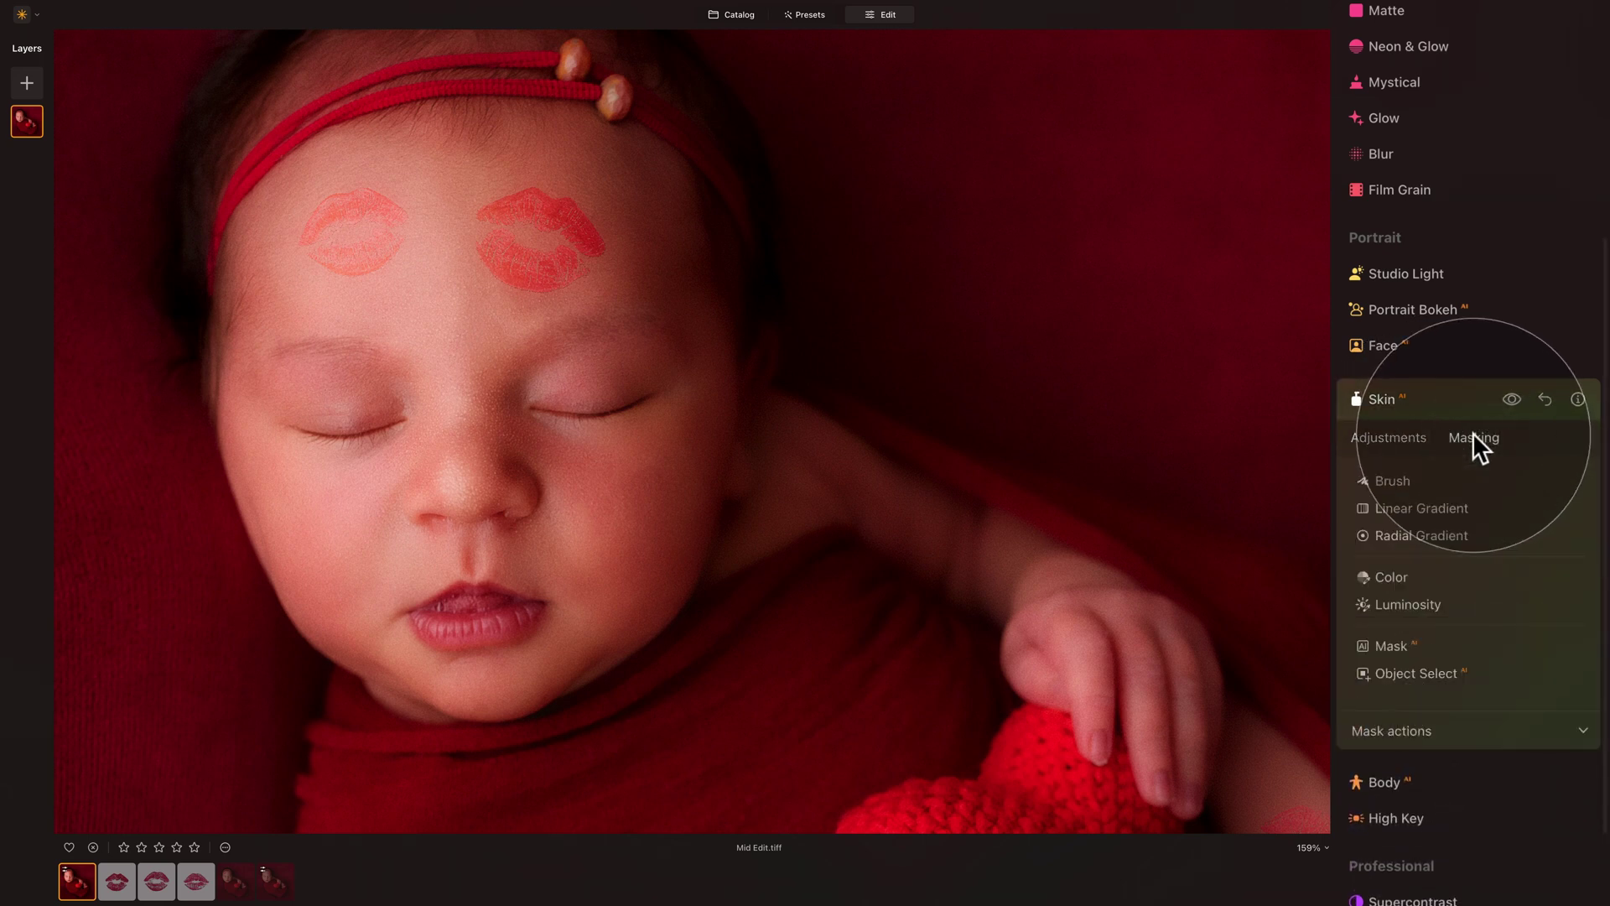
{"action": "left_click", "coordinate": [1396, 478]}
{"action": "left_click", "coordinate": [1412, 513]}
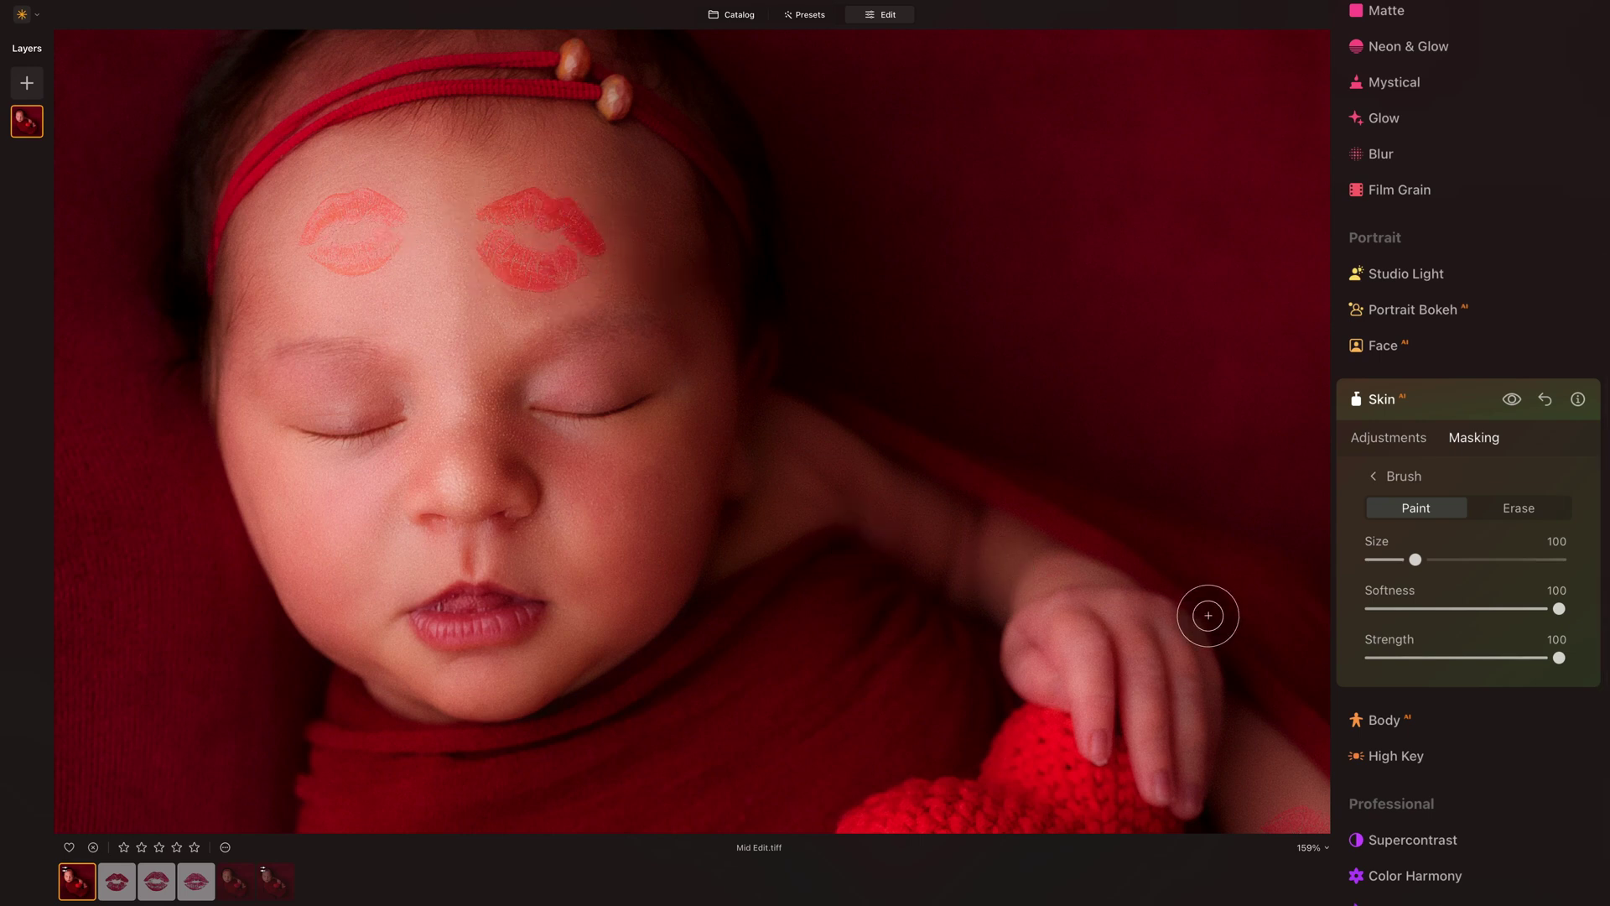
{"action": "left_click", "coordinate": [1555, 610]}
{"action": "left_click", "coordinate": [1557, 652]}
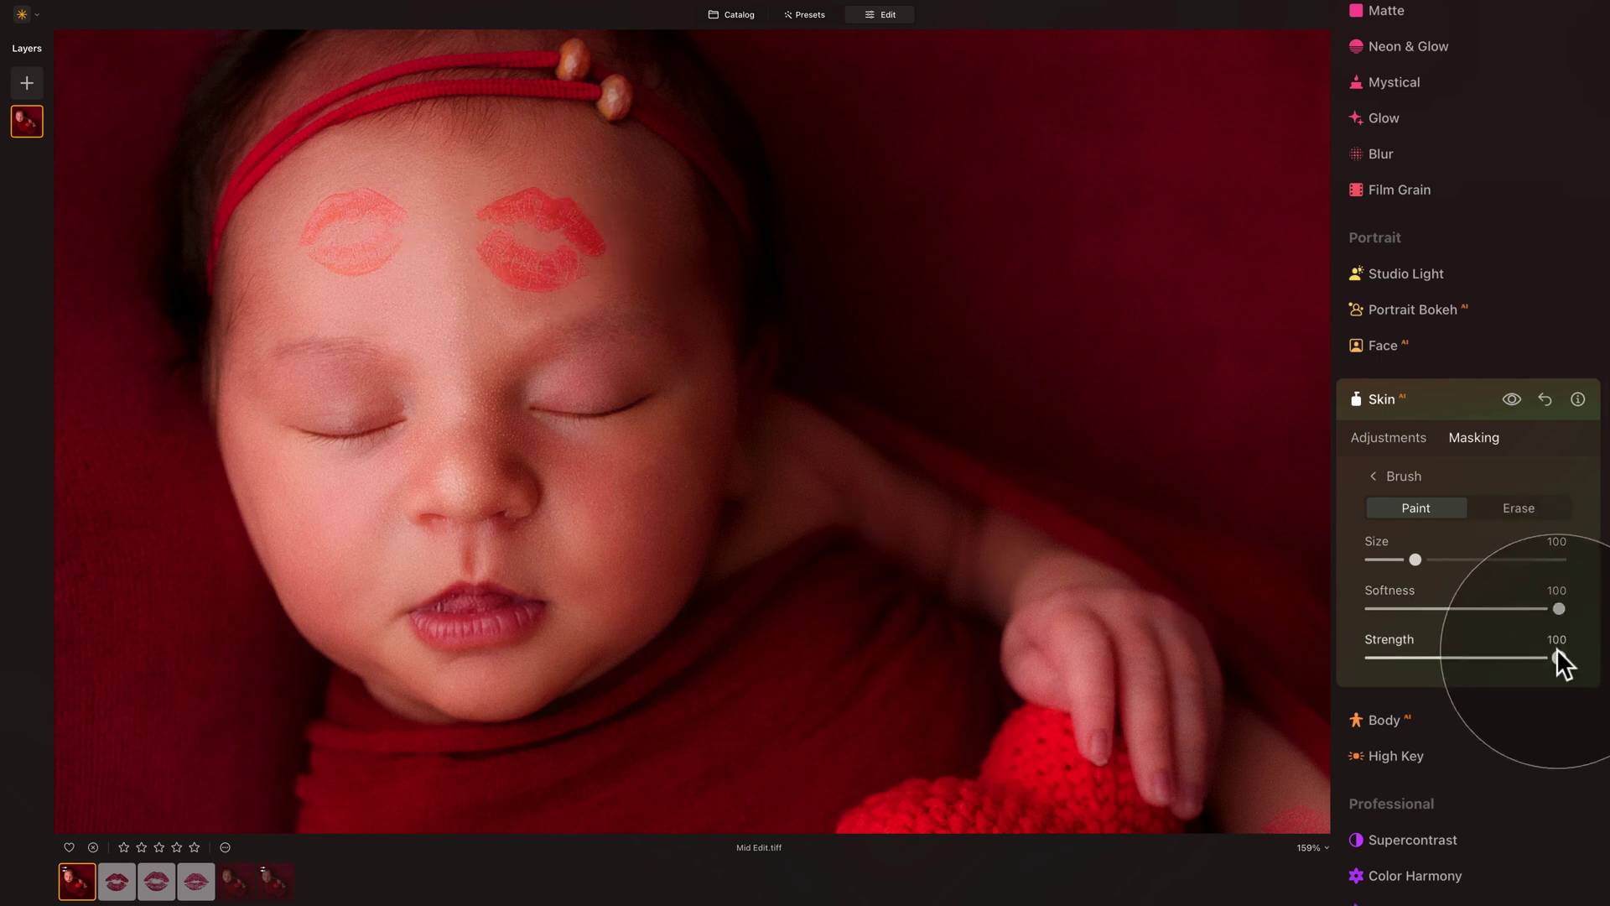
{"action": "left_click_drag", "start_coordinate": [1556, 656], "coordinate": [1484, 660]}
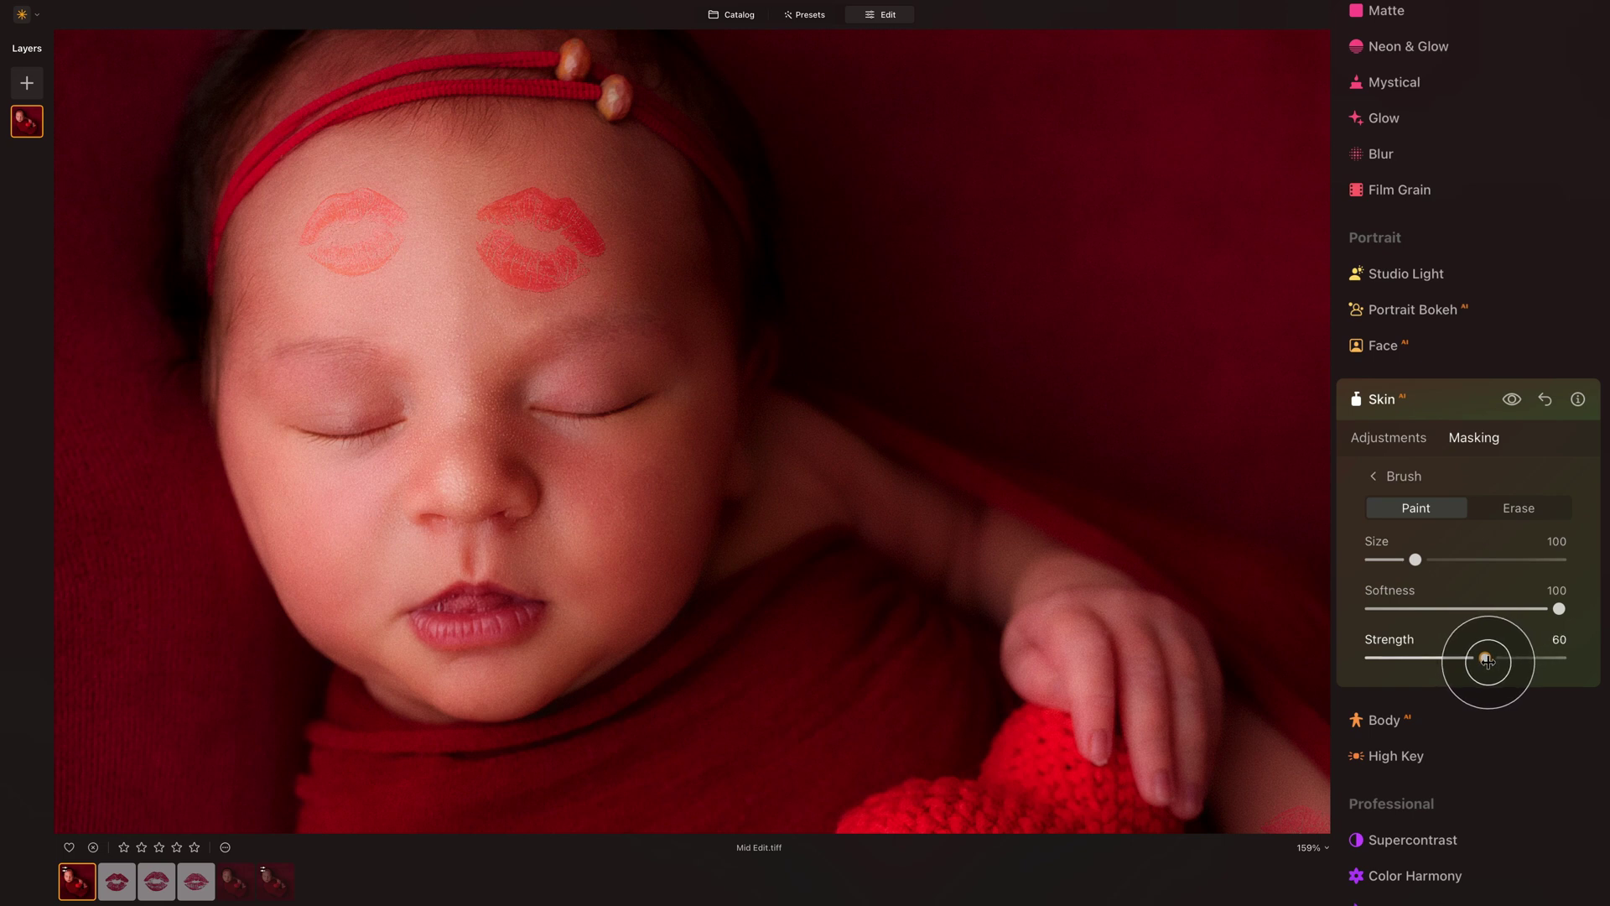
Set the mask brush size to 148 and paint the Skin effect over both kiss marks on the forehead
{"action": "key", "text": "bracketright"}
{"action": "key", "text": "bracketright"}
{"action": "key", "text": "bracketright"}
{"action": "key", "text": "bracketright"}
{"action": "key", "text": "bracketright"}
{"action": "key", "text": "bracketright"}
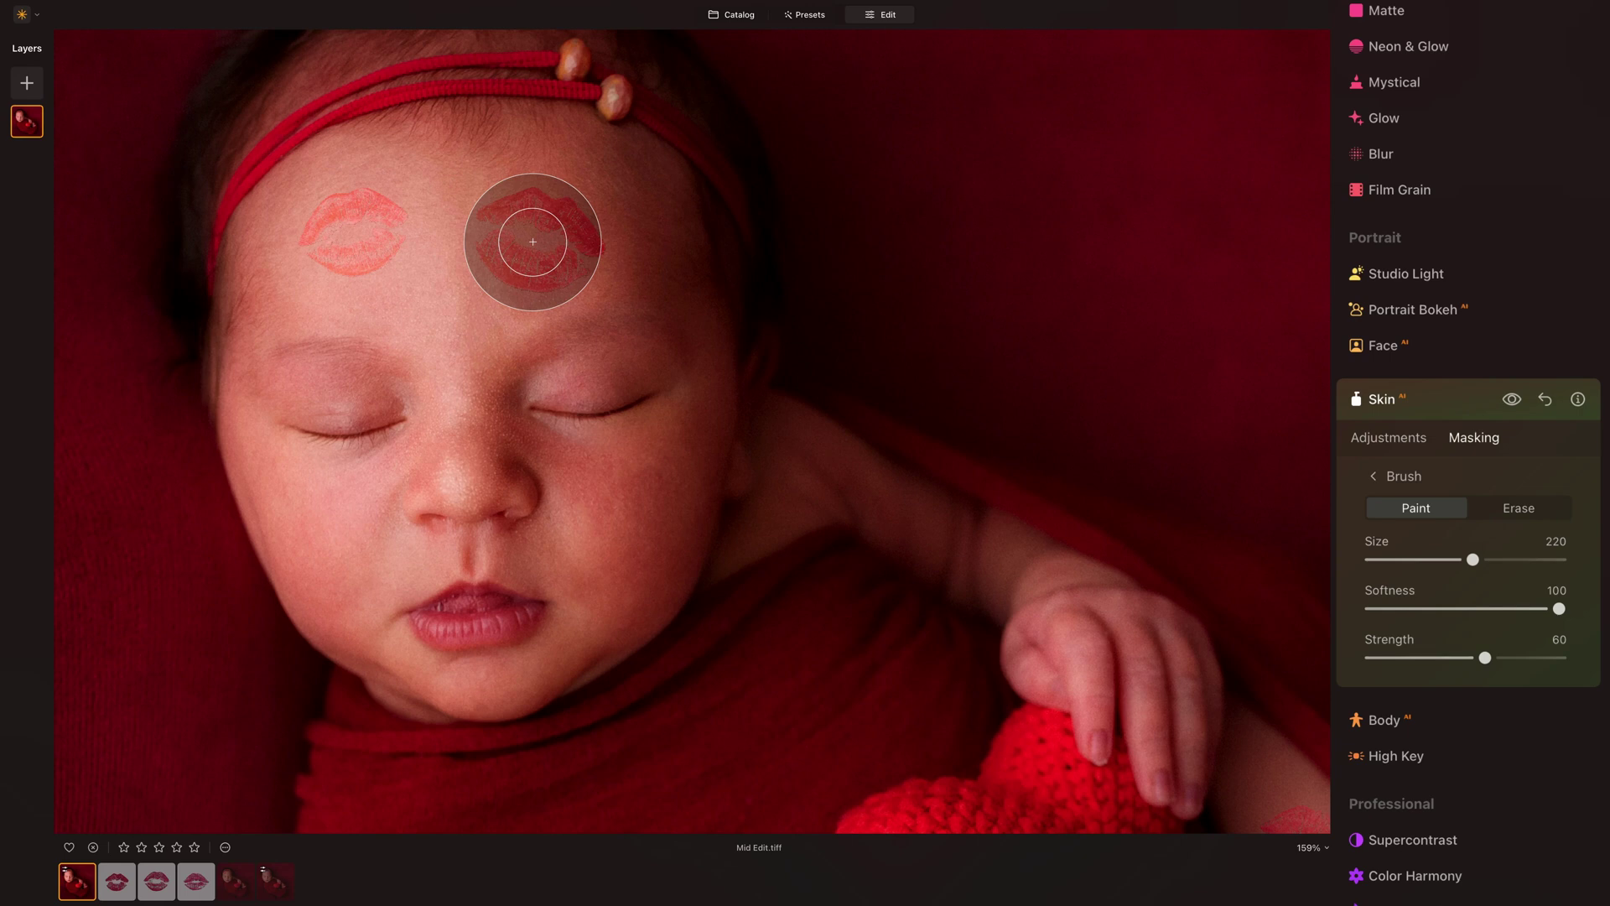
{"action": "key", "text": "bracketleft"}
{"action": "key", "text": "bracketleft"}
{"action": "key", "text": "bracketleft"}
{"action": "key", "text": "bracketleft"}
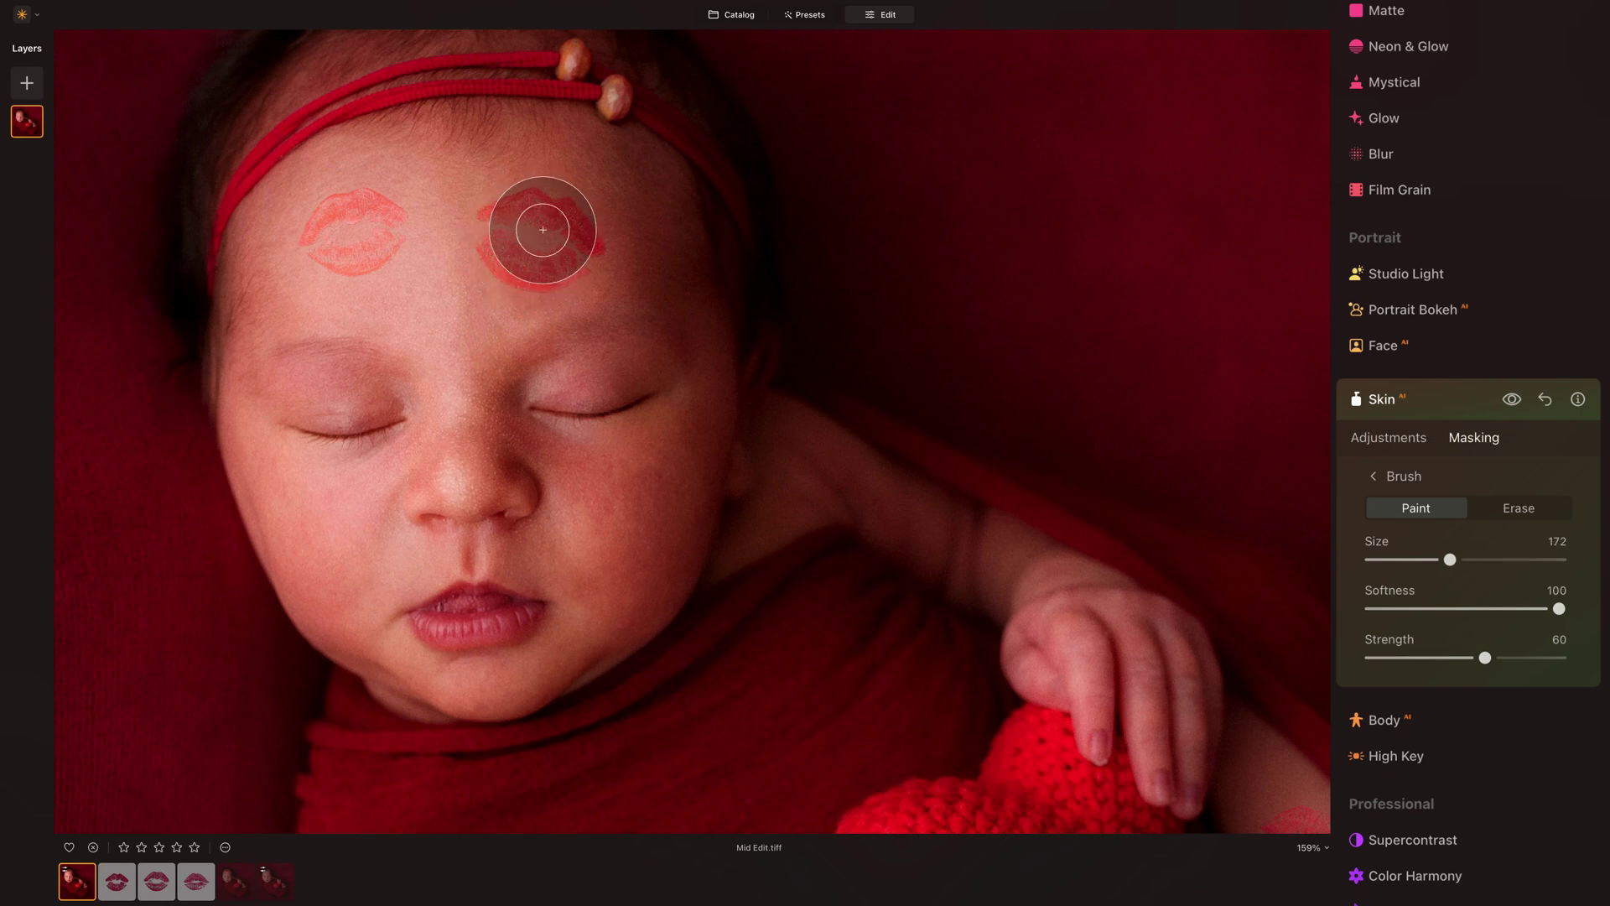
{"action": "key", "text": "bracketleft"}
{"action": "key", "text": "bracketleft"}
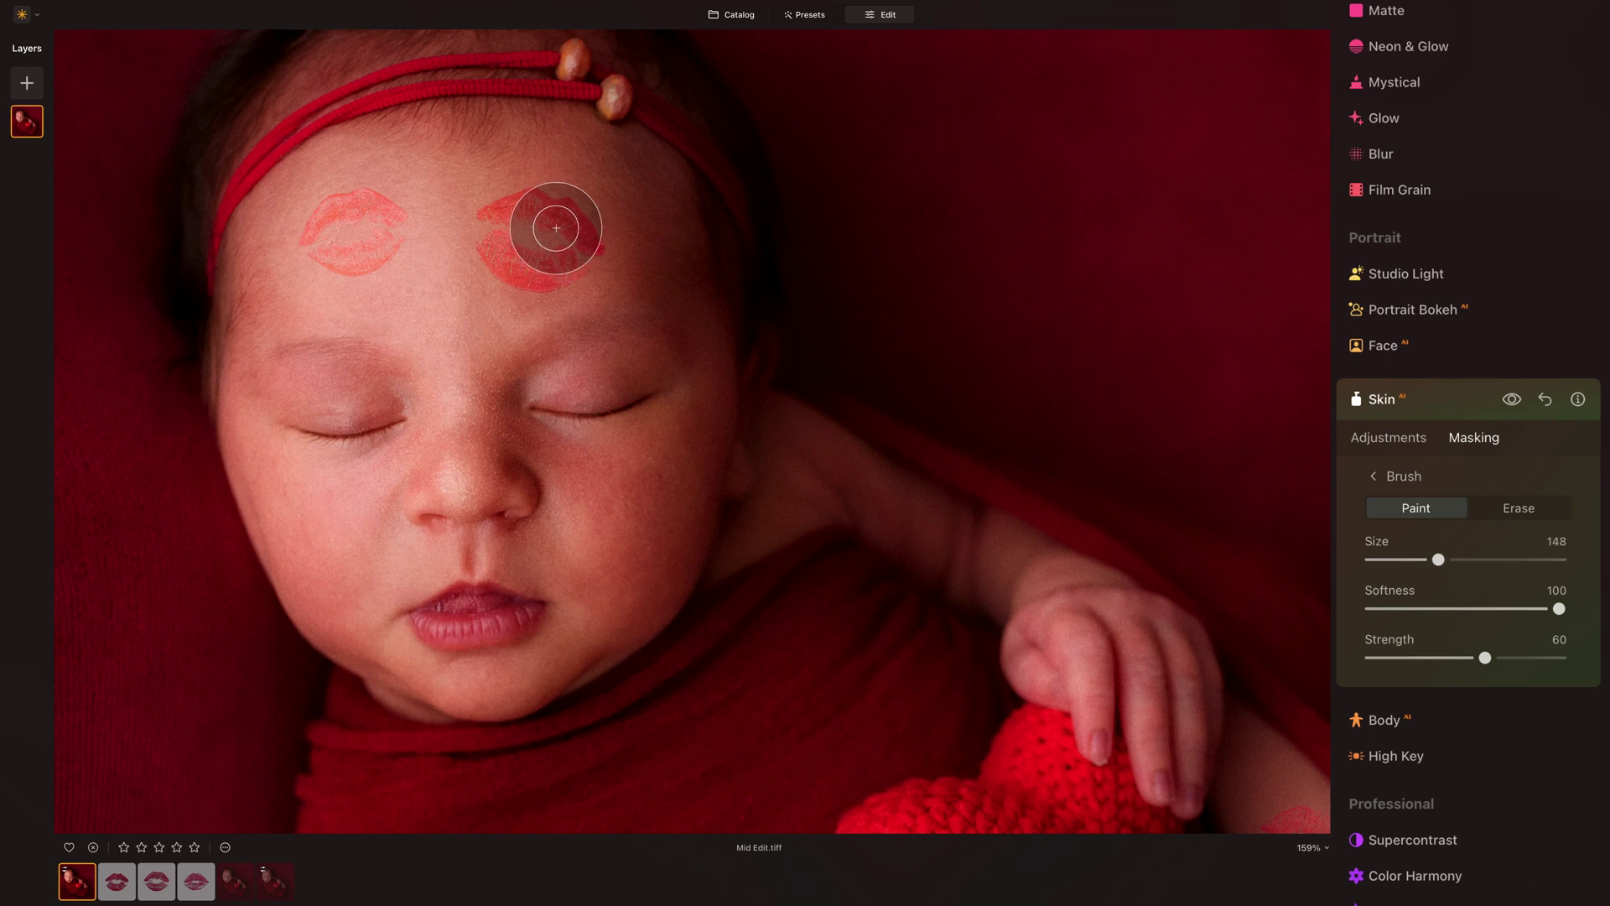
{"action": "mouse_move", "coordinate": [556, 227]}
{"action": "left_mouse_down"}
{"action": "mouse_move", "coordinate": [581, 248]}
{"action": "mouse_move", "coordinate": [467, 203]}
{"action": "mouse_move", "coordinate": [569, 240]}
{"action": "mouse_move", "coordinate": [491, 251]}
{"action": "mouse_move", "coordinate": [596, 250]}
{"action": "mouse_move", "coordinate": [484, 198]}
{"action": "mouse_move", "coordinate": [590, 224]}
{"action": "mouse_move", "coordinate": [484, 200]}
{"action": "mouse_move", "coordinate": [519, 229]}
{"action": "mouse_move", "coordinate": [571, 259]}
{"action": "left_mouse_up"}
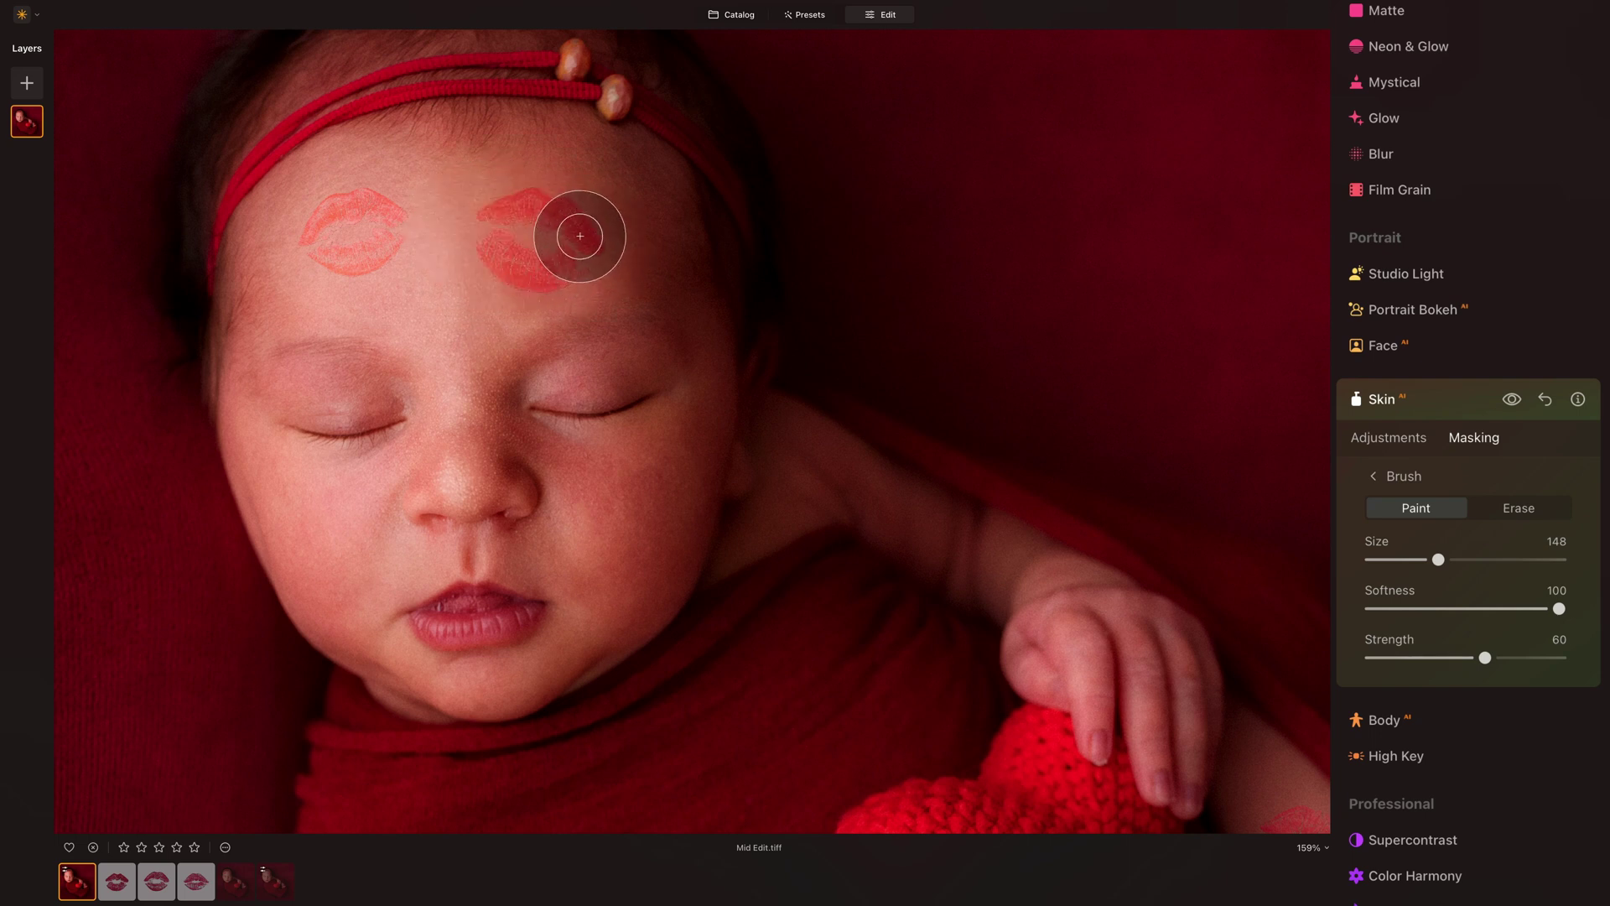
{"action": "mouse_move", "coordinate": [359, 198]}
{"action": "left_mouse_down"}
{"action": "mouse_move", "coordinate": [344, 240]}
{"action": "mouse_move", "coordinate": [378, 257]}
{"action": "mouse_move", "coordinate": [398, 244]}
{"action": "mouse_move", "coordinate": [351, 238]}
{"action": "mouse_move", "coordinate": [353, 216]}
{"action": "mouse_move", "coordinate": [310, 237]}
{"action": "mouse_move", "coordinate": [413, 244]}
{"action": "left_mouse_up"}
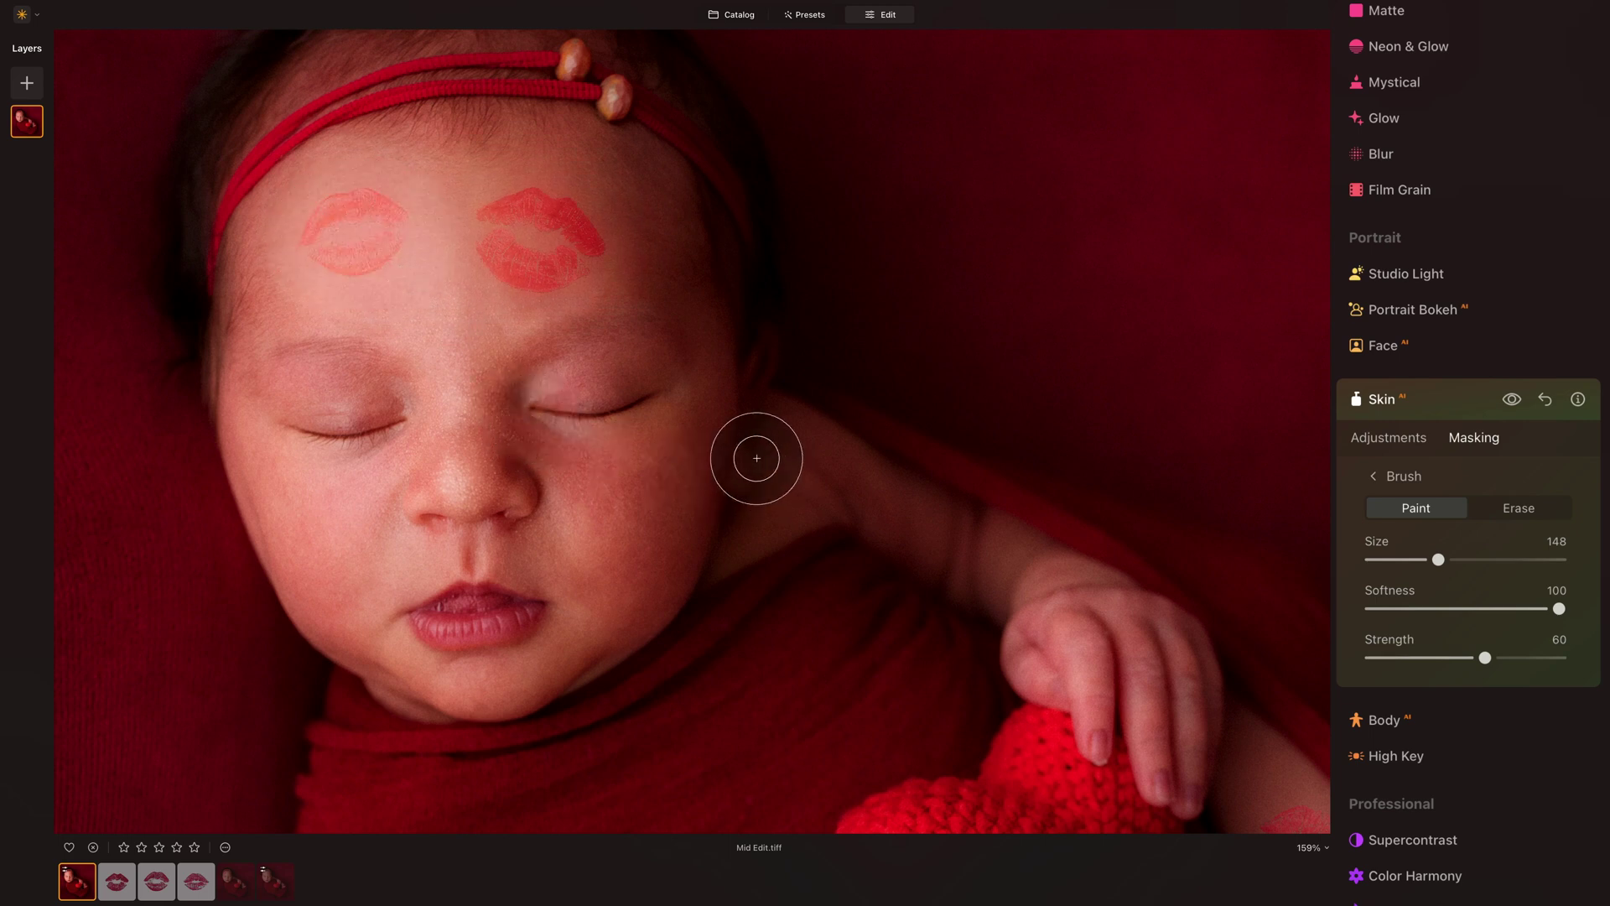
{"action": "mouse_move", "coordinate": [500, 180]}
{"action": "left_mouse_down"}
{"action": "mouse_move", "coordinate": [583, 213]}
{"action": "mouse_move", "coordinate": [531, 215]}
{"action": "mouse_move", "coordinate": [554, 239]}
{"action": "left_mouse_up"}
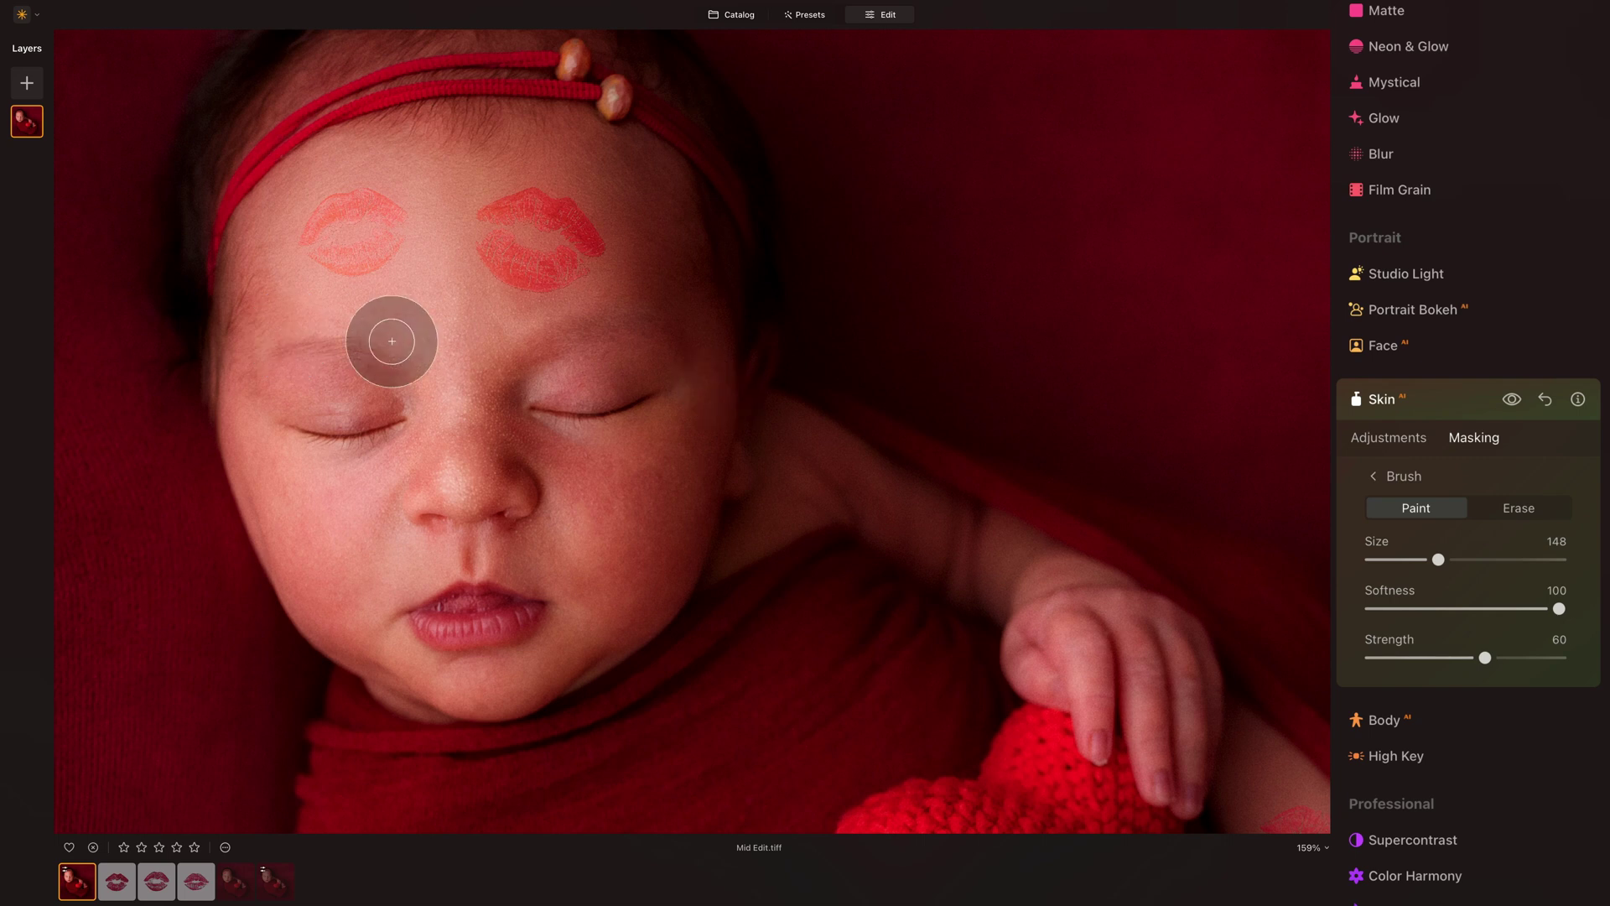
{"action": "left_click", "coordinate": [571, 231]}
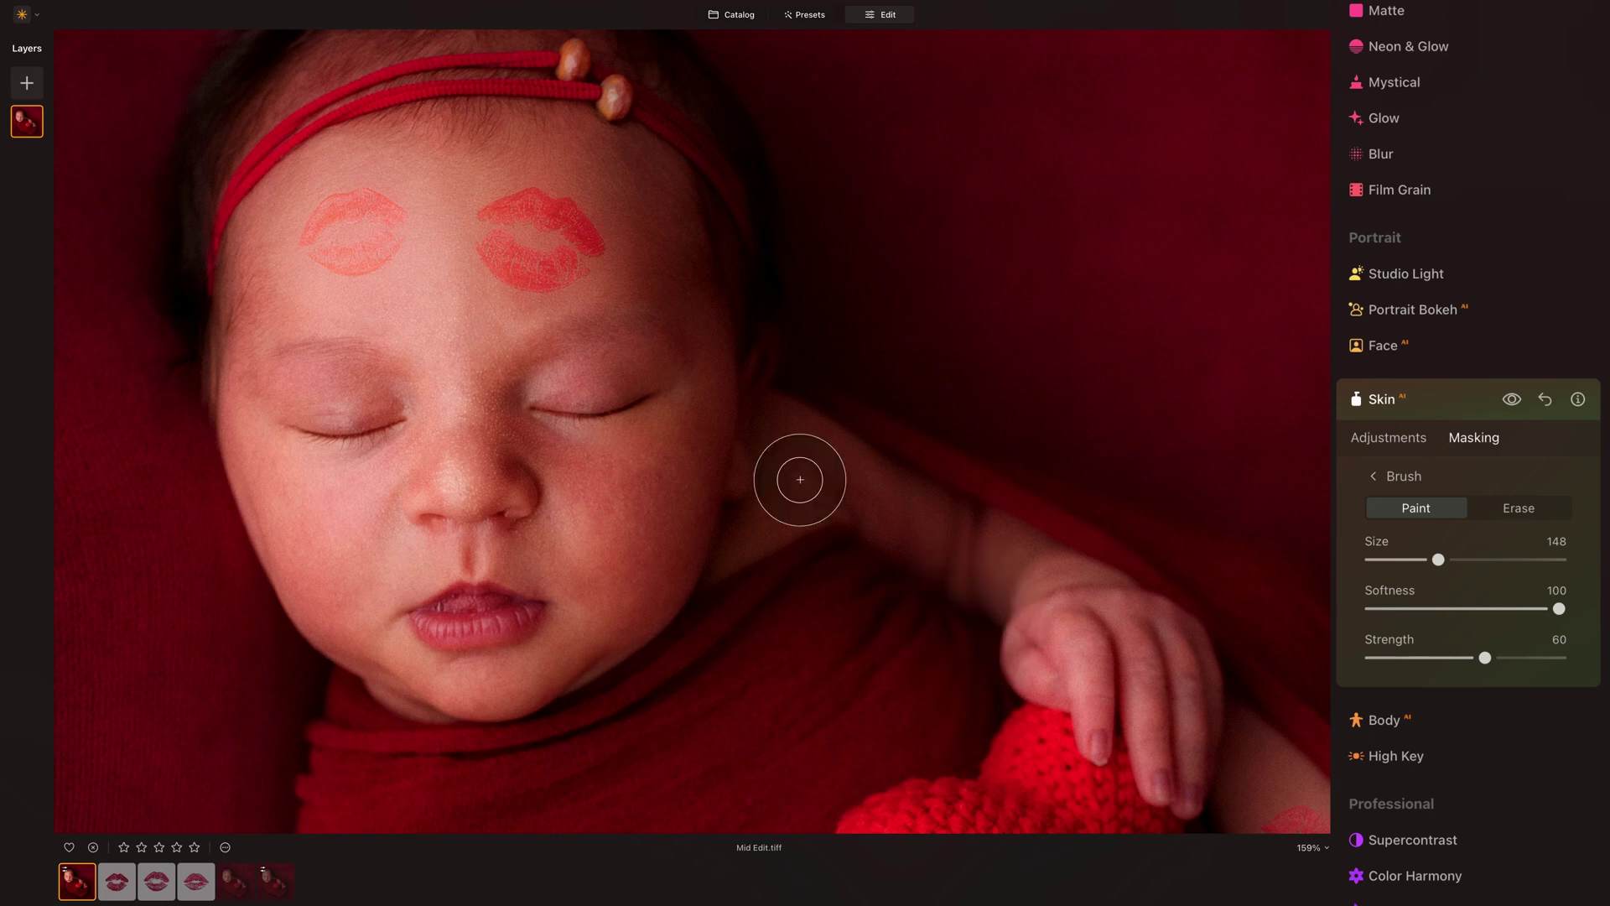
Paint the Skin mask over the kiss mark above the baby's toes and close the Skin adjustments
{"action": "key", "text": "space"}
{"action": "mouse_move", "coordinate": [773, 474]}
{"action": "left_mouse_down"}
{"action": "mouse_move", "coordinate": [665, 313]}
{"action": "mouse_move", "coordinate": [845, 395]}
{"action": "mouse_move", "coordinate": [784, 349]}
{"action": "left_mouse_up"}
{"action": "scroll", "coordinate": [753, 343], "scroll_direction": "up", "scroll_amount": 5}
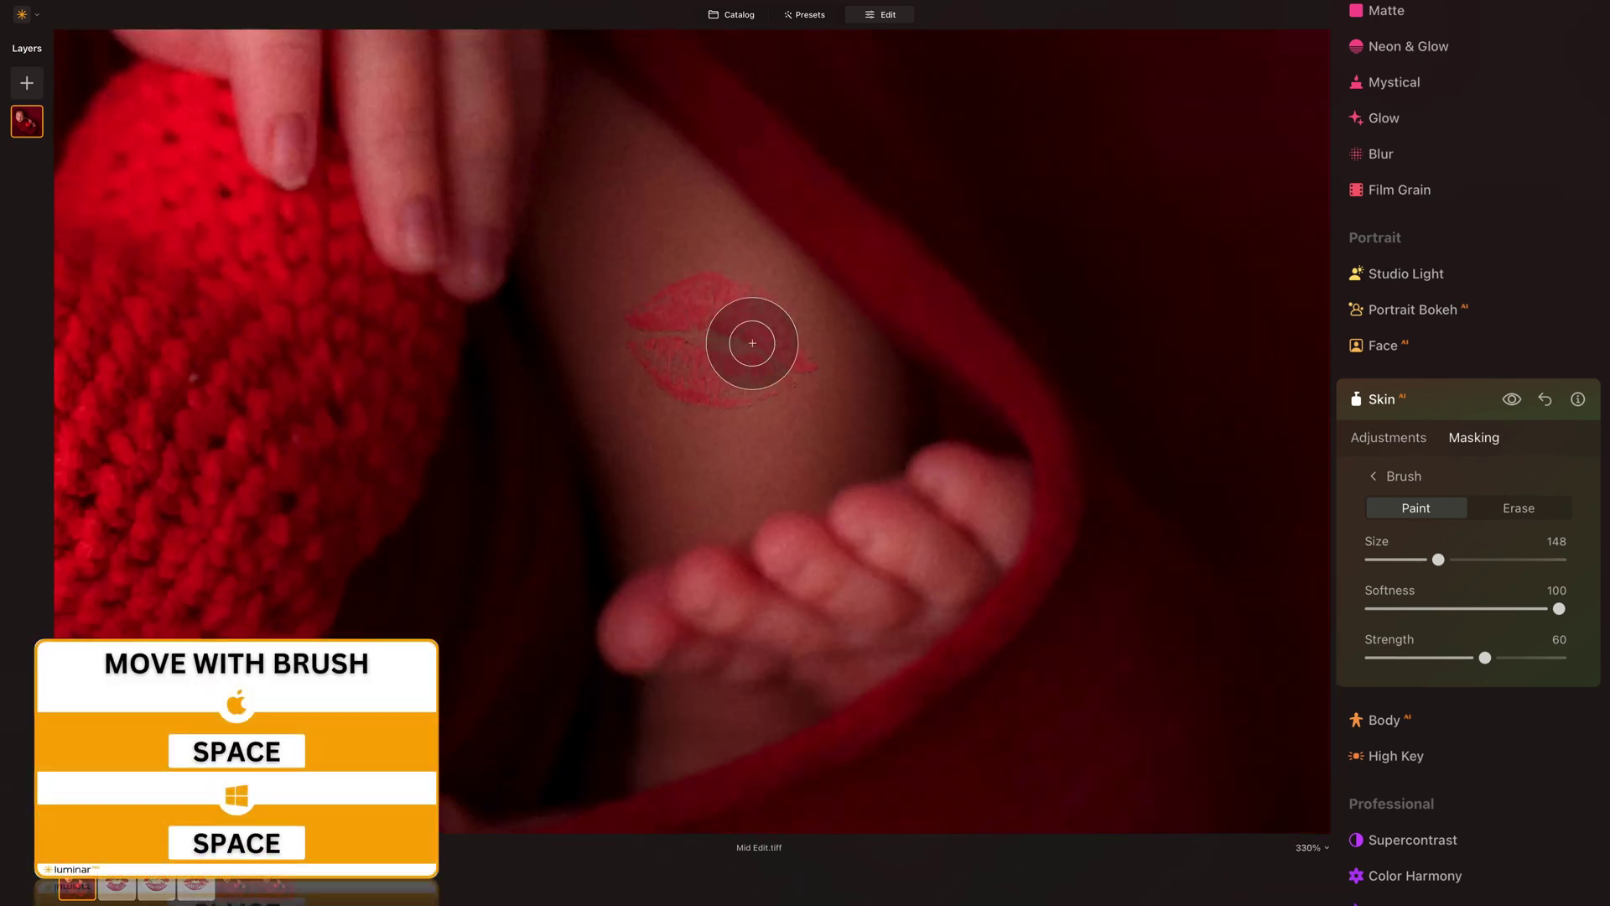
{"action": "mouse_move", "coordinate": [781, 353]}
{"action": "left_mouse_down"}
{"action": "mouse_move", "coordinate": [689, 381]}
{"action": "mouse_move", "coordinate": [785, 420]}
{"action": "mouse_move", "coordinate": [743, 312]}
{"action": "mouse_move", "coordinate": [763, 349]}
{"action": "mouse_move", "coordinate": [722, 360]}
{"action": "mouse_move", "coordinate": [799, 327]}
{"action": "left_mouse_up"}
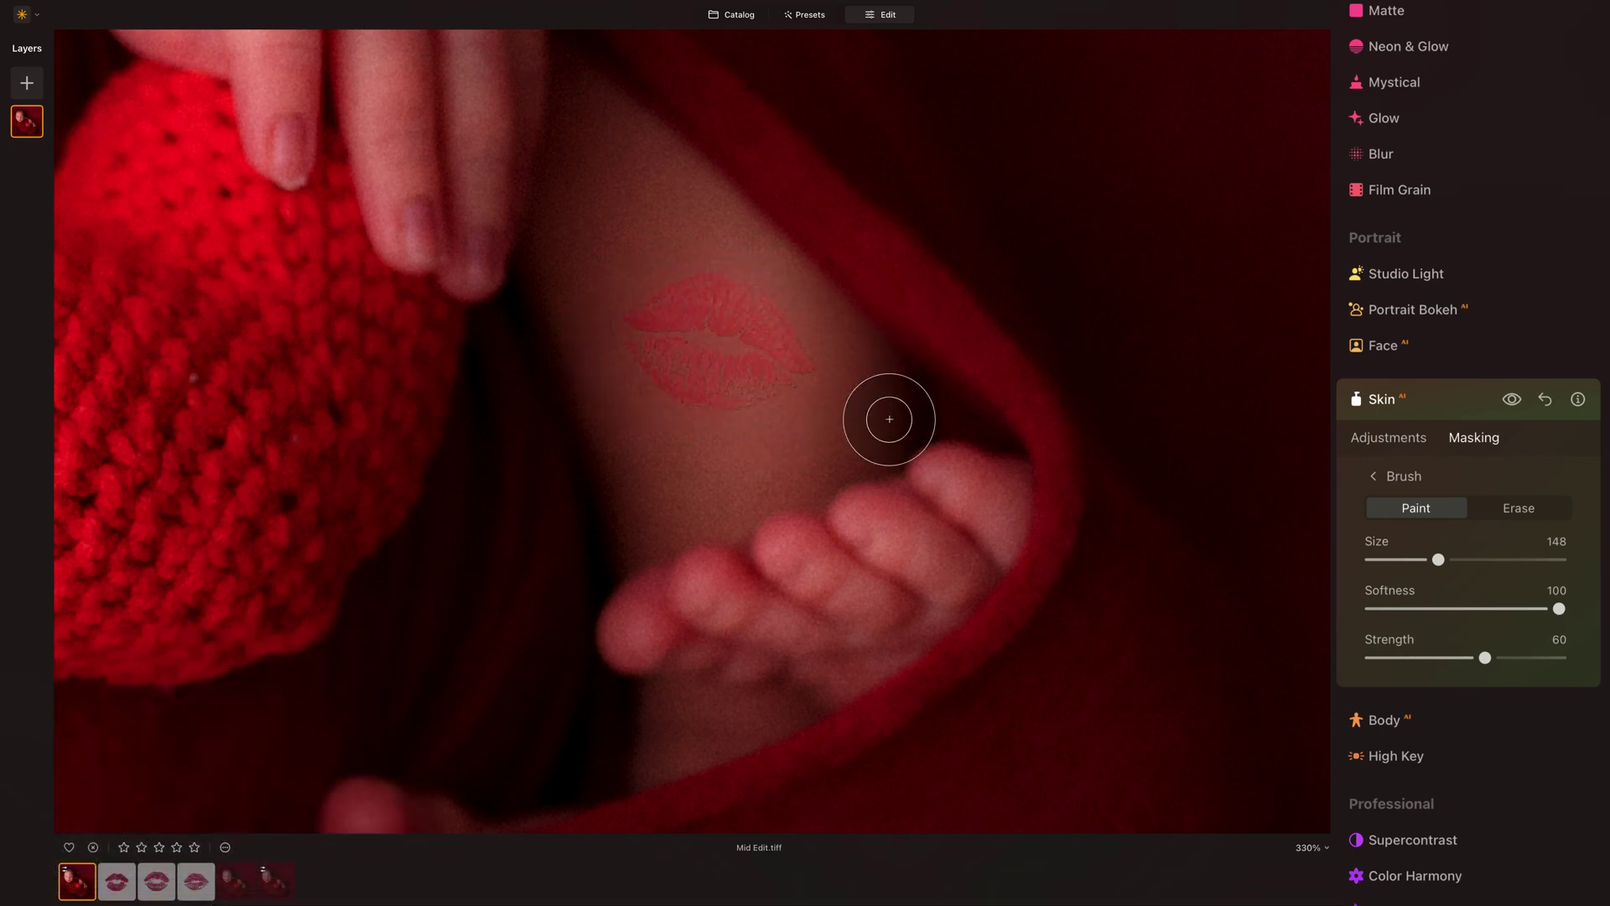
{"action": "scroll", "coordinate": [208, 395], "scroll_direction": "down", "scroll_amount": 5}
{"action": "key", "text": "super+space"}
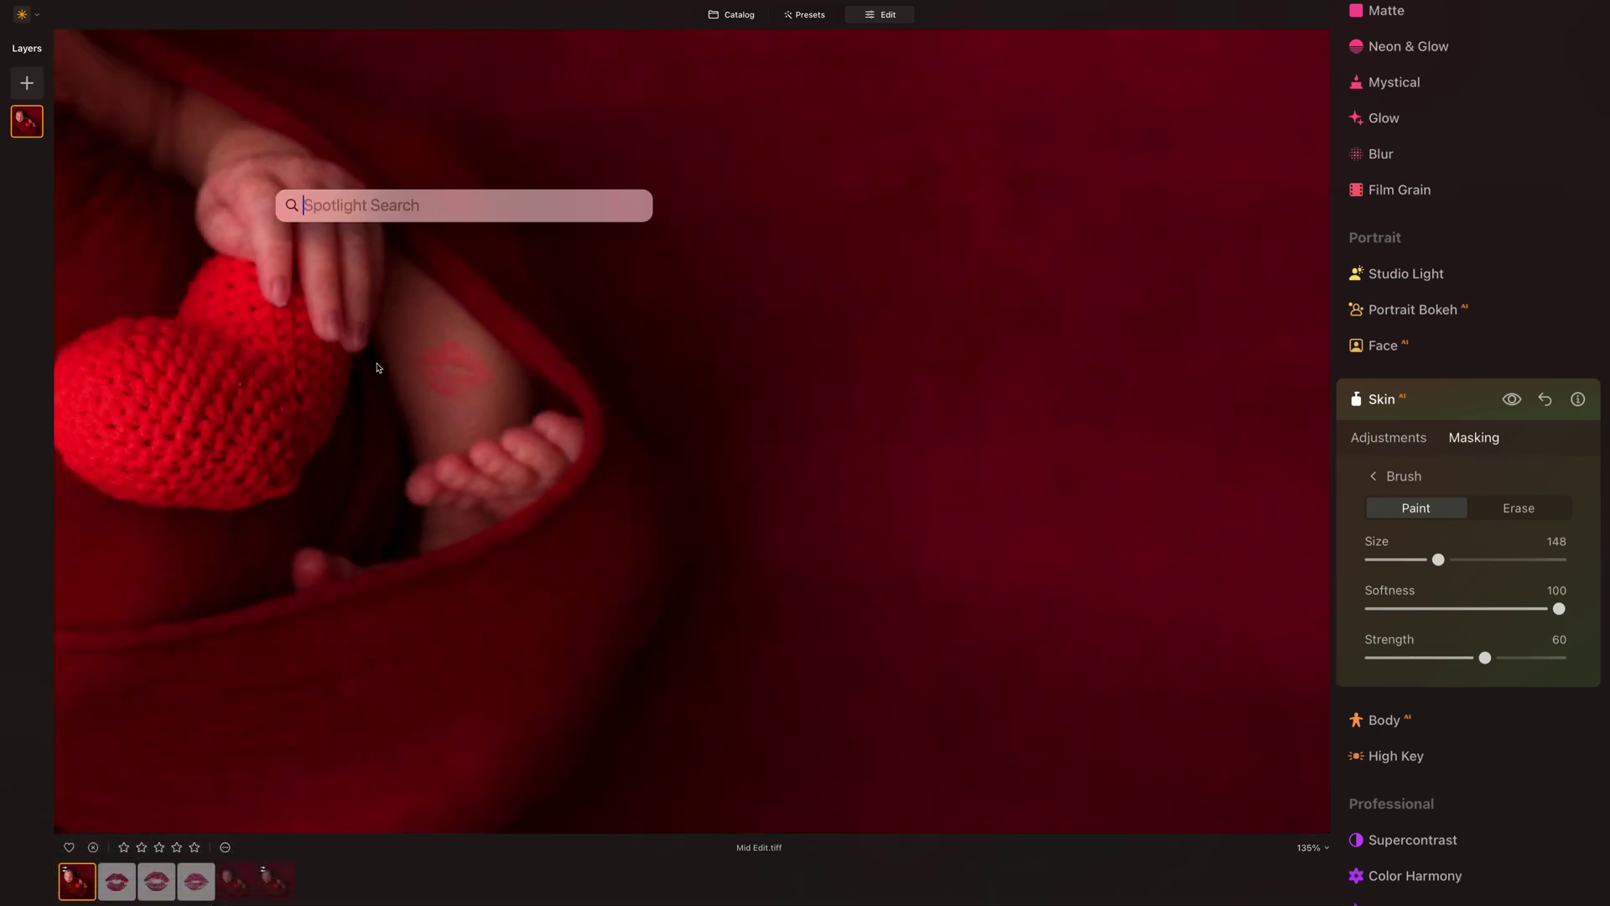
{"action": "key", "text": "Escape"}
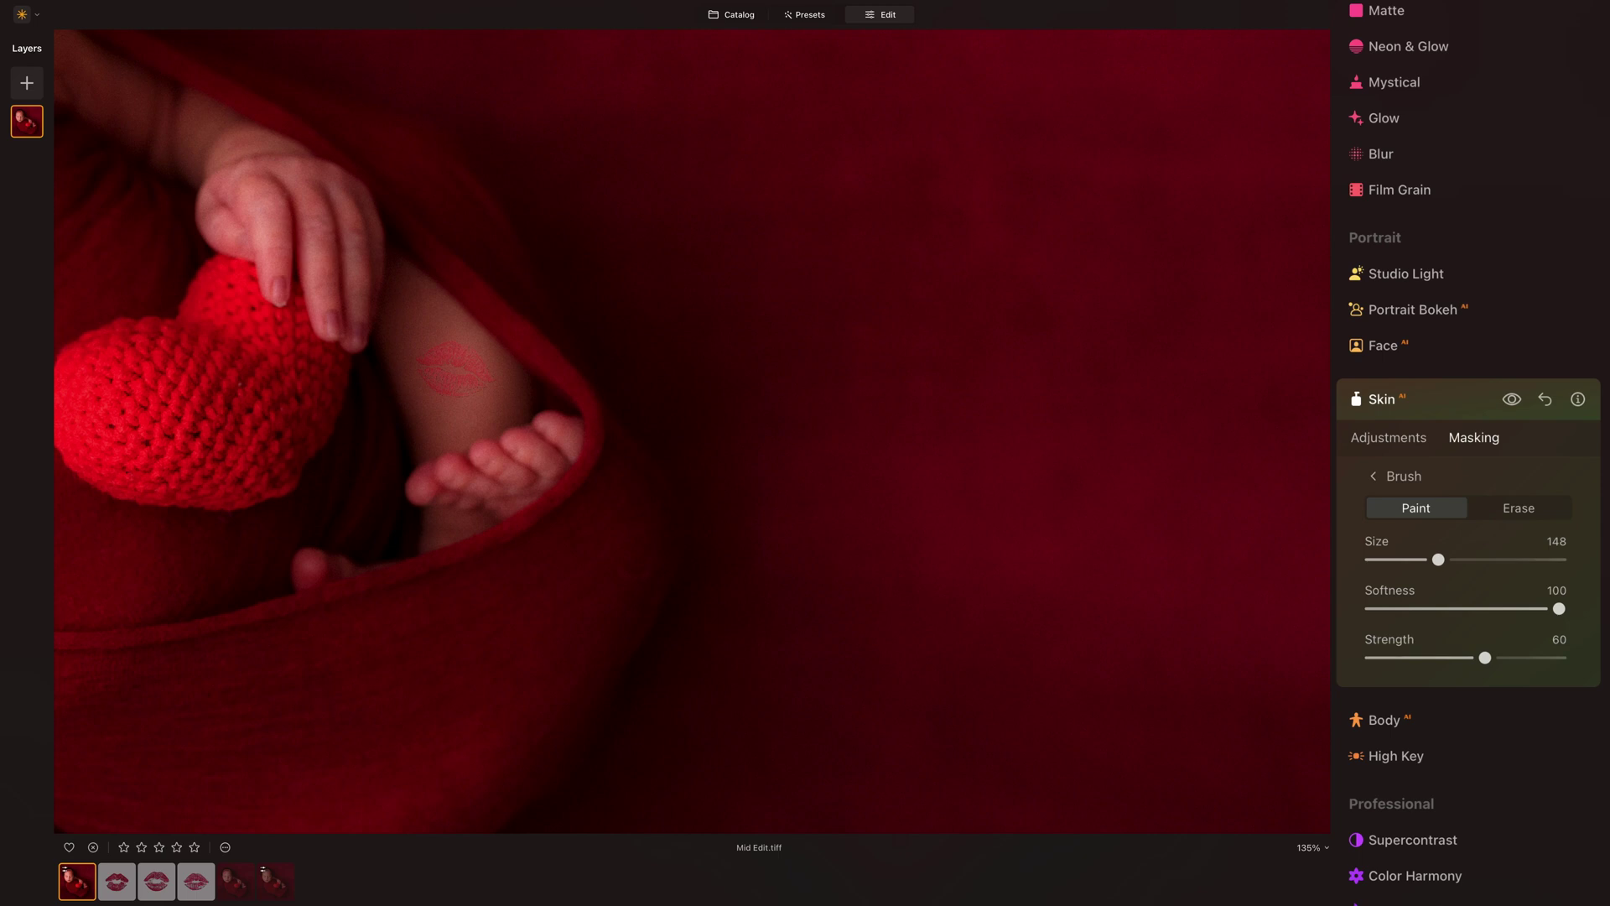
{"action": "key", "text": "super+0"}
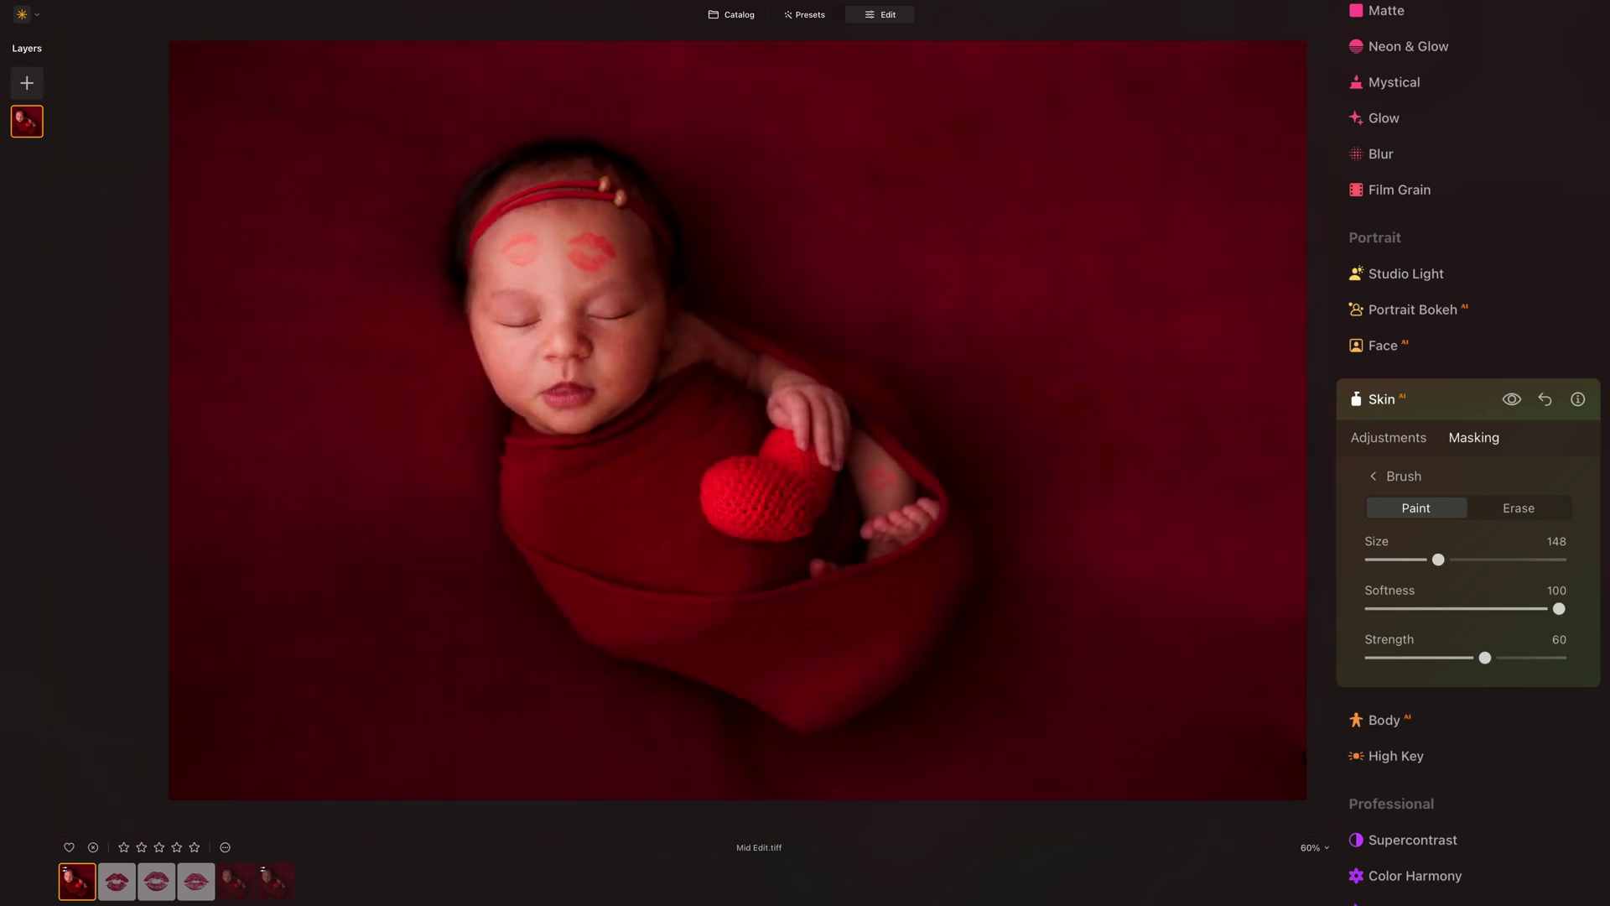
{"action": "left_click", "coordinate": [1427, 396]}
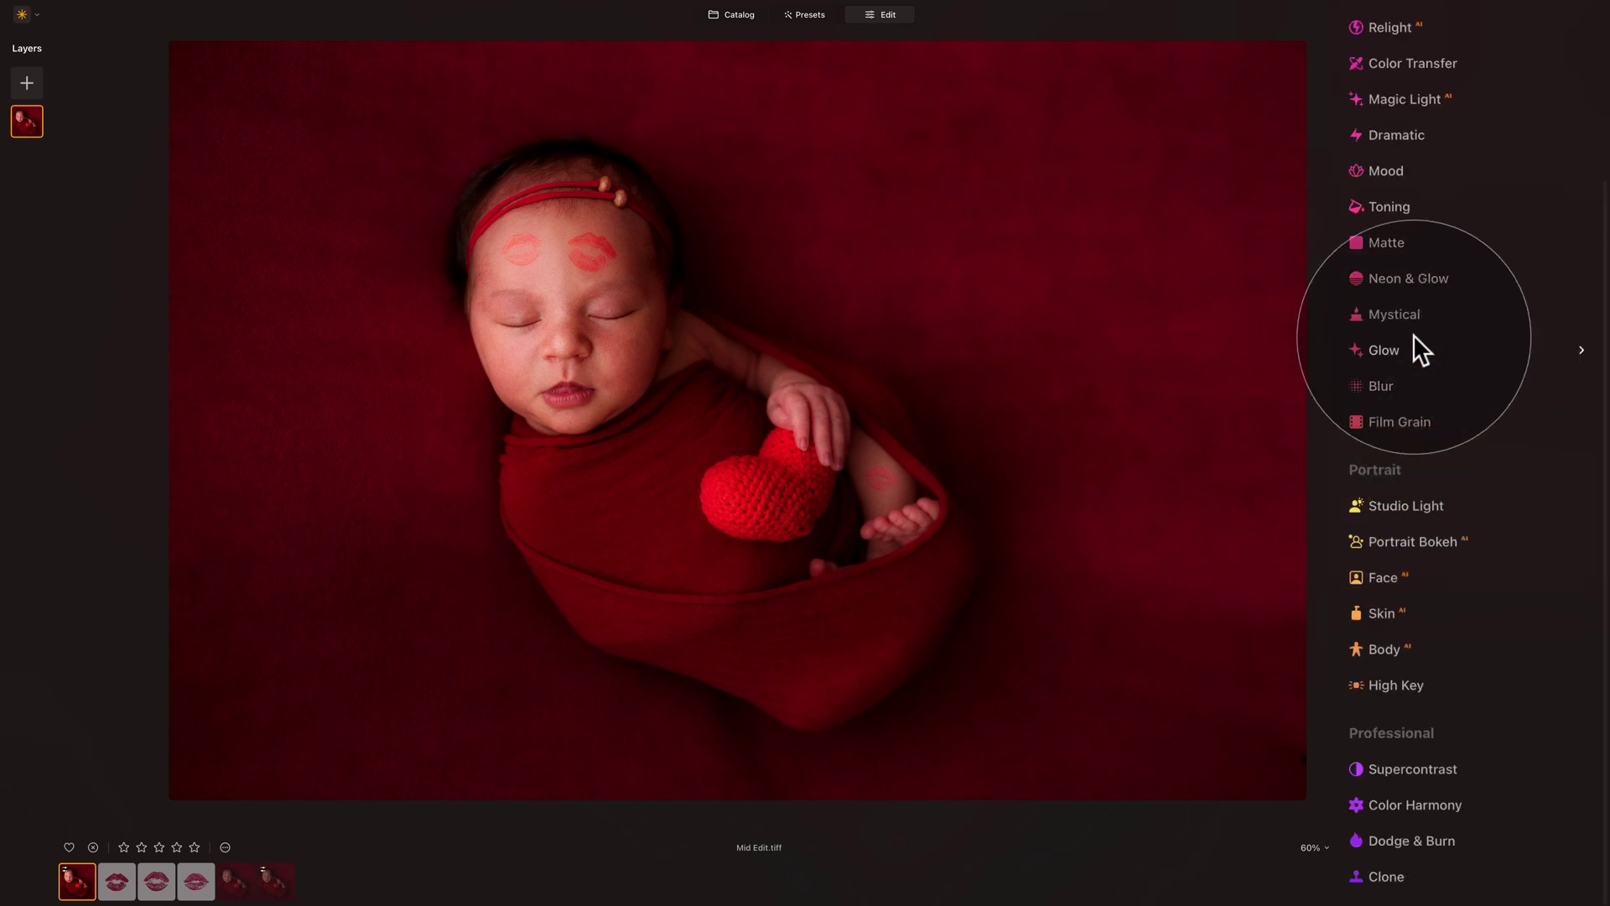
Apply the Long Beach cinematic toning LUT with the Mood tool at amount 30, contrast -20 and saturation -10
{"action": "left_click", "coordinate": [1375, 168]}
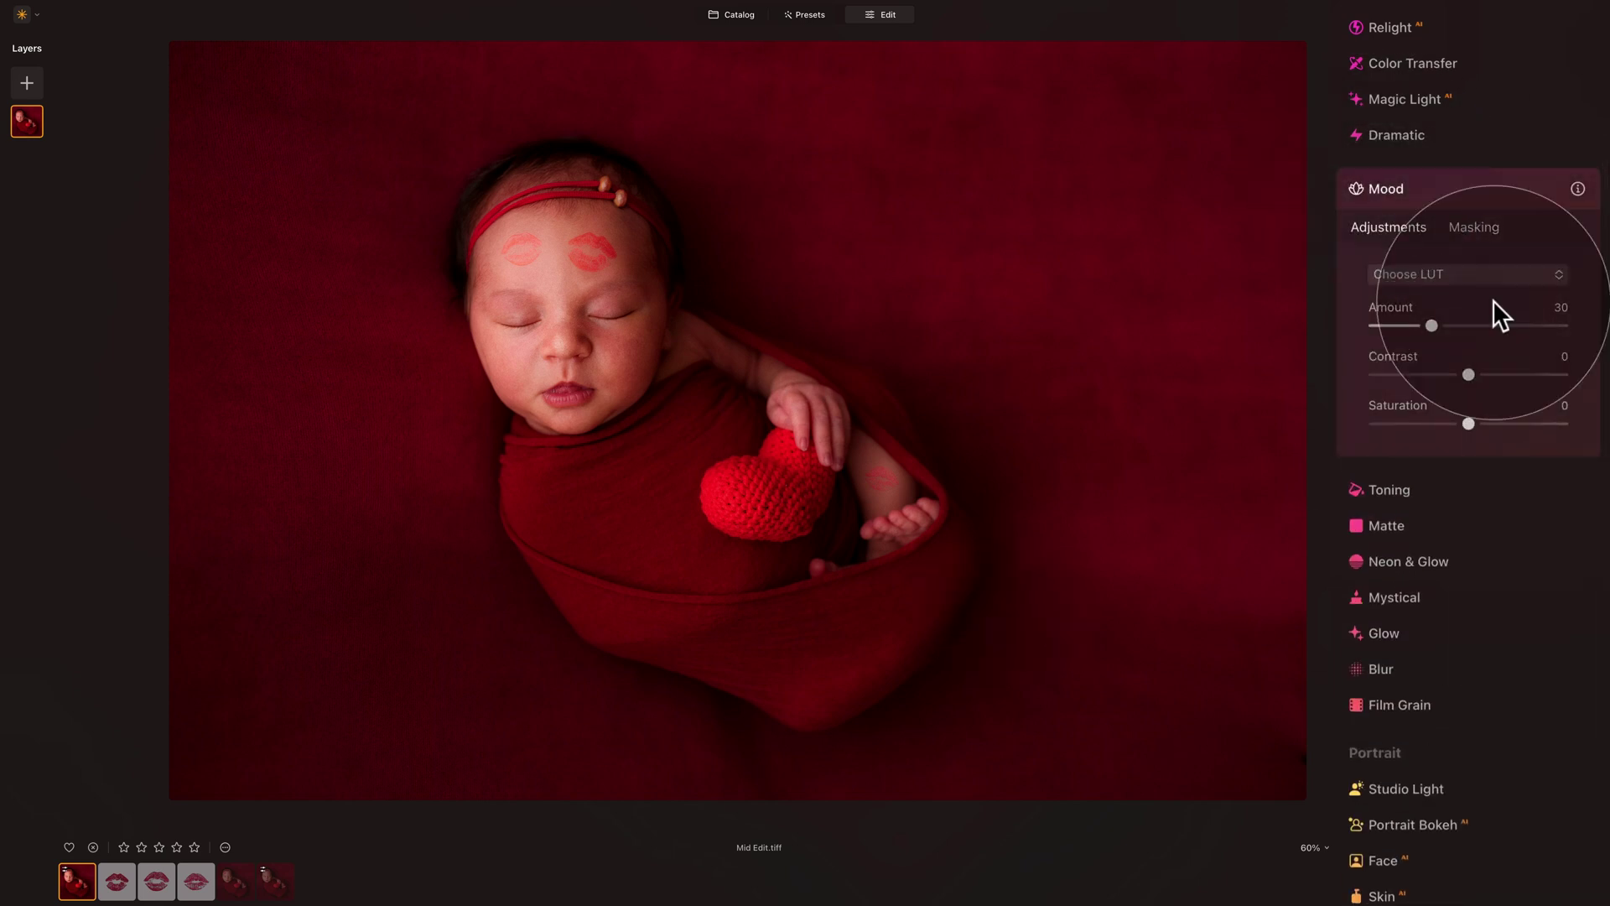
{"action": "left_click", "coordinate": [1517, 267]}
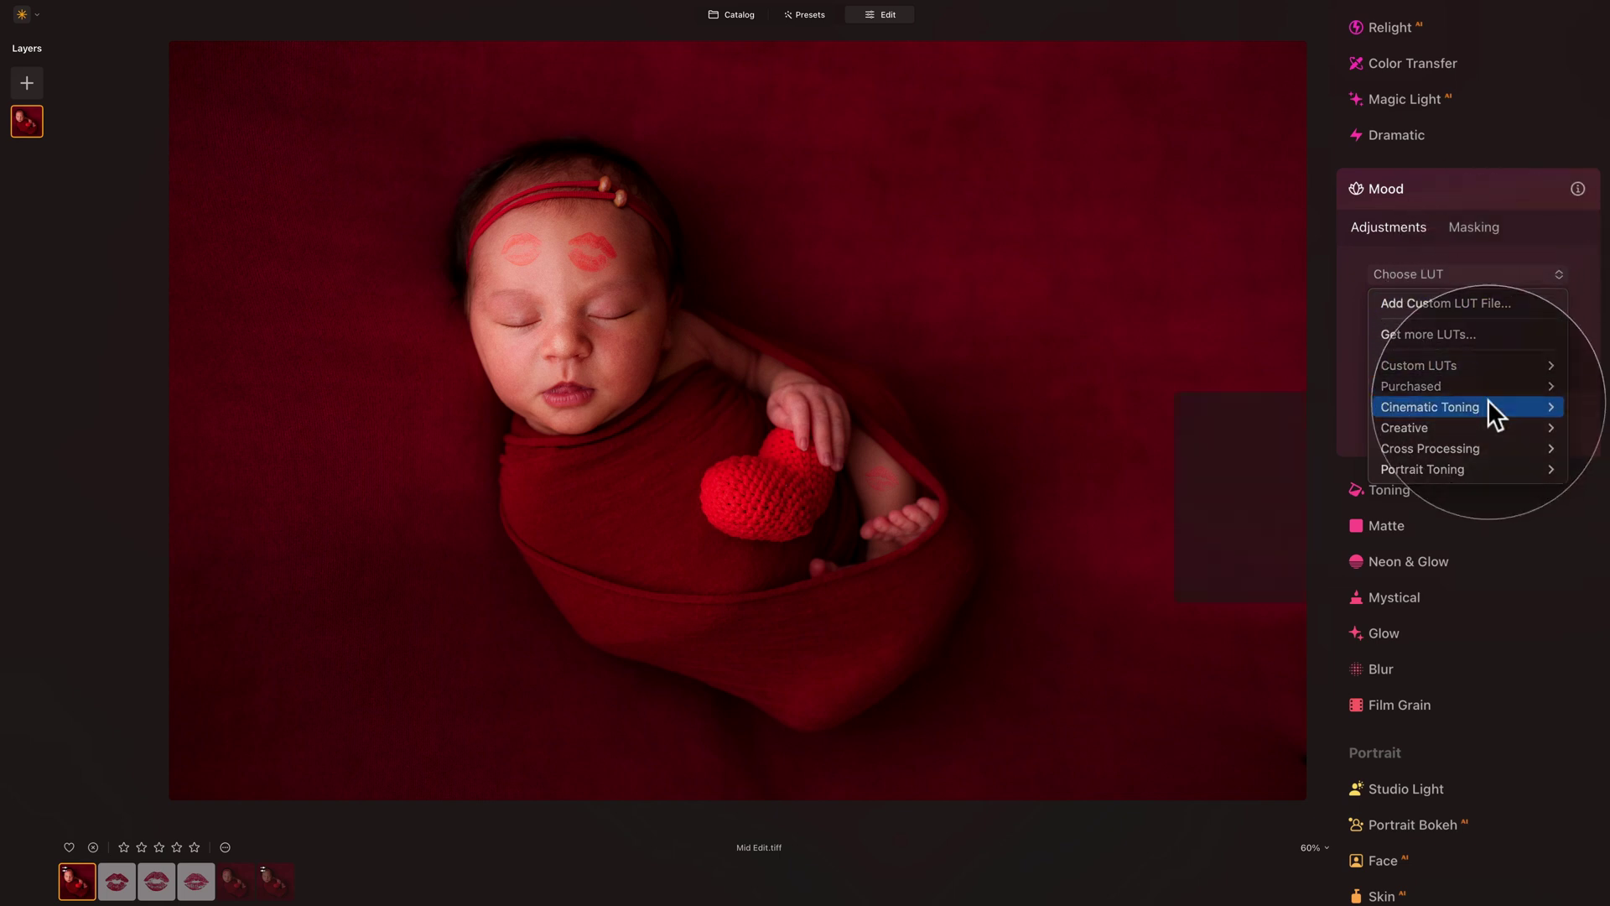
{"action": "mouse_move", "coordinate": [1489, 407]}
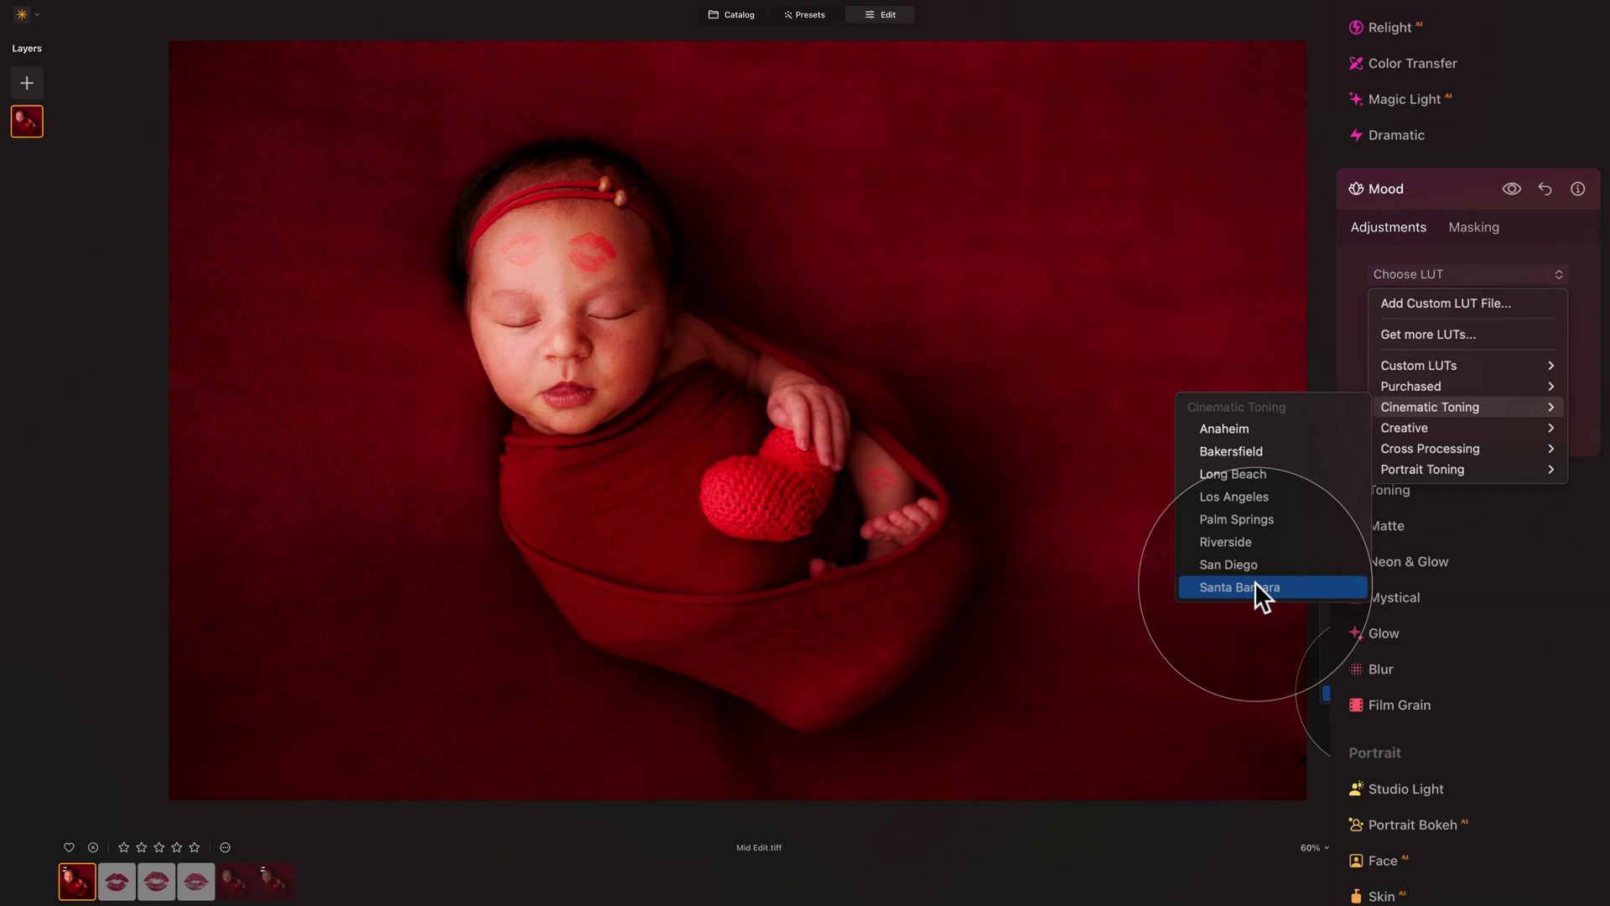
{"action": "left_click", "coordinate": [1250, 474]}
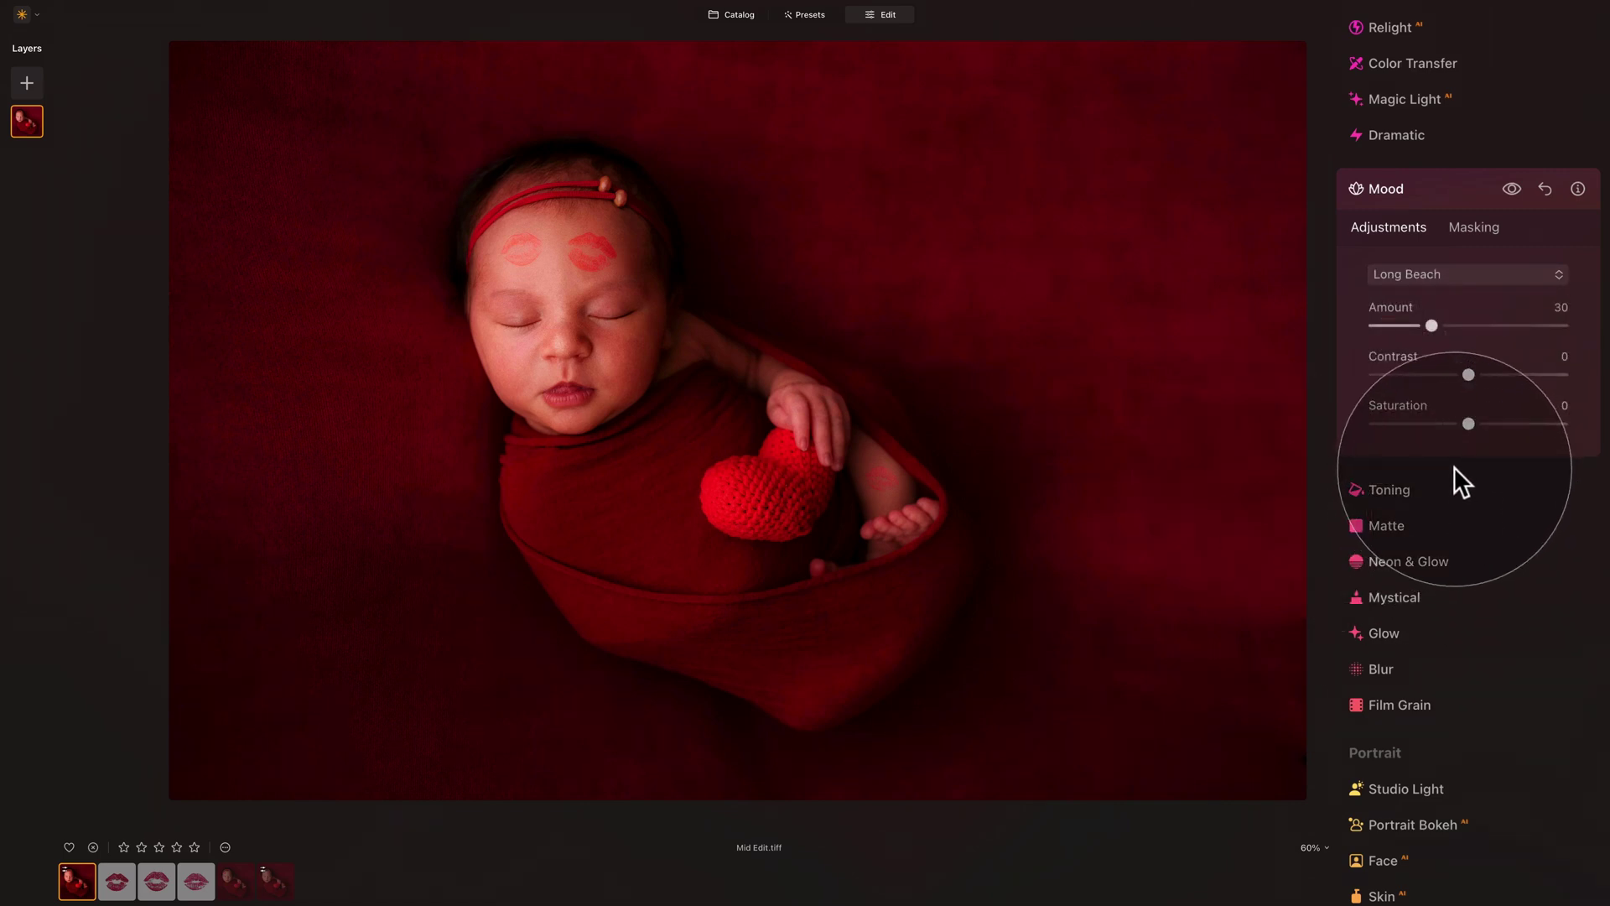
{"action": "mouse_move", "coordinate": [1431, 325]}
{"action": "left_mouse_down"}
{"action": "mouse_move", "coordinate": [1503, 329]}
{"action": "mouse_move", "coordinate": [1412, 328]}
{"action": "mouse_move", "coordinate": [1432, 330]}
{"action": "left_mouse_up"}
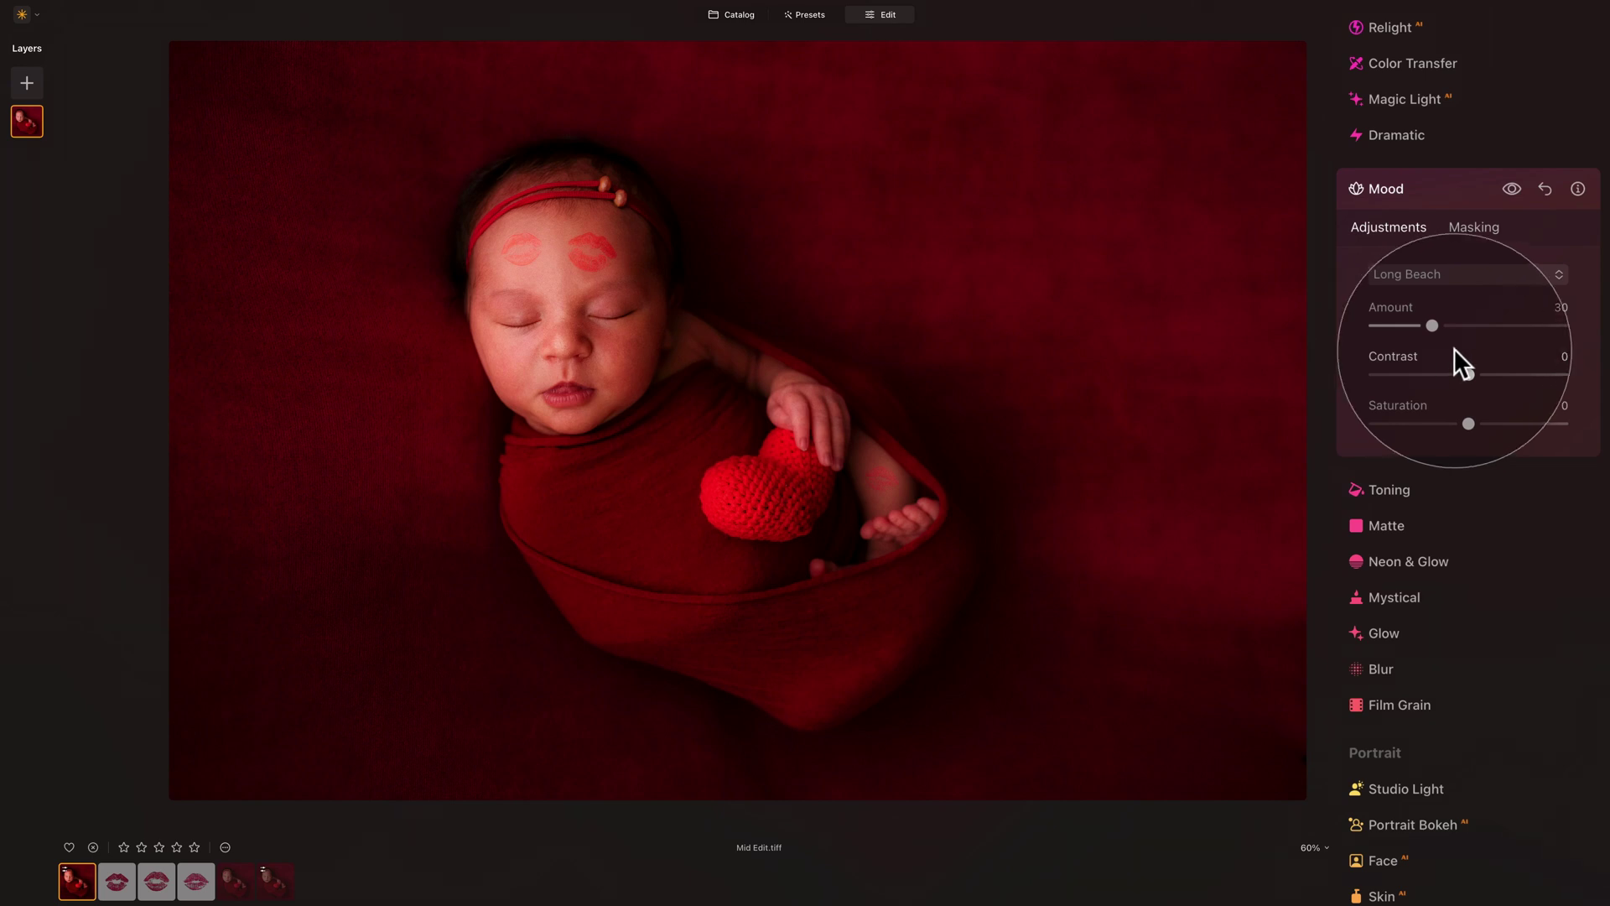
{"action": "left_click_drag", "start_coordinate": [1469, 371], "coordinate": [1456, 440]}
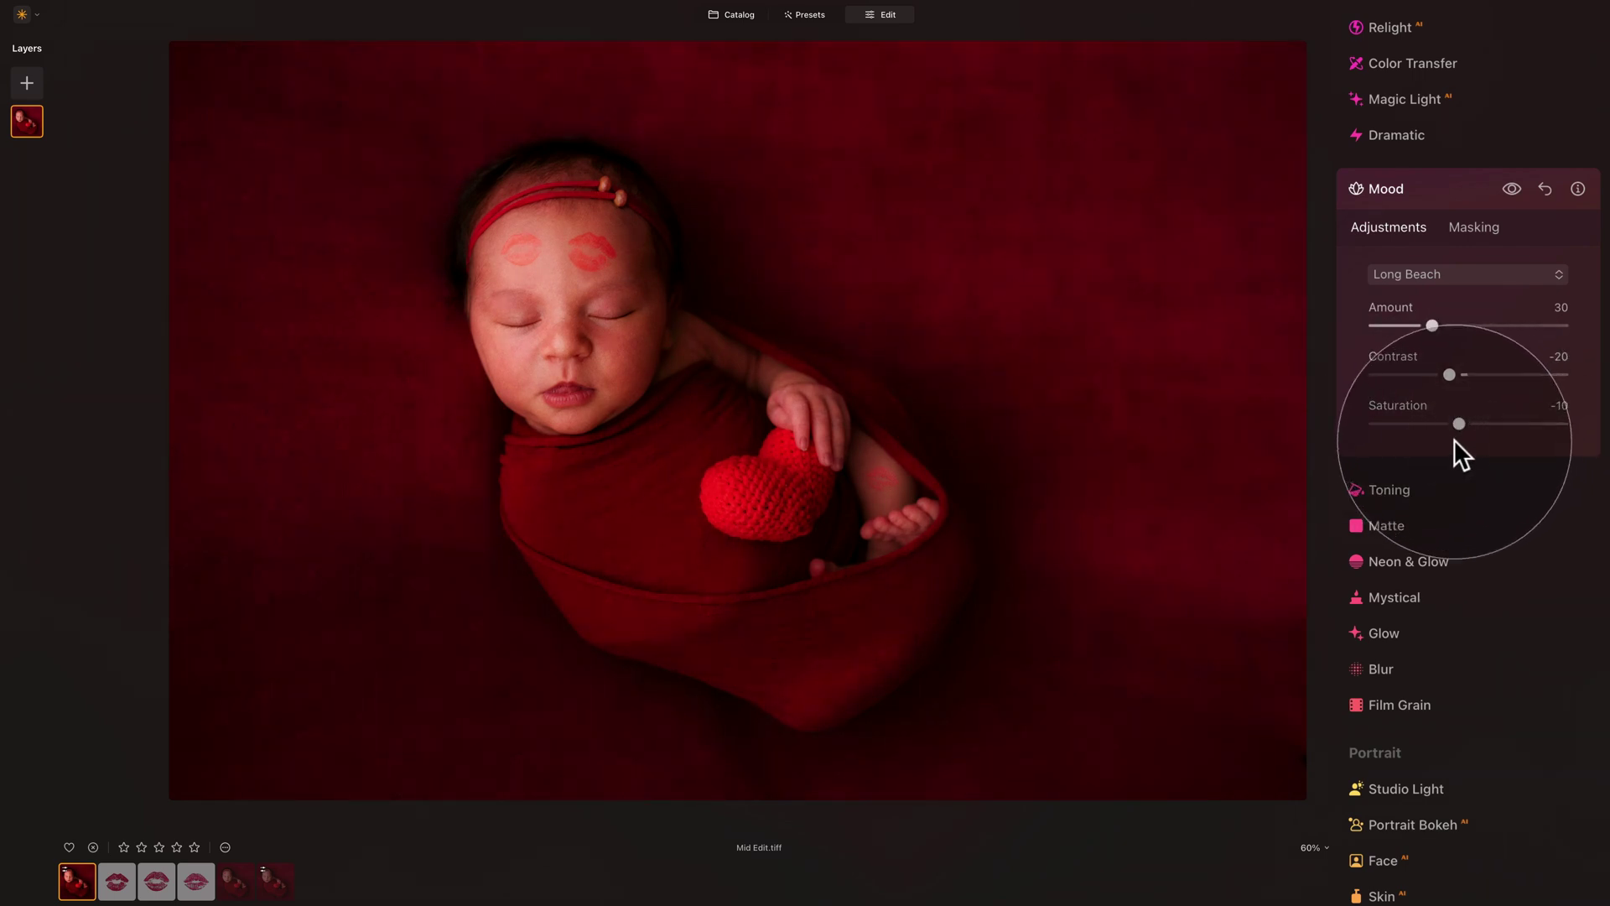
{"action": "left_click", "coordinate": [1409, 189]}
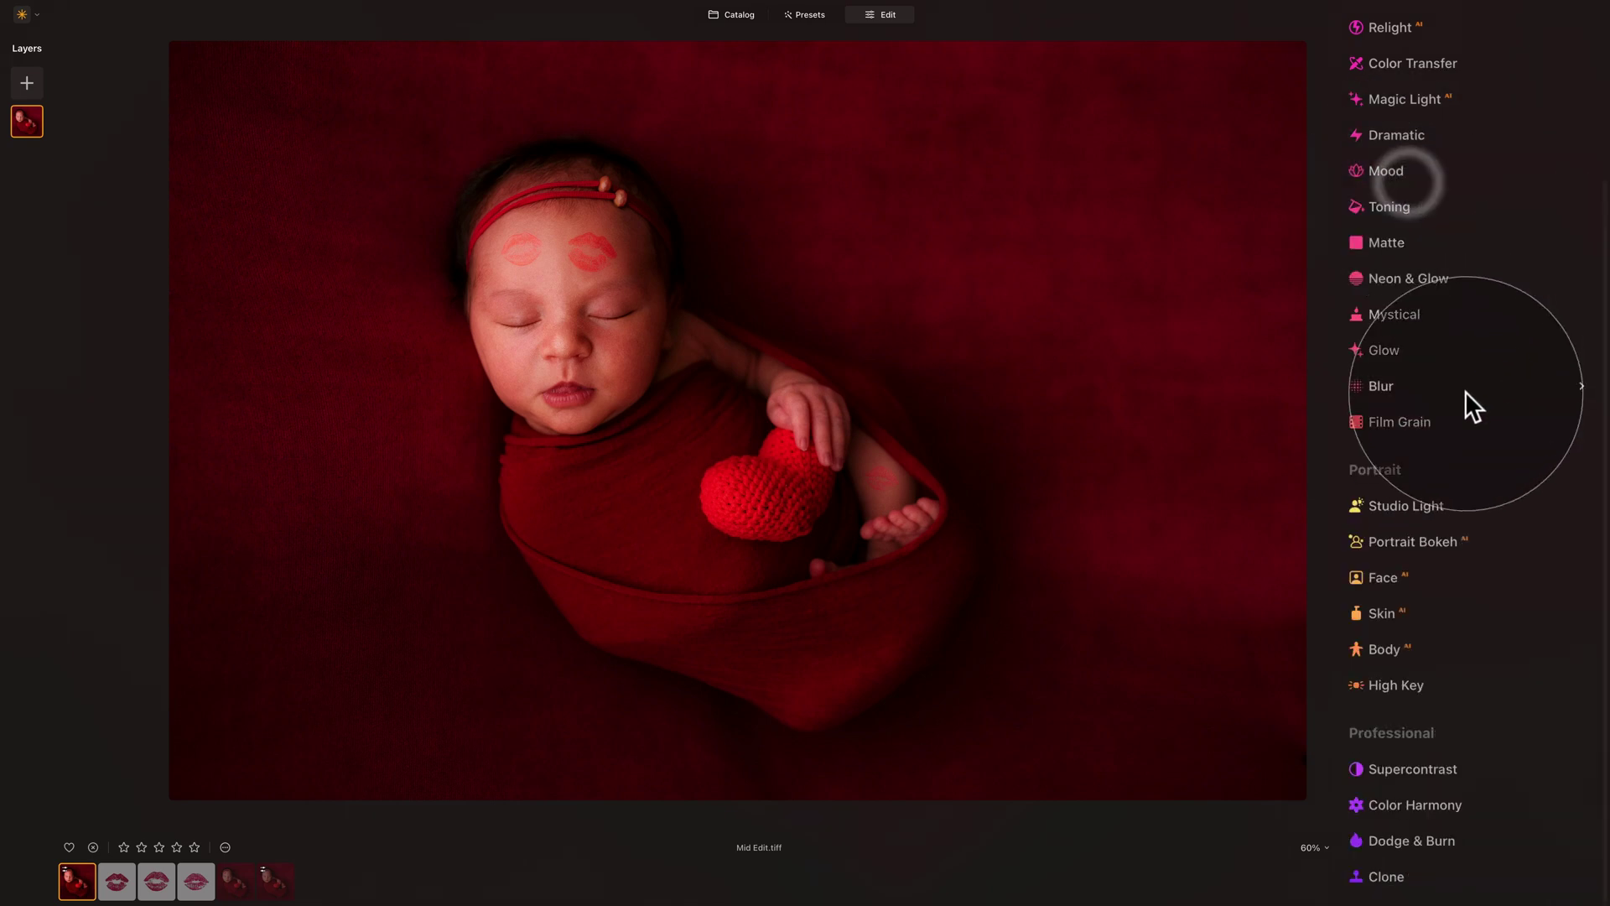
Add a Vignette with an amount of -50 and inner light of 21, and compare the image before and after
{"action": "scroll", "coordinate": [1443, 386], "scroll_direction": "up", "scroll_amount": 7}
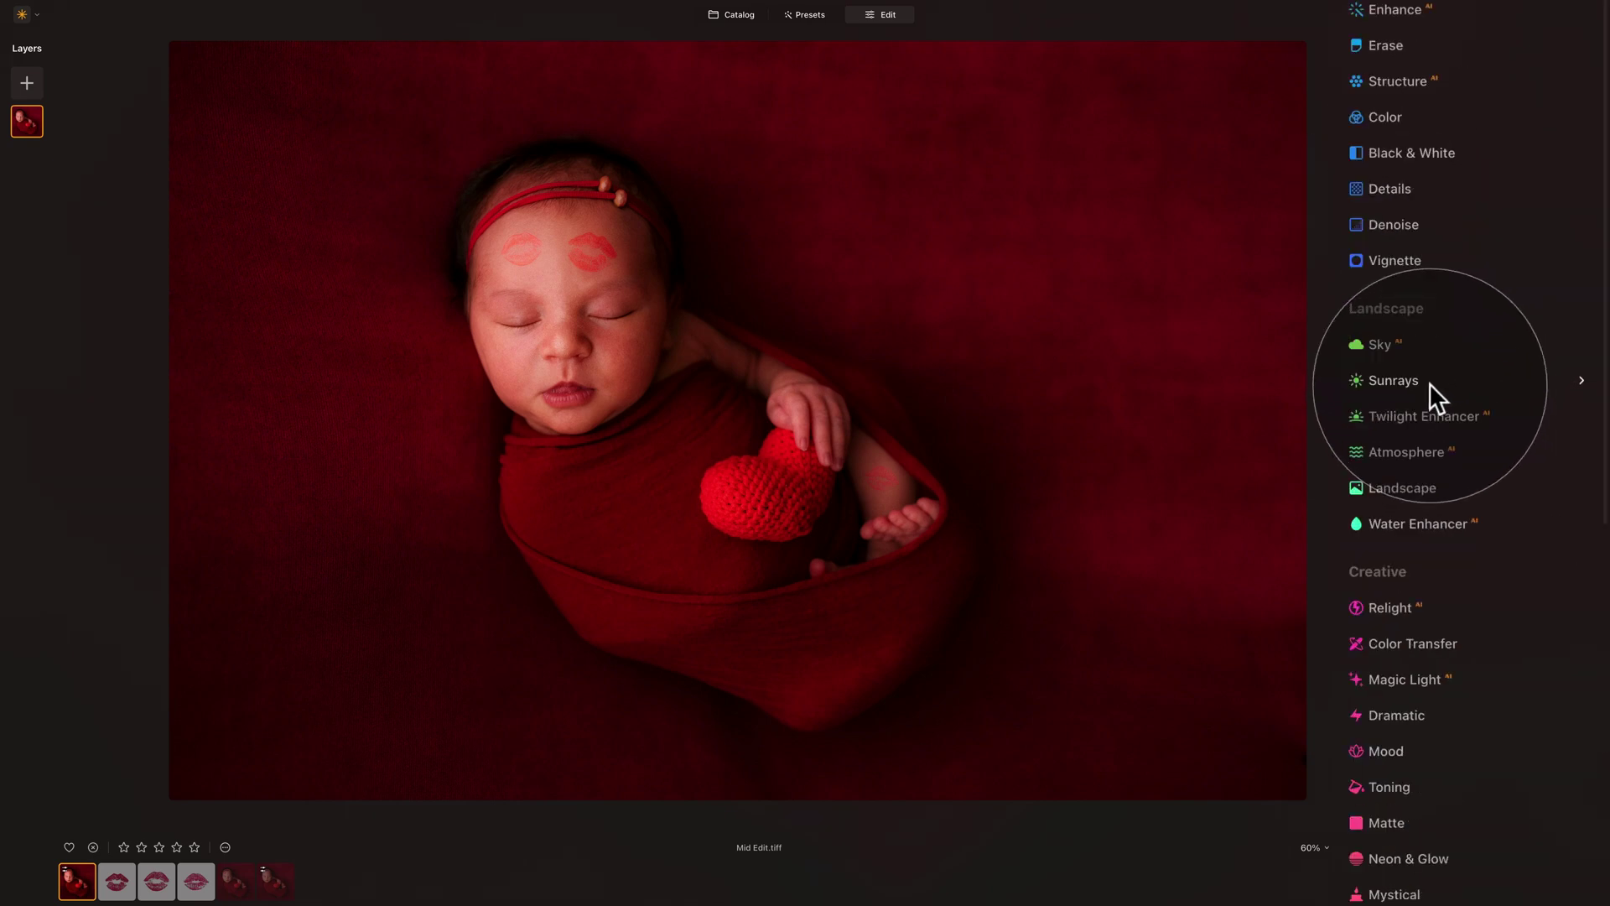
{"action": "left_click", "coordinate": [1411, 264]}
{"action": "mouse_move", "coordinate": [1425, 376]}
{"action": "left_mouse_down"}
{"action": "mouse_move", "coordinate": [1402, 376]}
{"action": "mouse_move", "coordinate": [1419, 377]}
{"action": "left_mouse_up"}
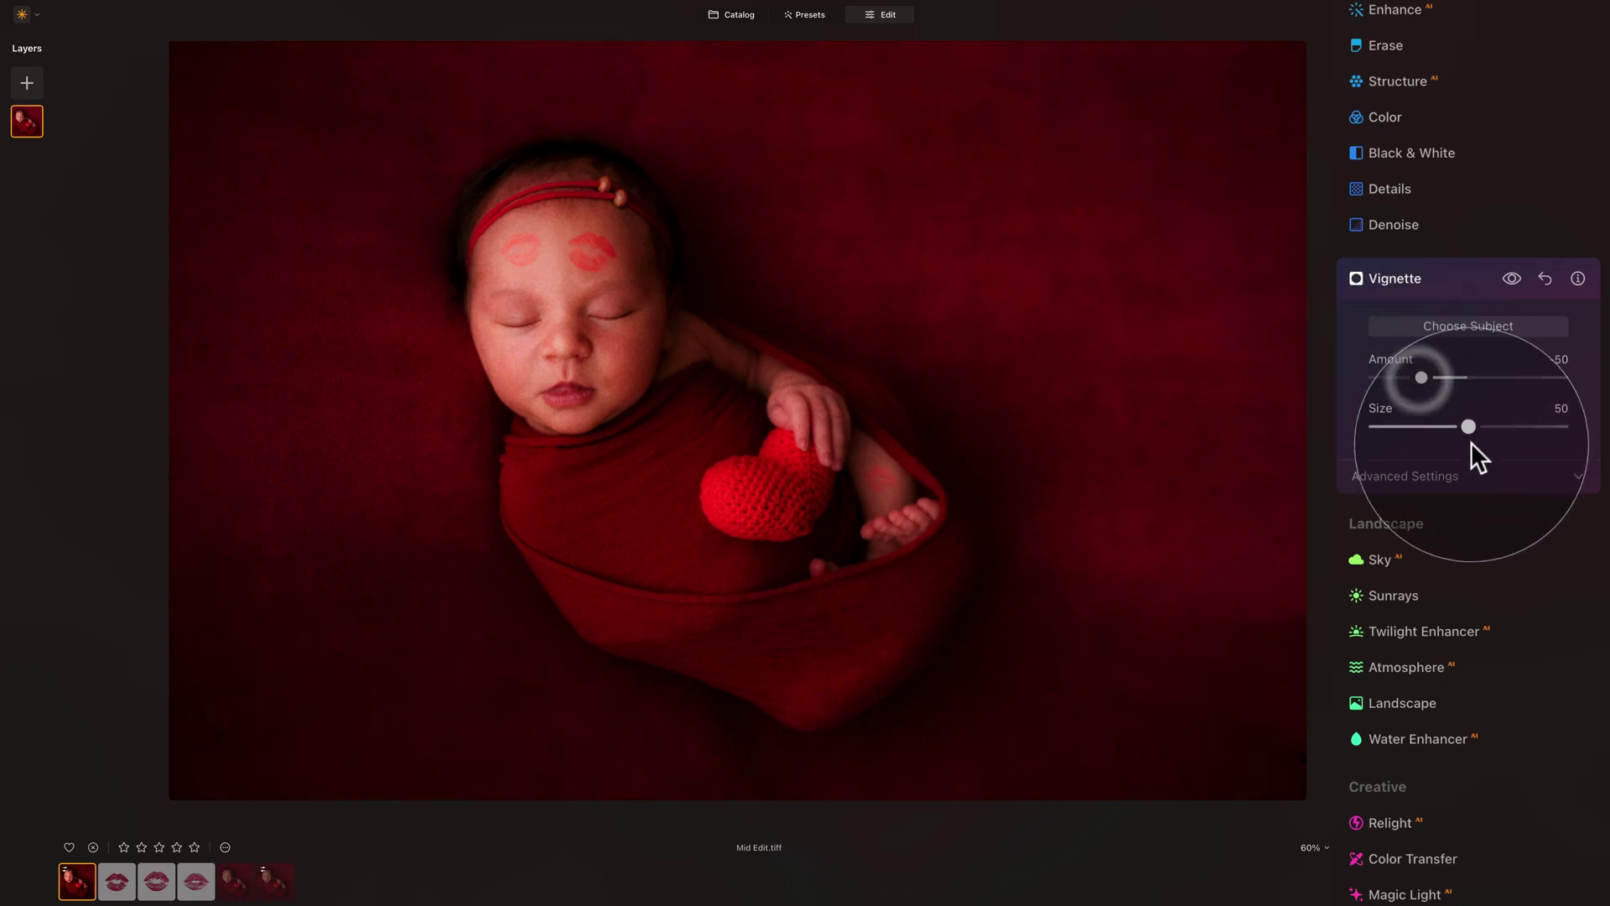
{"action": "left_click", "coordinate": [1436, 475]}
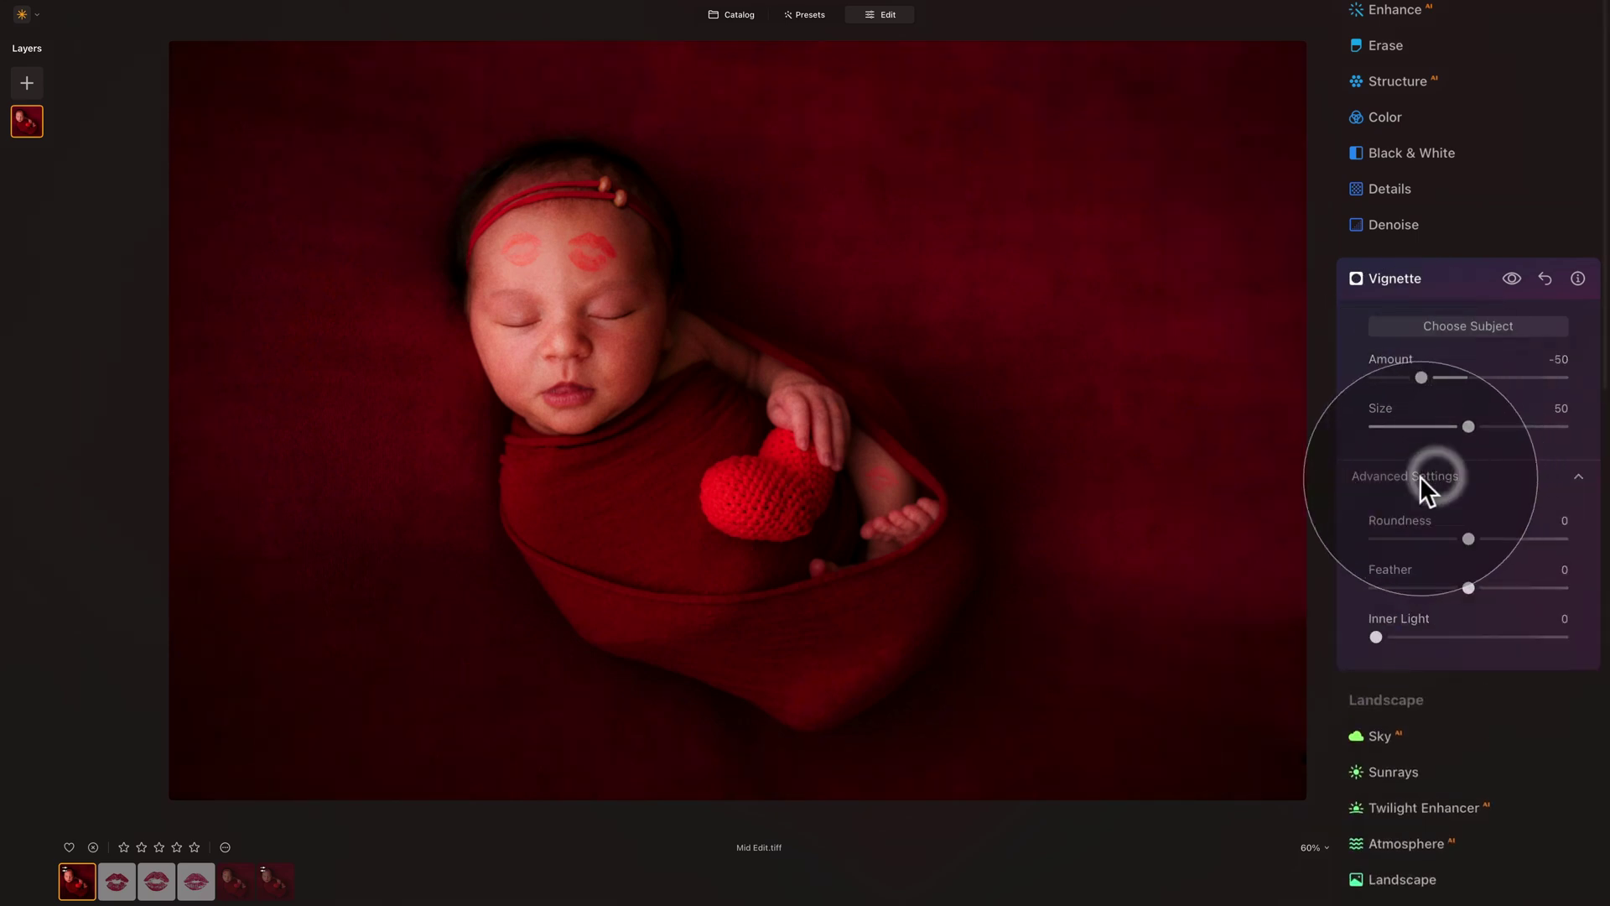
{"action": "left_click", "coordinate": [1411, 636]}
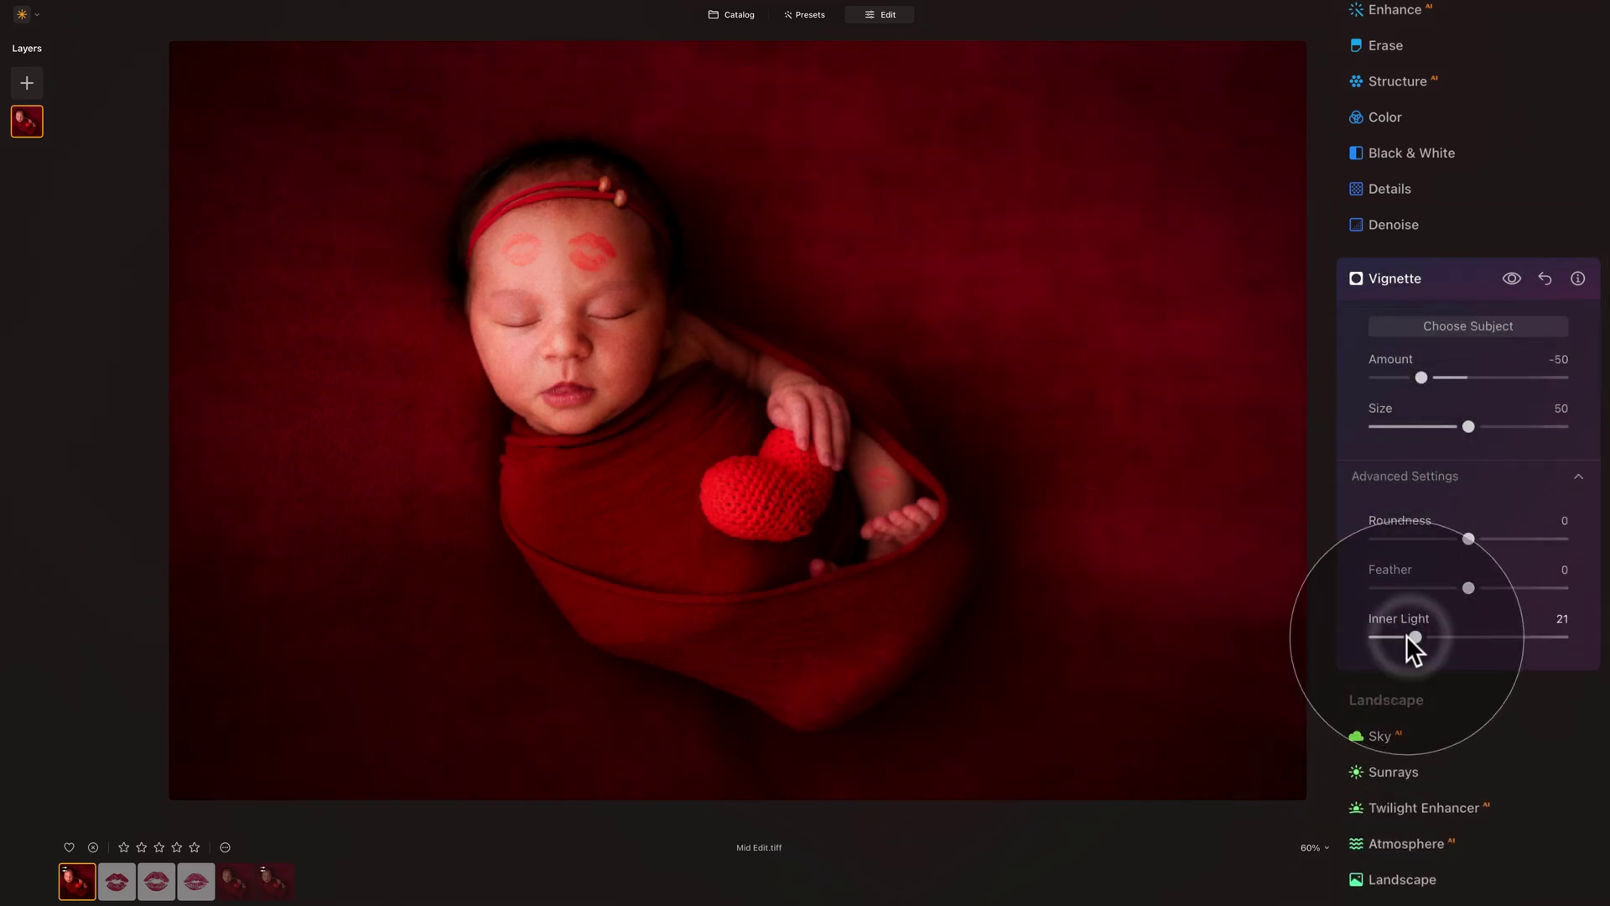
{"action": "left_click", "coordinate": [1417, 274]}
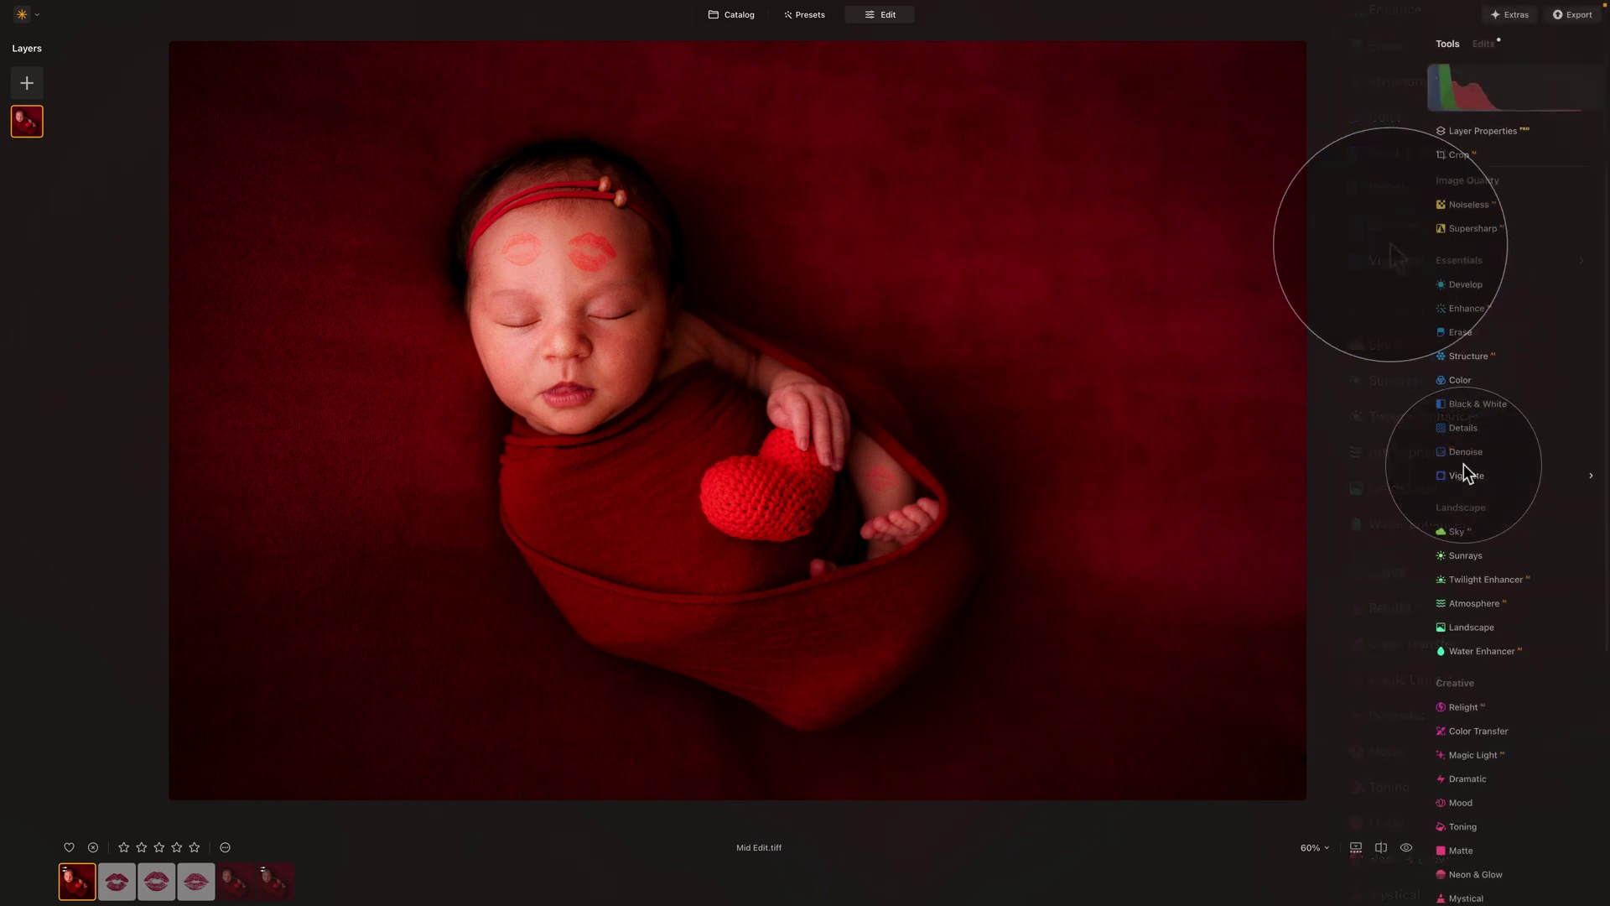
{"action": "left_click", "coordinate": [1406, 847]}
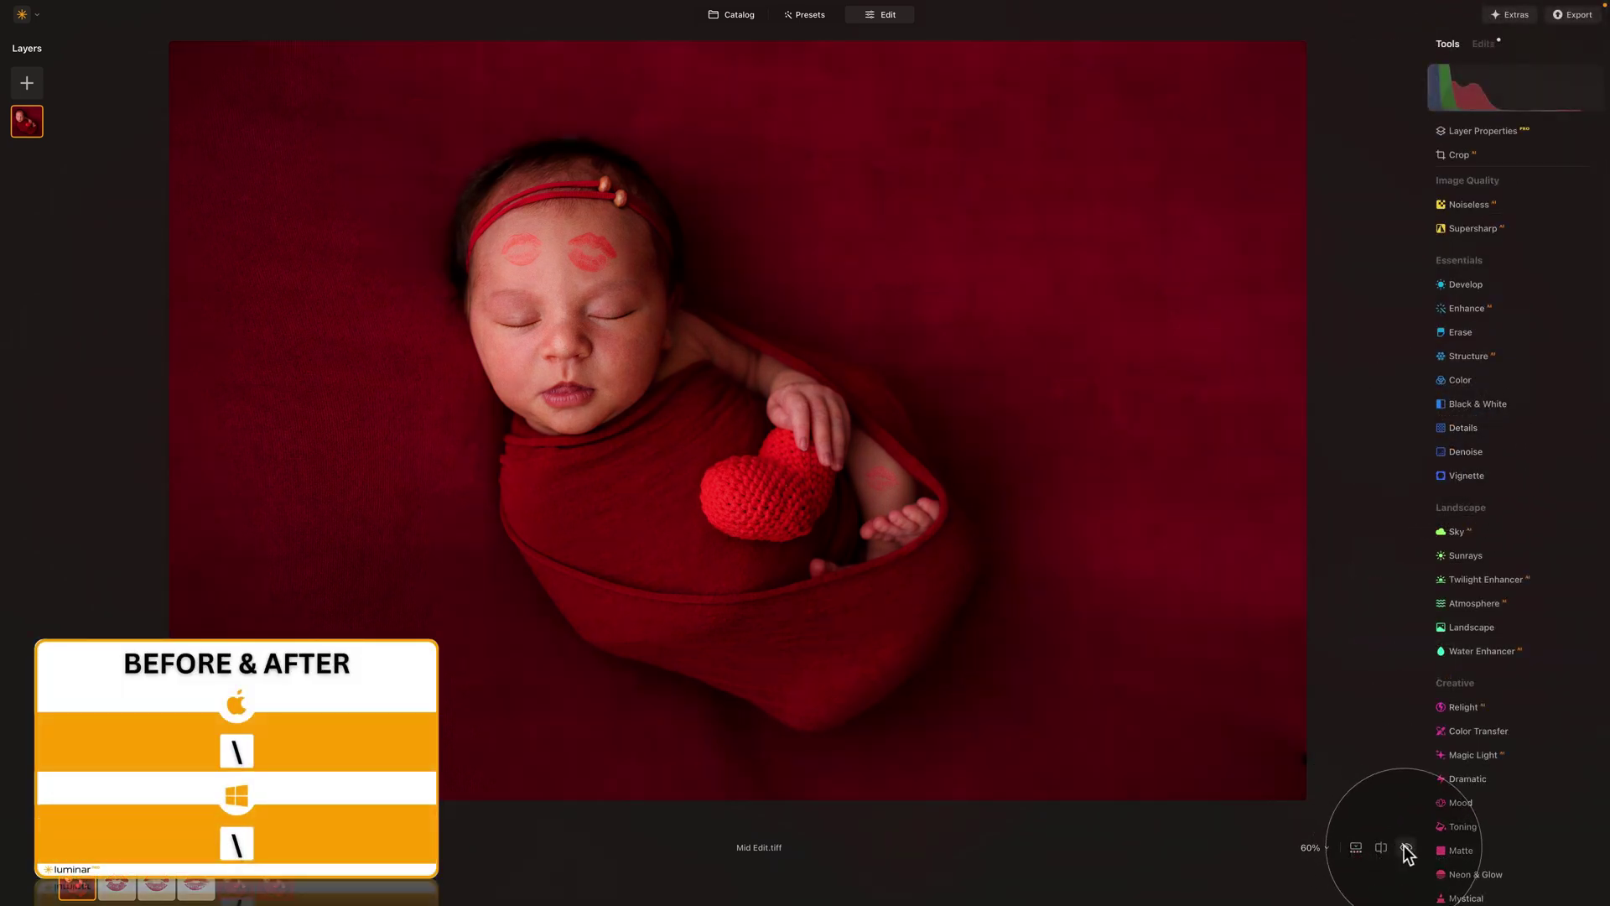
{"action": "left_click", "coordinate": [1406, 847]}
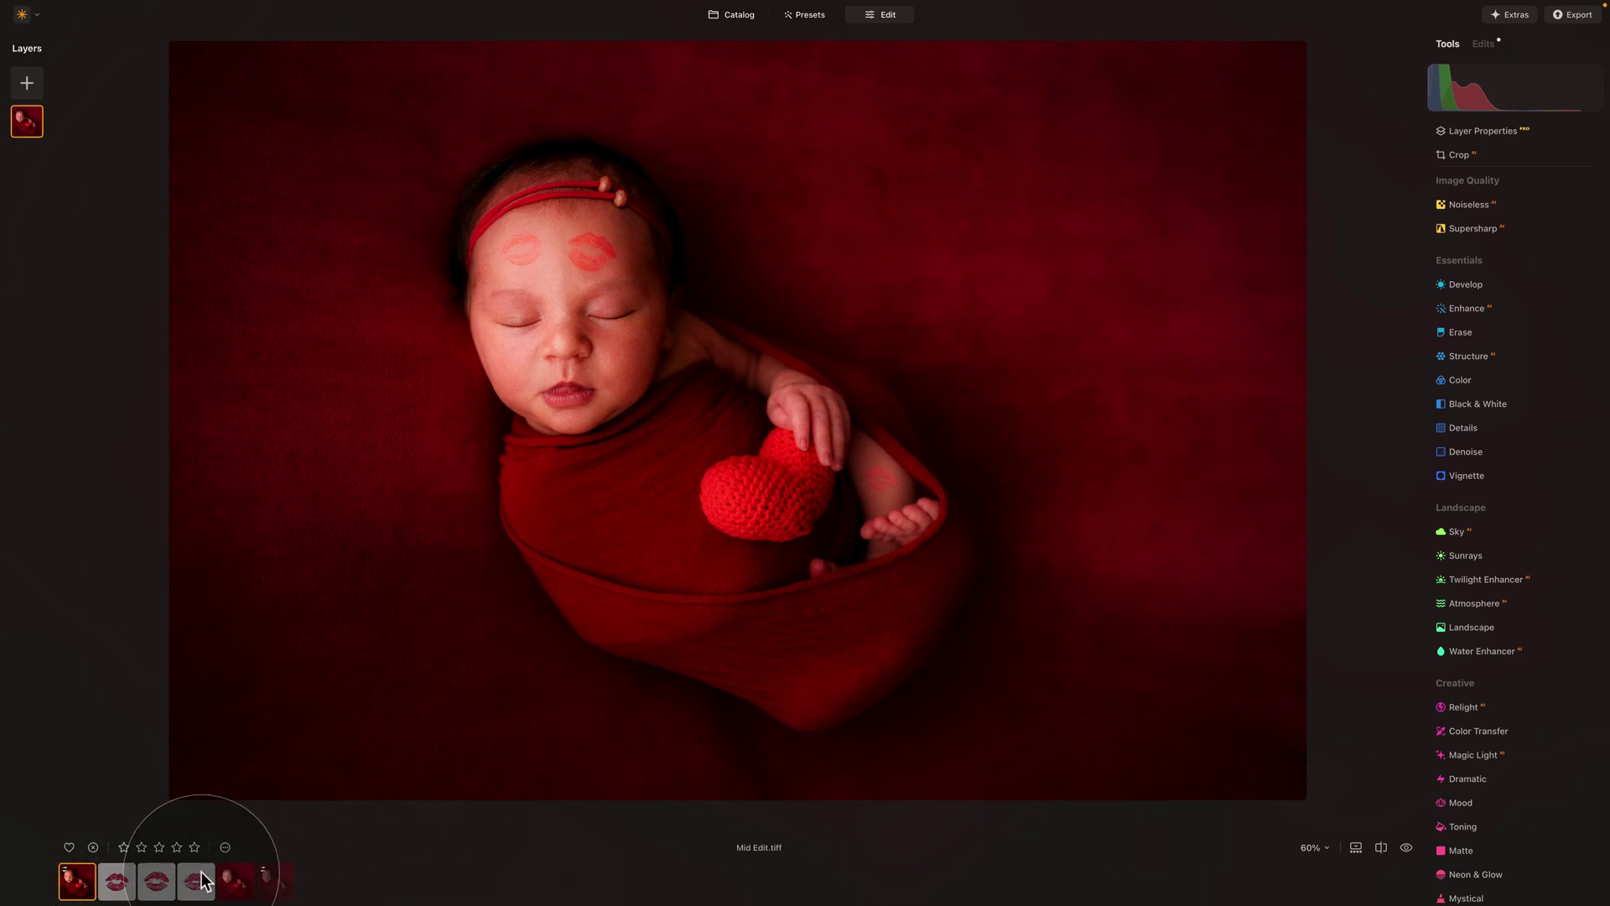
Open Sample File - 01.jpg from the filmstrip and revert all of its adjustments to the original
{"action": "left_click", "coordinate": [1357, 849]}
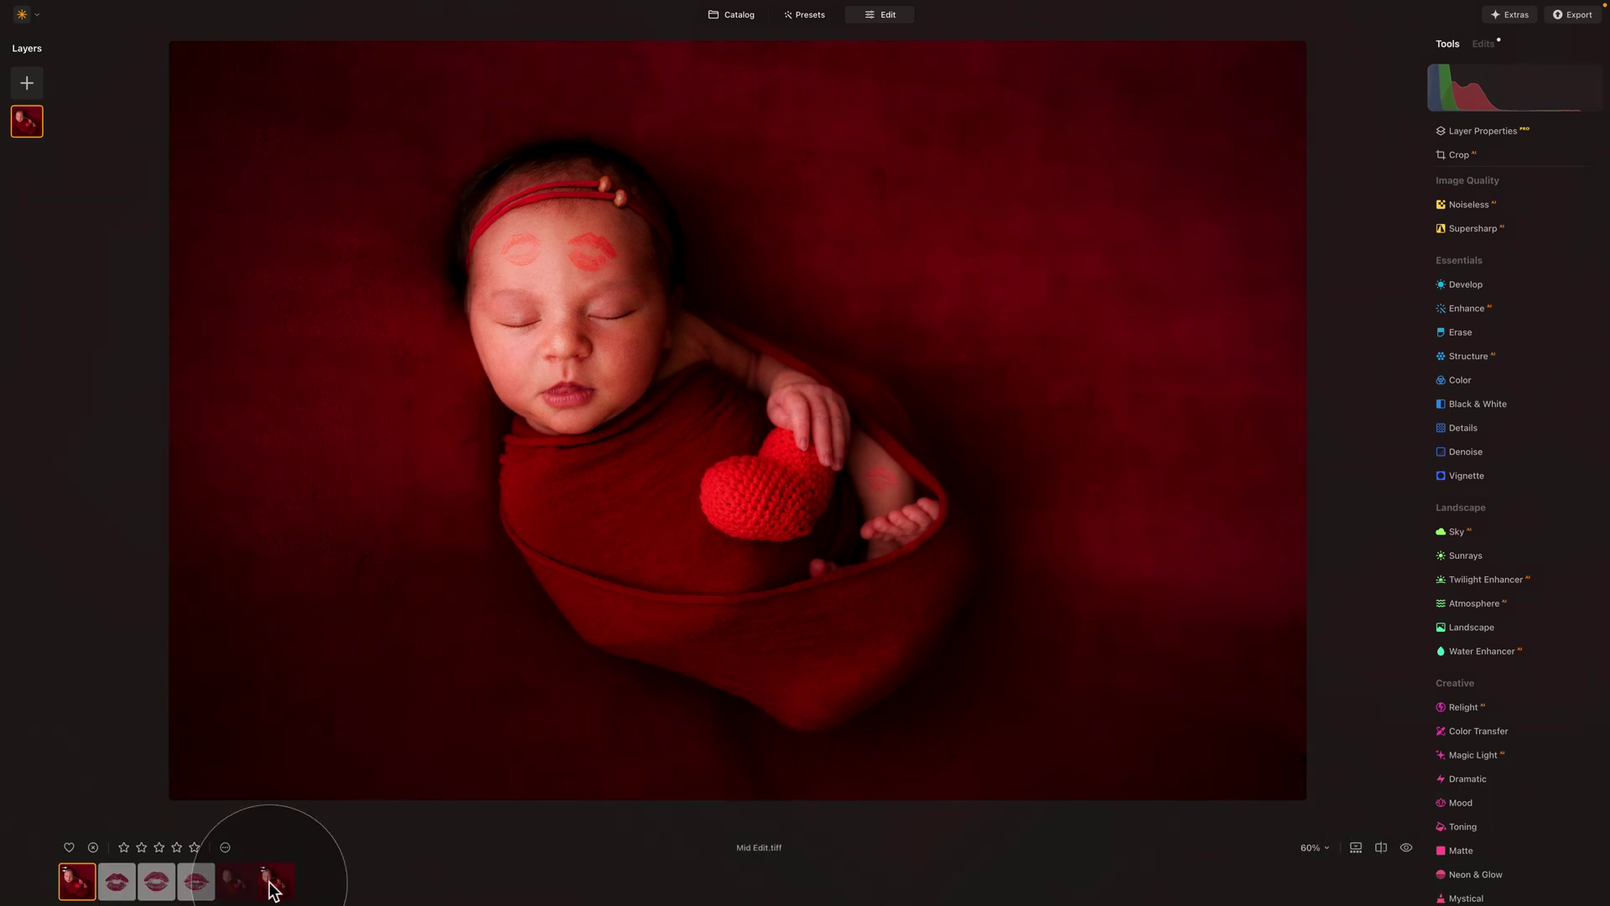
{"action": "left_click", "coordinate": [243, 891]}
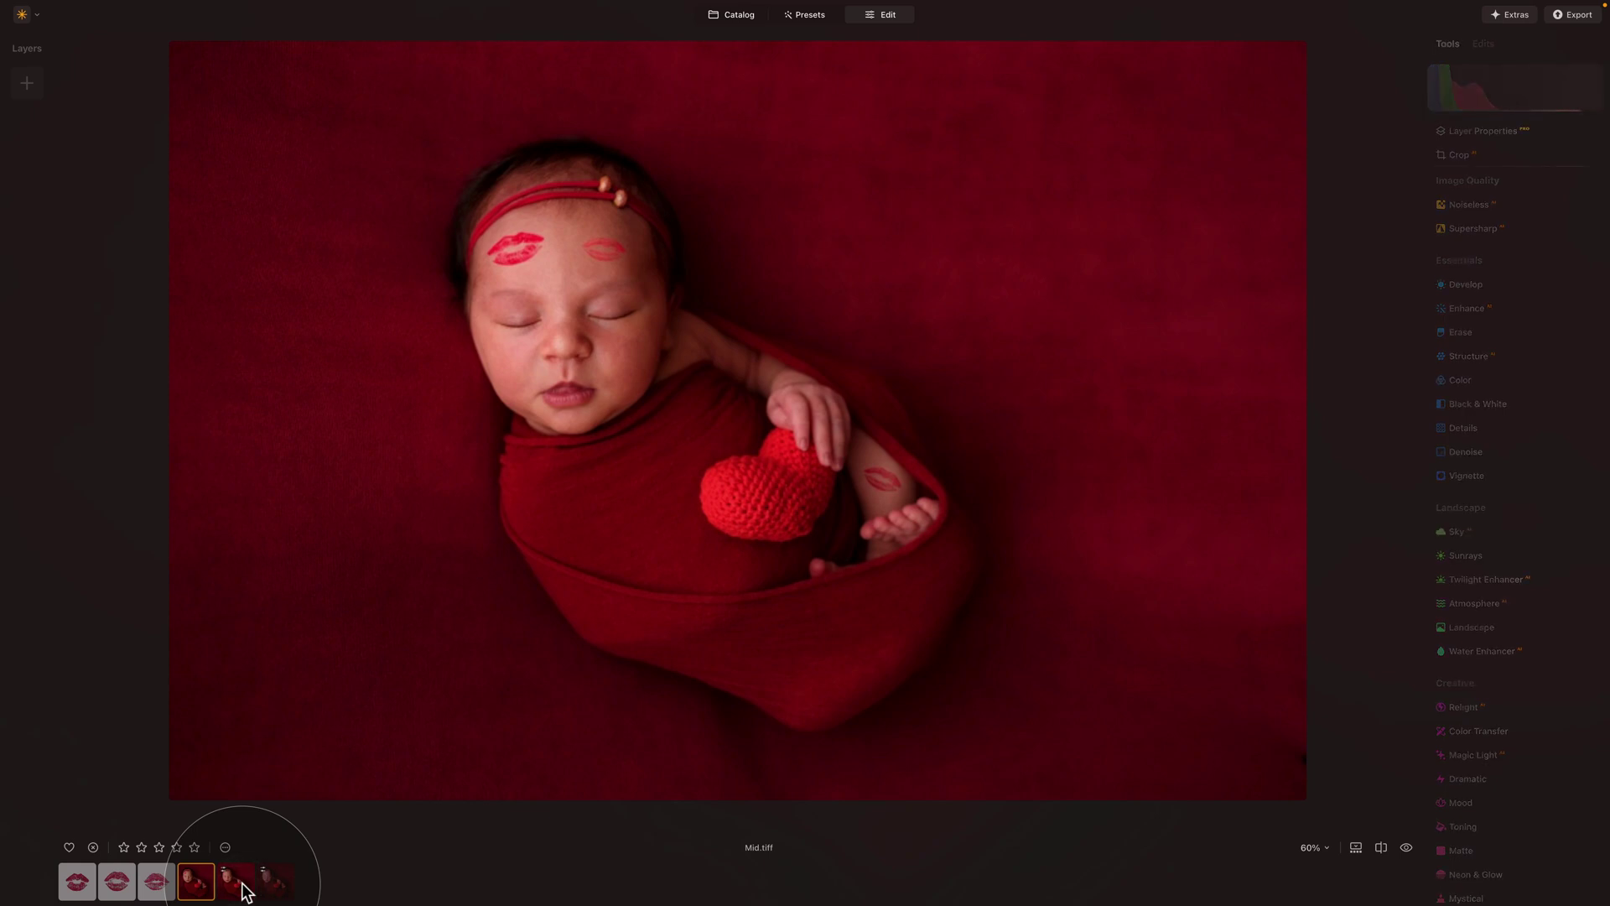
{"action": "left_click", "coordinate": [237, 885]}
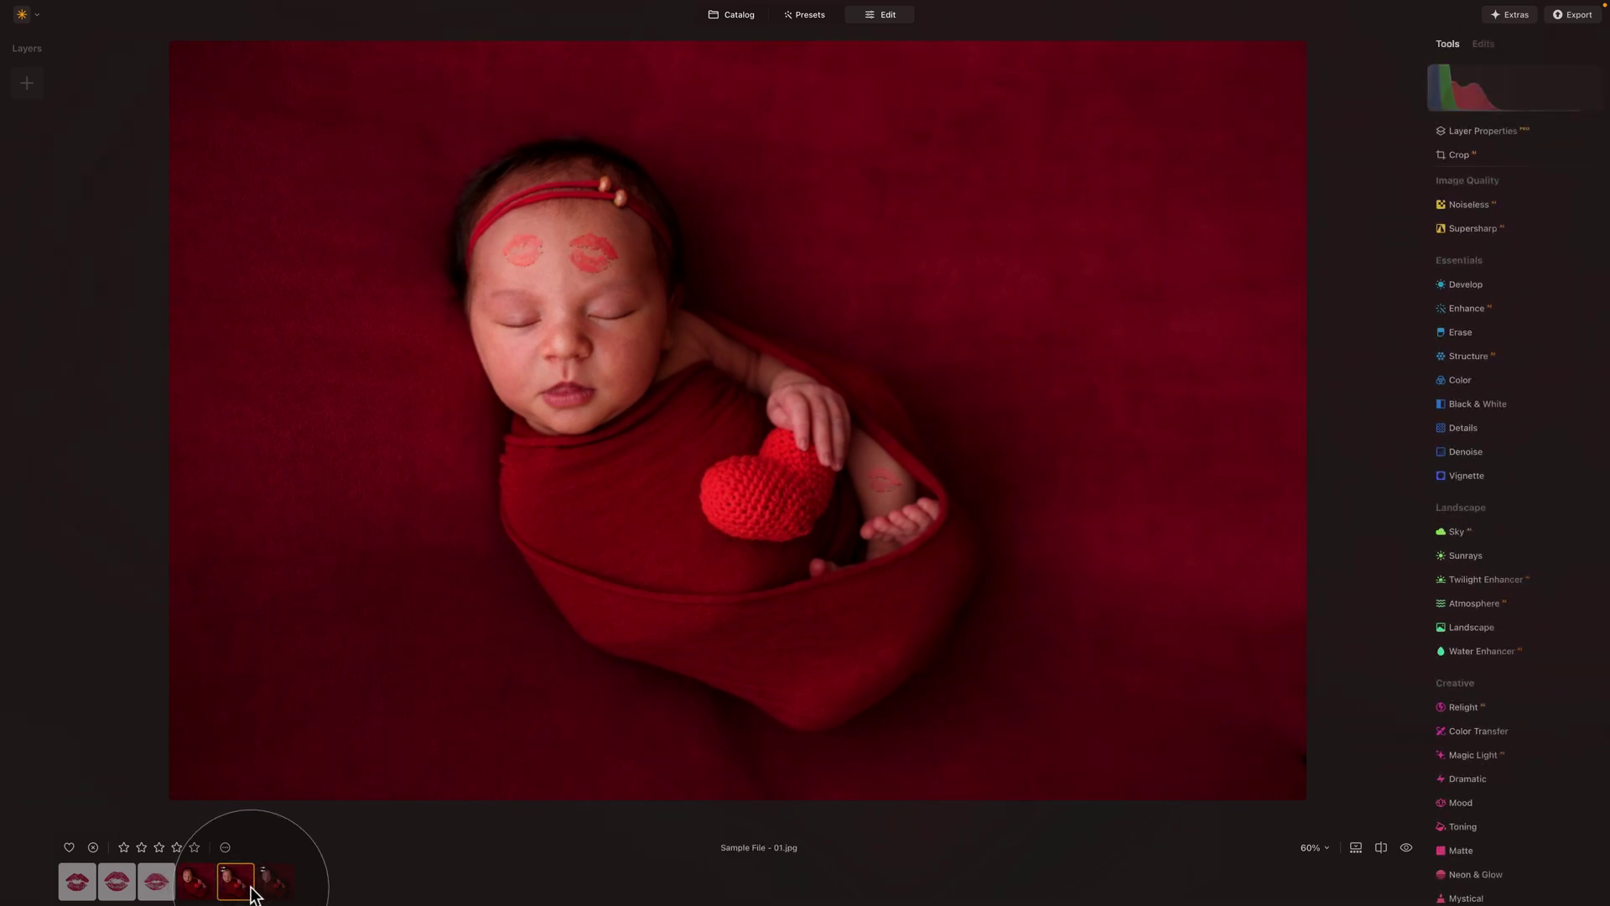
{"action": "right_click", "coordinate": [239, 889]}
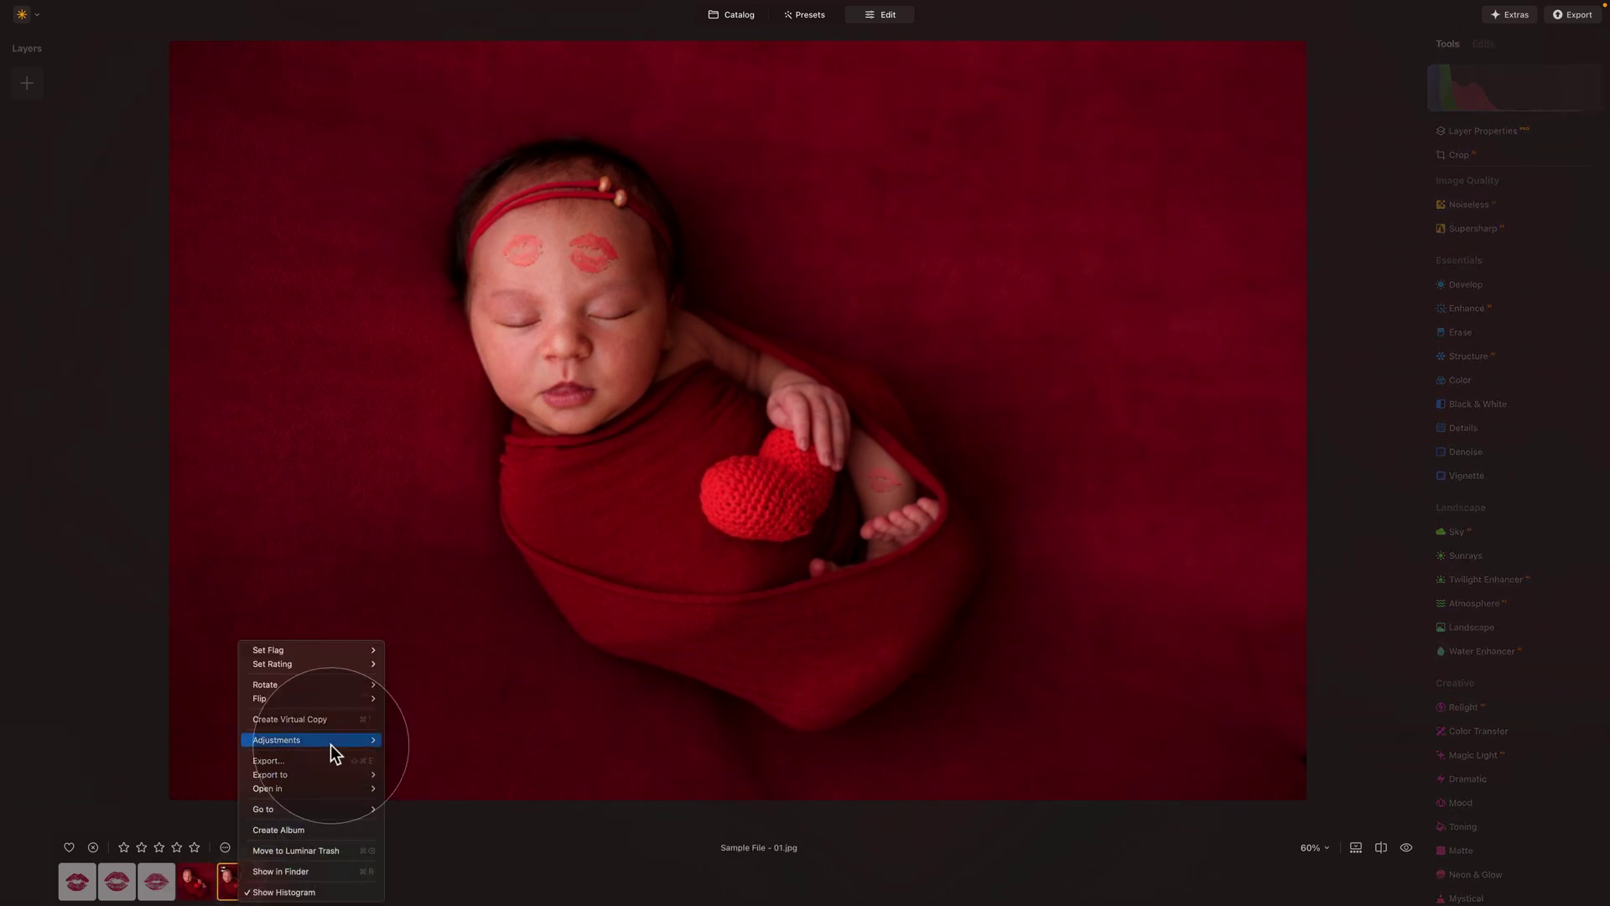
{"action": "mouse_move", "coordinate": [334, 743]}
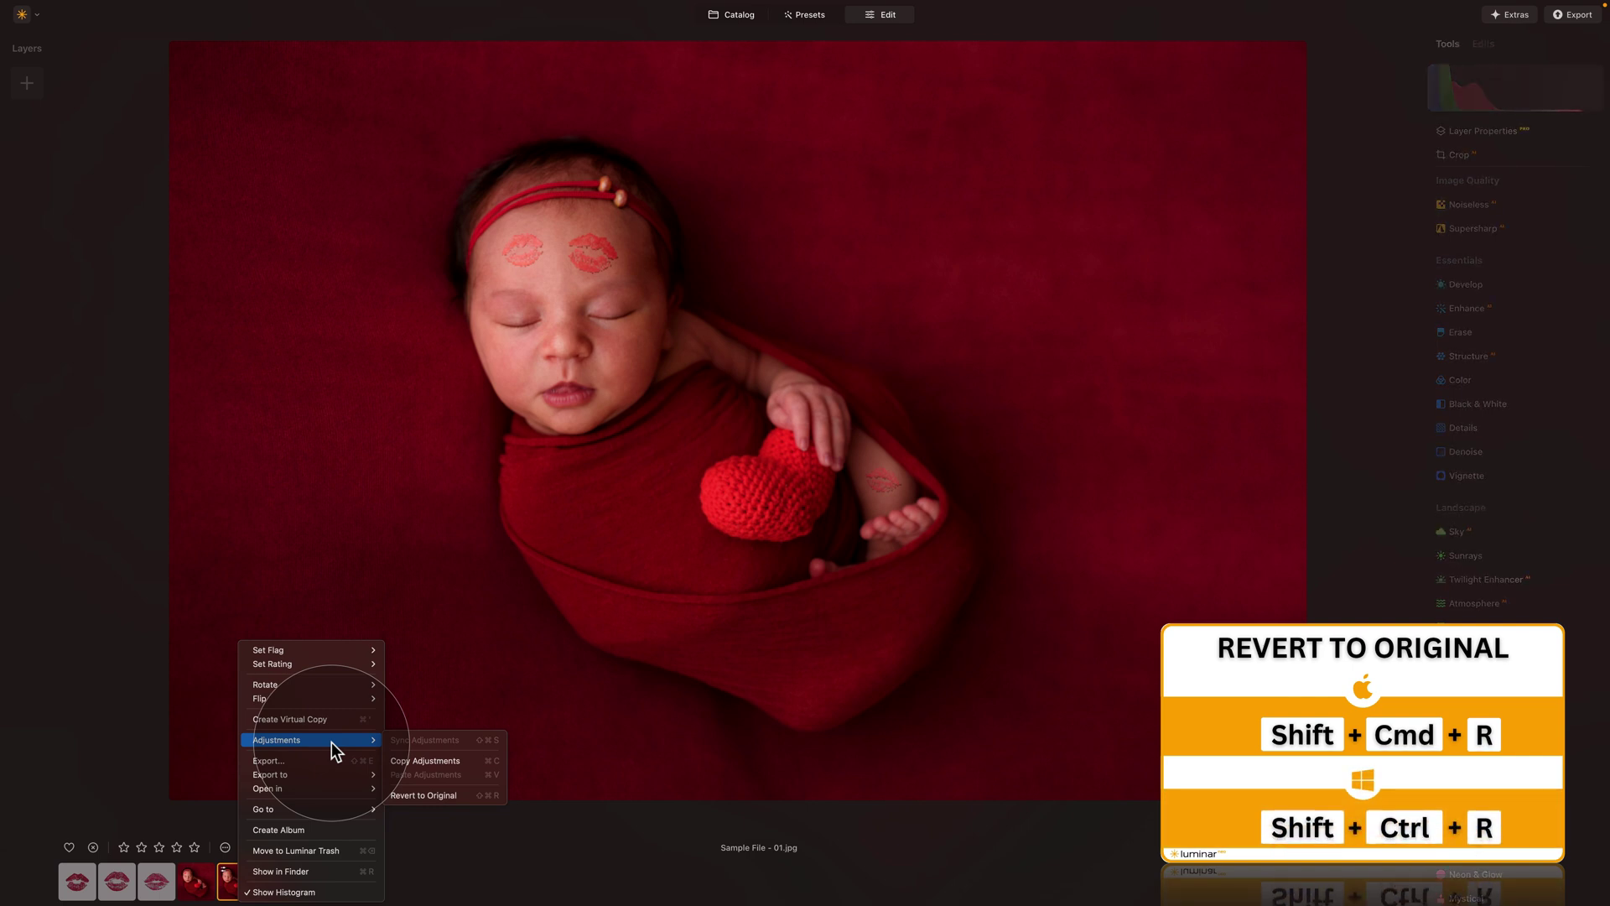
{"action": "left_click", "coordinate": [448, 795]}
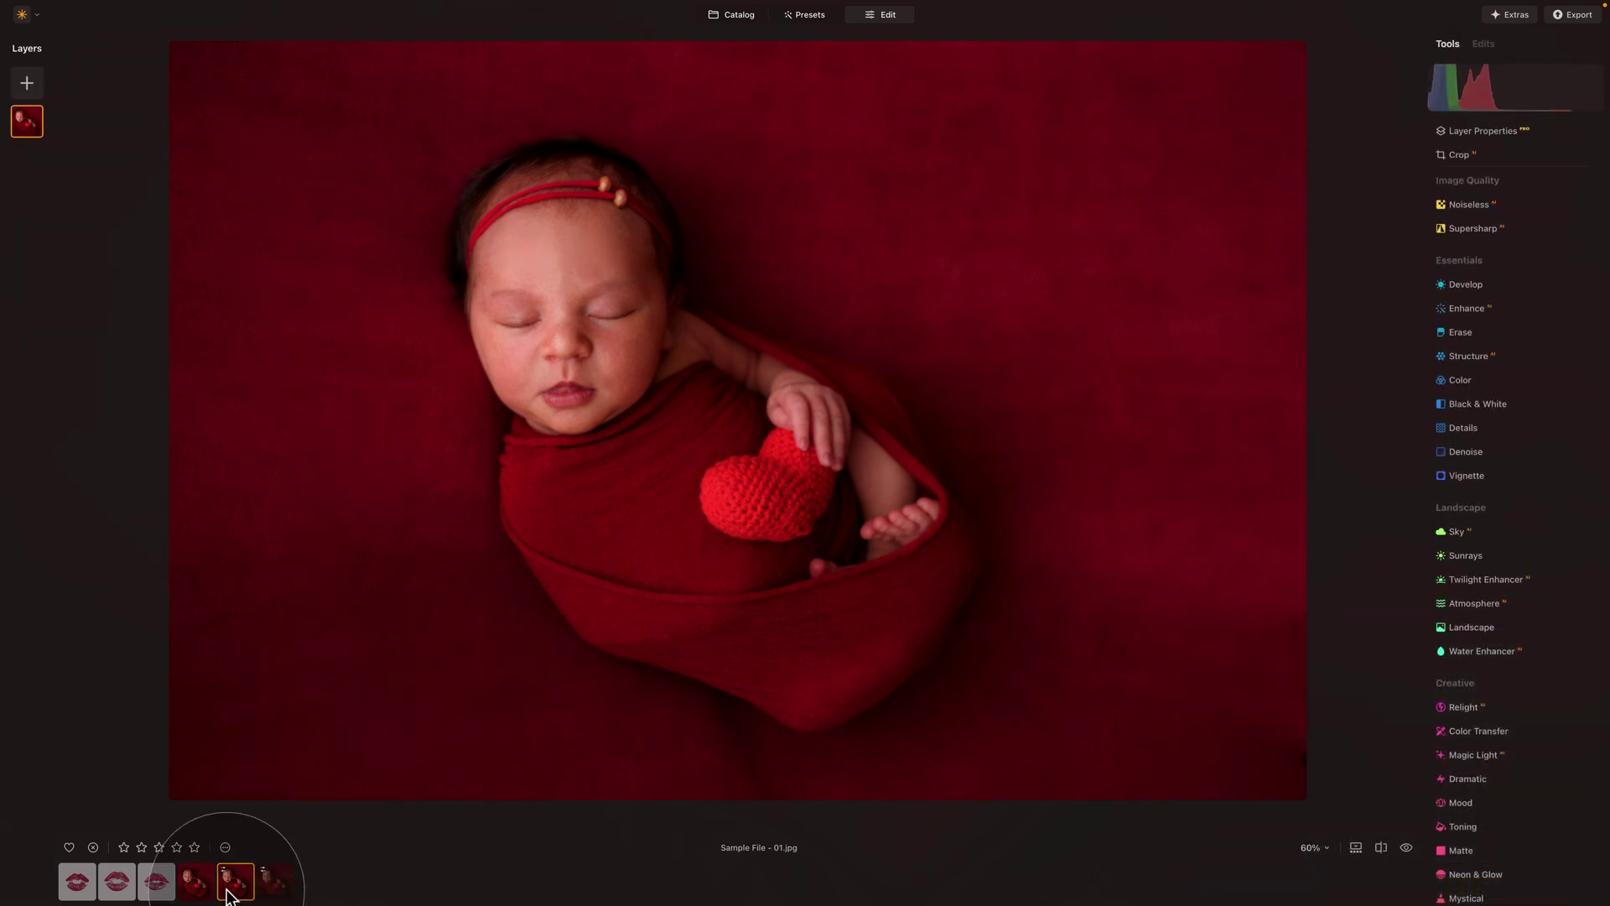
View Mid.tiff and return to Mid Edit.tiff to compare the two versions of the photo
{"action": "key", "text": "ctrl+z"}
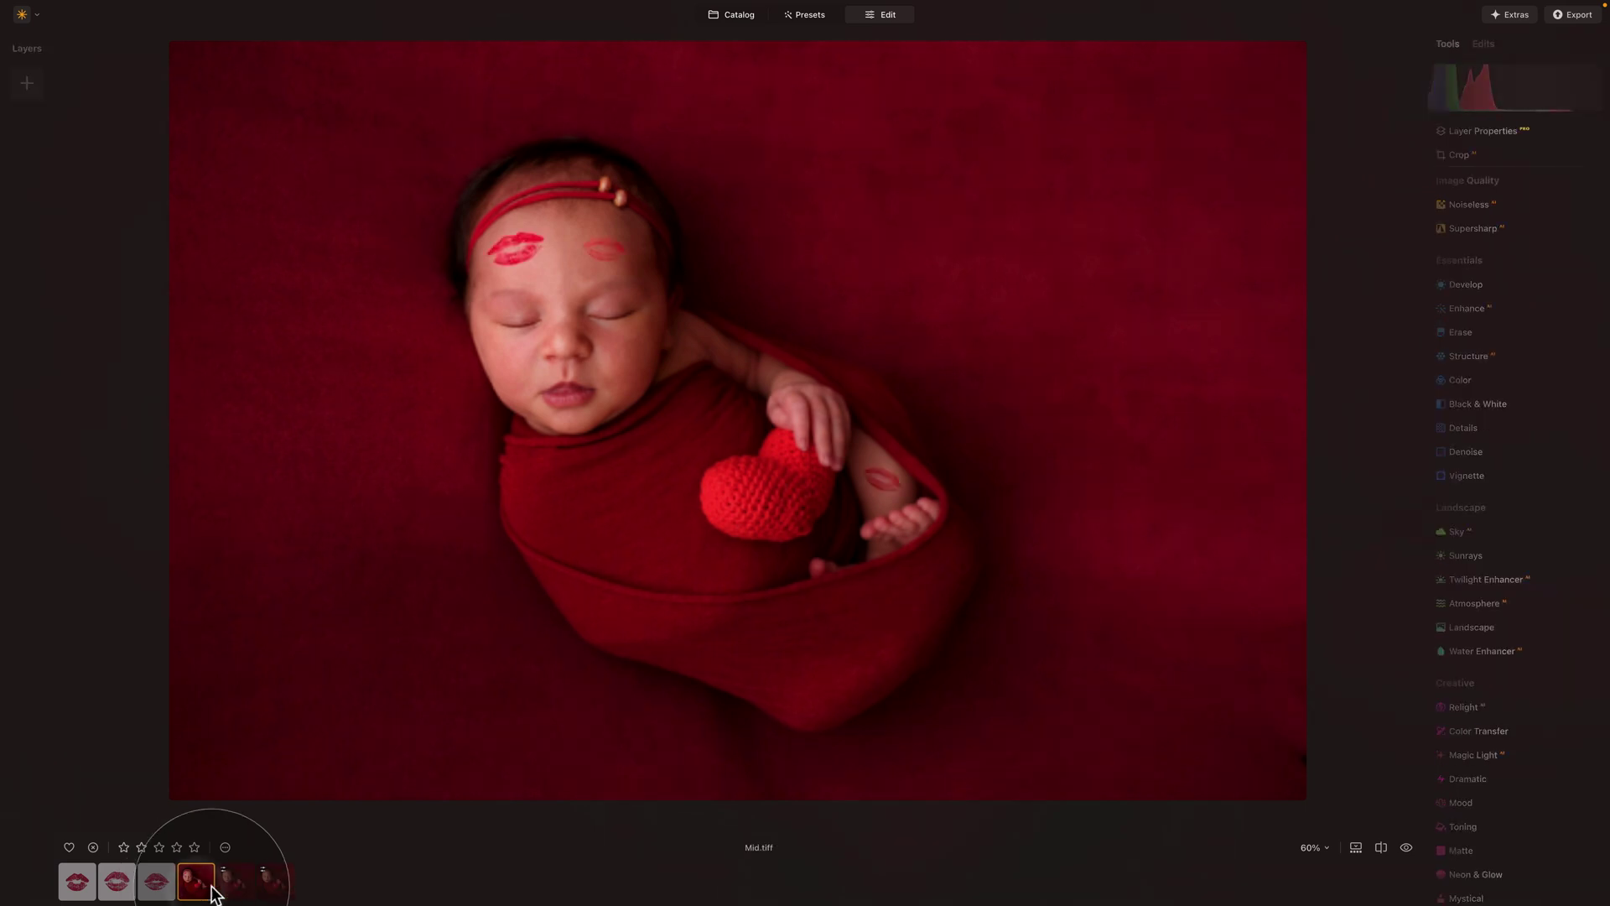
{"action": "left_click", "coordinate": [270, 885]}
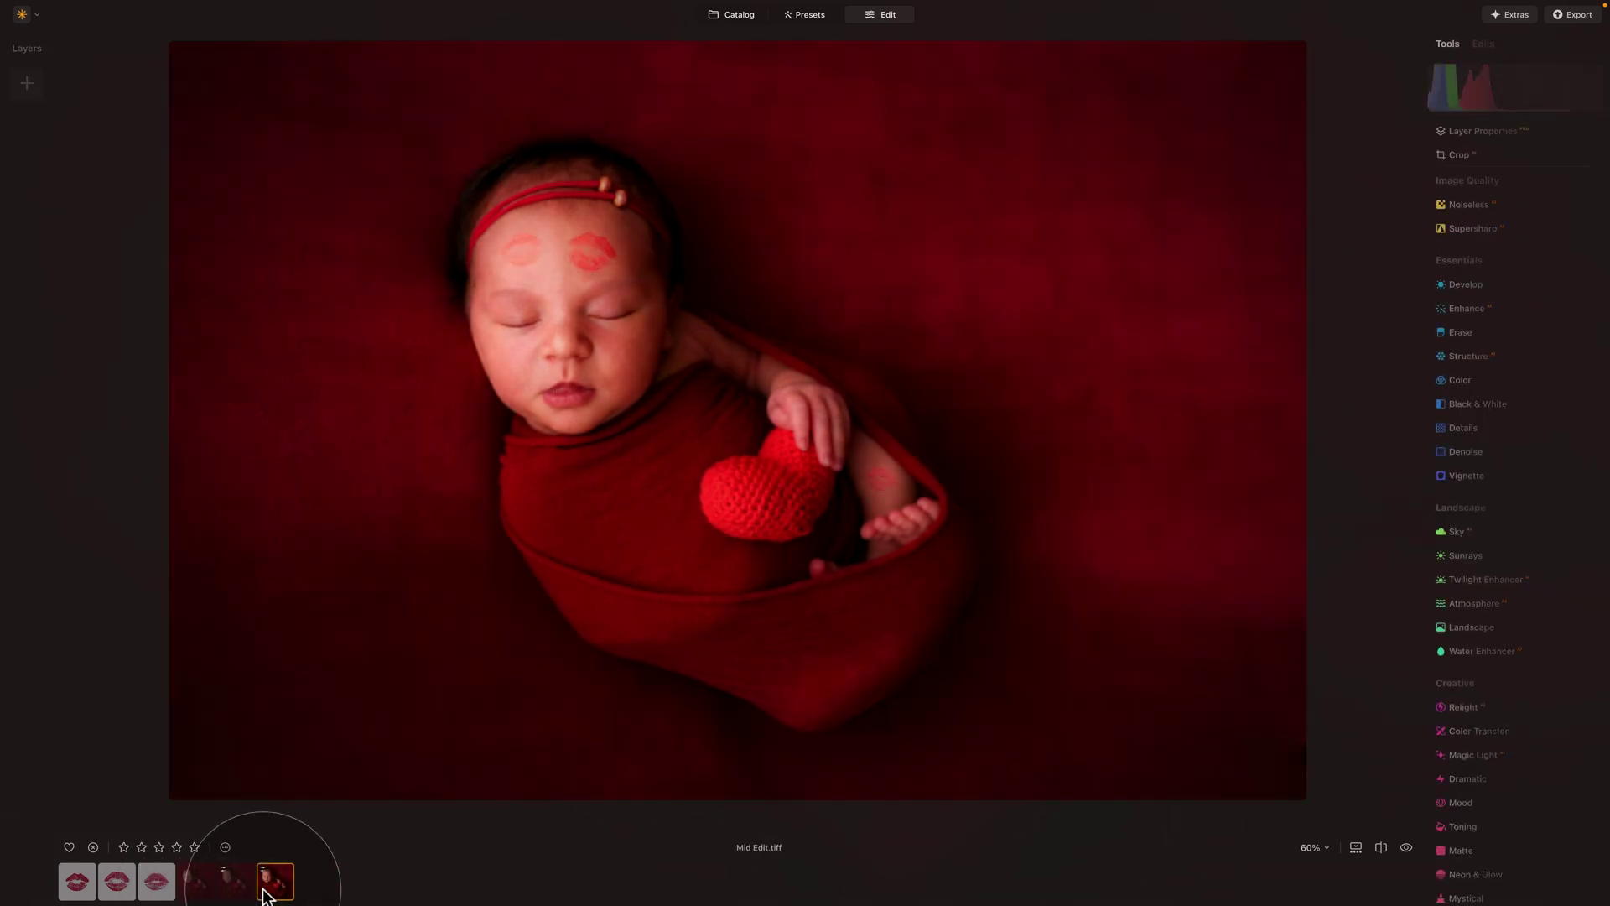